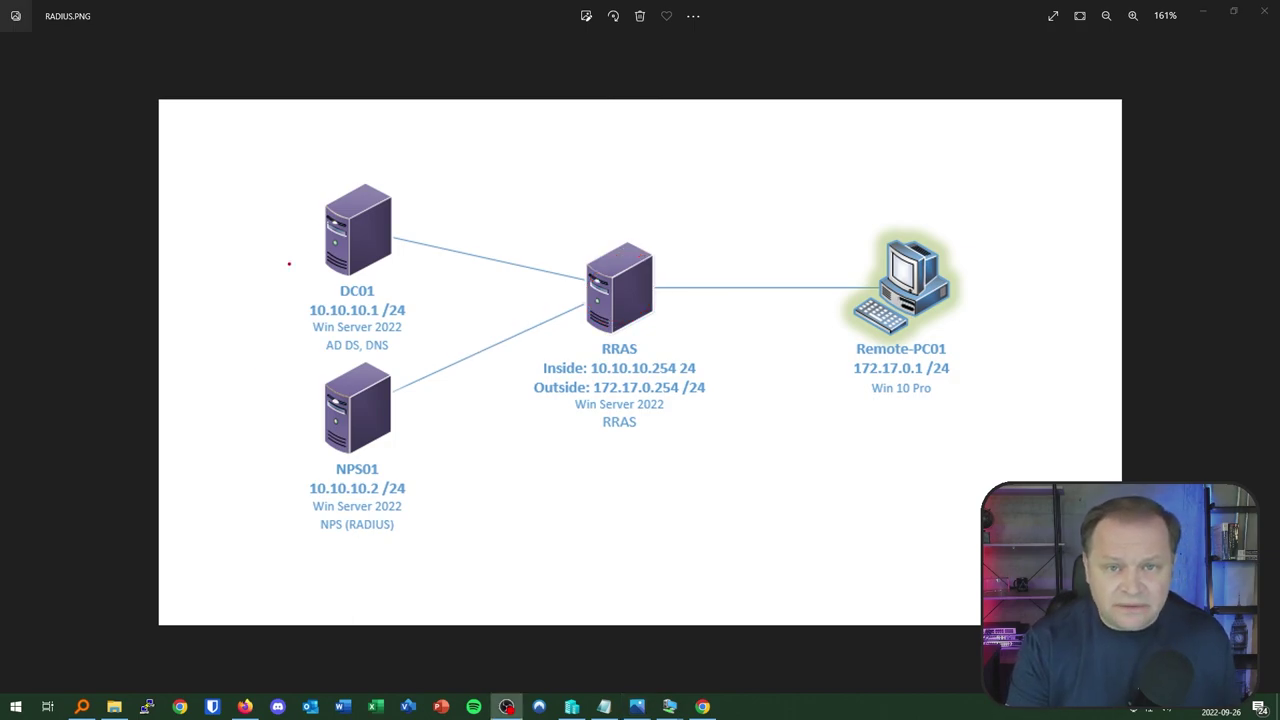
Step: Tick DC01 and NPS01 on the RADIUS diagram, then clear the ink and close Photos
left_click_drag(295, 241, 322, 228)
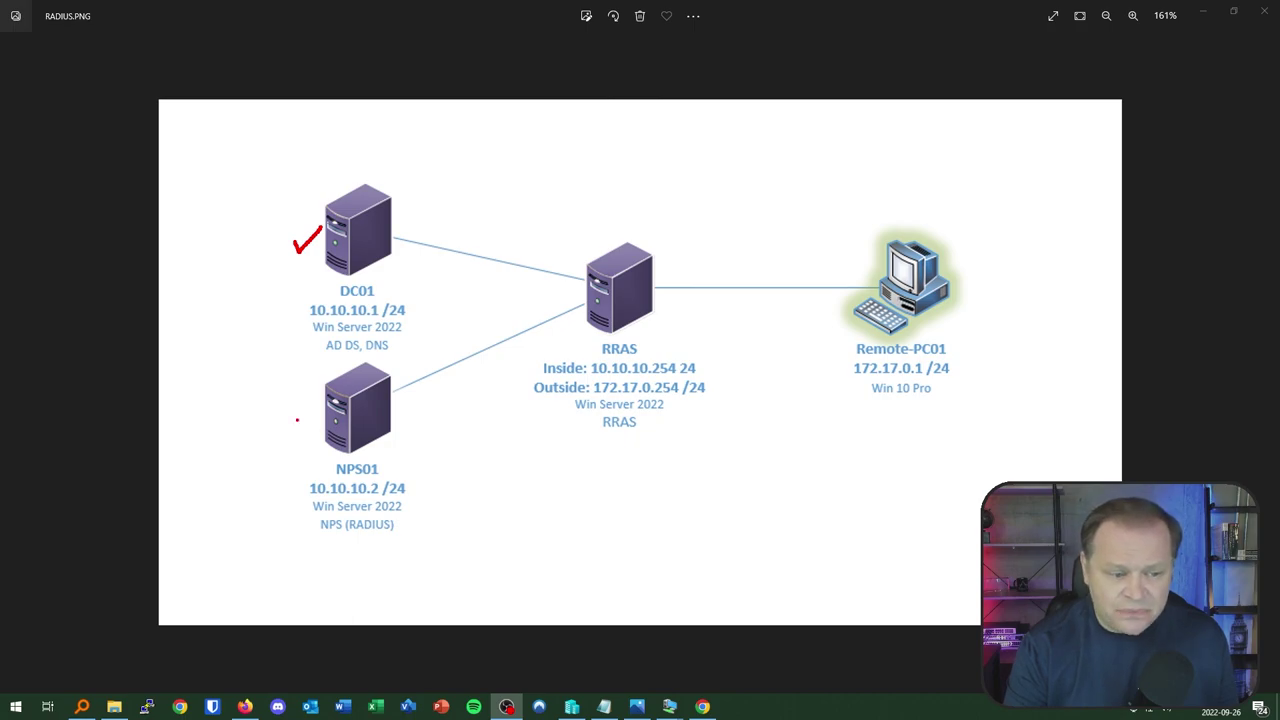
mouse_move(276, 420)
left_mouse_down()
mouse_move(284, 429)
mouse_move(297, 407)
left_mouse_up()
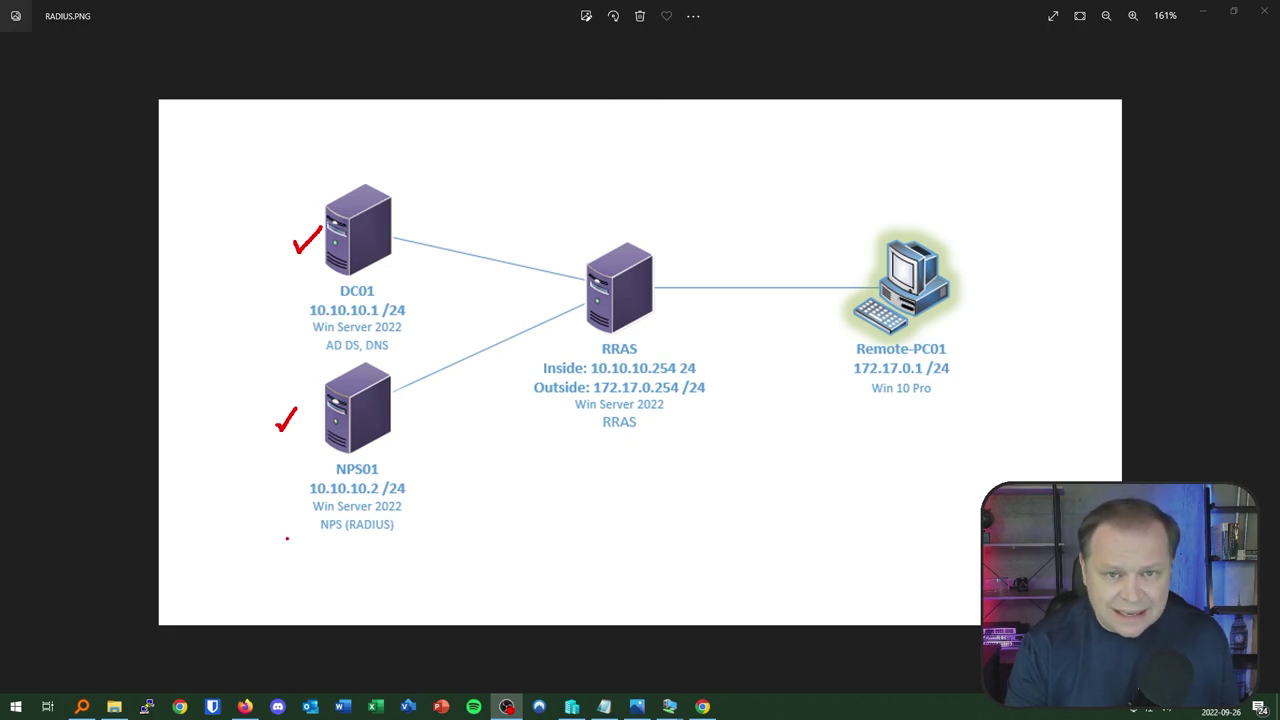
mouse_move(252, 421)
left_mouse_down()
mouse_move(272, 284)
mouse_move(288, 268)
mouse_move(252, 284)
left_mouse_up()
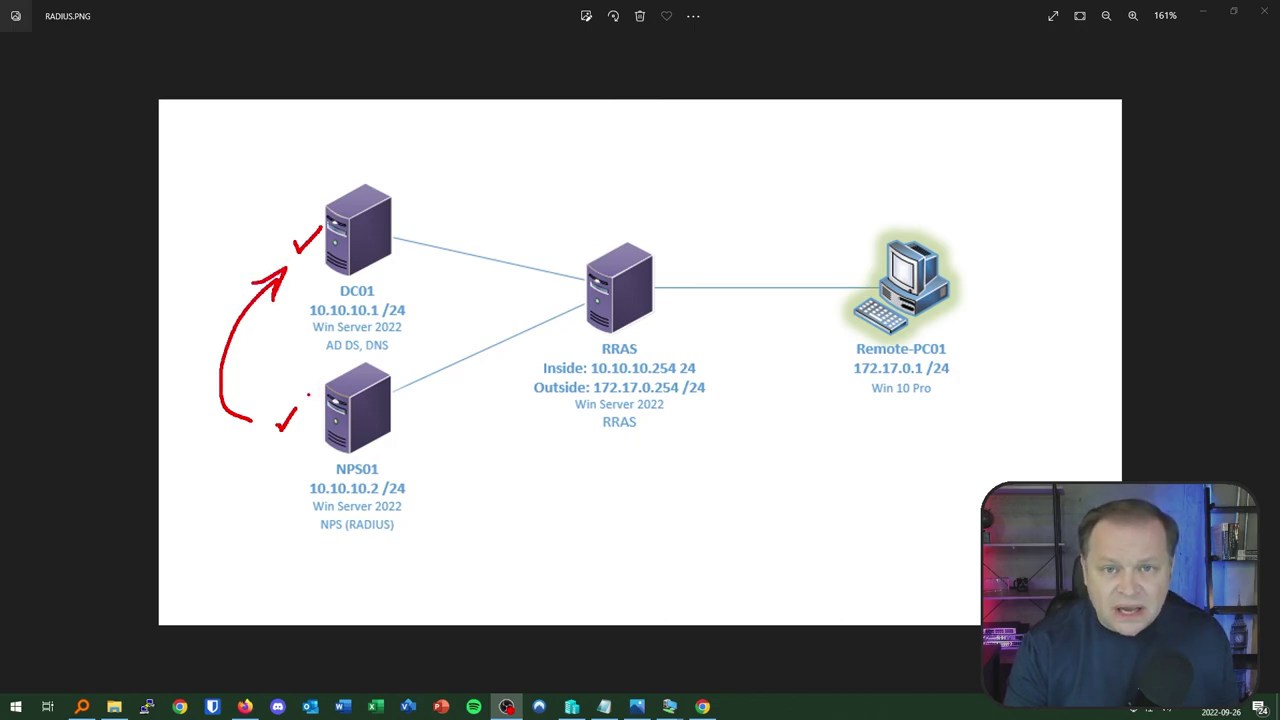
mouse_move(409, 428)
left_mouse_down()
mouse_move(242, 436)
mouse_move(412, 378)
mouse_move(360, 368)
left_mouse_up()
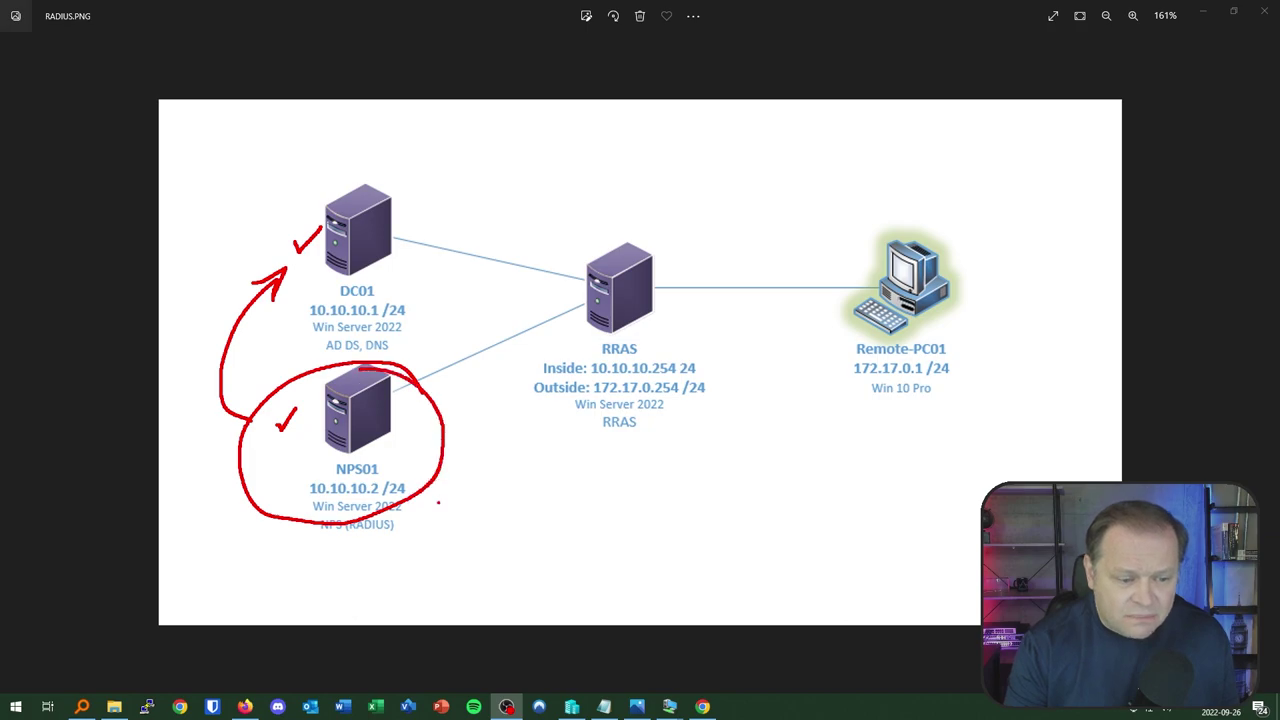
key("Escape")
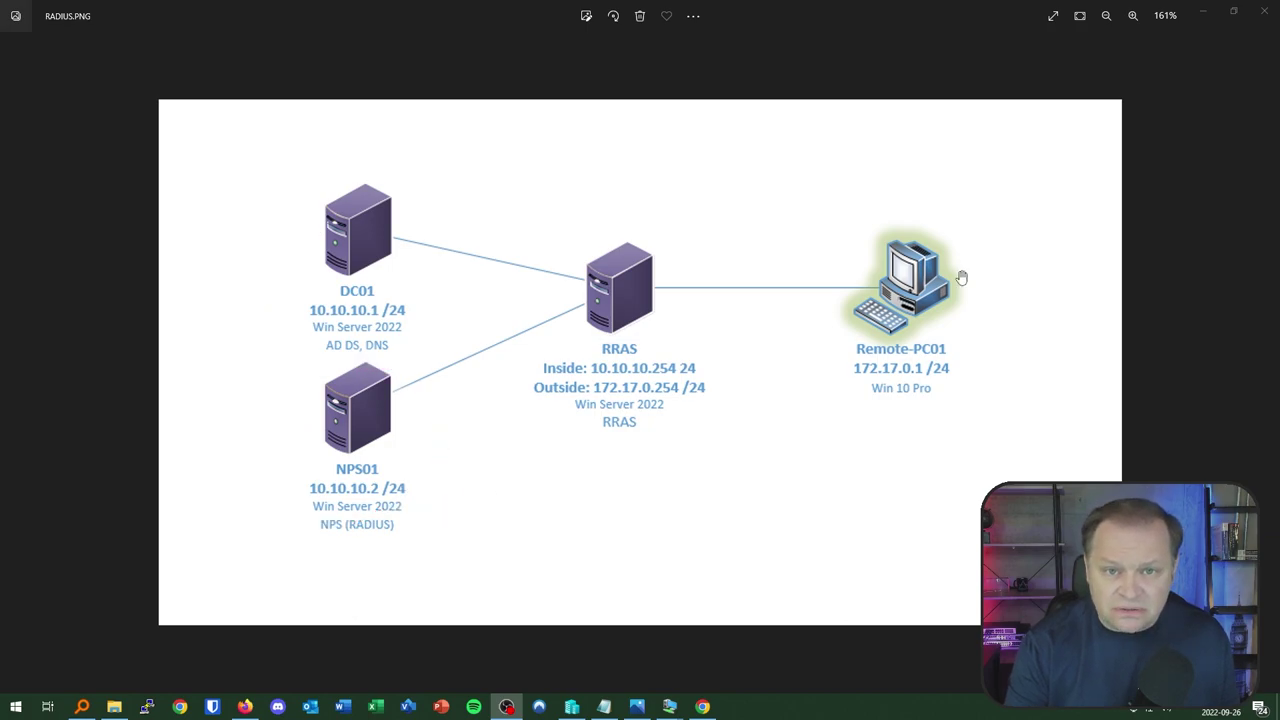
left_click(1203, 12)
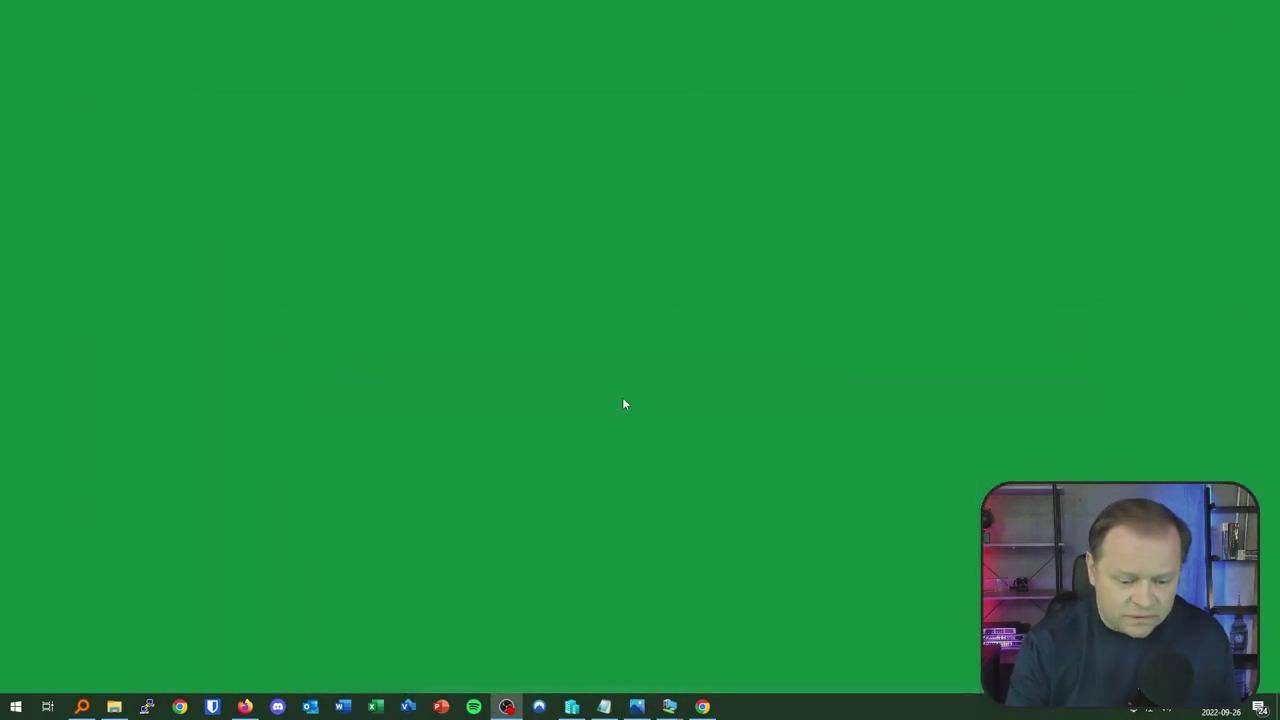
Step: Switch to the NPS01 VM, launch Server Manager and show its Dashboard
mouse_move(669, 706)
left_click(662, 649)
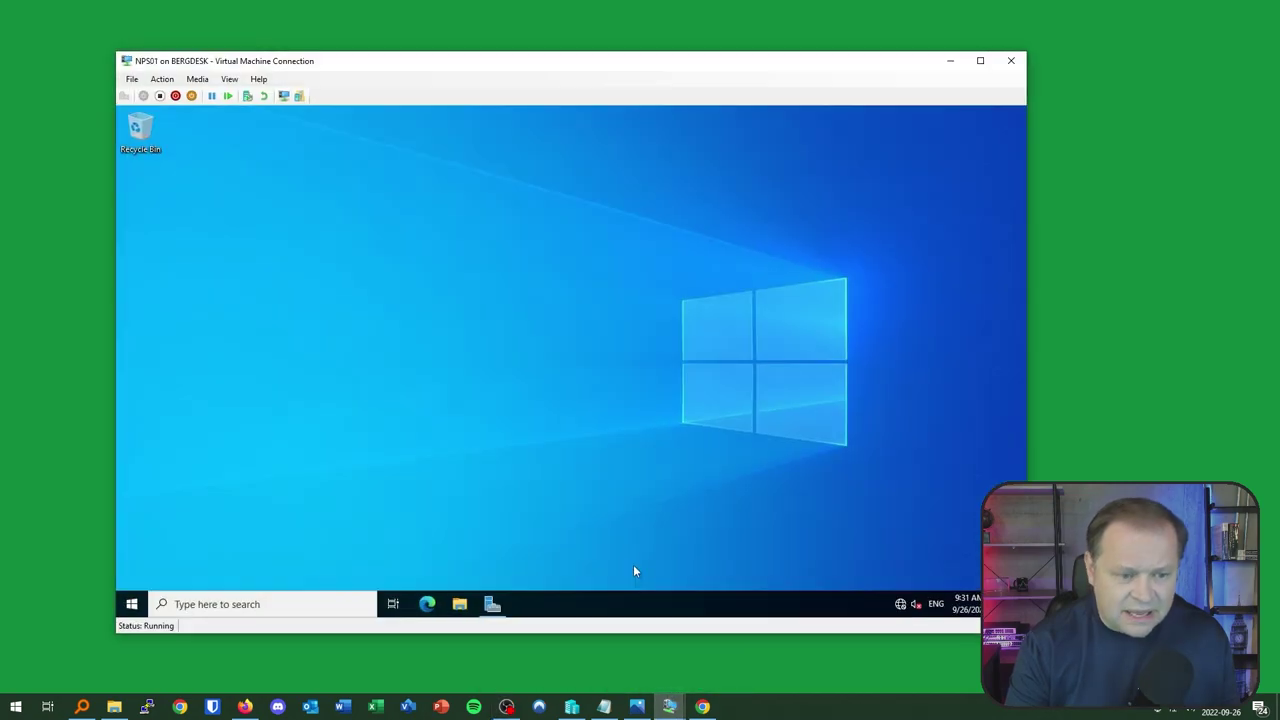
left_click(491, 604)
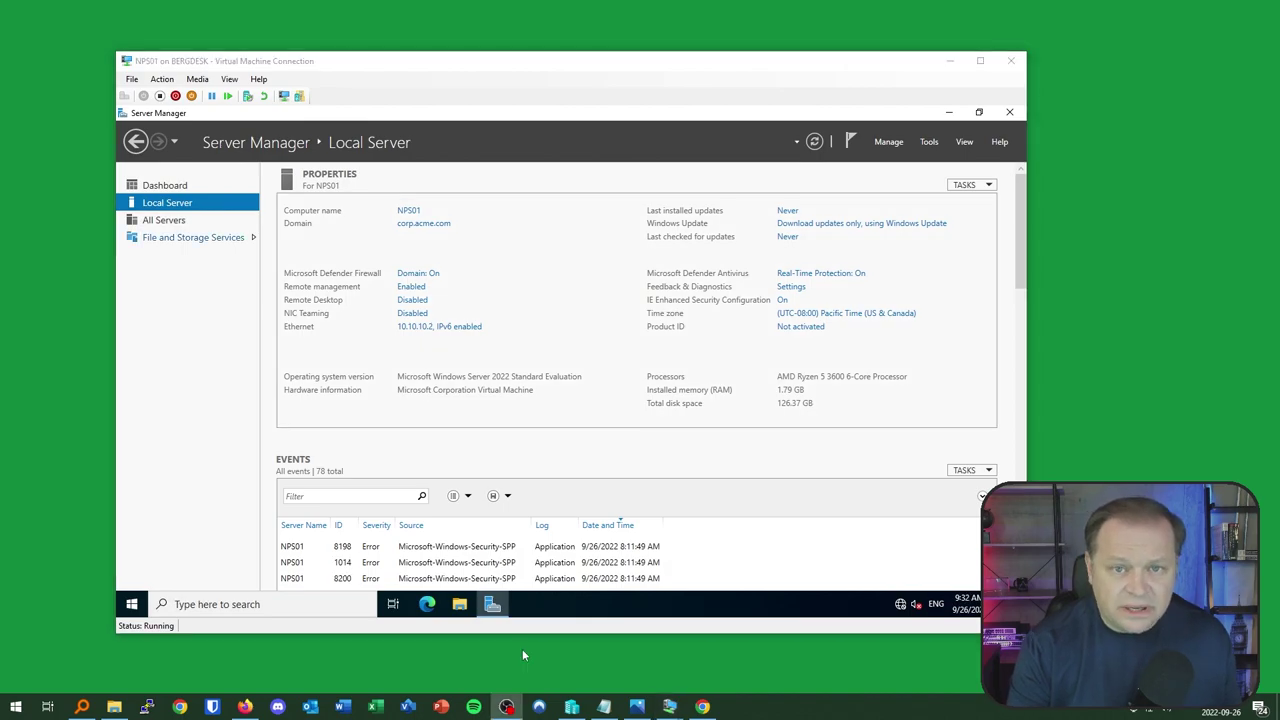
left_click(165, 185)
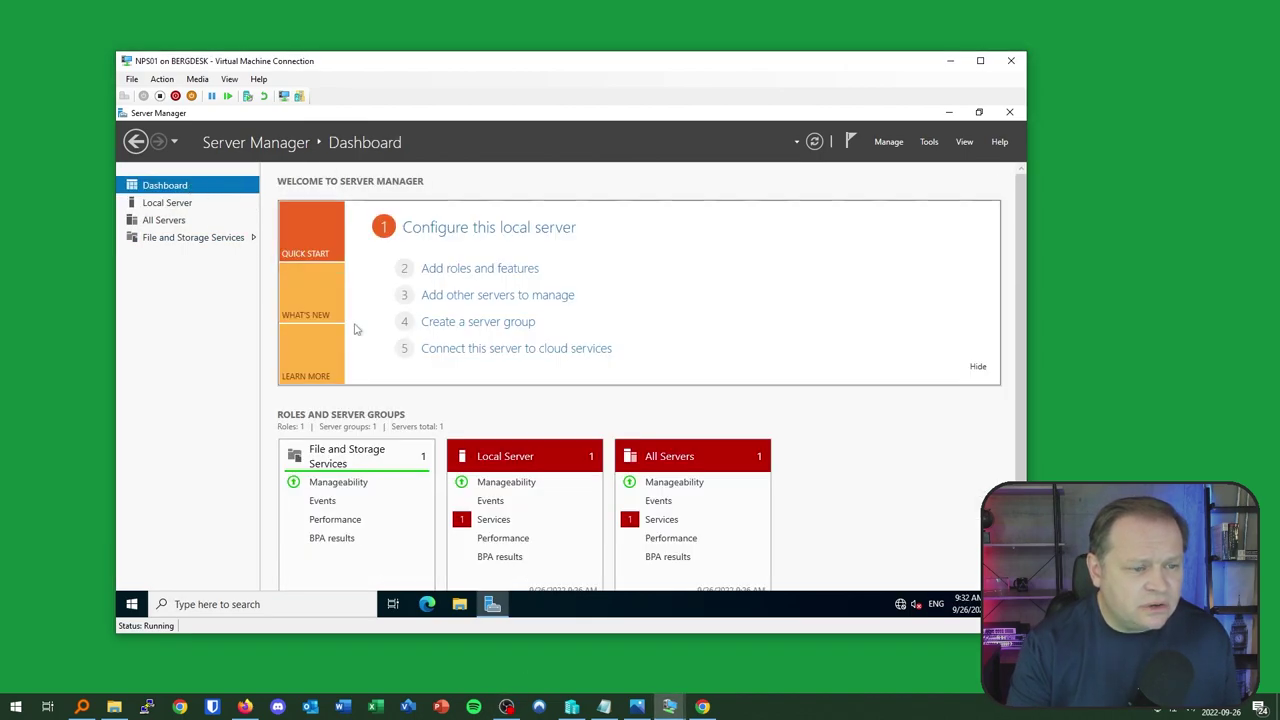
Step: Add the Network Policy and Access Services role with management tools on NPS01 and install it
left_click(494, 270)
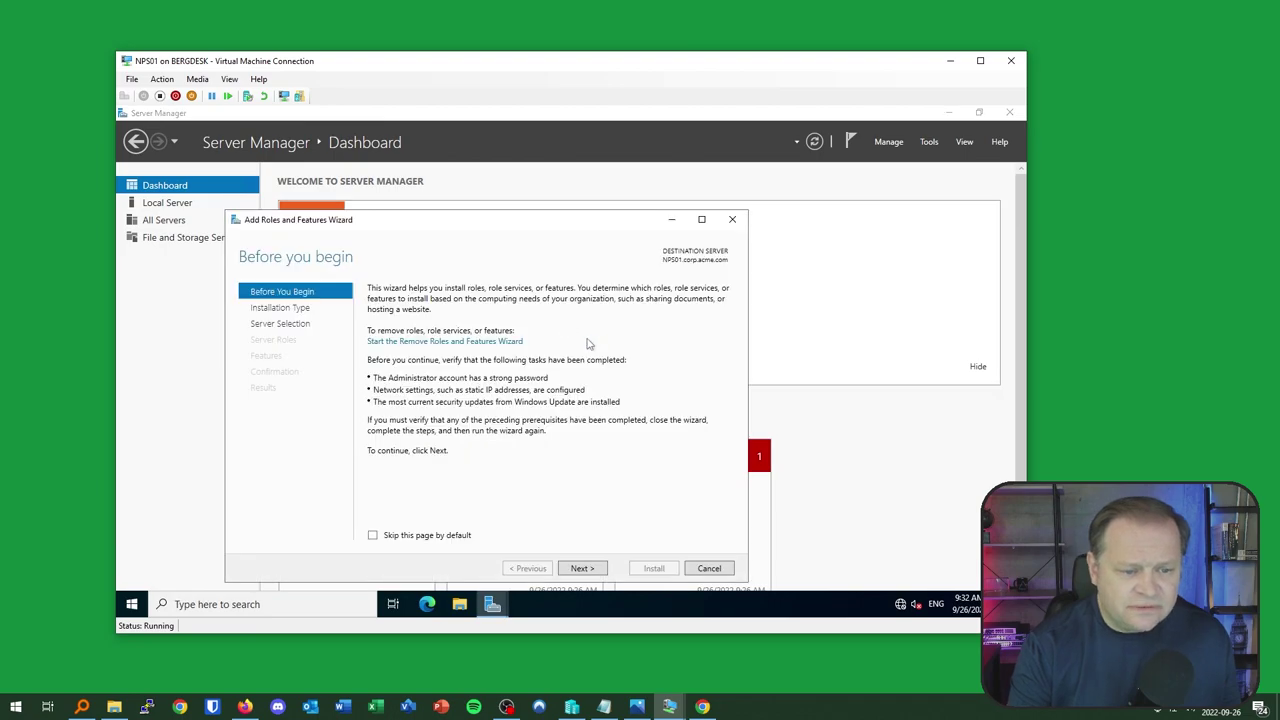
left_click(577, 567)
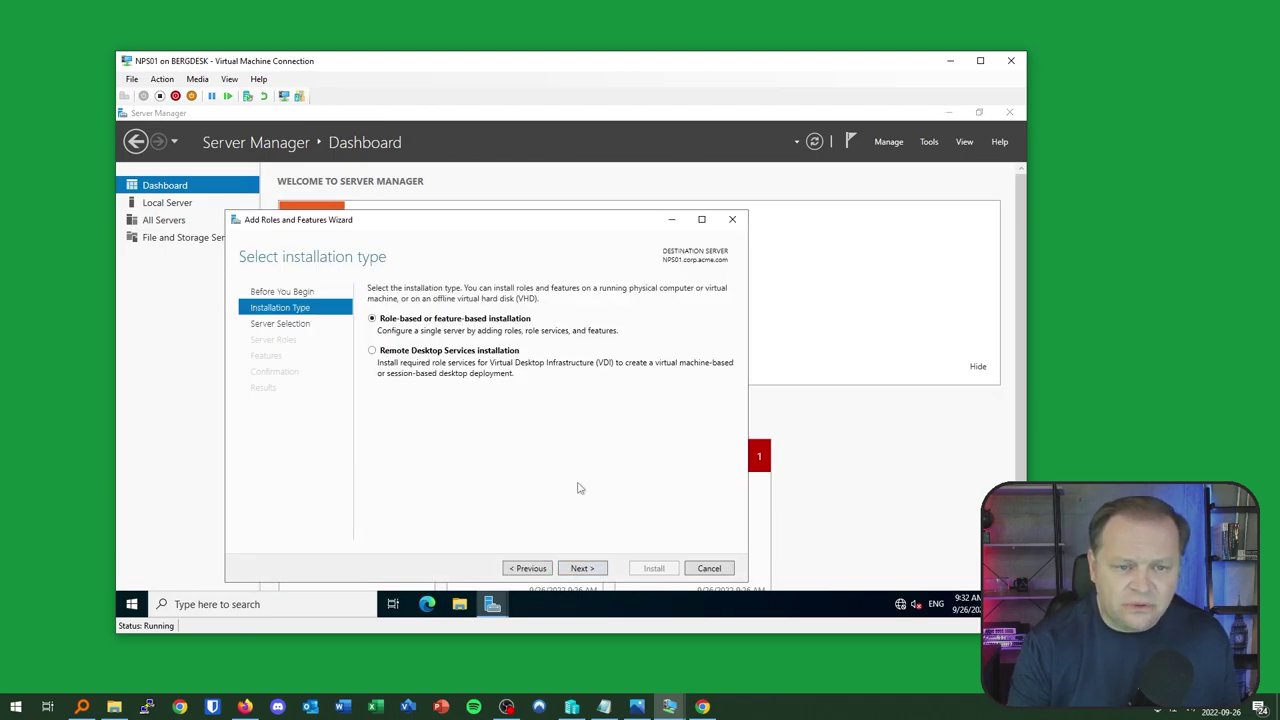
left_click(583, 568)
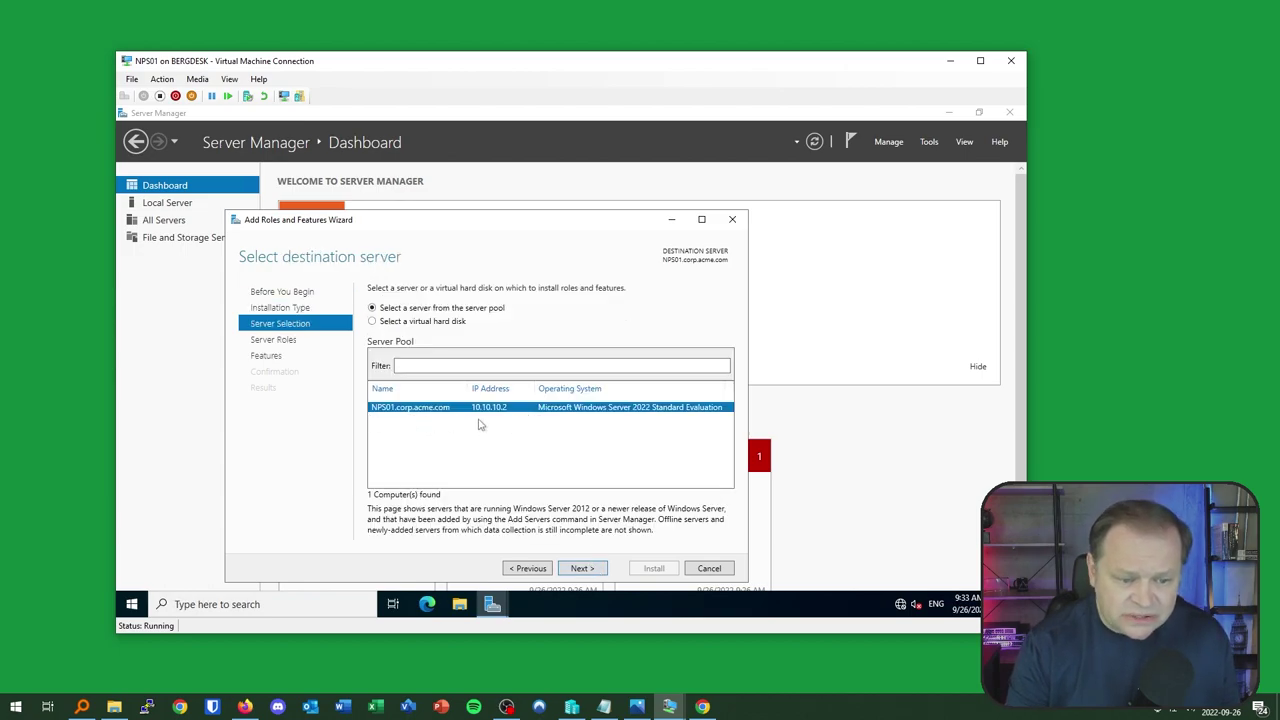
left_click(581, 568)
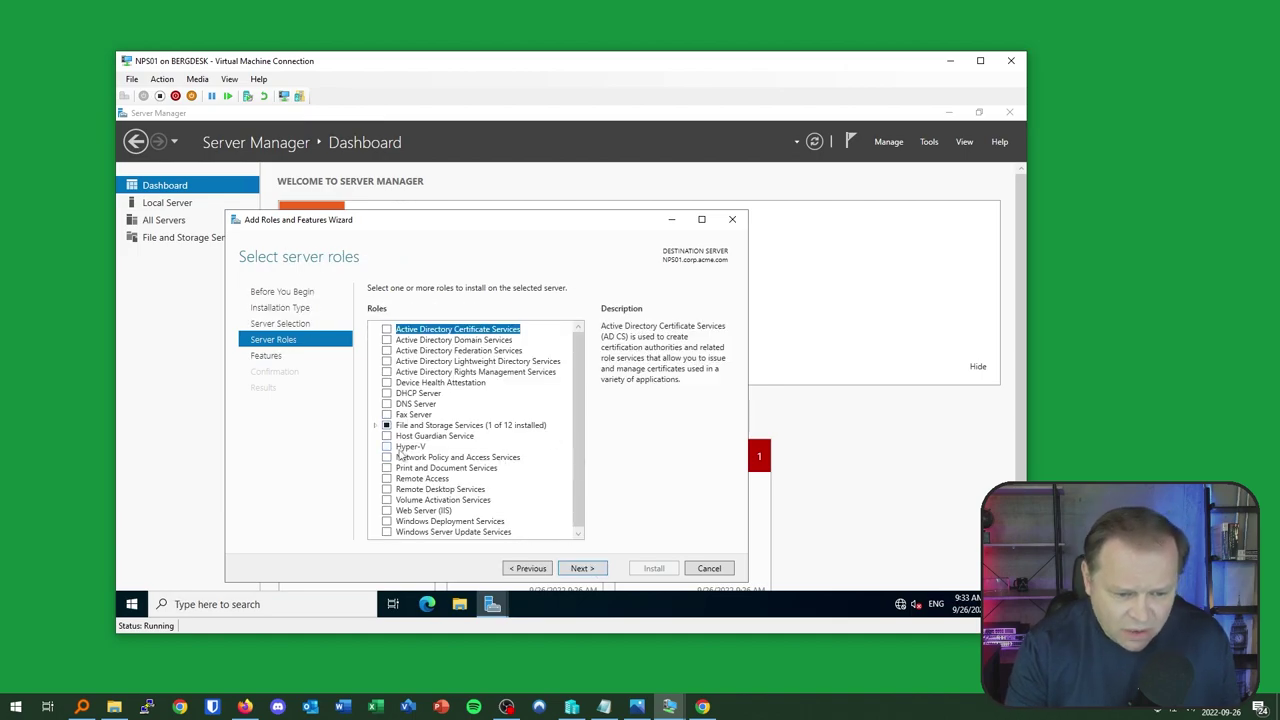
left_click(387, 458)
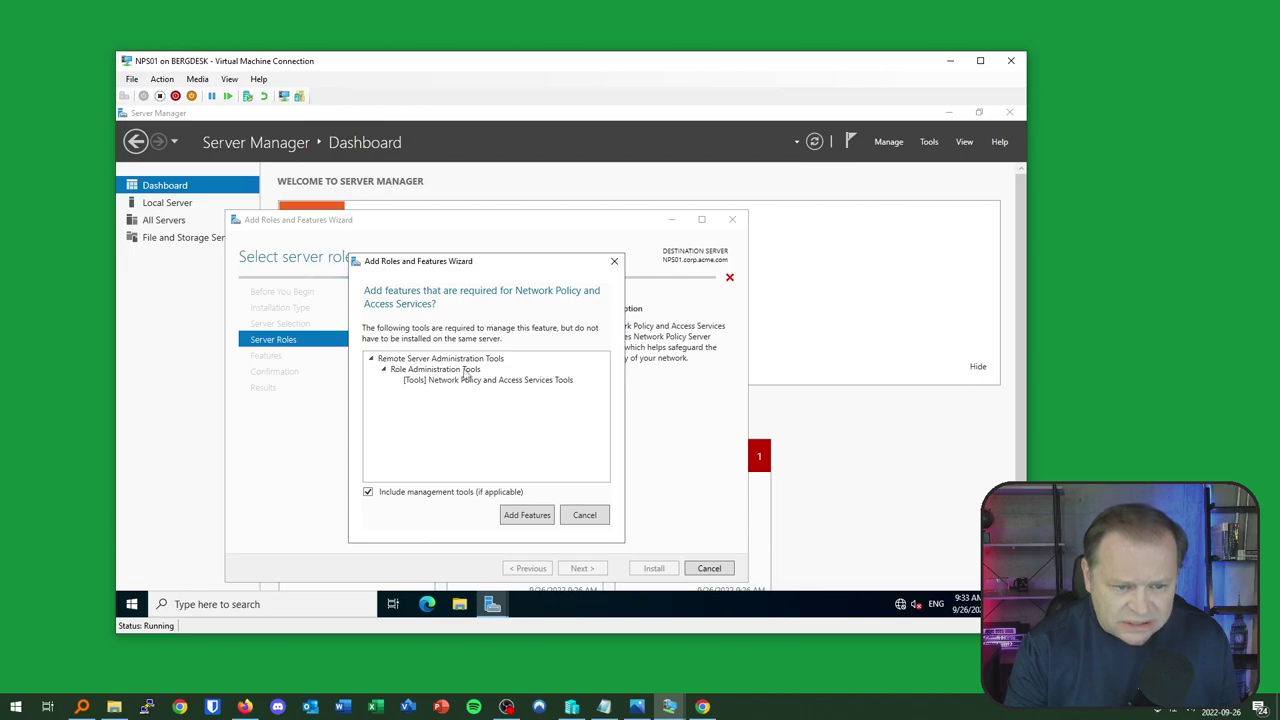
left_click(534, 516)
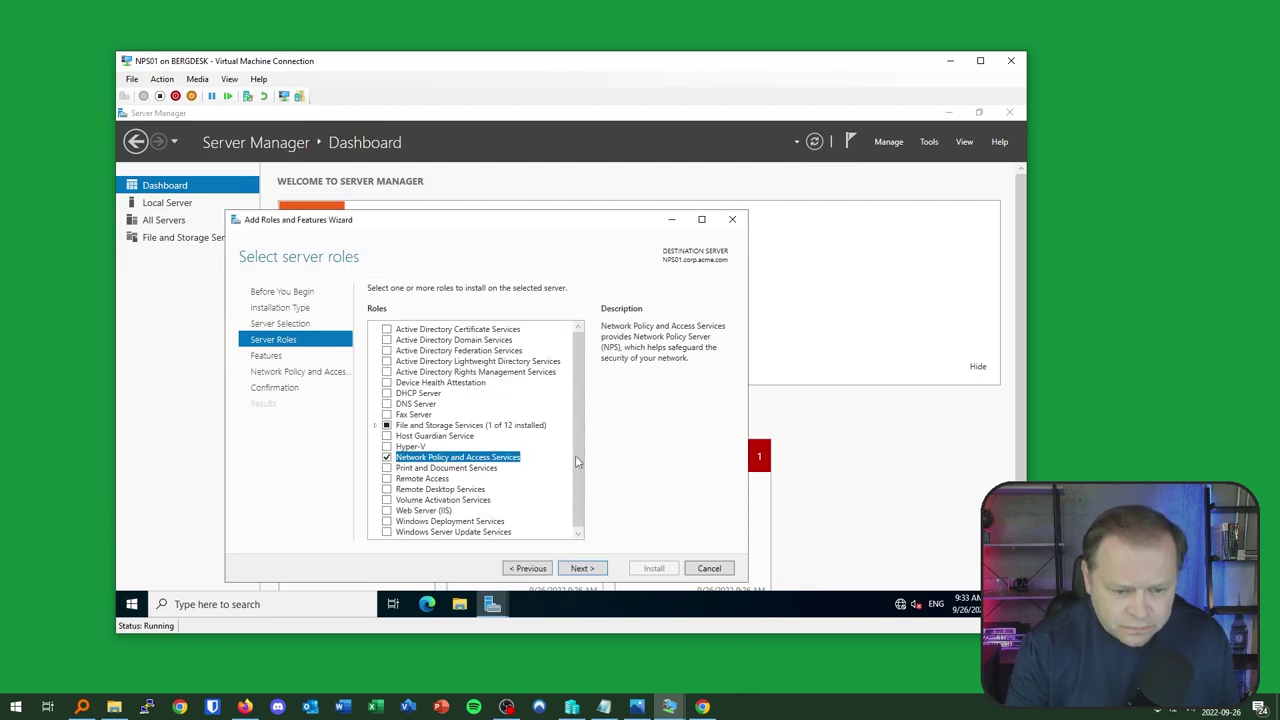
left_click(584, 568)
left_click(584, 568)
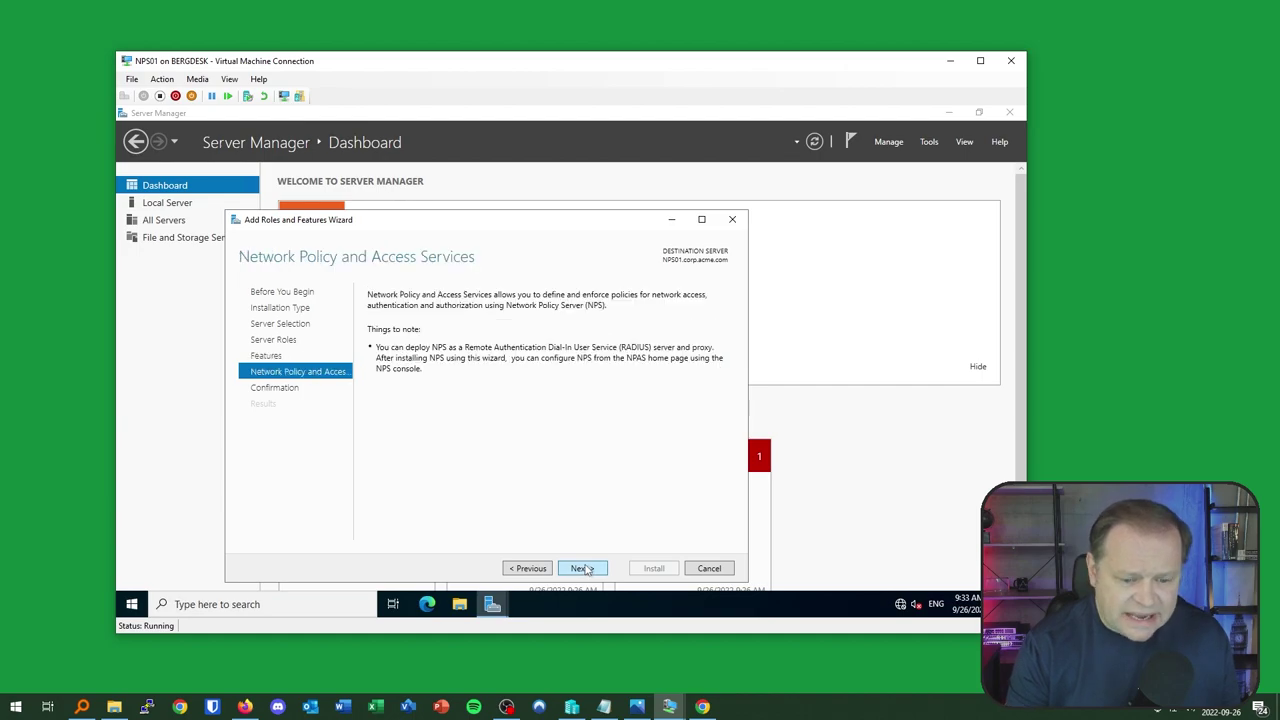
left_click(584, 568)
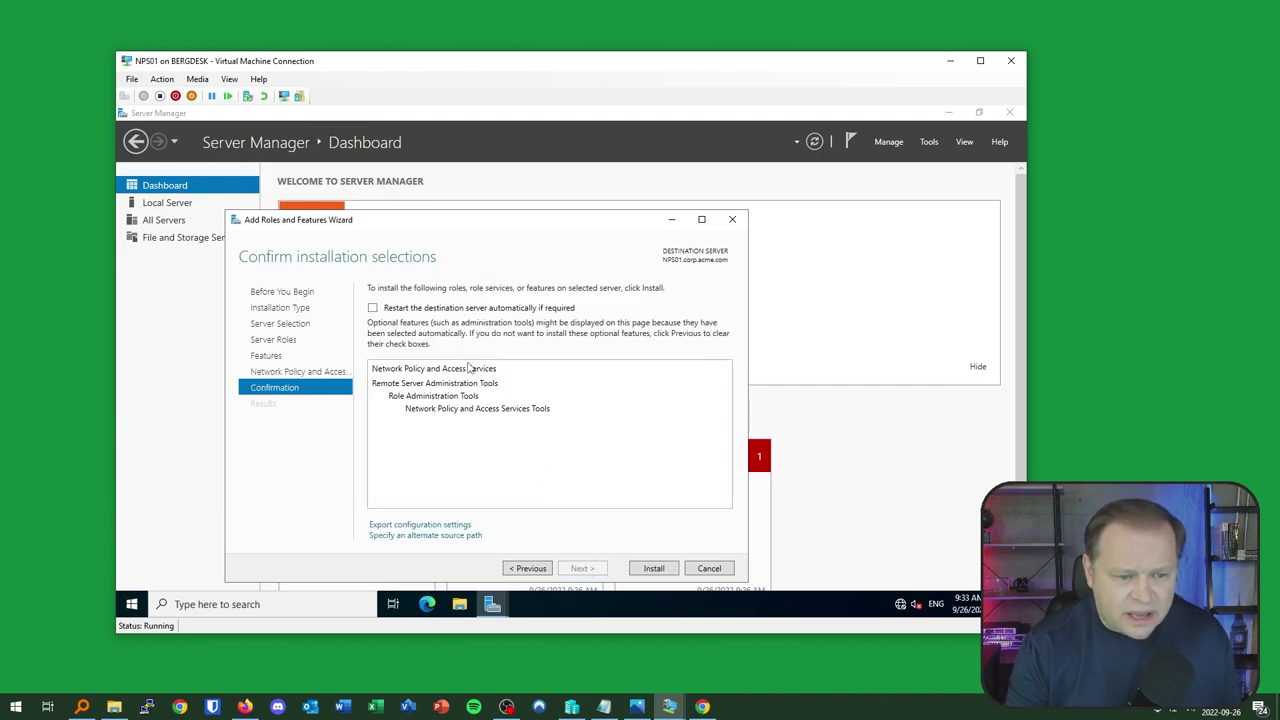
left_click(642, 568)
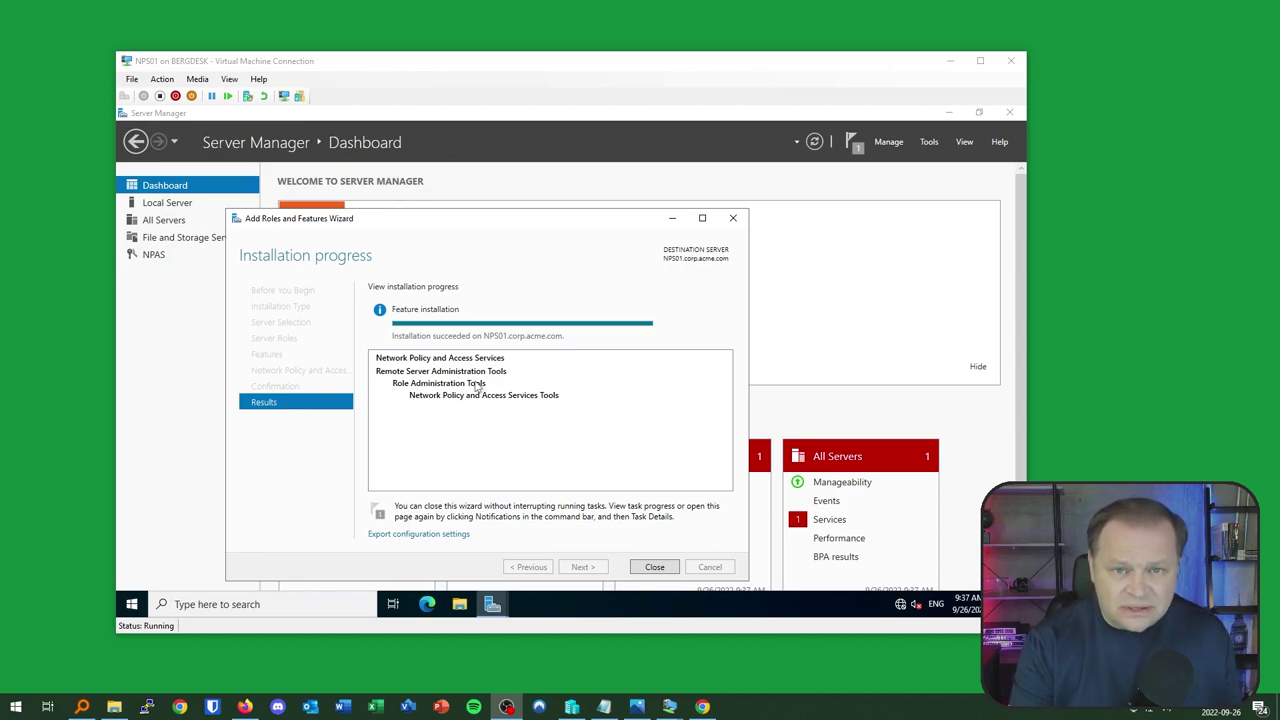
Step: Close the finished wizard and launch the Network Policy Server console from Tools, moving it aside
left_click(652, 567)
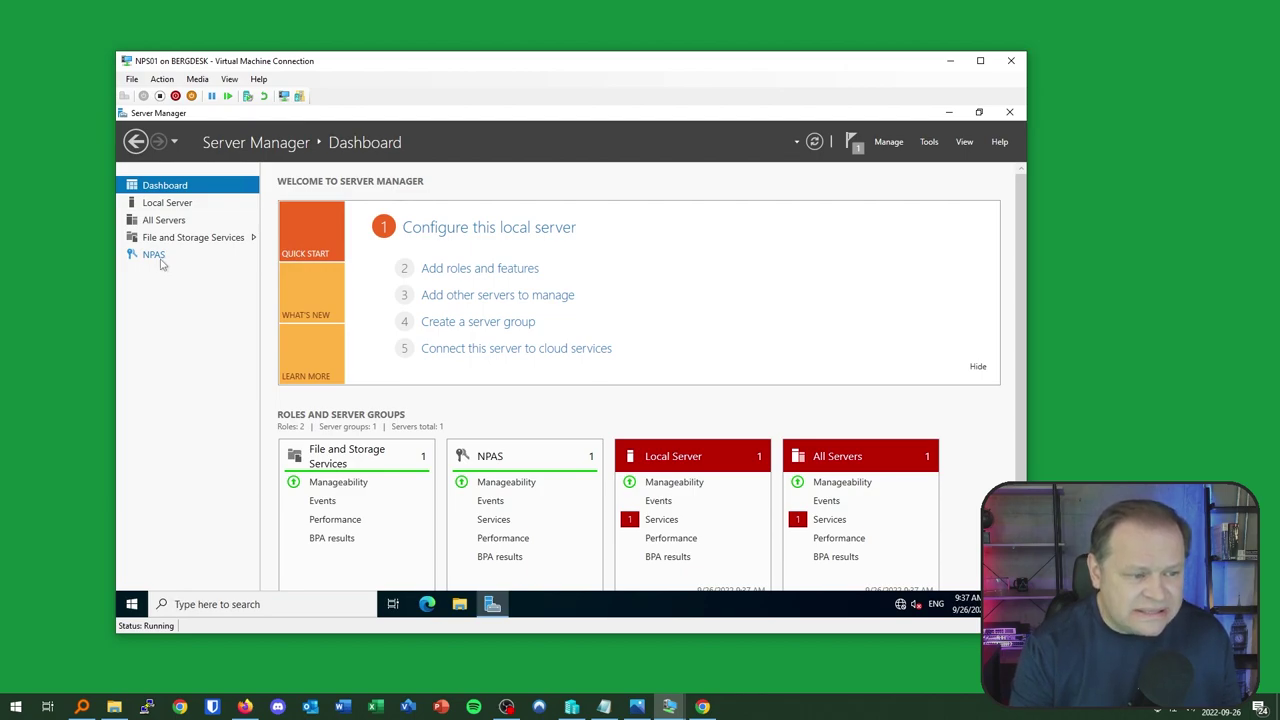
left_click(929, 142)
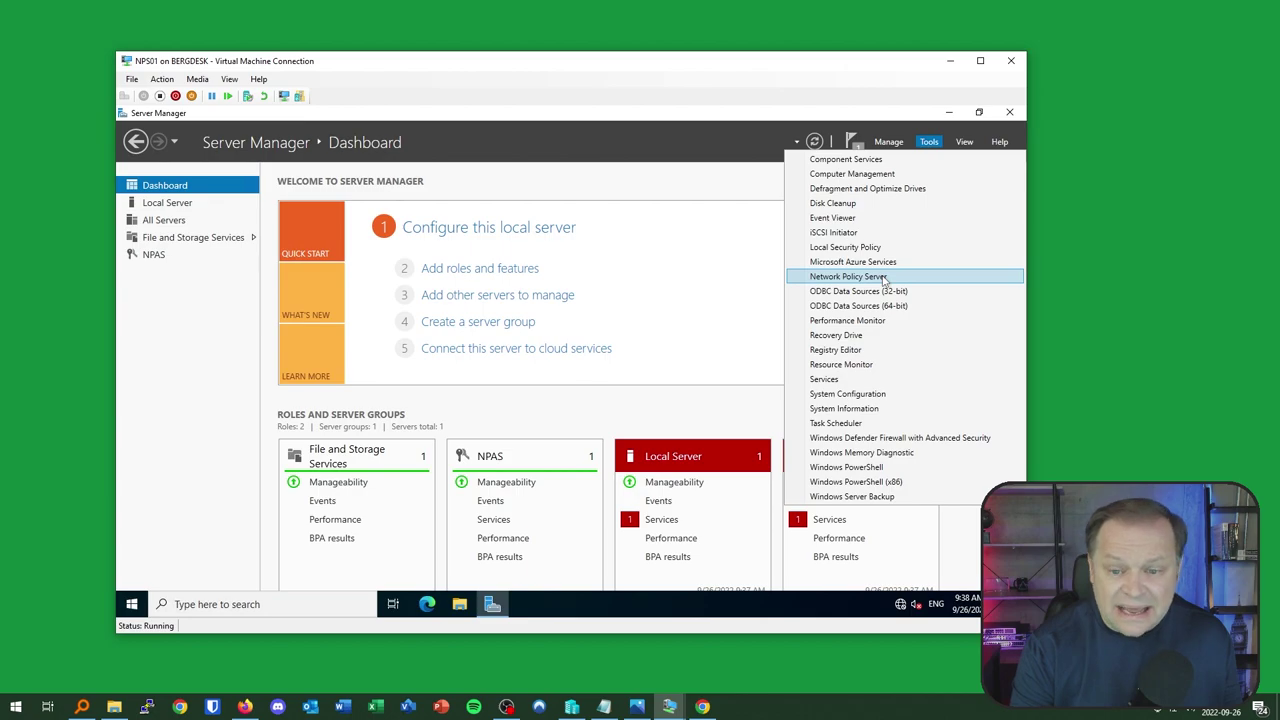
left_click(884, 277)
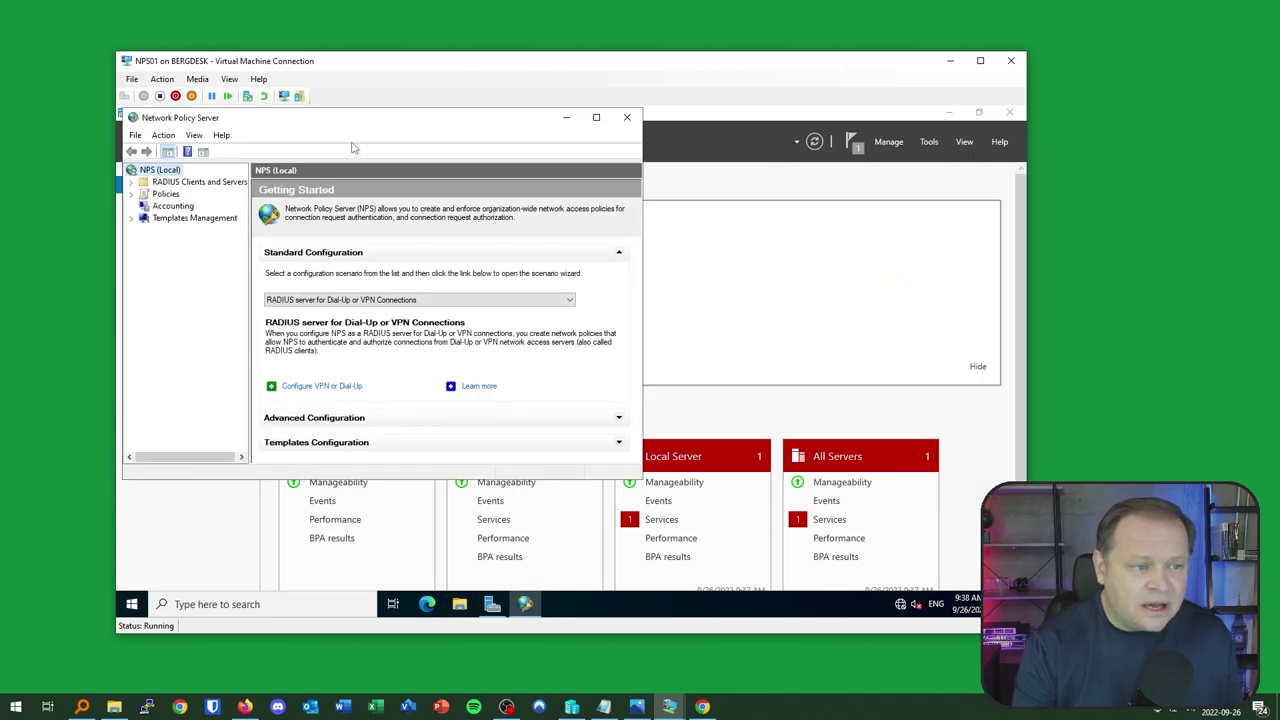
left_click_drag(357, 122, 456, 152)
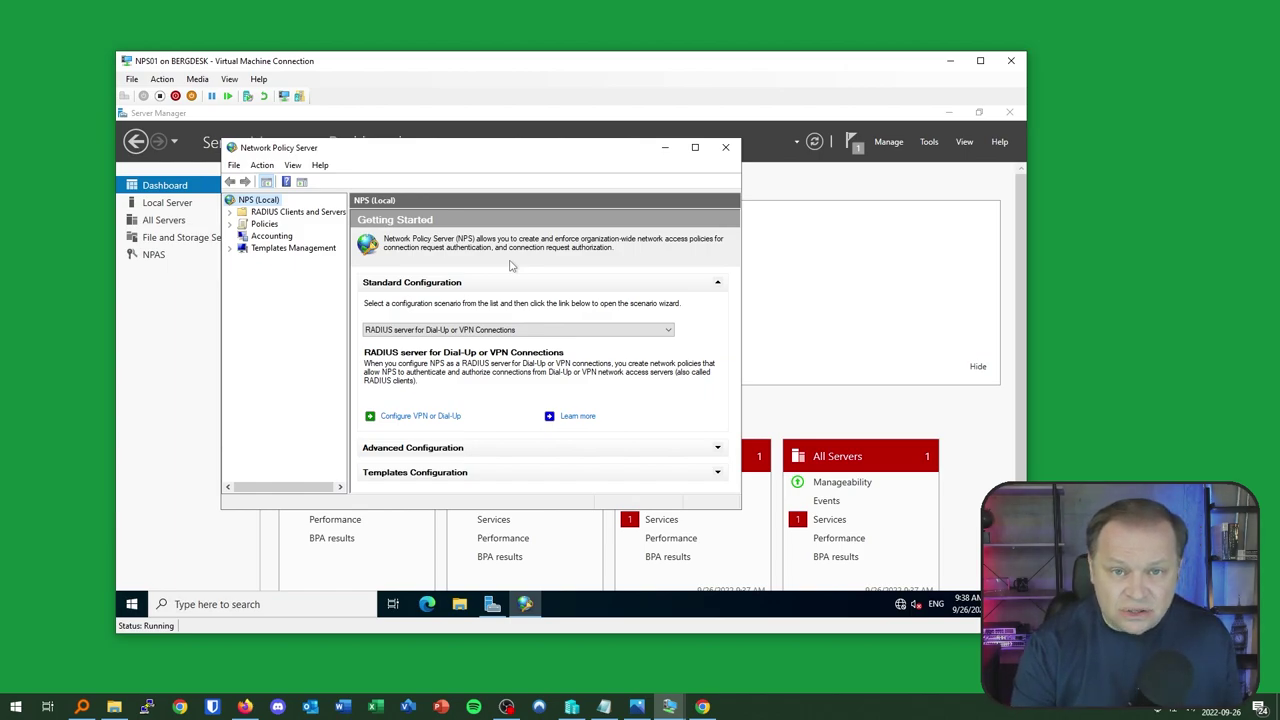
Step: Register NPS (Local) in Active Directory, confirm both prompts, and minimize the NPS01 VM window
right_click(251, 203)
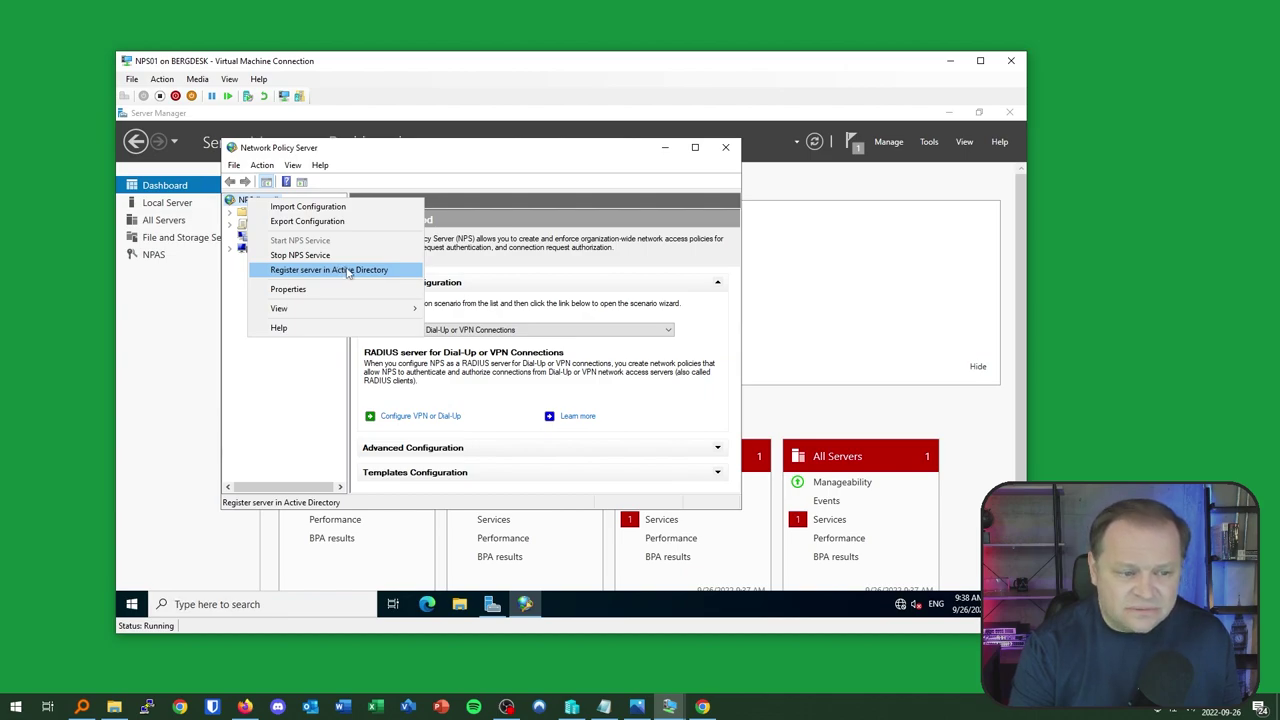
left_click(348, 272)
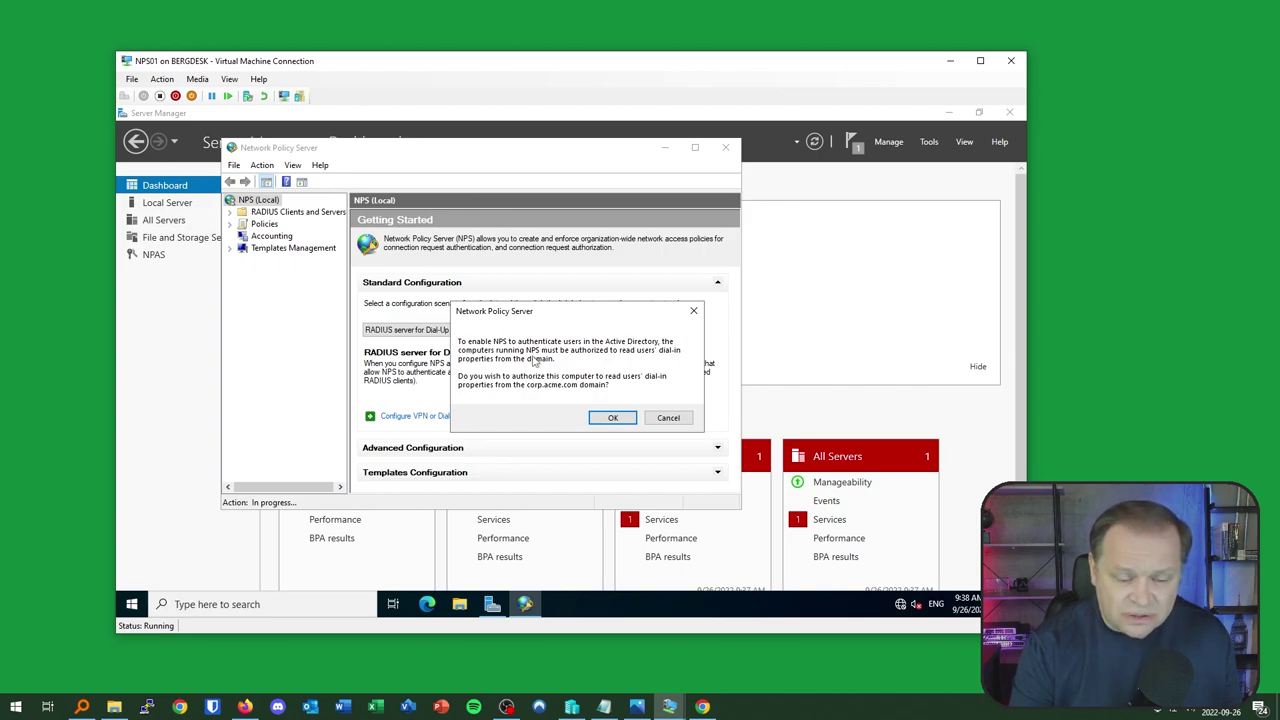
left_click(603, 416)
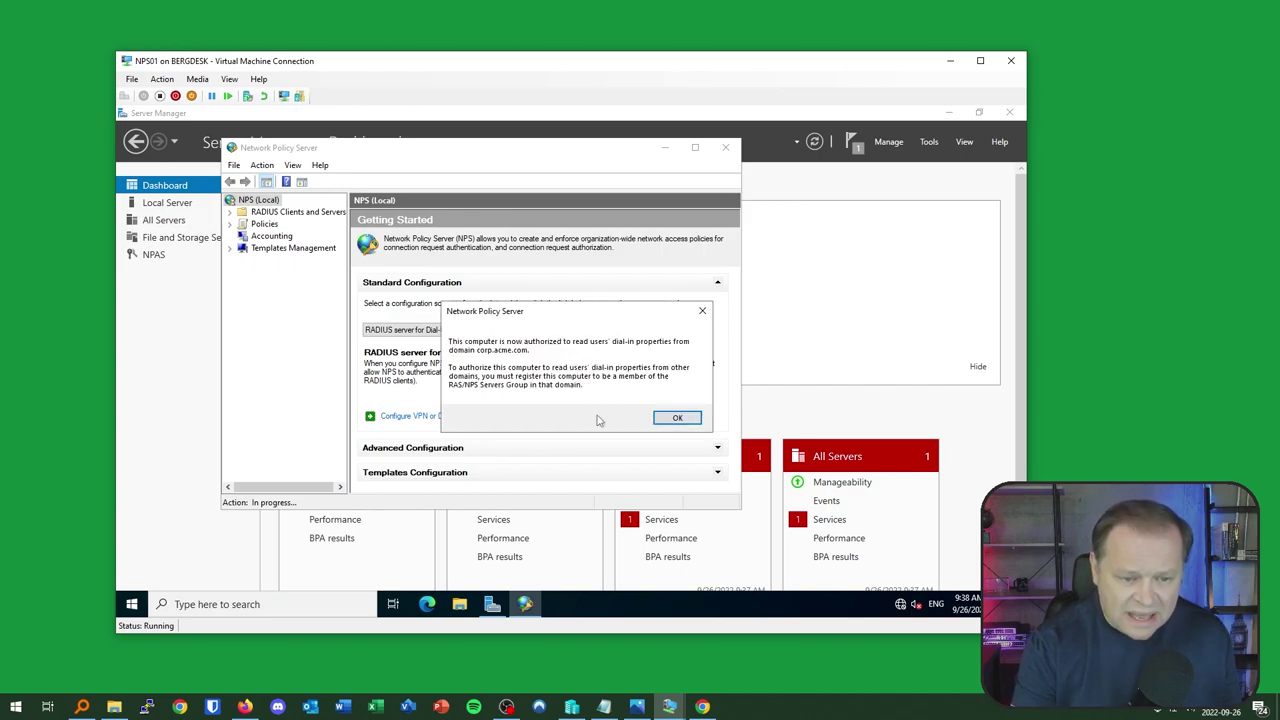
key("Return")
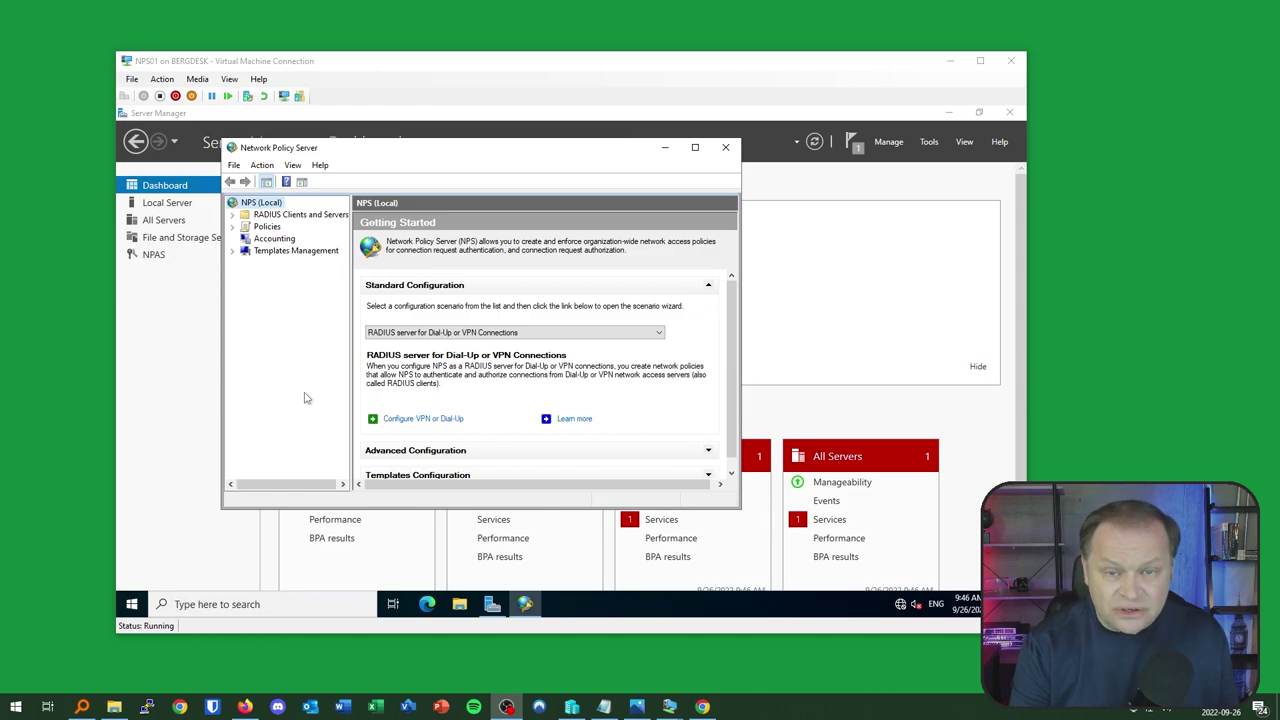
left_click(950, 61)
Step: Switch to the DC01 VM, open Server Manager, and launch Active Directory Users and Computers
mouse_move(669, 706)
left_click(576, 582)
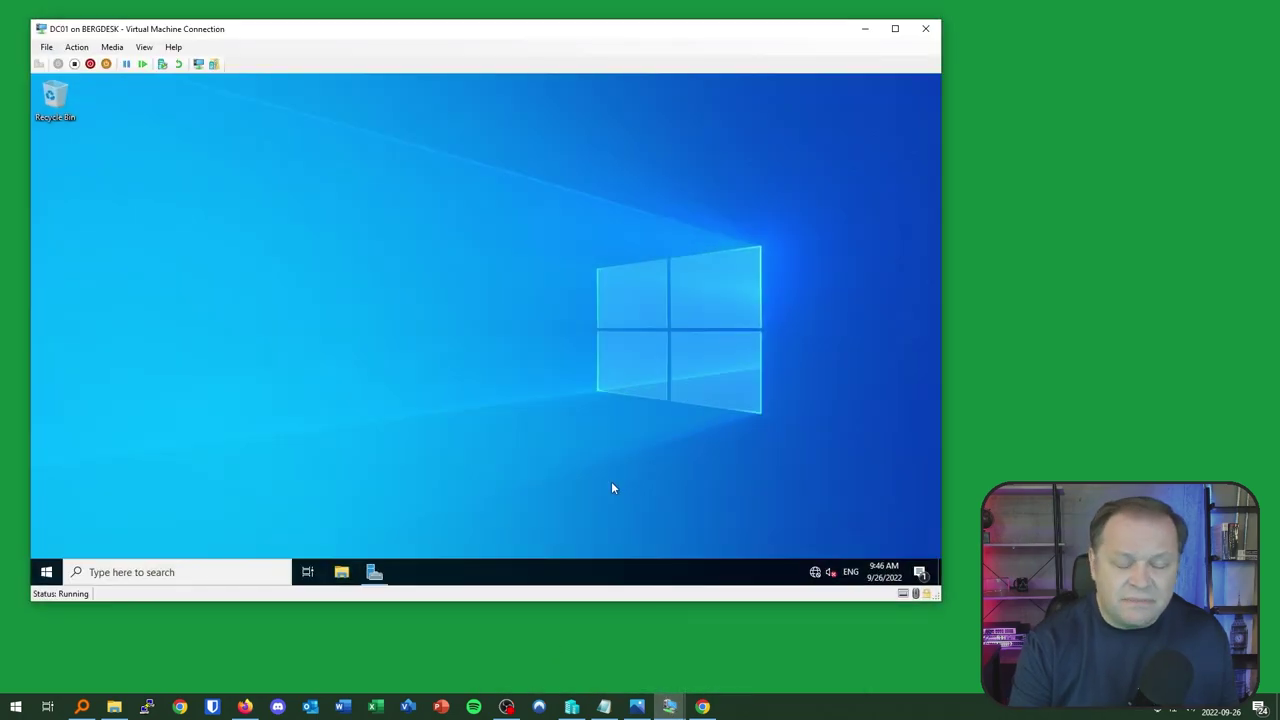
left_click(376, 573)
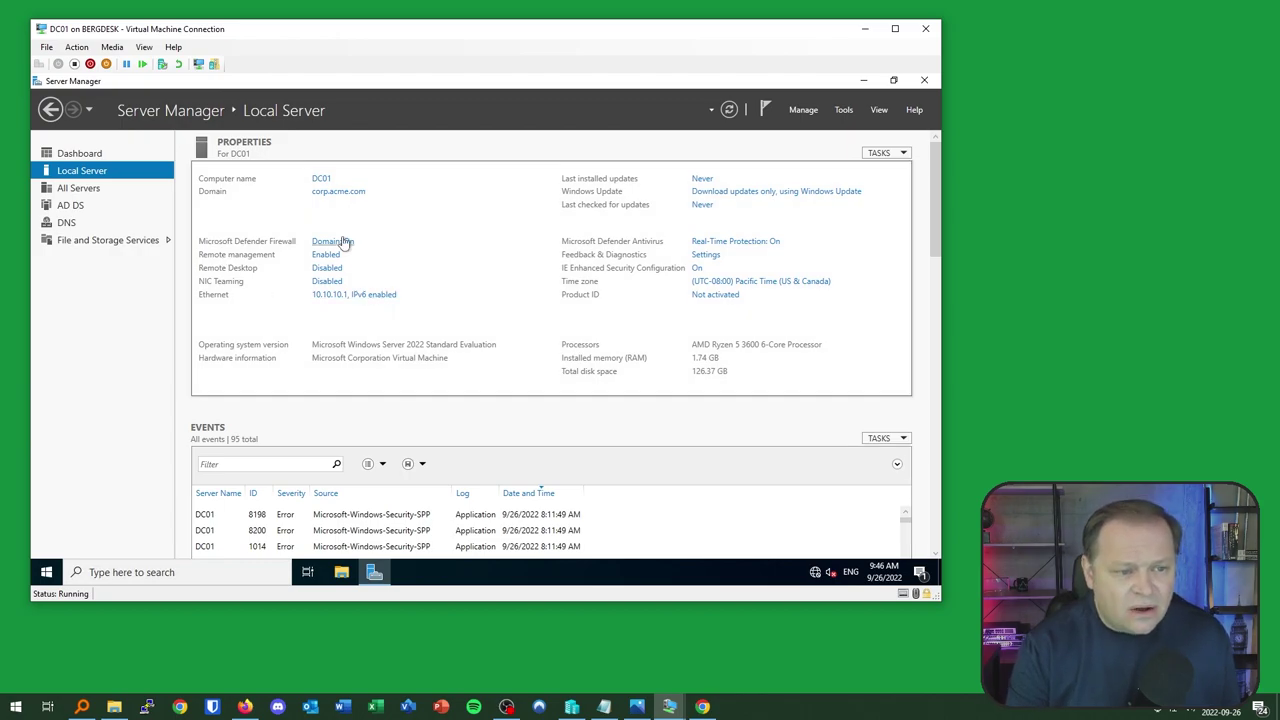
left_click(841, 115)
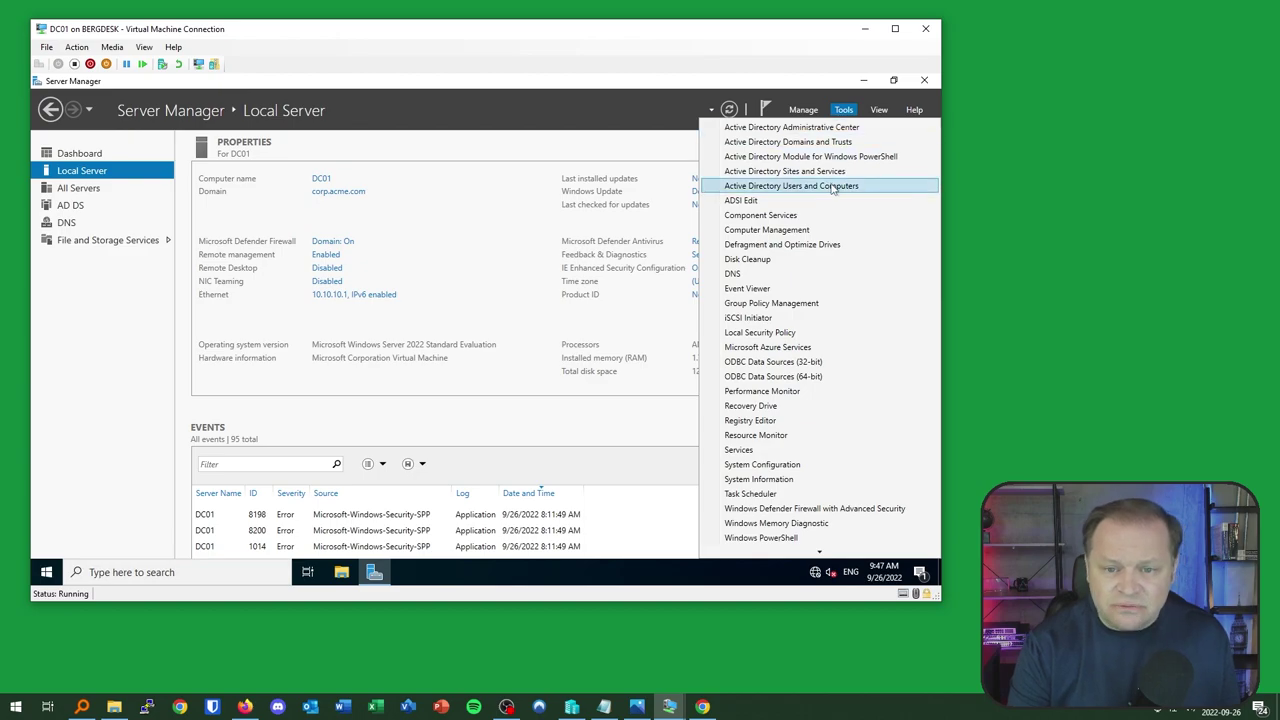
left_click(832, 186)
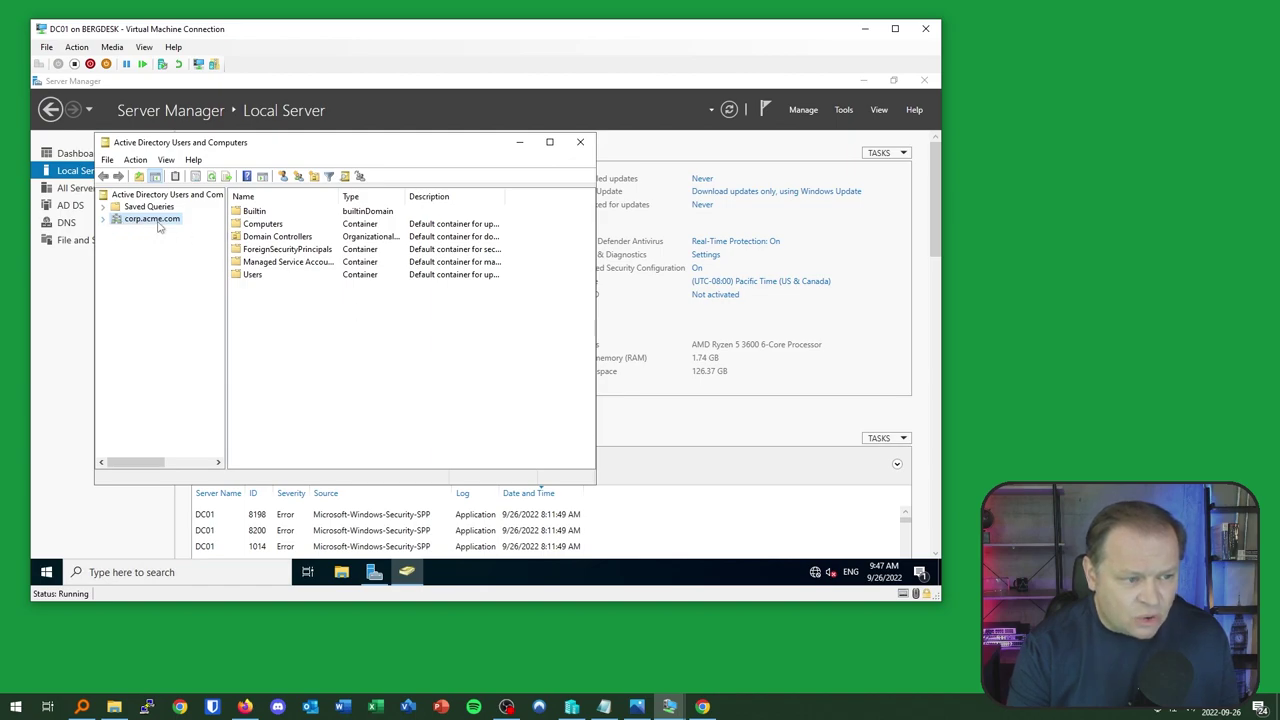
left_click(117, 220)
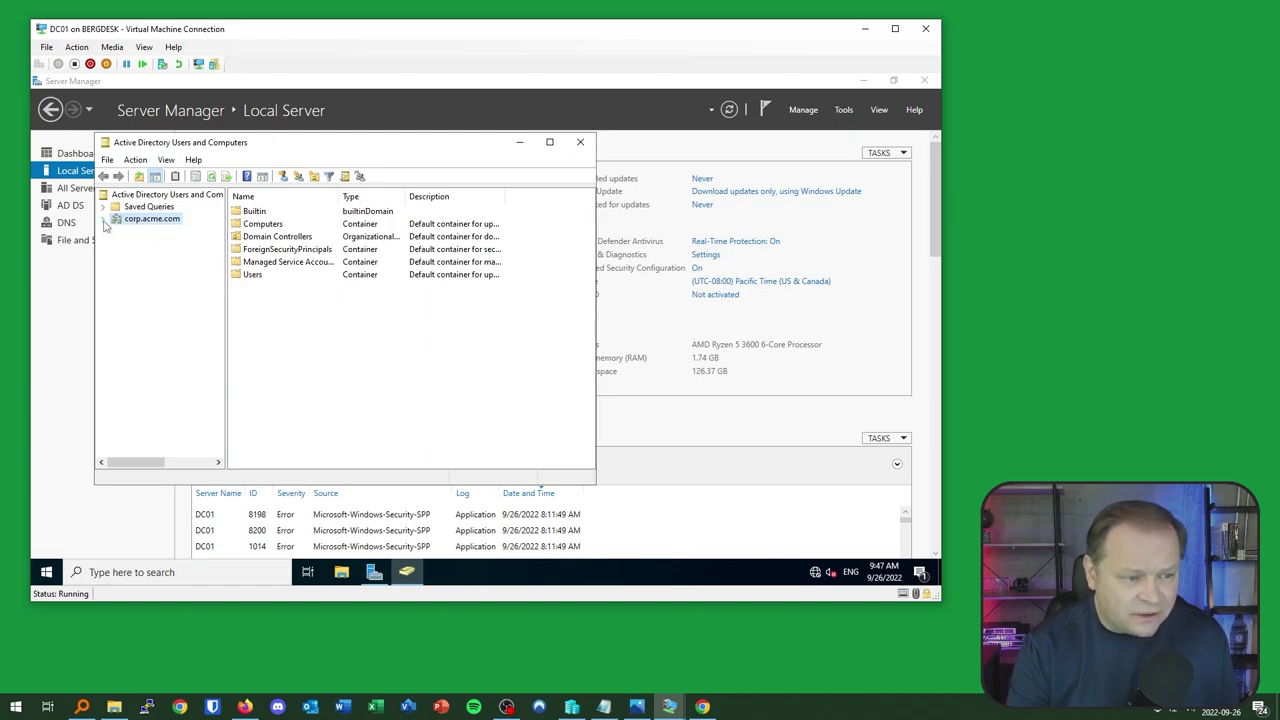
double_click(255, 277)
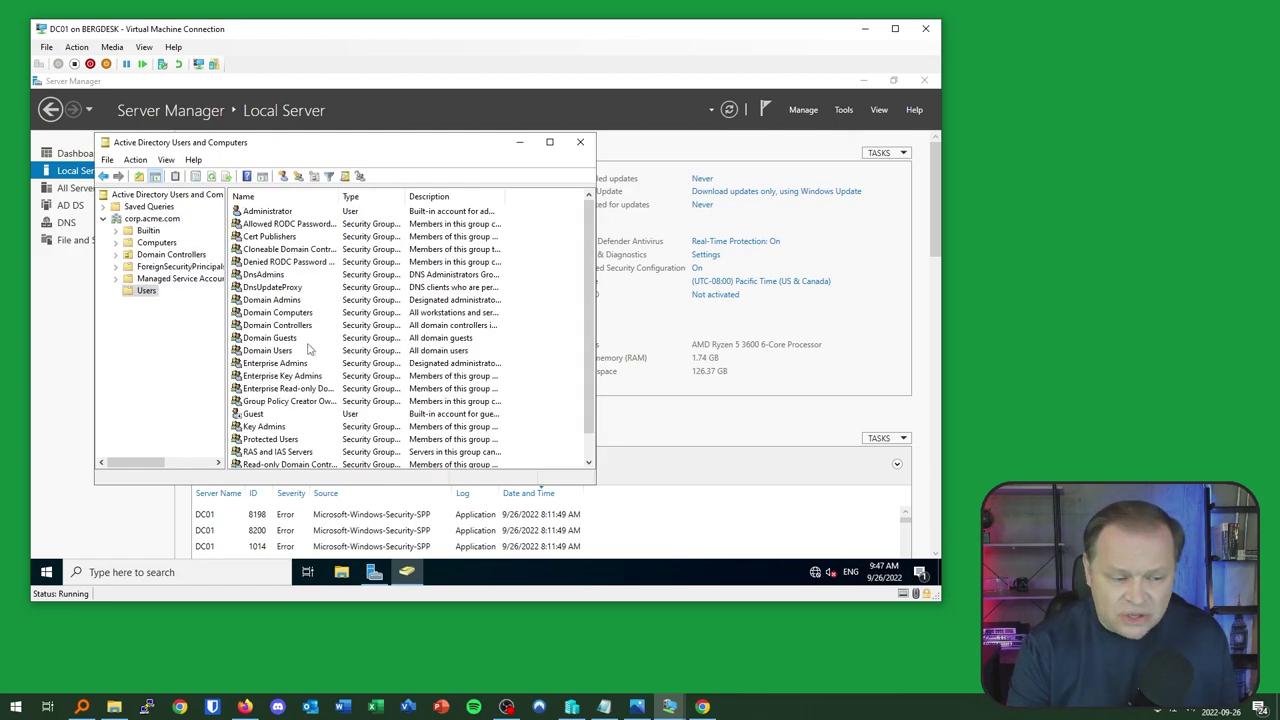
scroll(310, 348, "down", 1)
left_click(266, 429)
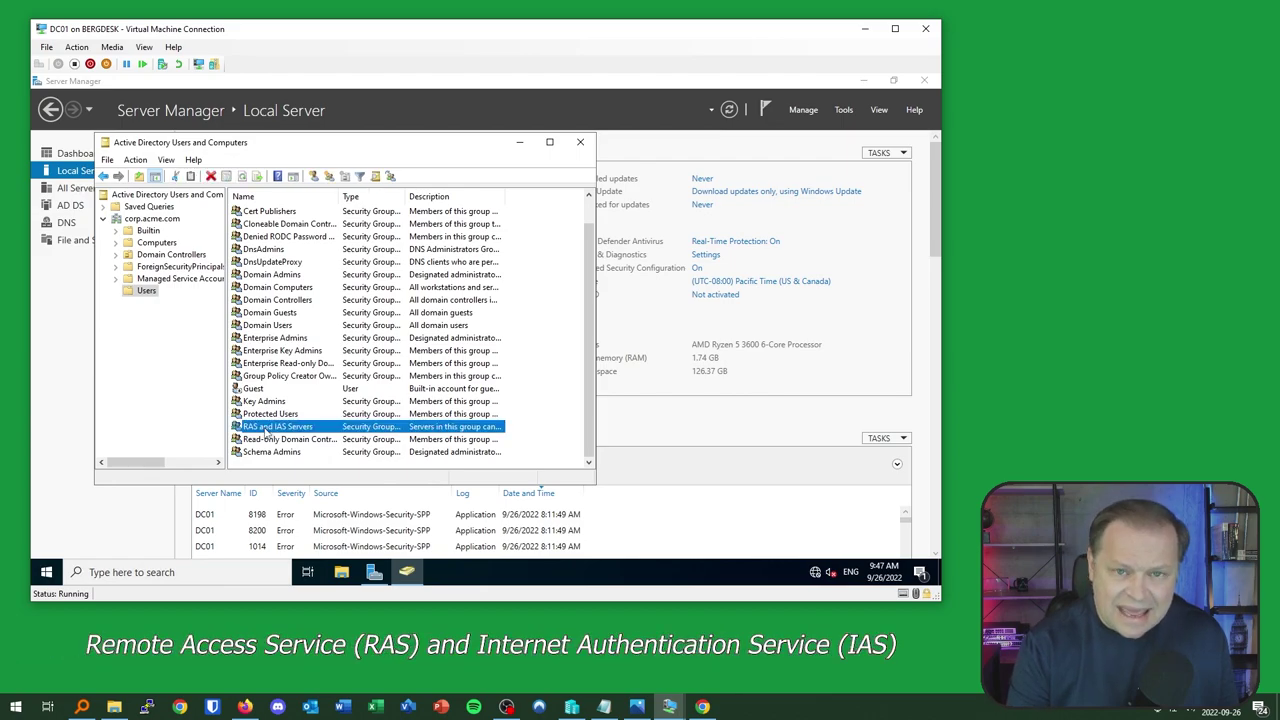
double_click(266, 429)
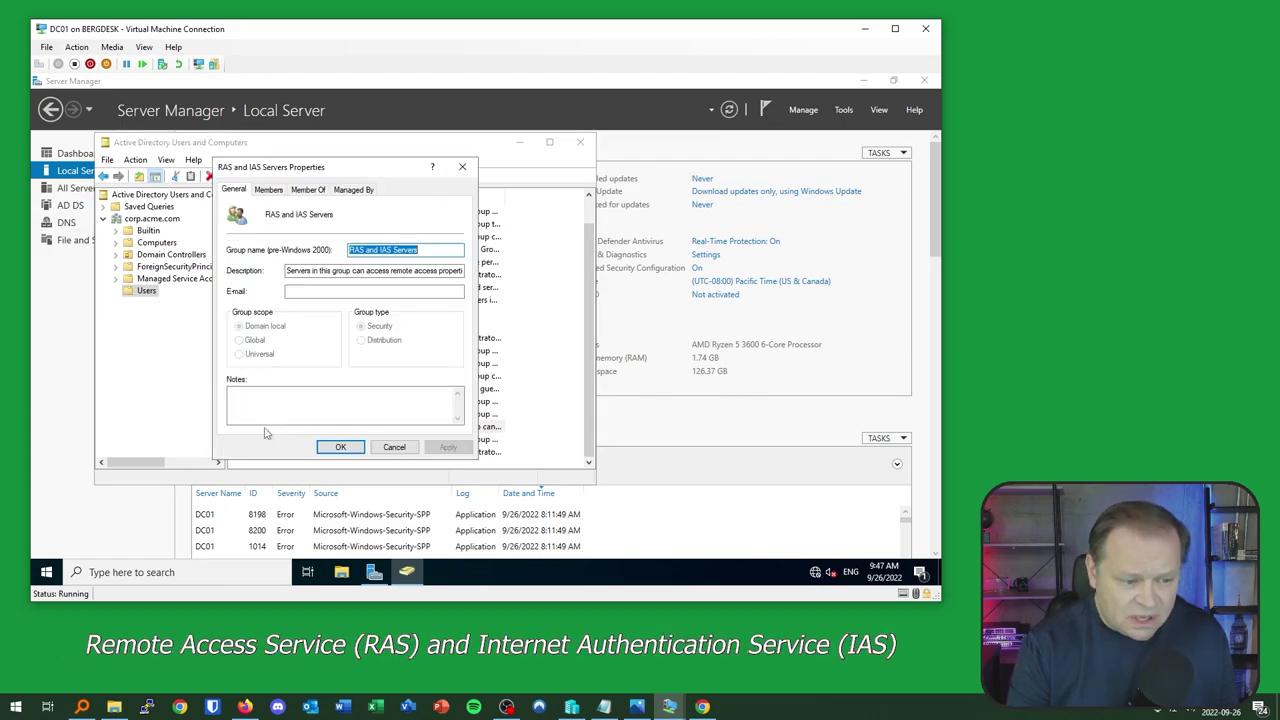
left_click(276, 190)
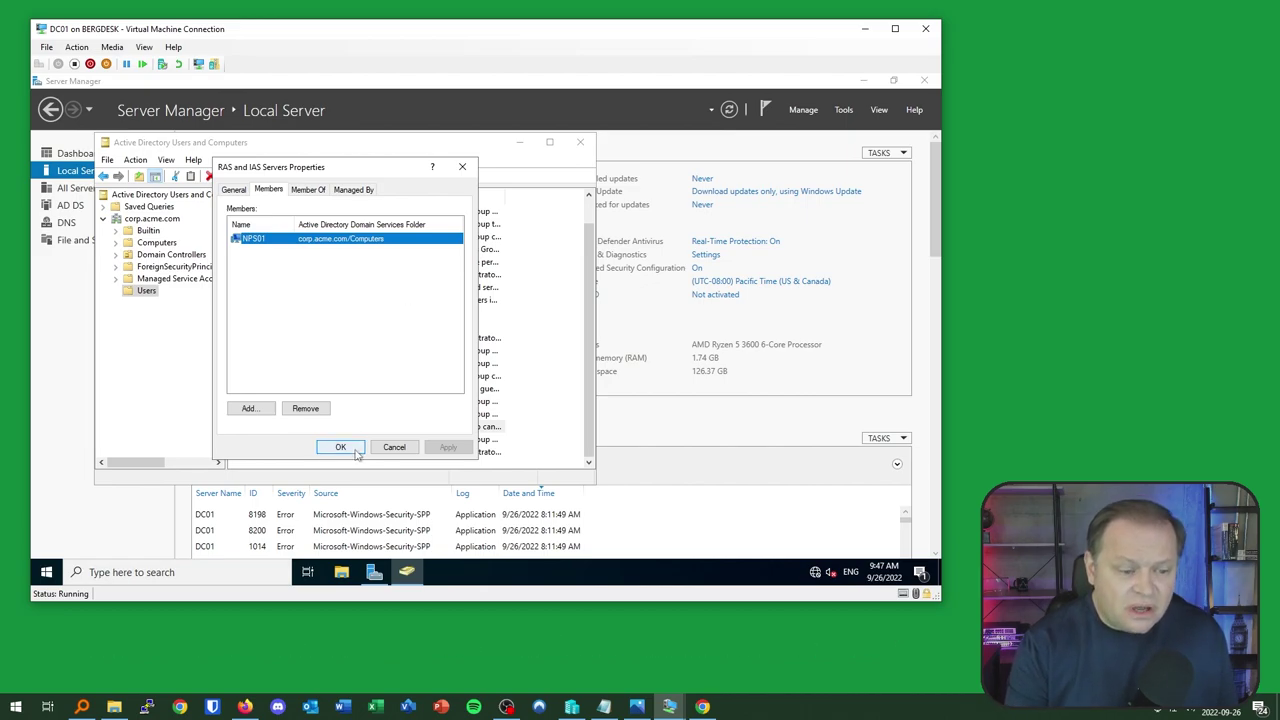
left_click(340, 447)
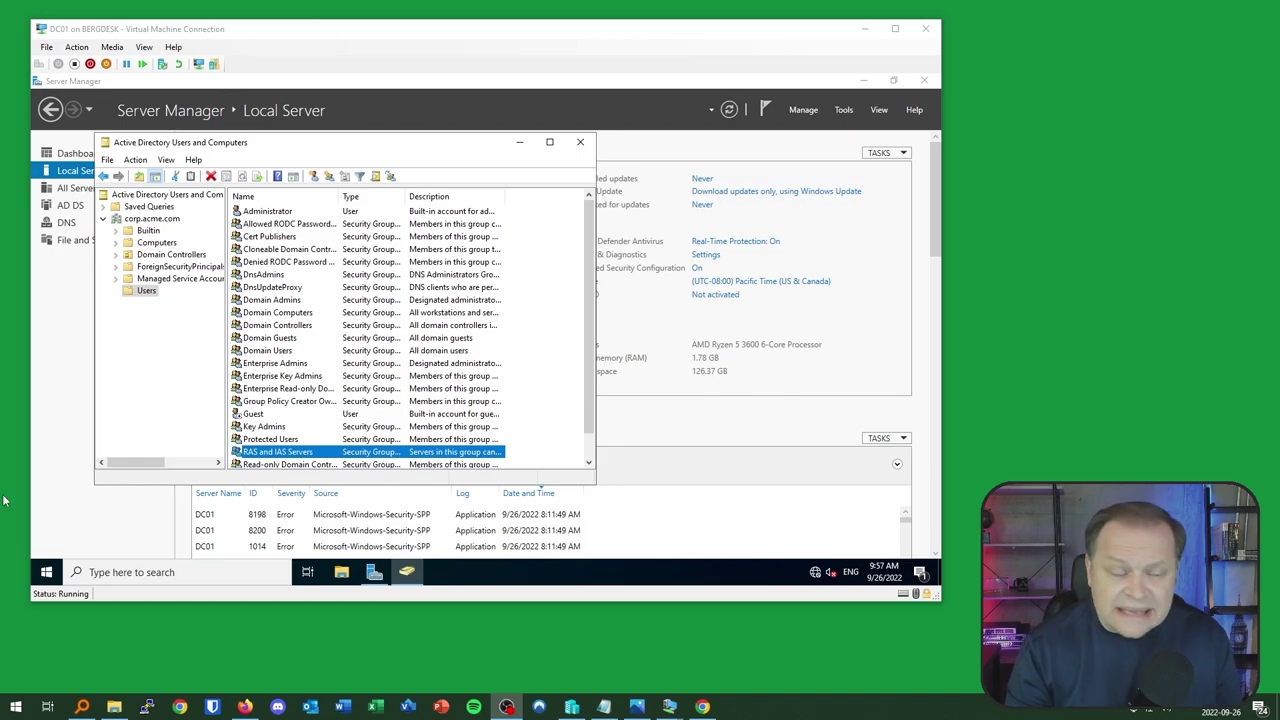
left_click(137, 220)
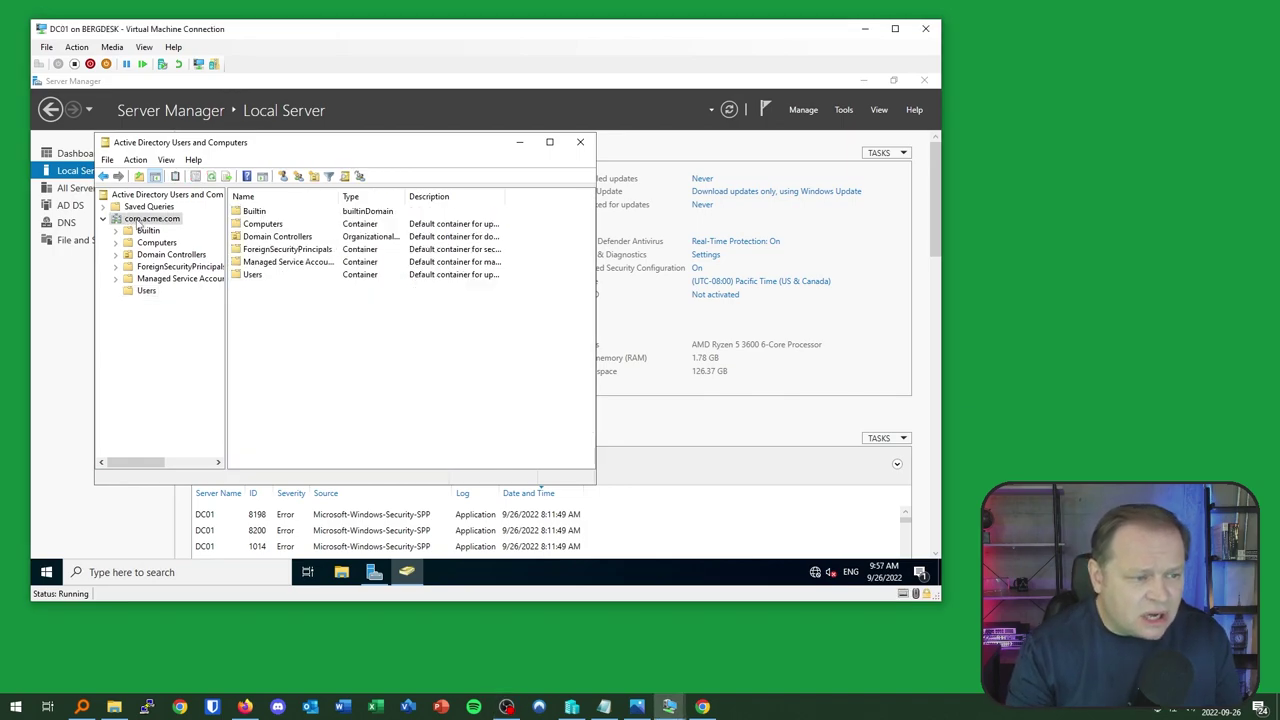
Step: Create an Acme OU under corp.acme.com with accidental-deletion protection off
right_click(137, 220)
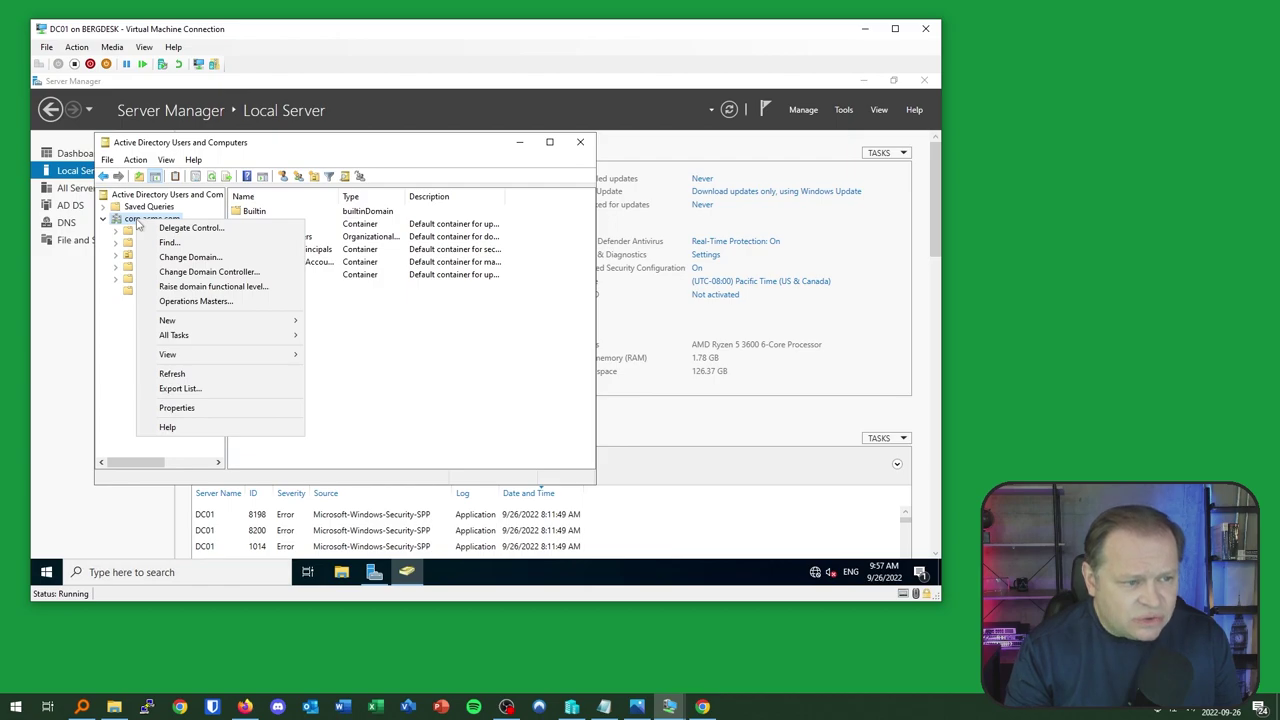
mouse_move(260, 320)
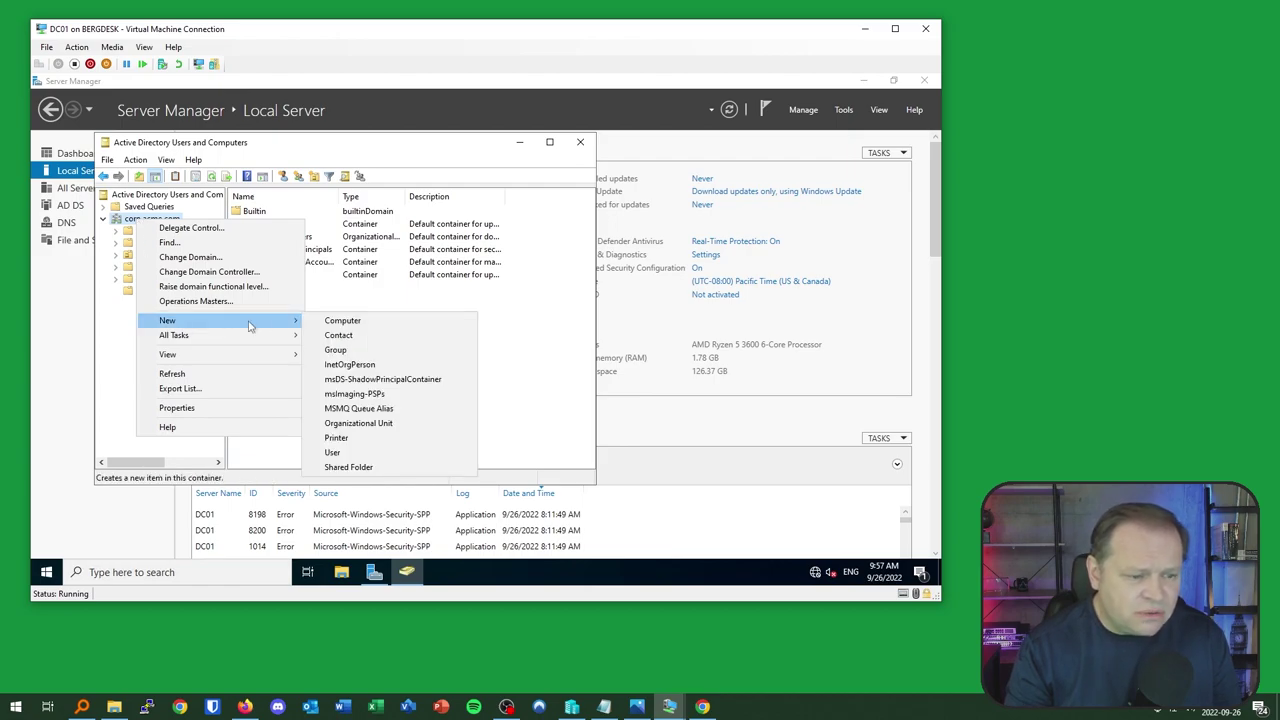
left_click(380, 428)
type("Acme")
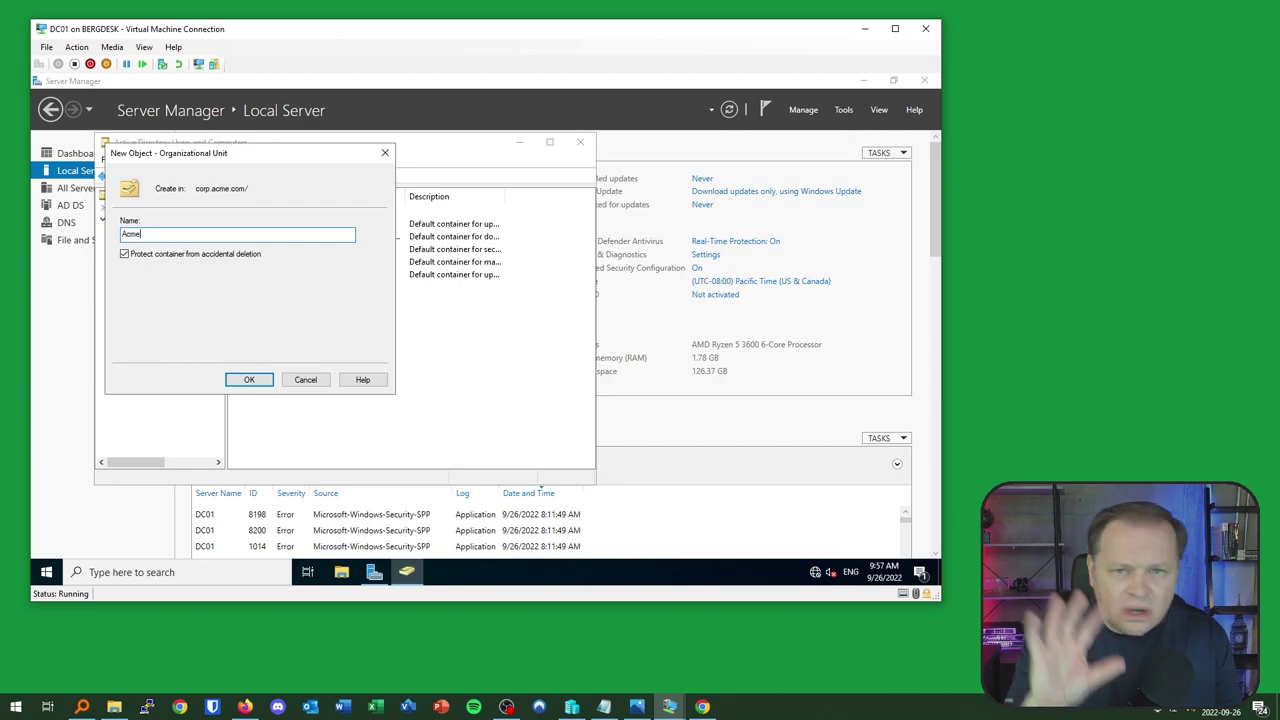
left_click(156, 254)
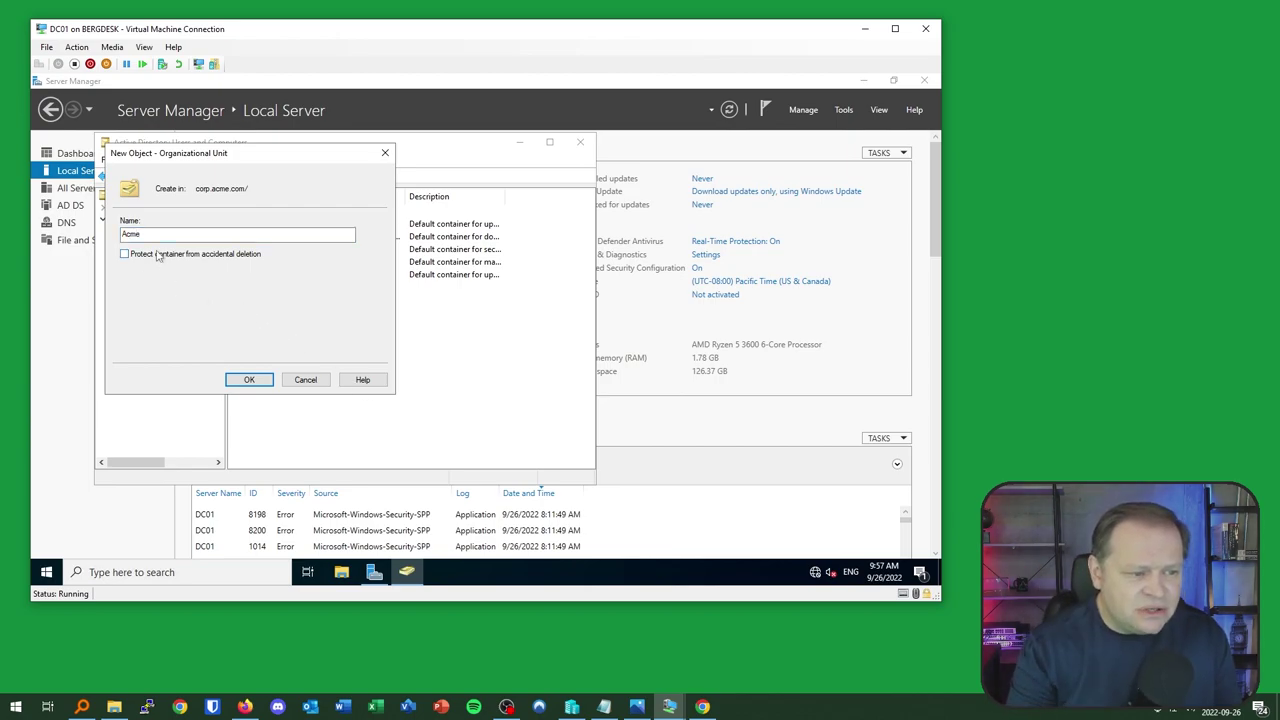
left_click(249, 380)
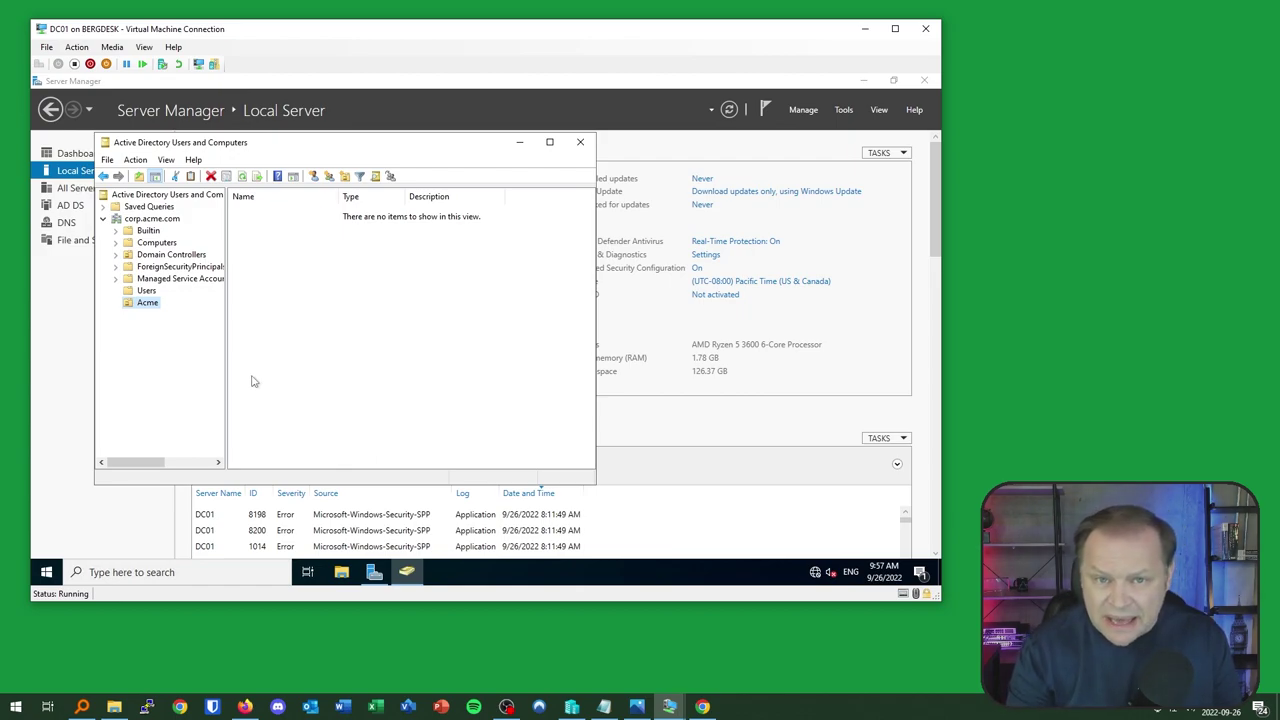
Step: Create a Computers OU inside Acme
right_click(150, 310)
mouse_move(190, 364)
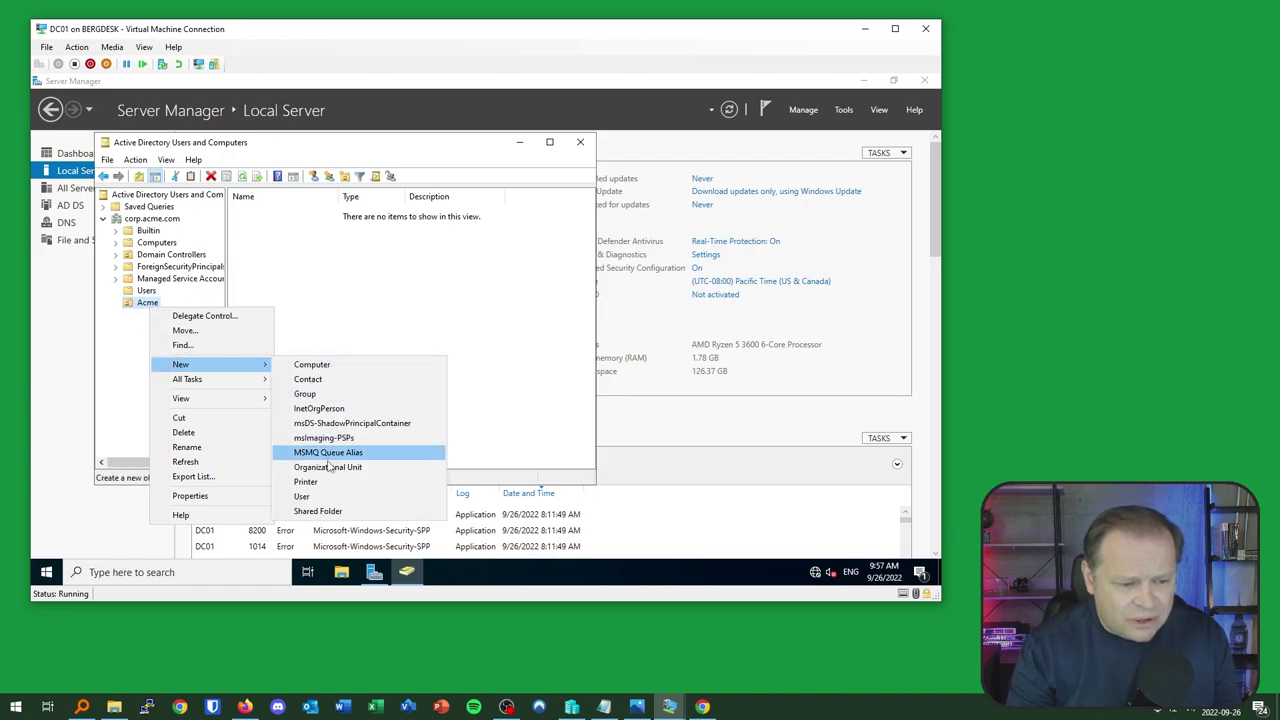
left_click(328, 467)
type("Compu")
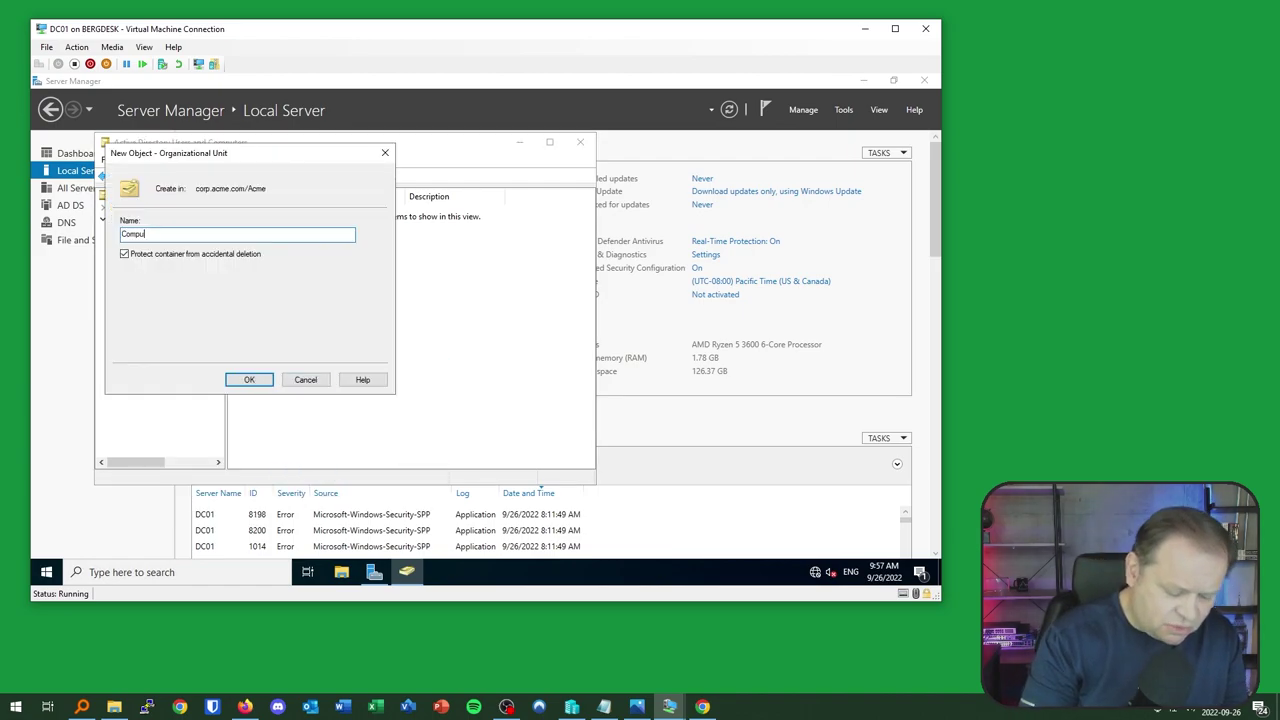
type("ters")
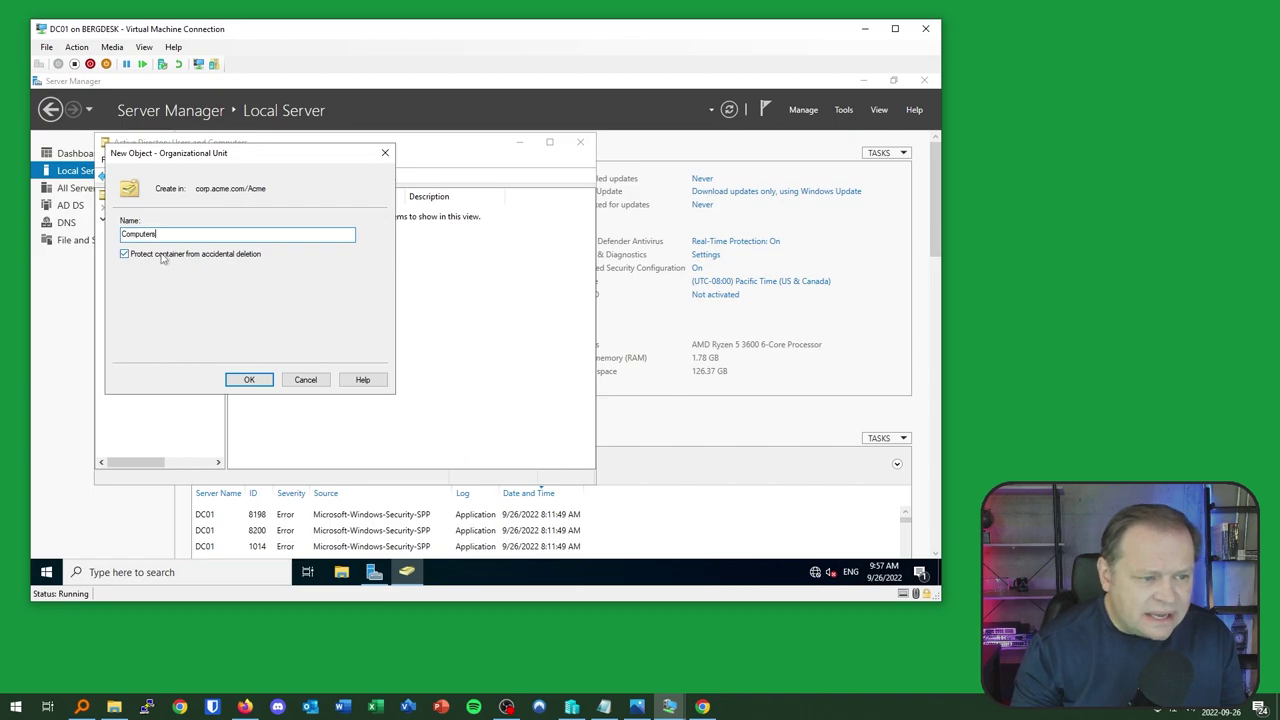
left_click(249, 379)
Step: Create a Servers OU inside Acme's Computers OU
right_click(172, 318)
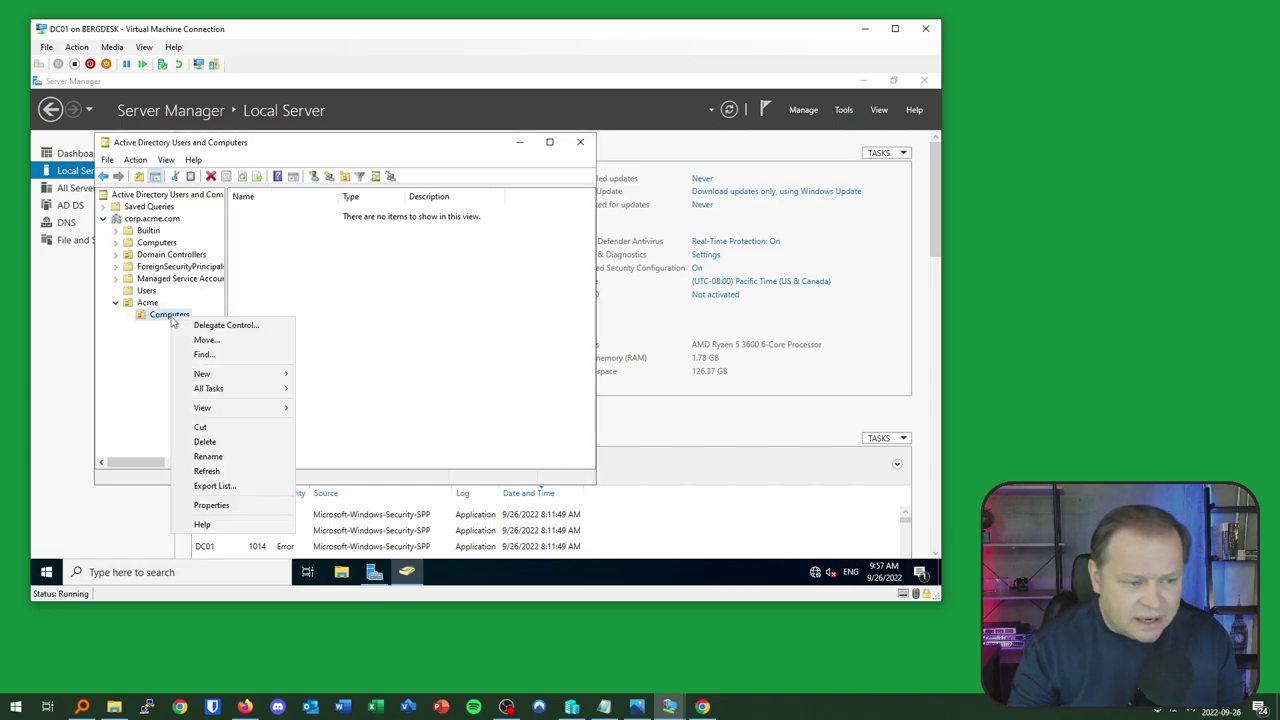
mouse_move(246, 374)
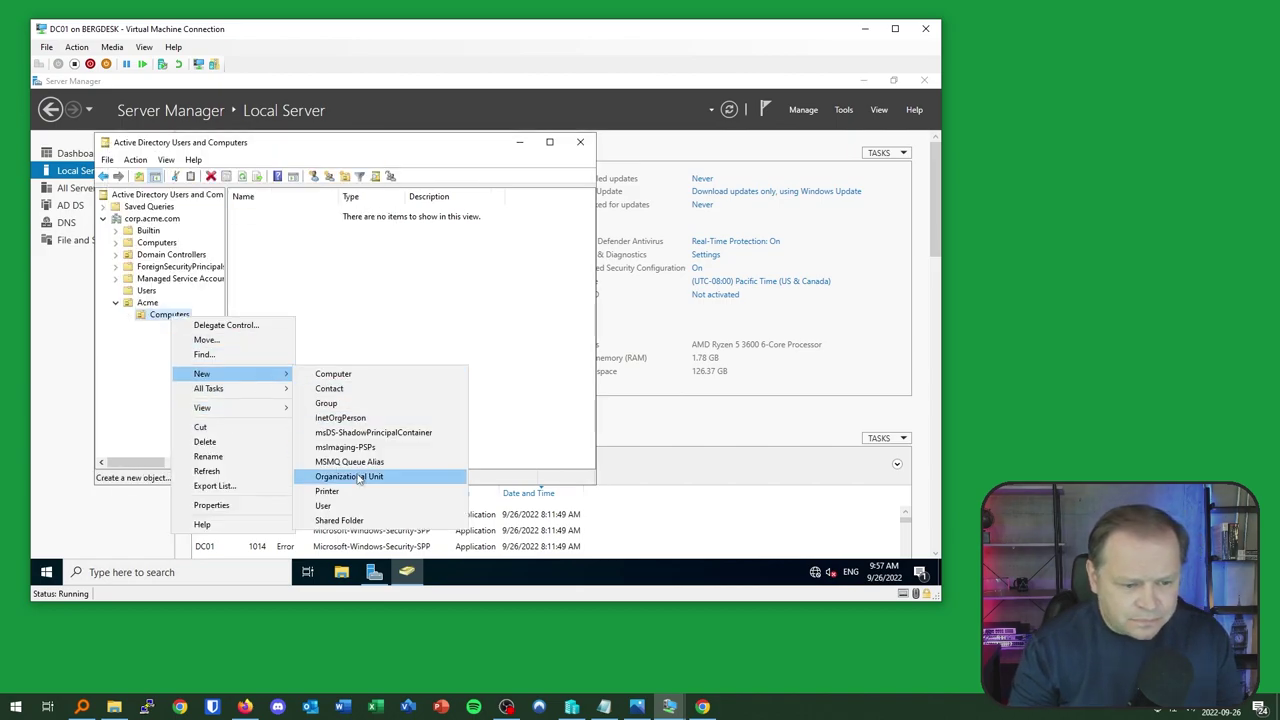
left_click(359, 477)
type("Servers")
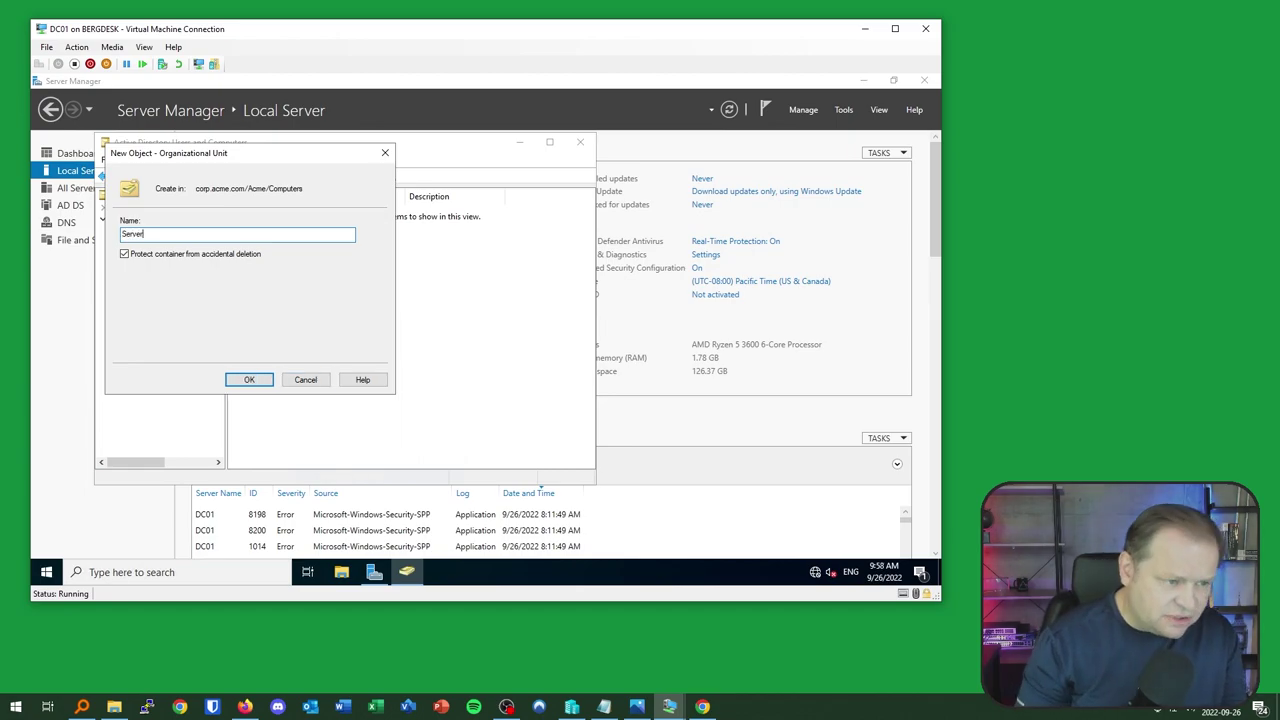
left_click(249, 379)
Step: Create a Workstations OU inside Computers with deletion protection turned off
right_click(160, 314)
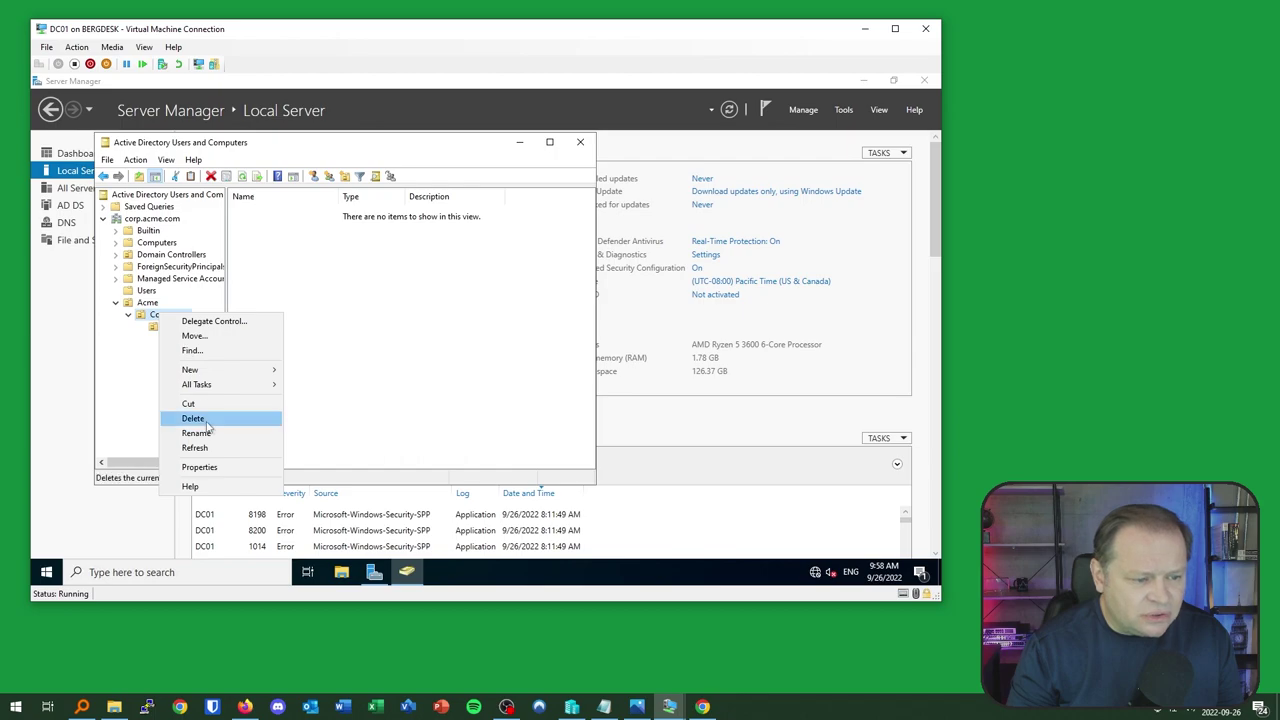
mouse_move(200, 369)
left_click(359, 472)
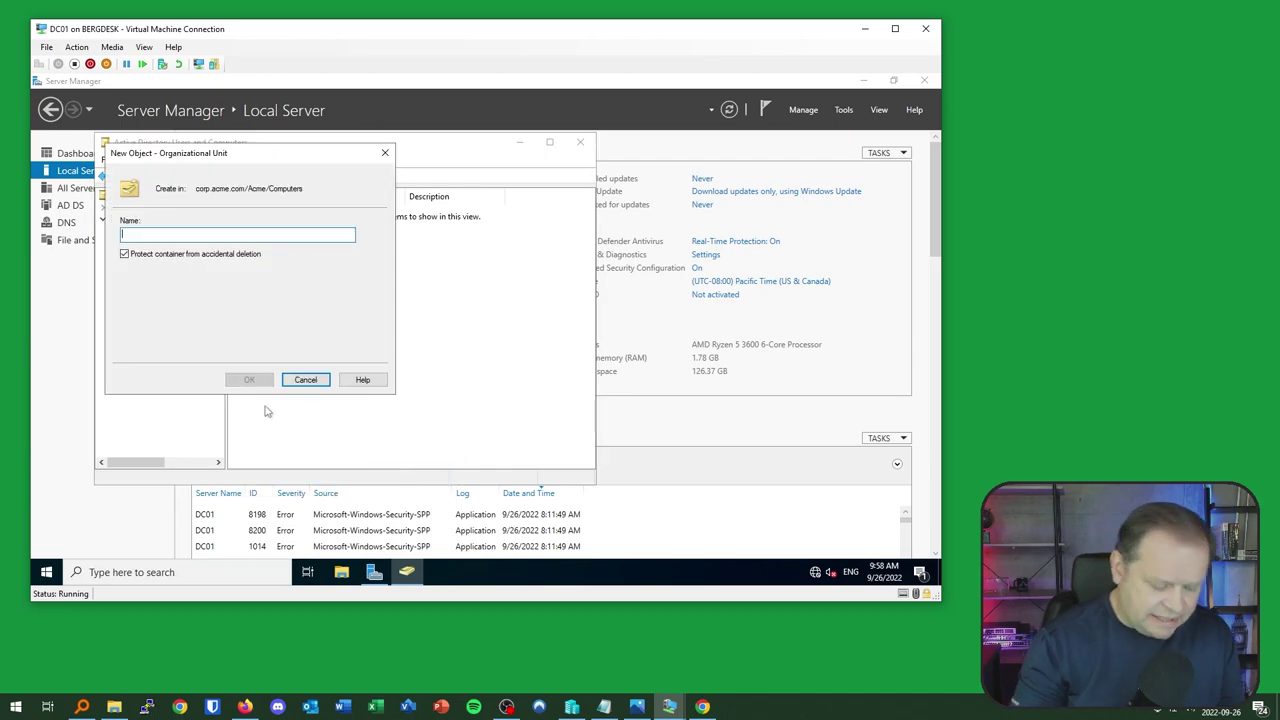
type("W")
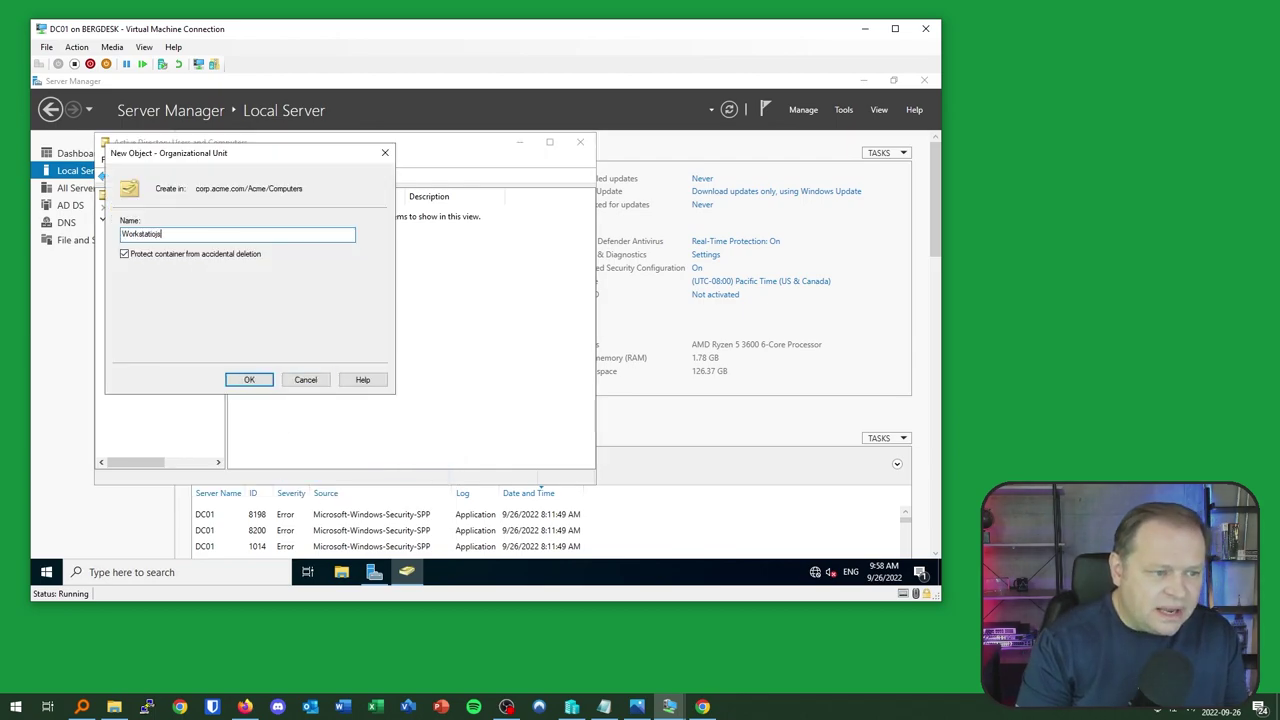
type("orkstations")
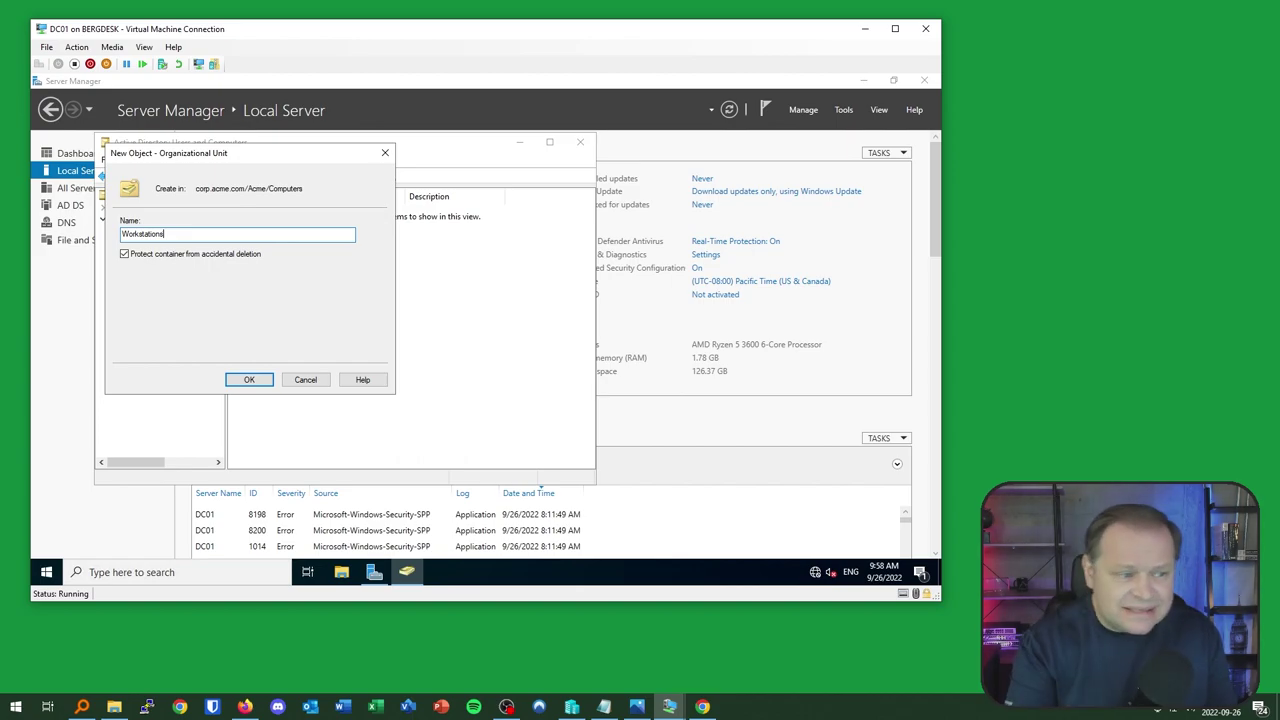
left_click(165, 256)
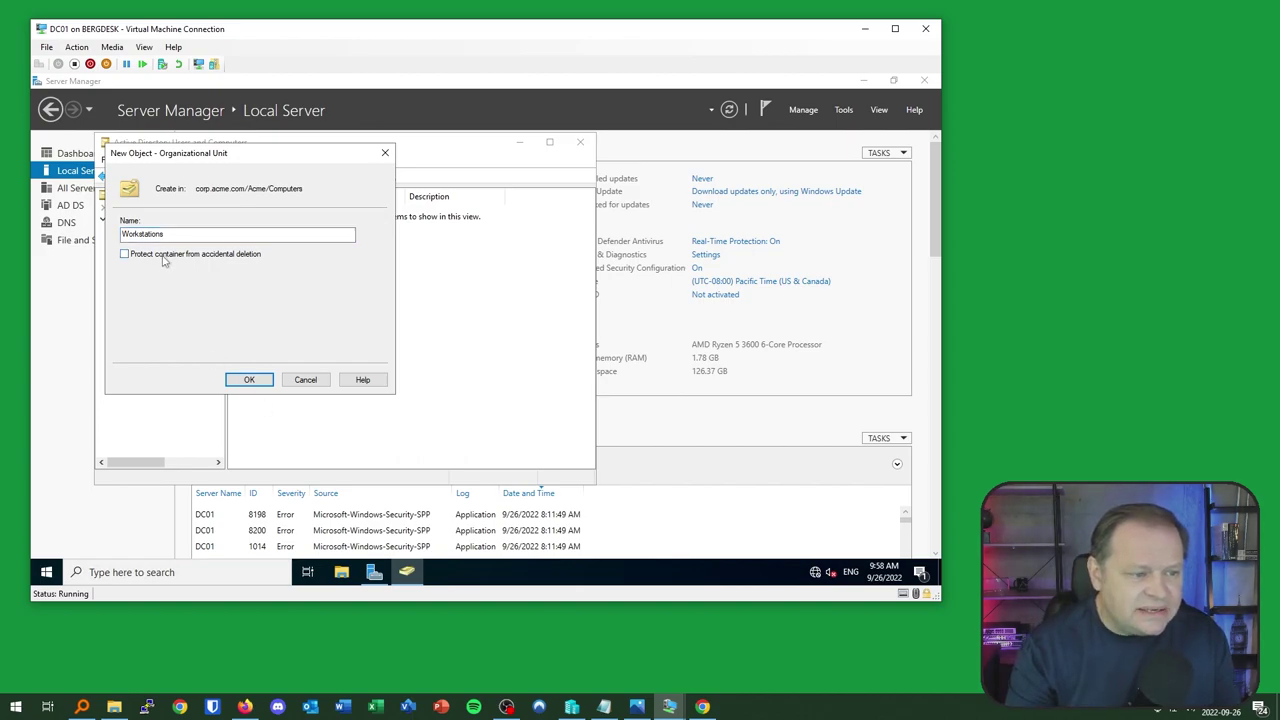
left_click(247, 380)
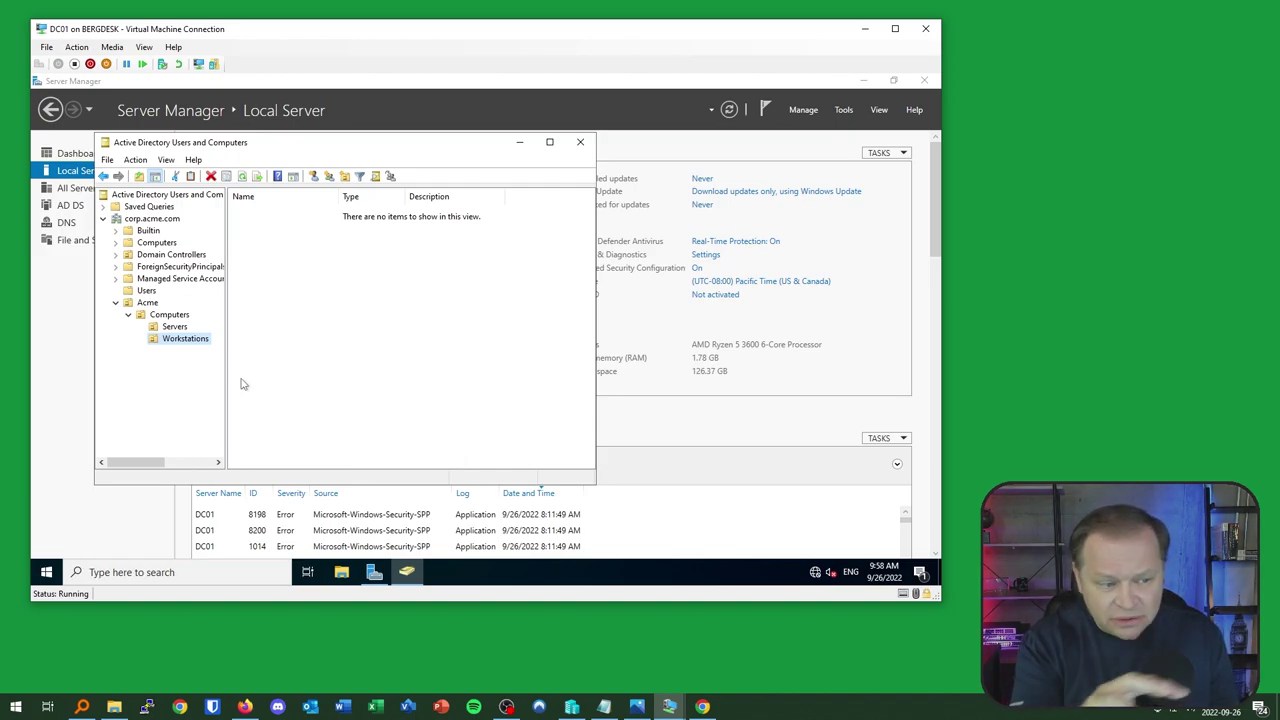
Step: Drag NPS01 from the default Computers container into Acme > Computers > Servers and confirm
left_click(175, 327)
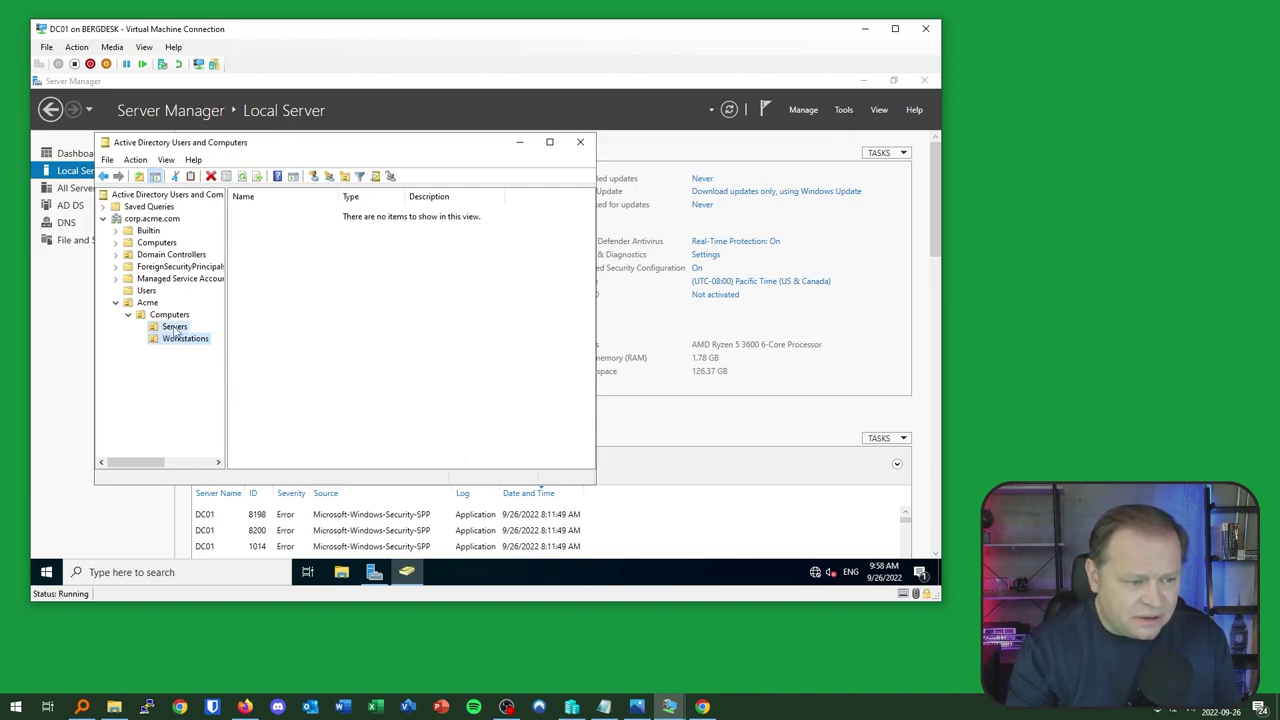
left_click(166, 244)
left_click_drag(246, 216, 175, 327)
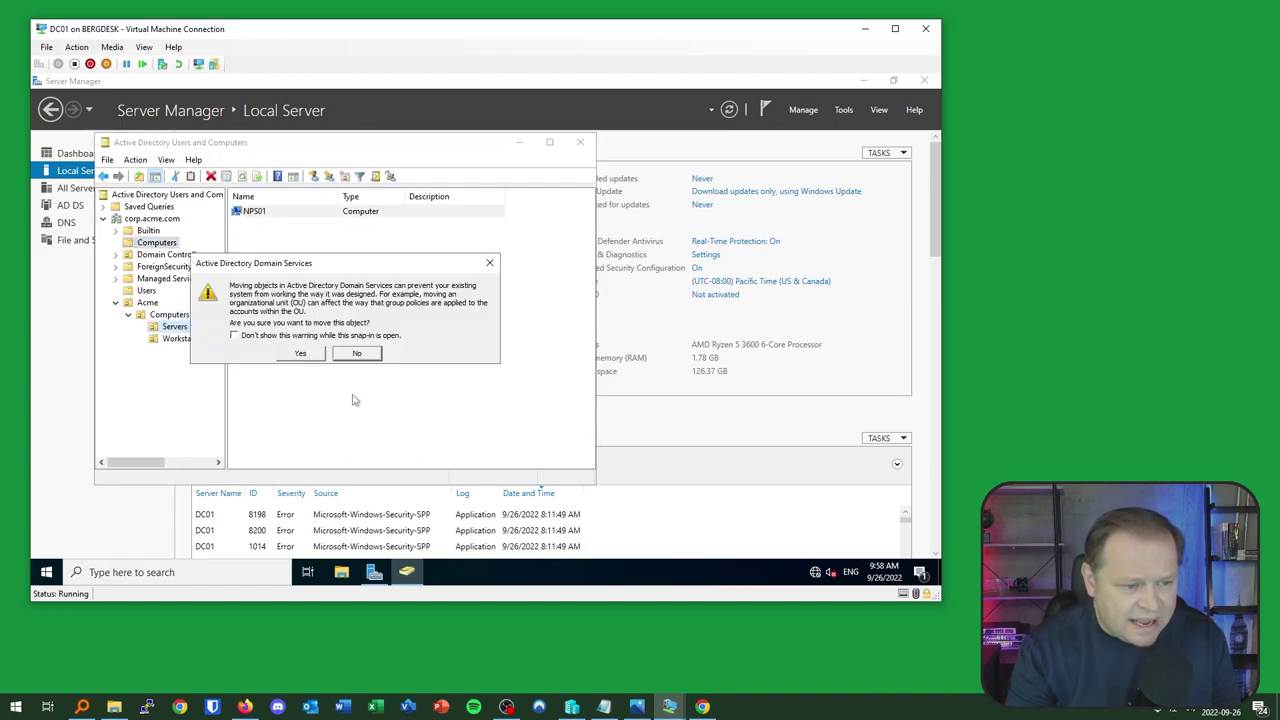
left_click(300, 354)
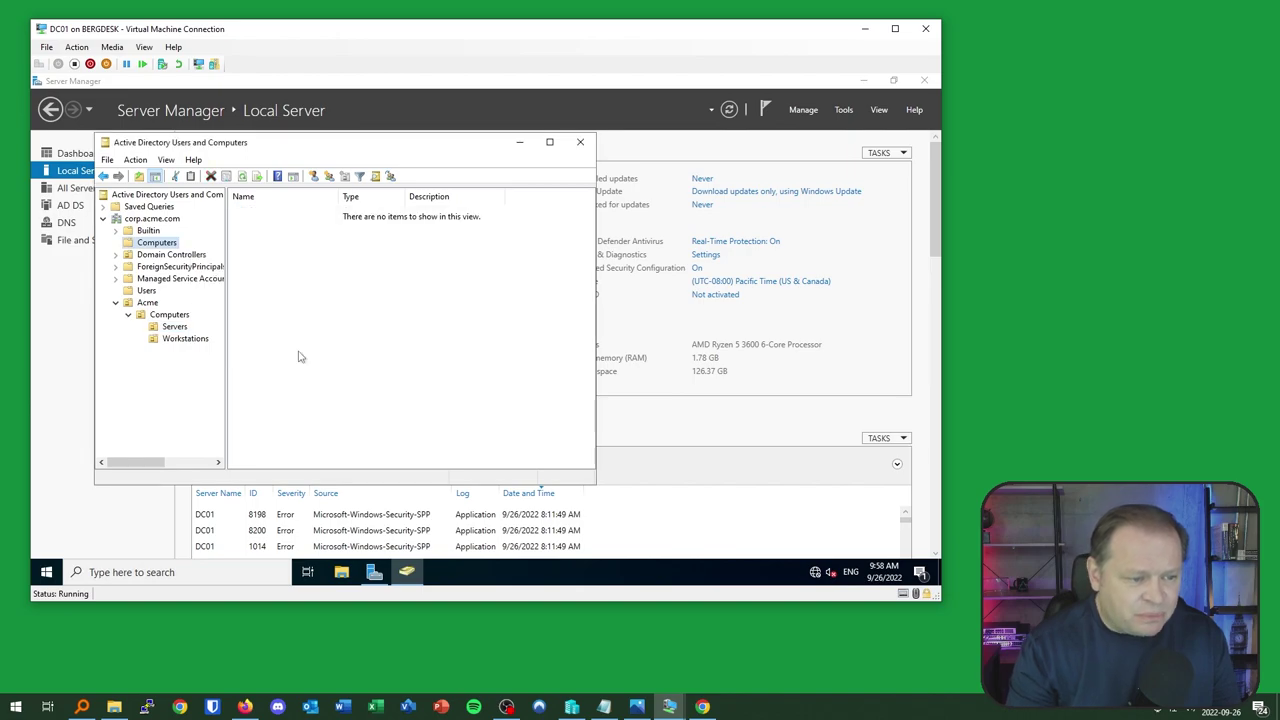
left_click(174, 329)
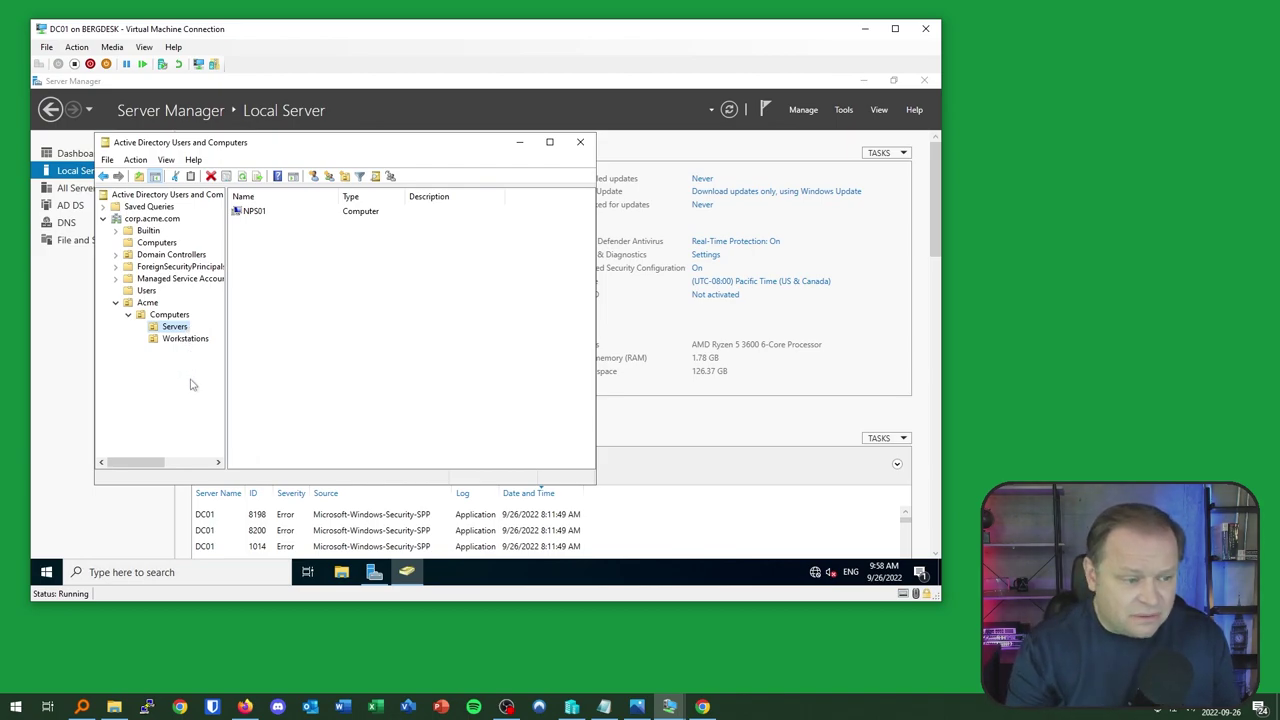
Step: Add a Personnel OU under Acme with accidental-deletion protection unchecked
left_click(148, 303)
right_click(150, 305)
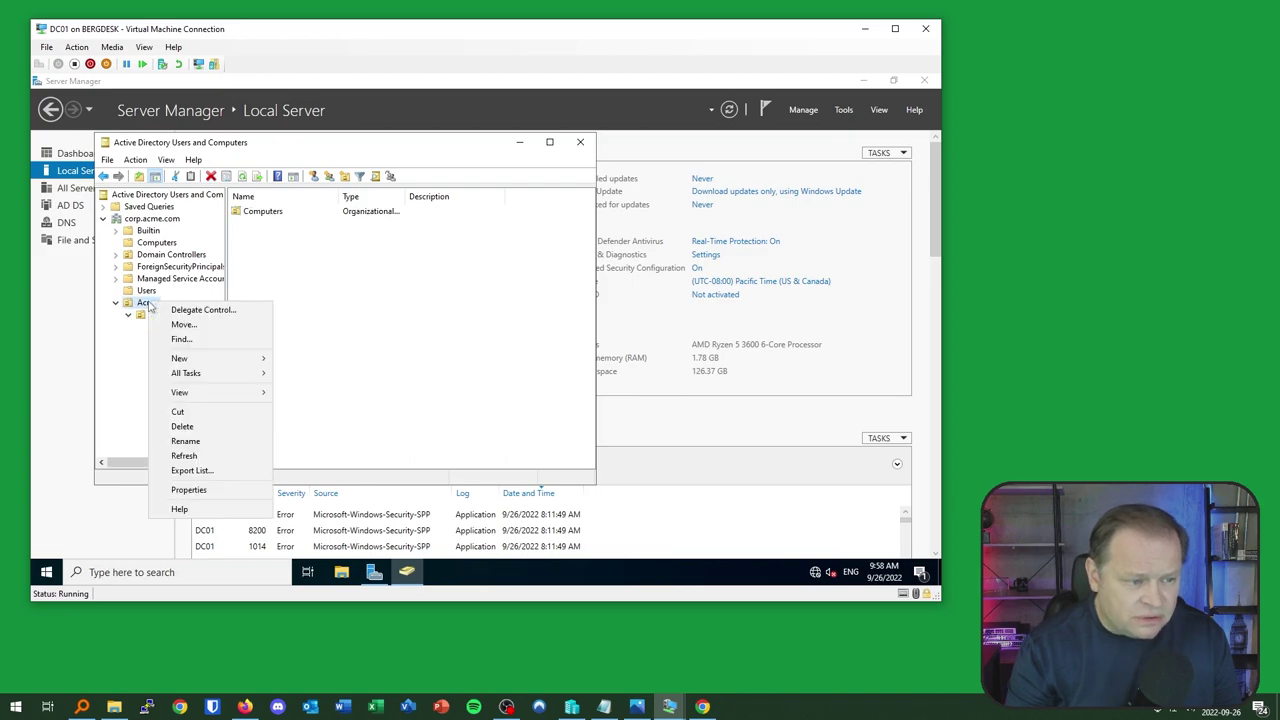
mouse_move(200, 358)
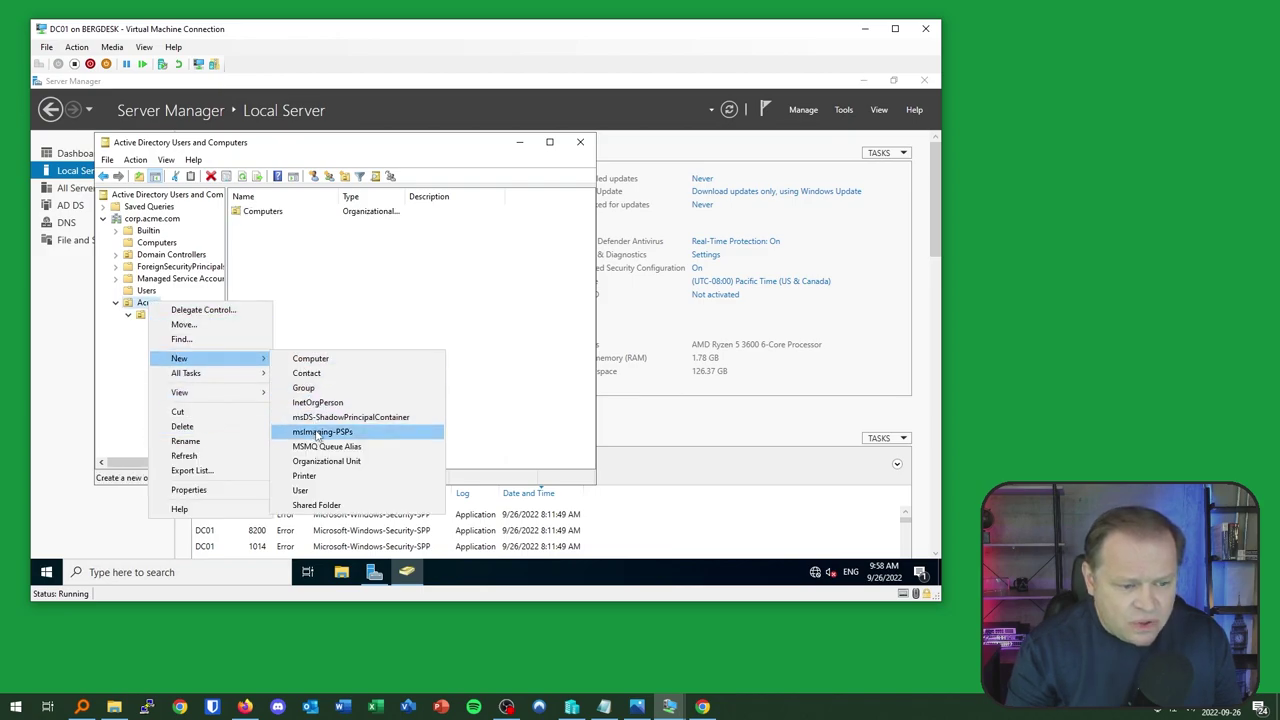
left_click(318, 461)
type("Pers")
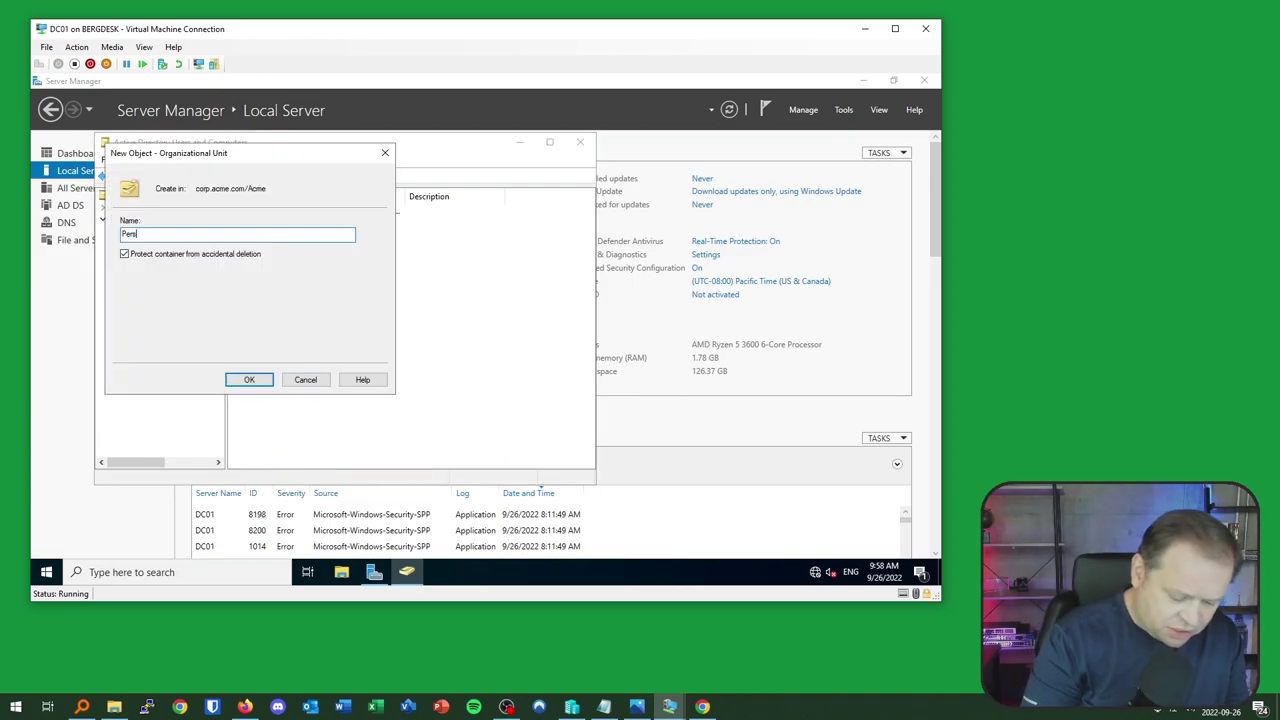
type("onnel")
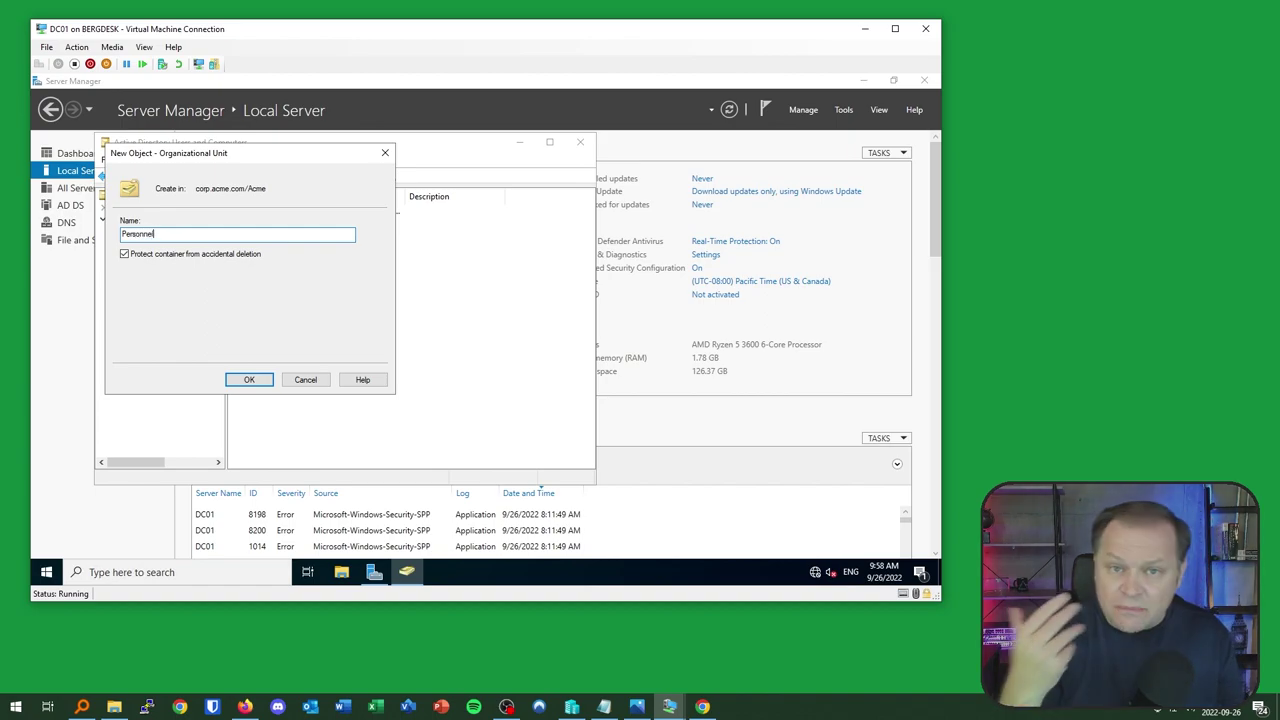
left_click(166, 255)
left_click(234, 378)
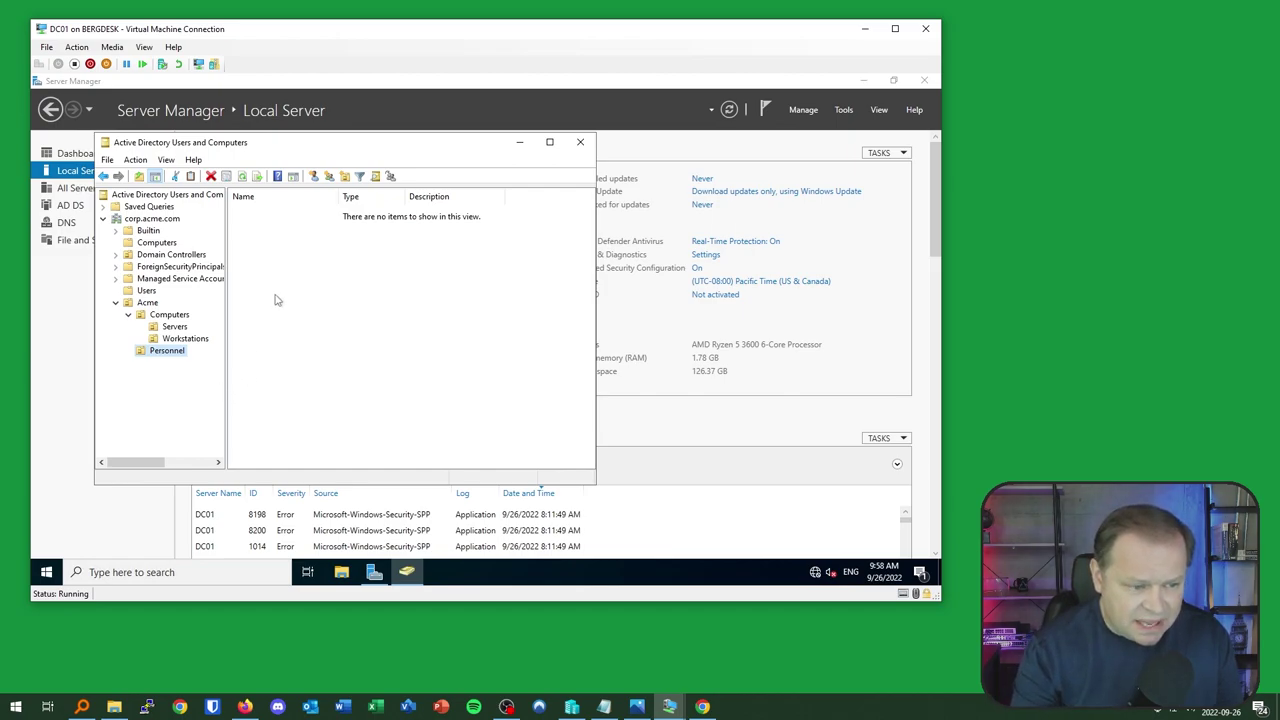
right_click(282, 337)
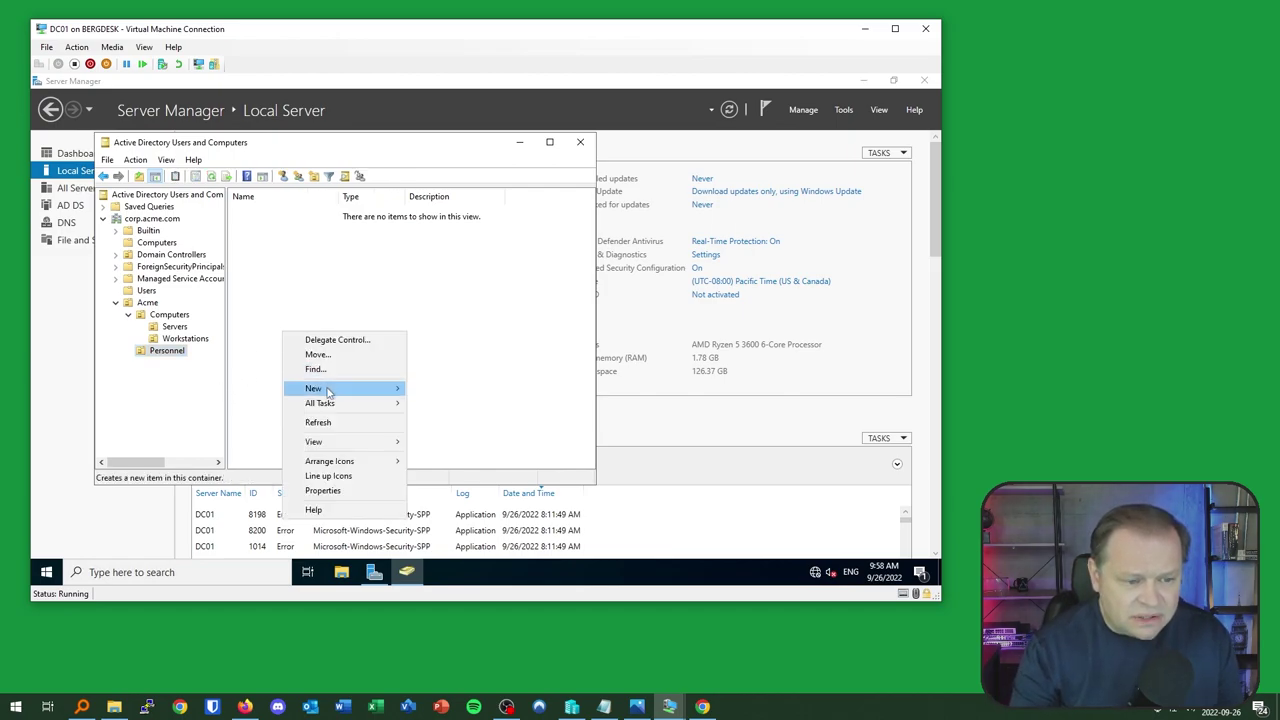
mouse_move(340, 391)
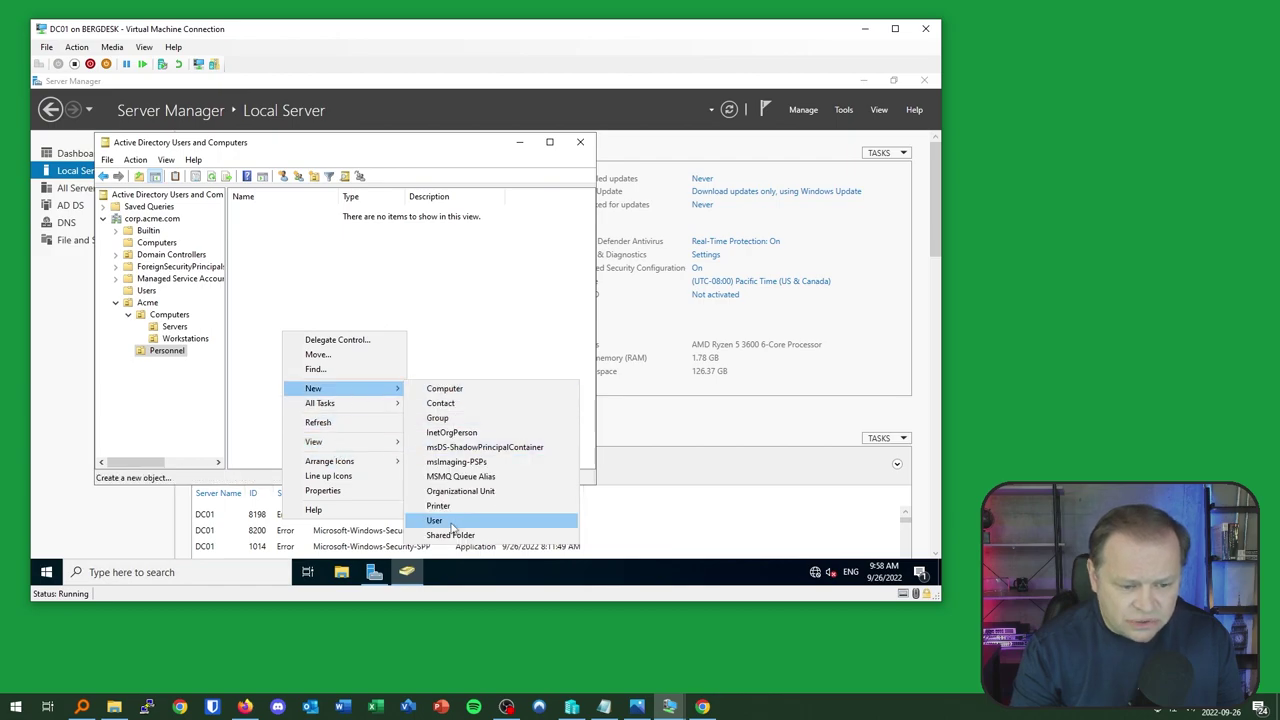
left_click(434, 520)
key("Tab")
key("Tab")
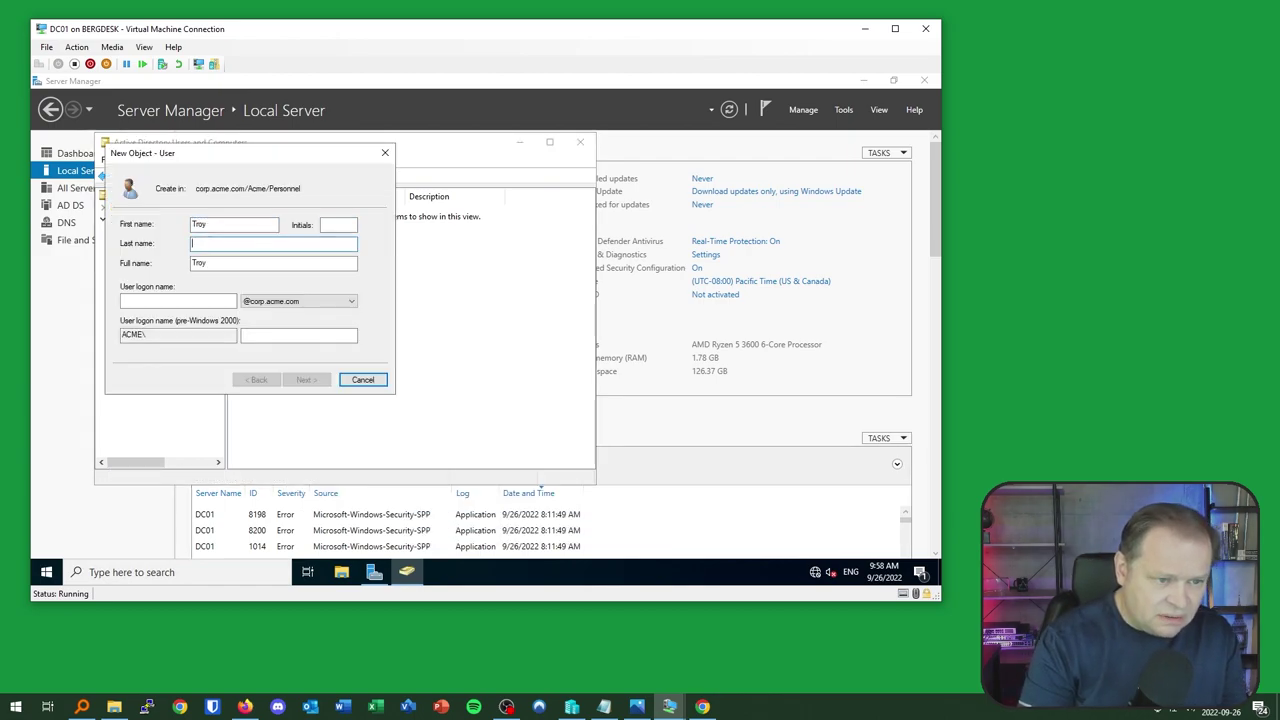
key("Tab")
key("Tab")
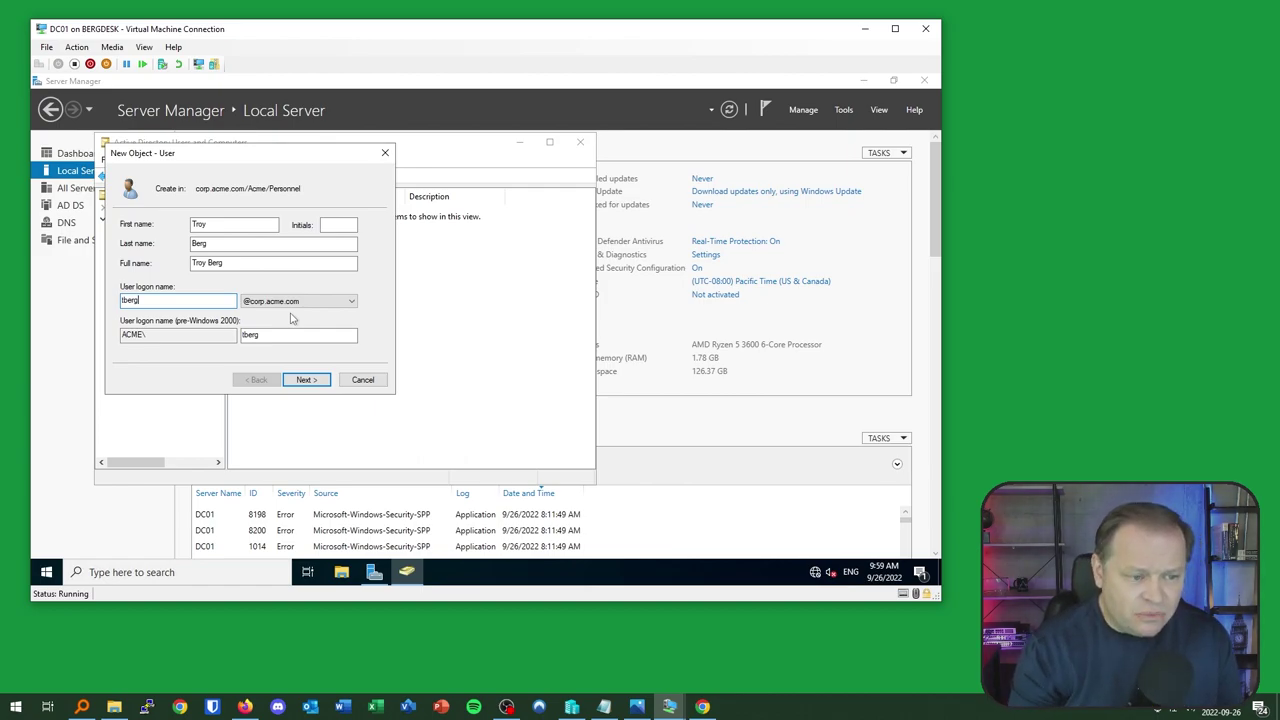
Step: Set and confirm the user's password, drop the forced change at next logon, and finish
left_click(303, 379)
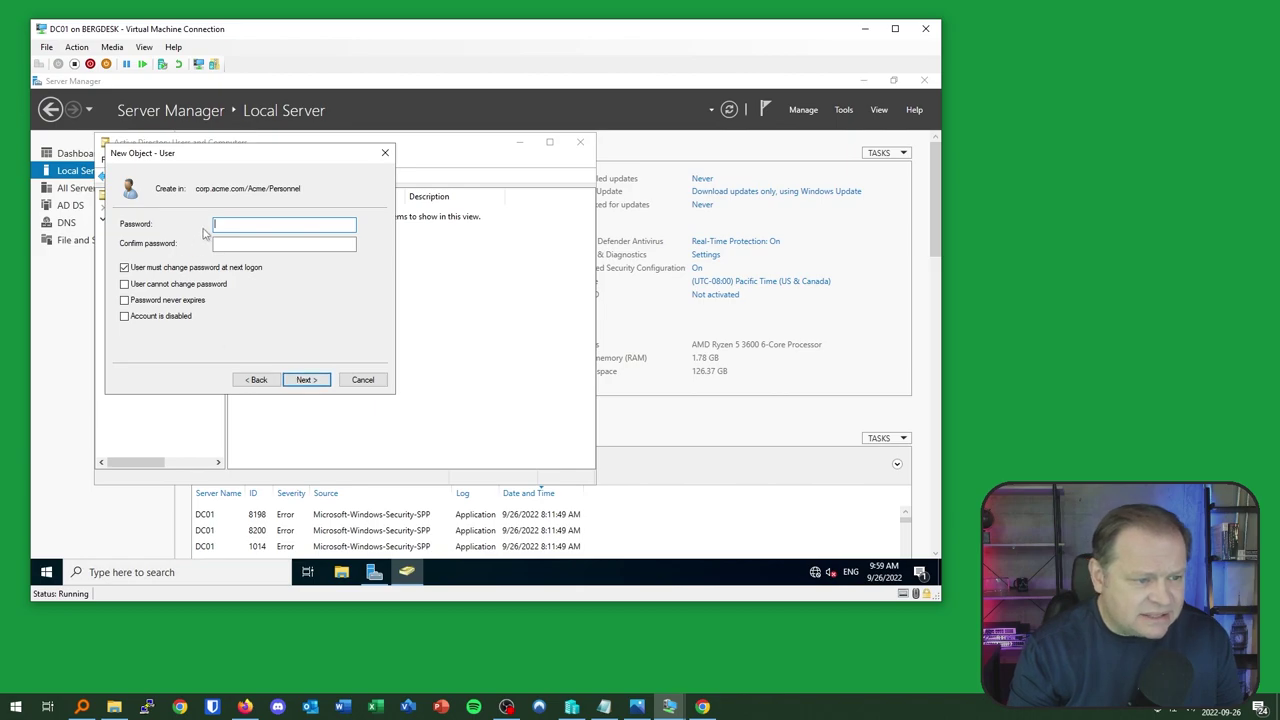
type("••••")
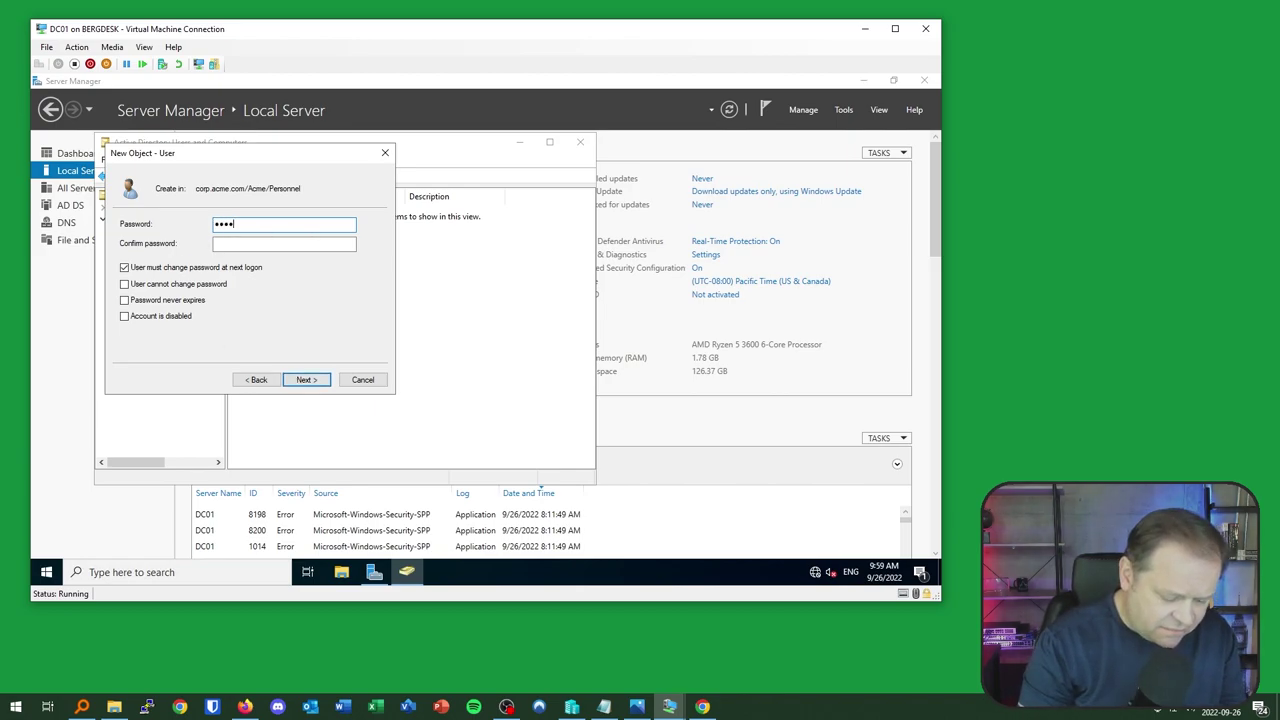
key("Tab")
type("••••••••")
key("Tab")
left_click(298, 380)
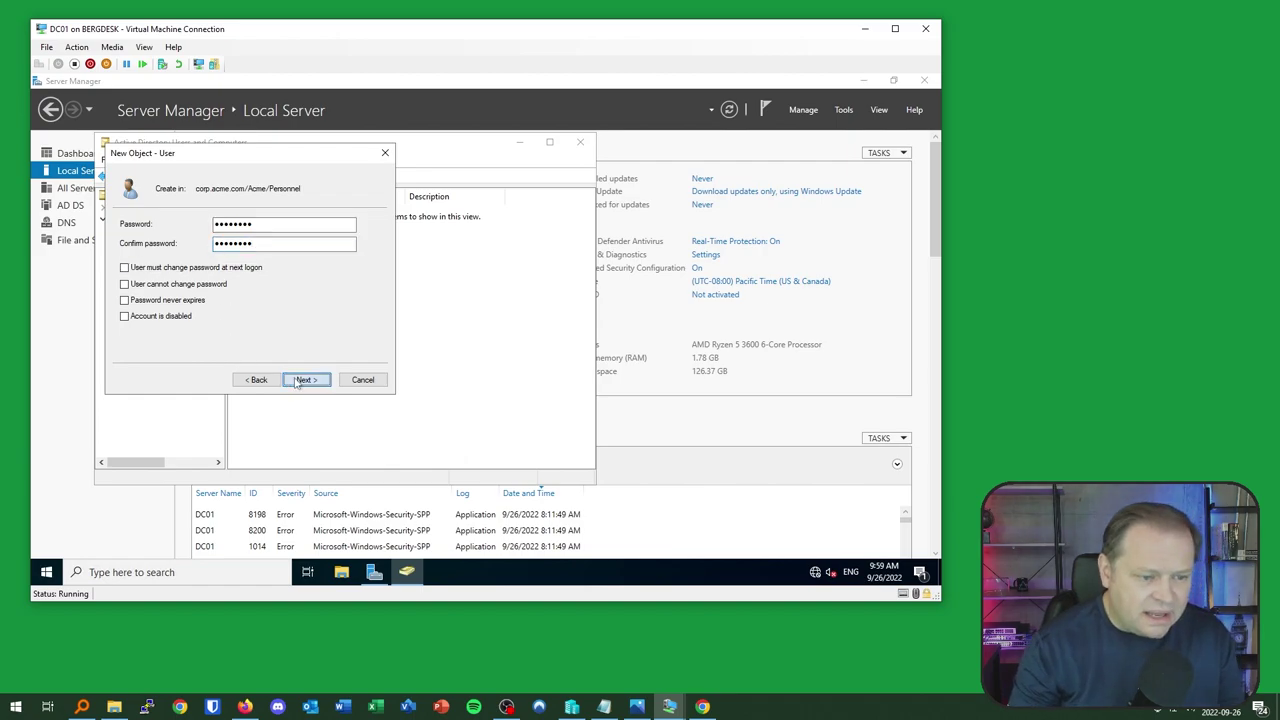
left_click(305, 380)
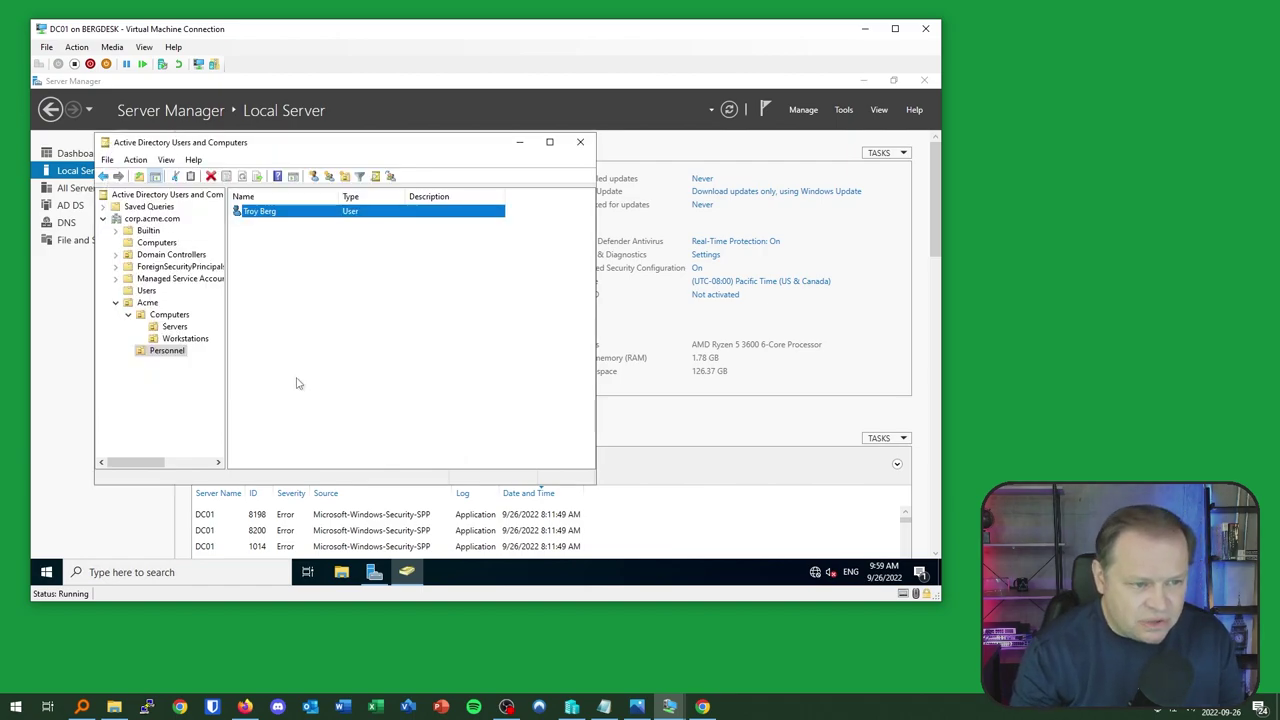
Step: Cancel the New Organizational Unit dialog that was opened by mistake from Personnel
right_click(259, 272)
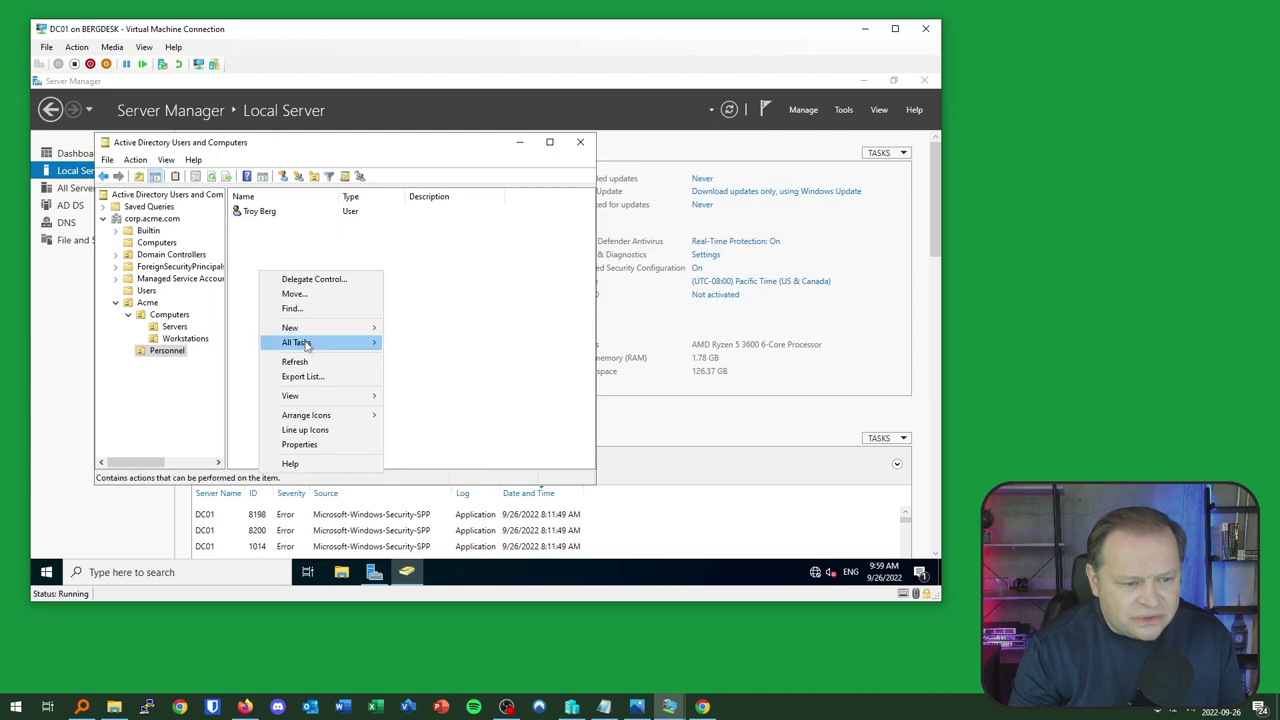
mouse_move(310, 330)
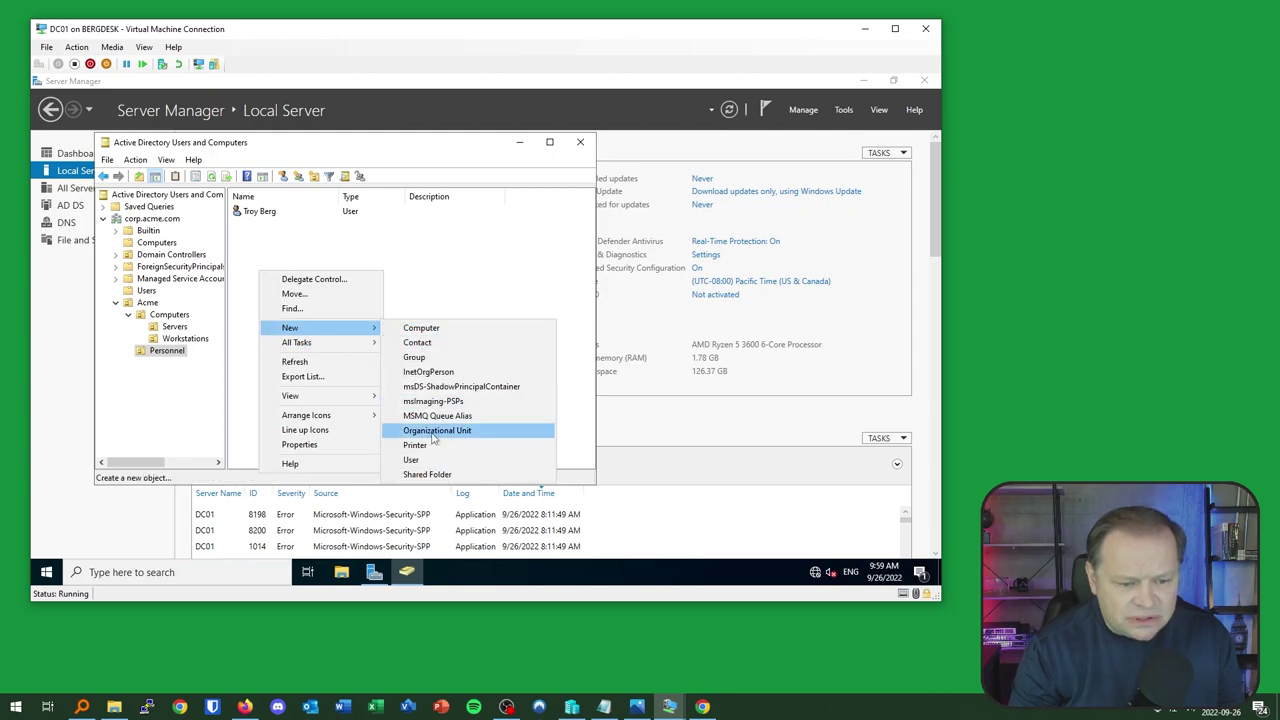
left_click(432, 430)
left_click(307, 378)
Step: Start a new Personnel user named Bran Flakes with logon name BFlakes
right_click(298, 320)
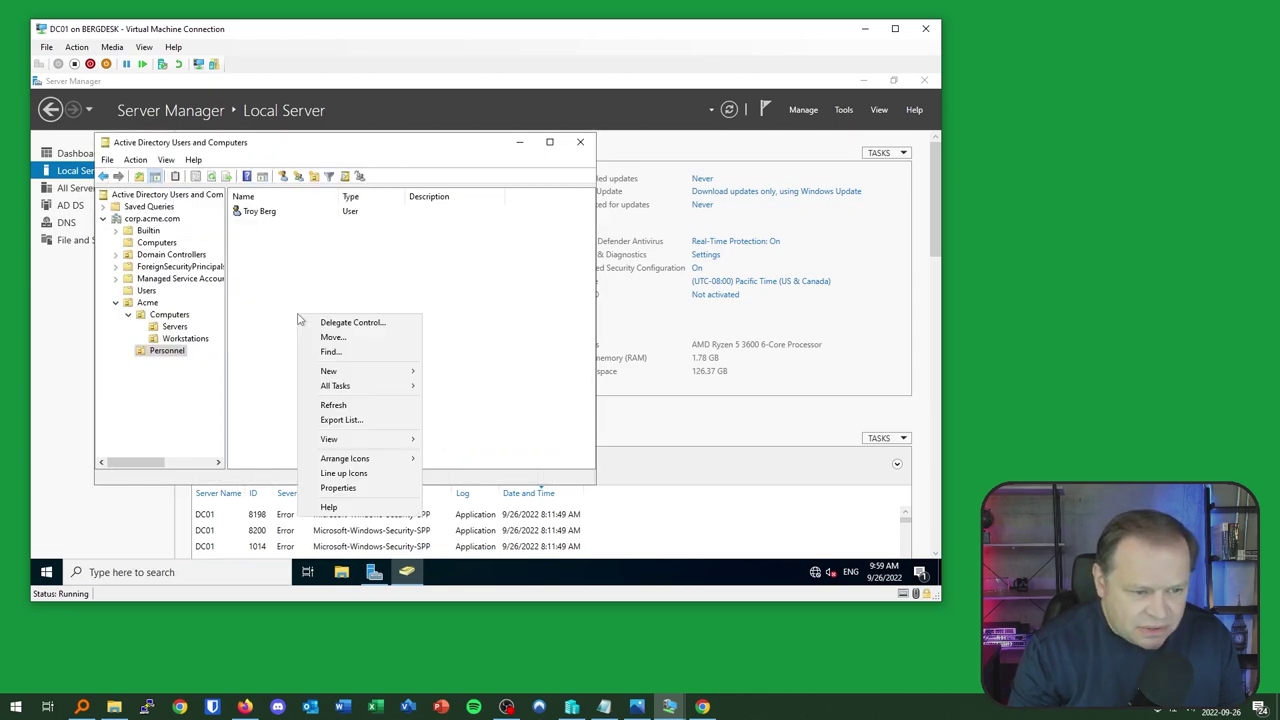
mouse_move(360, 372)
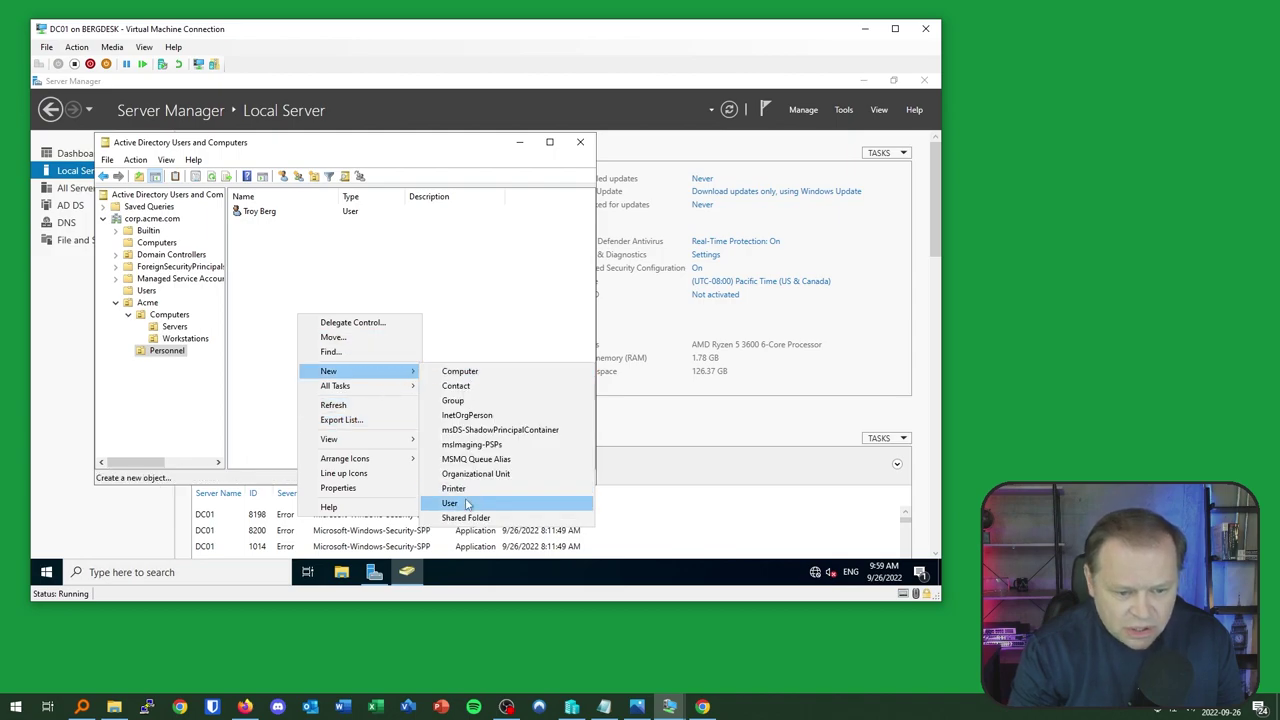
left_click(466, 504)
type("Bran")
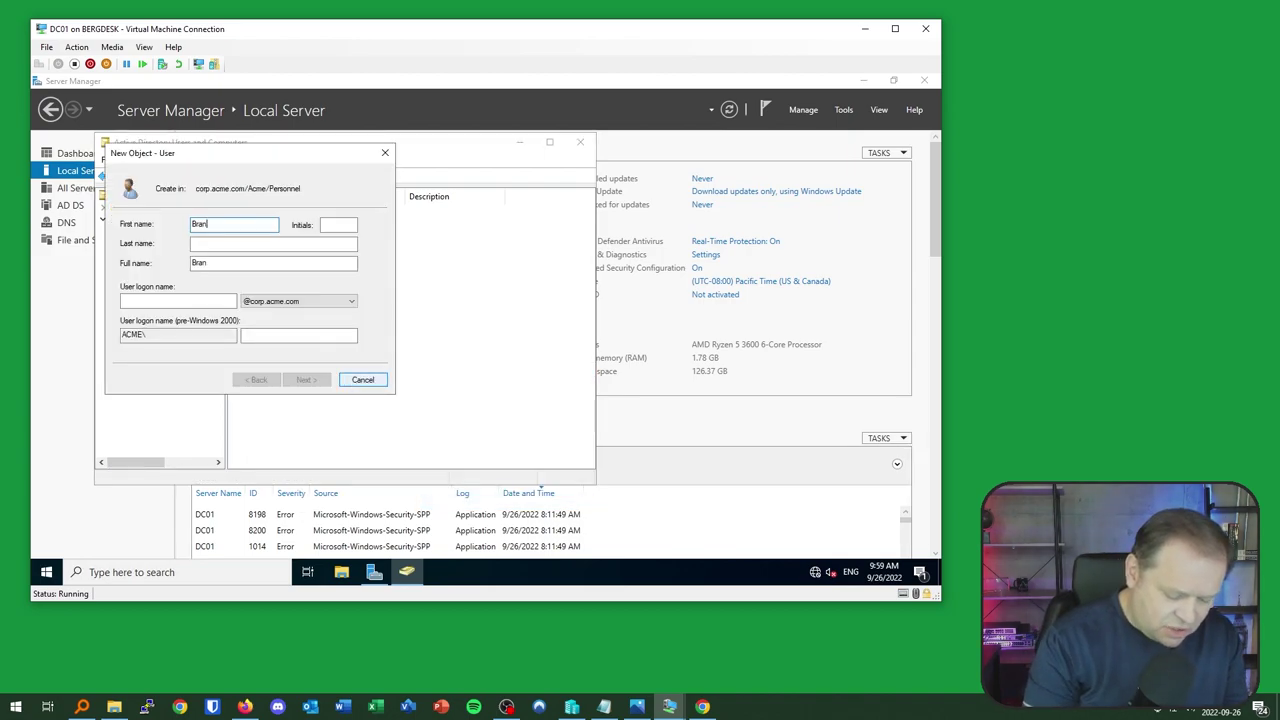
key("Tab")
type("Flakes")
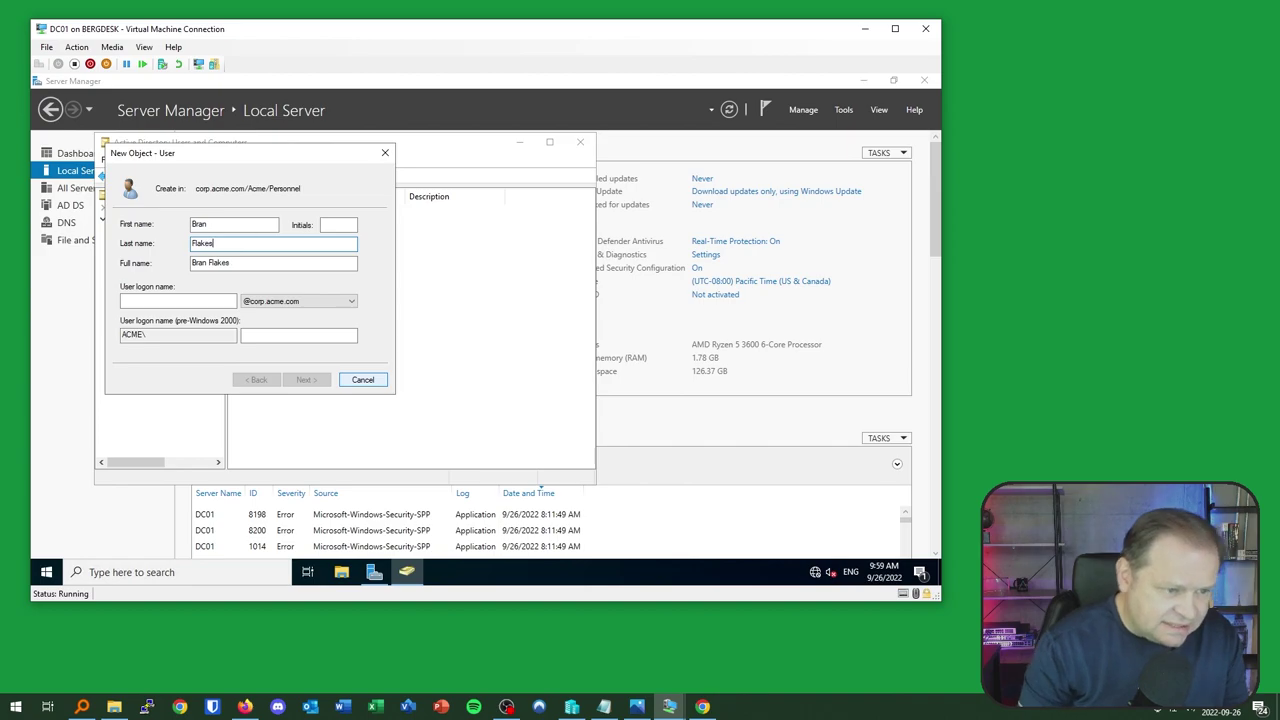
key("Tab")
key("Tab")
type("B")
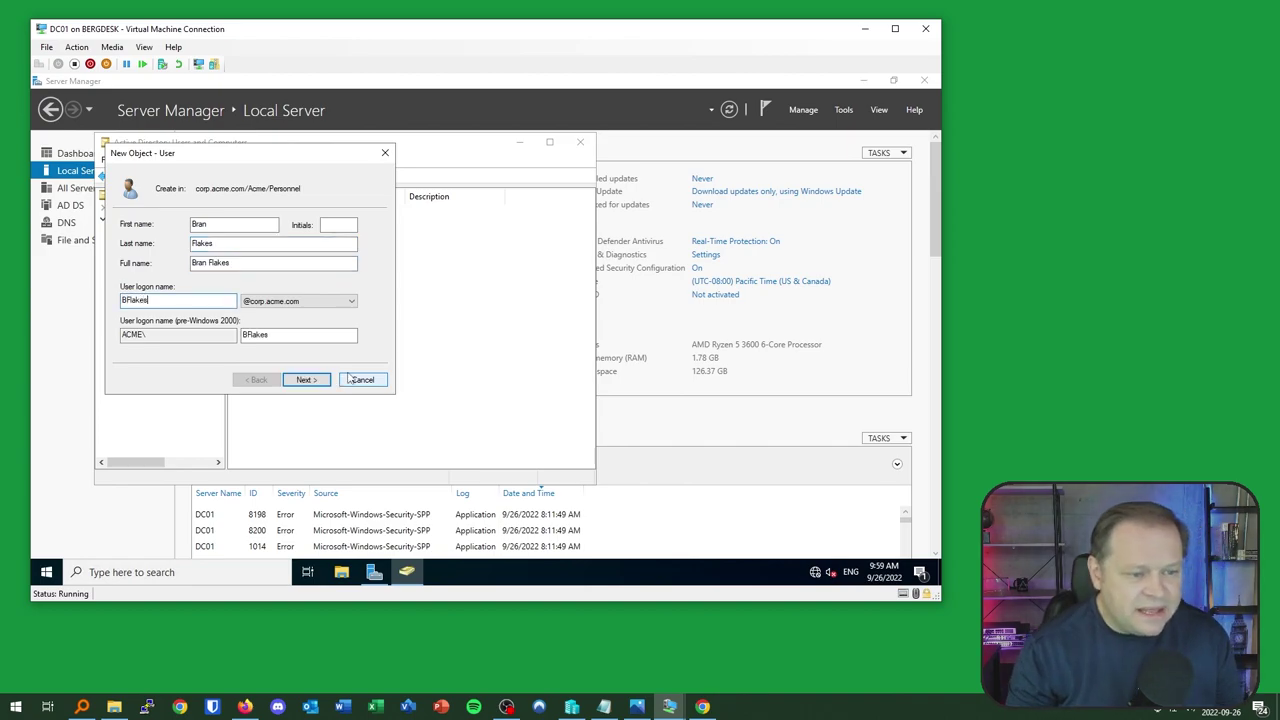
Step: Set Bran Flakes's password without a forced change at next logon, and finish creating the user
left_click(315, 385)
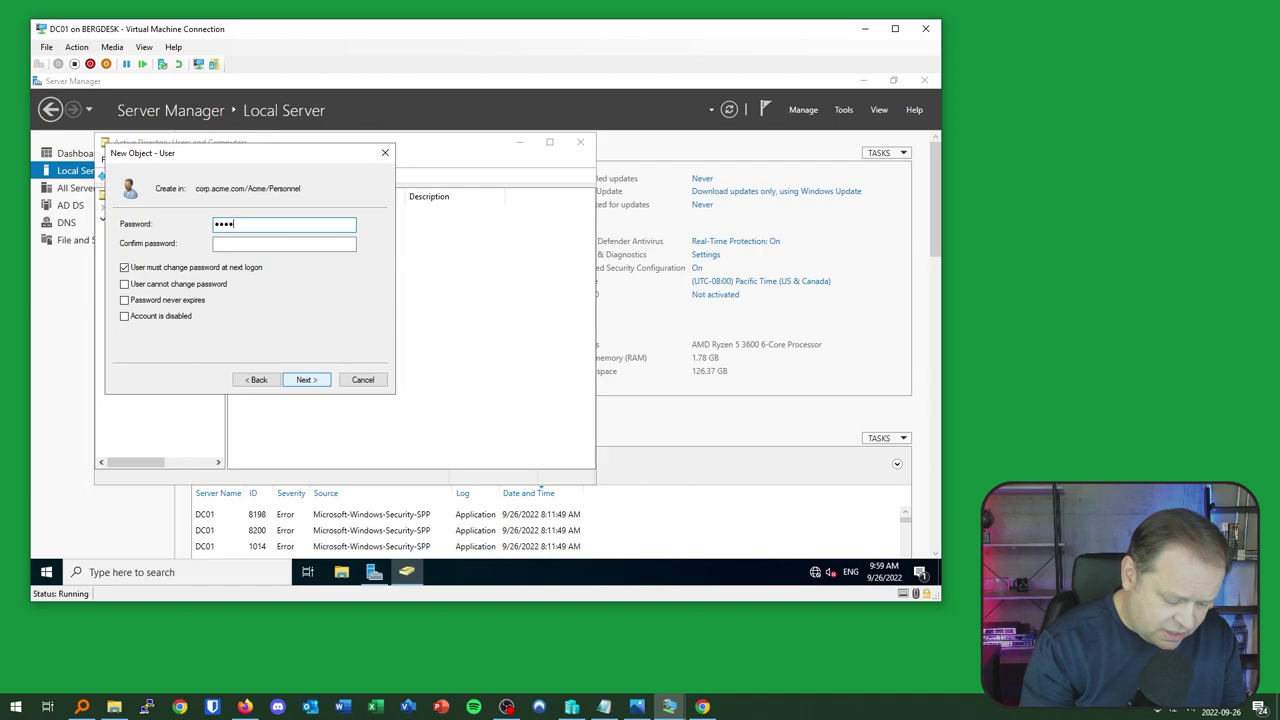
key("Tab")
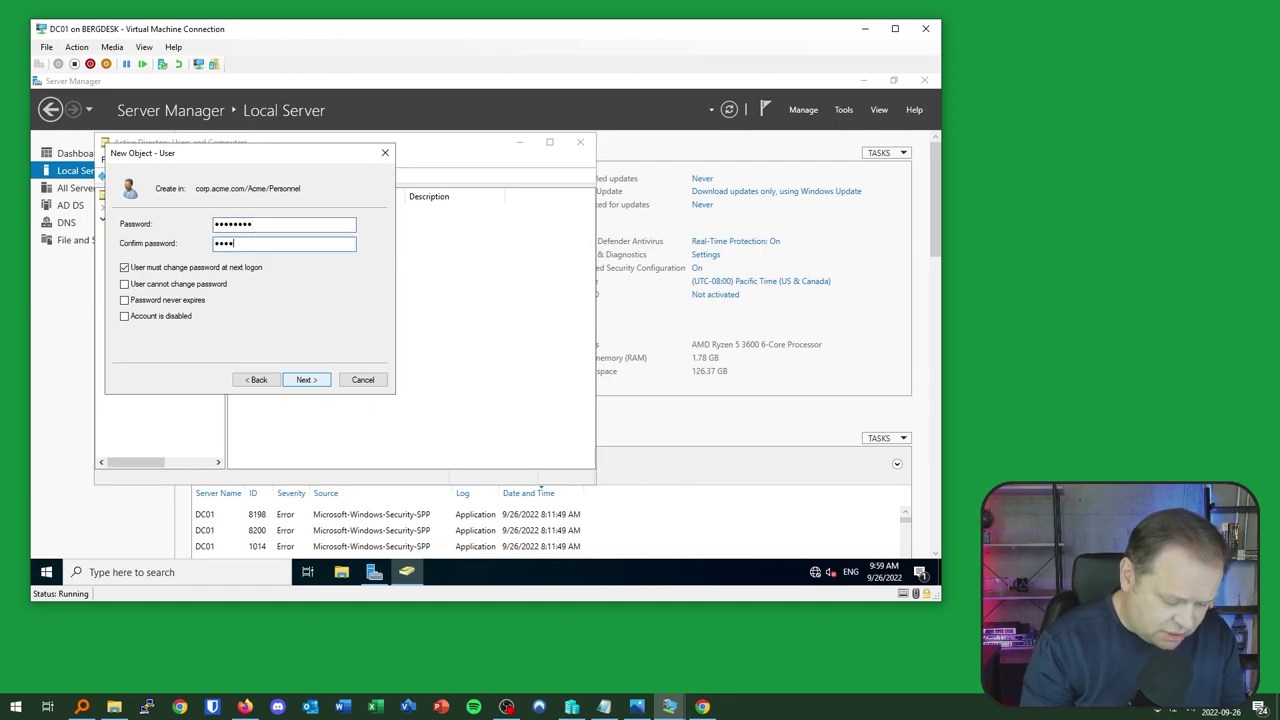
key("Tab")
key("space")
left_click(306, 380)
left_click(308, 380)
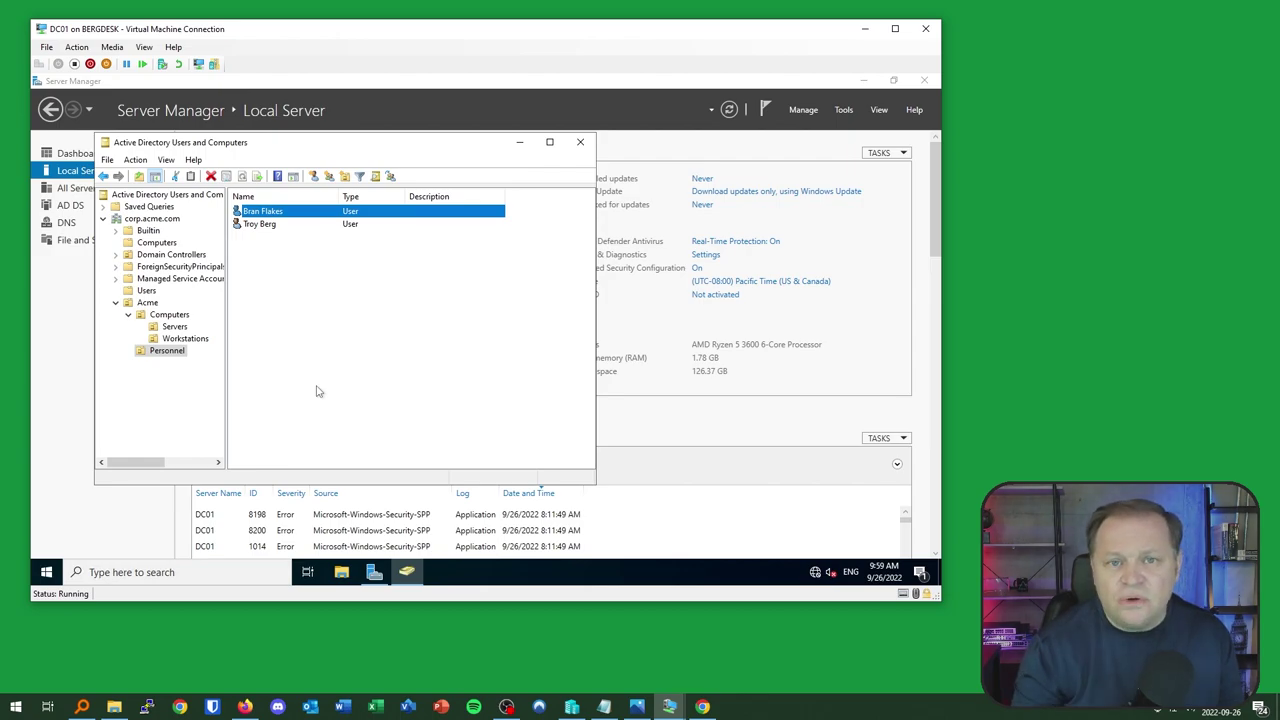
left_click(276, 352)
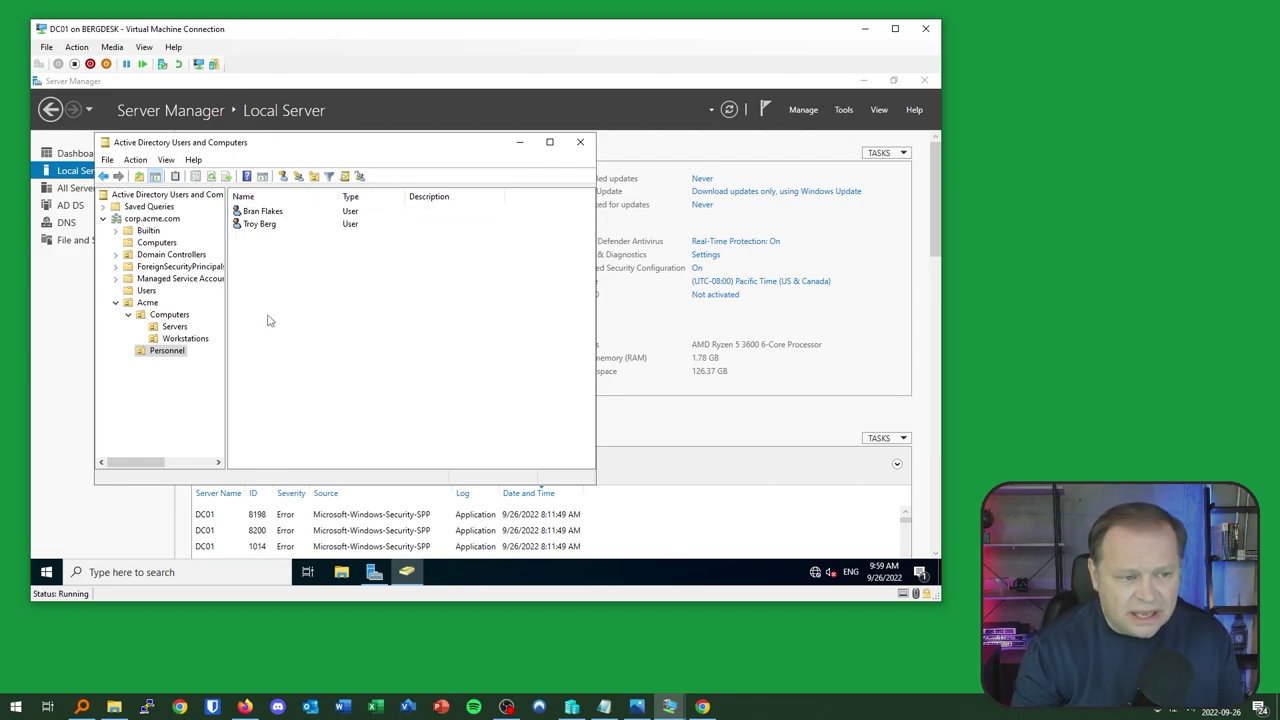
right_click(266, 213)
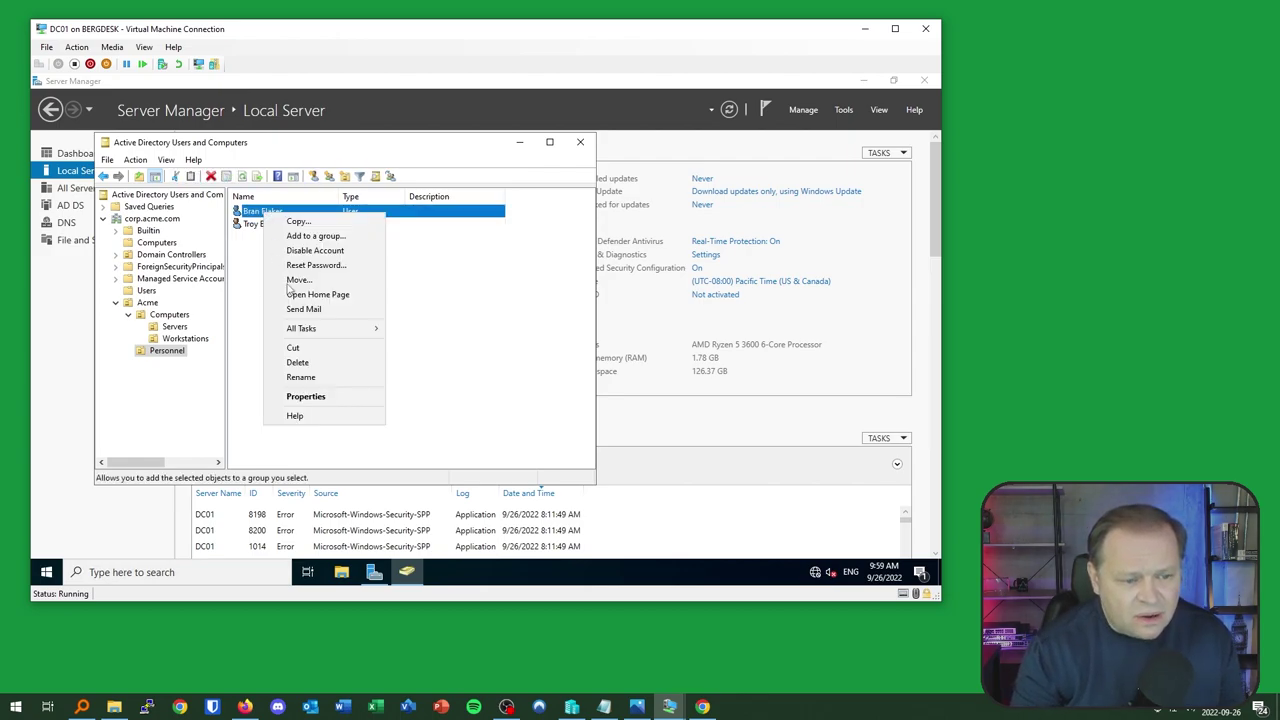
left_click(305, 396)
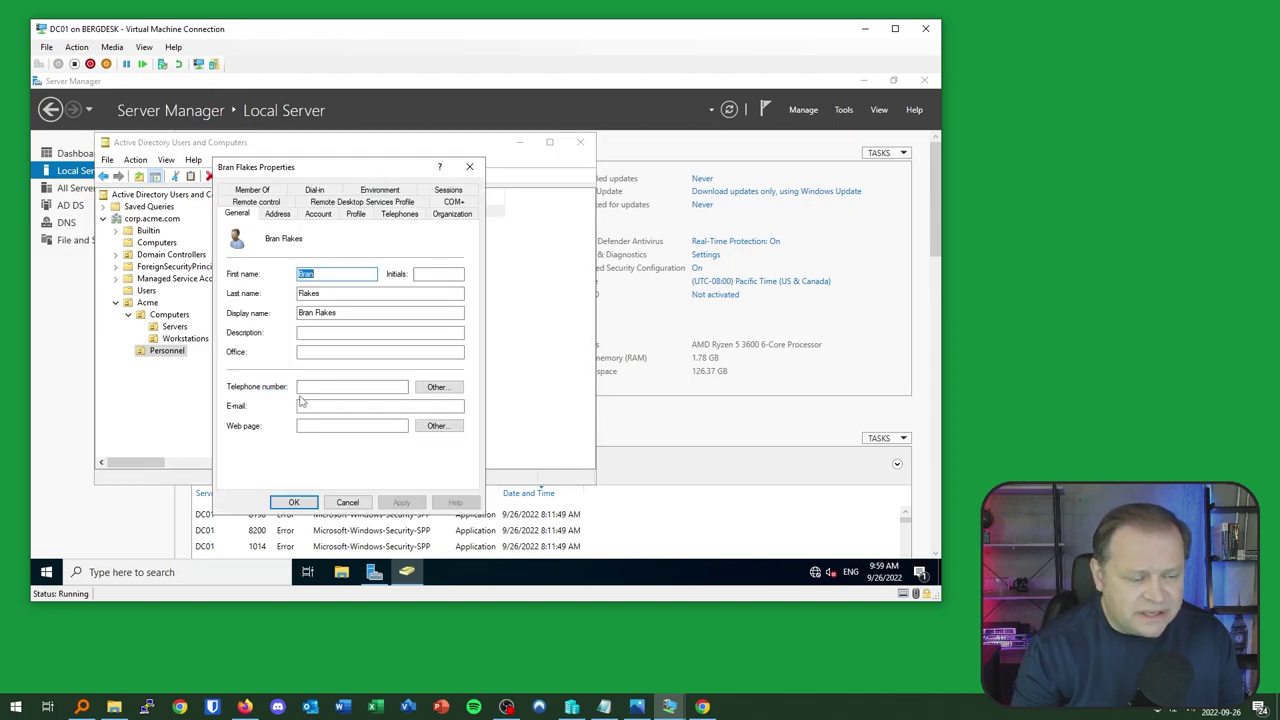
left_click(314, 190)
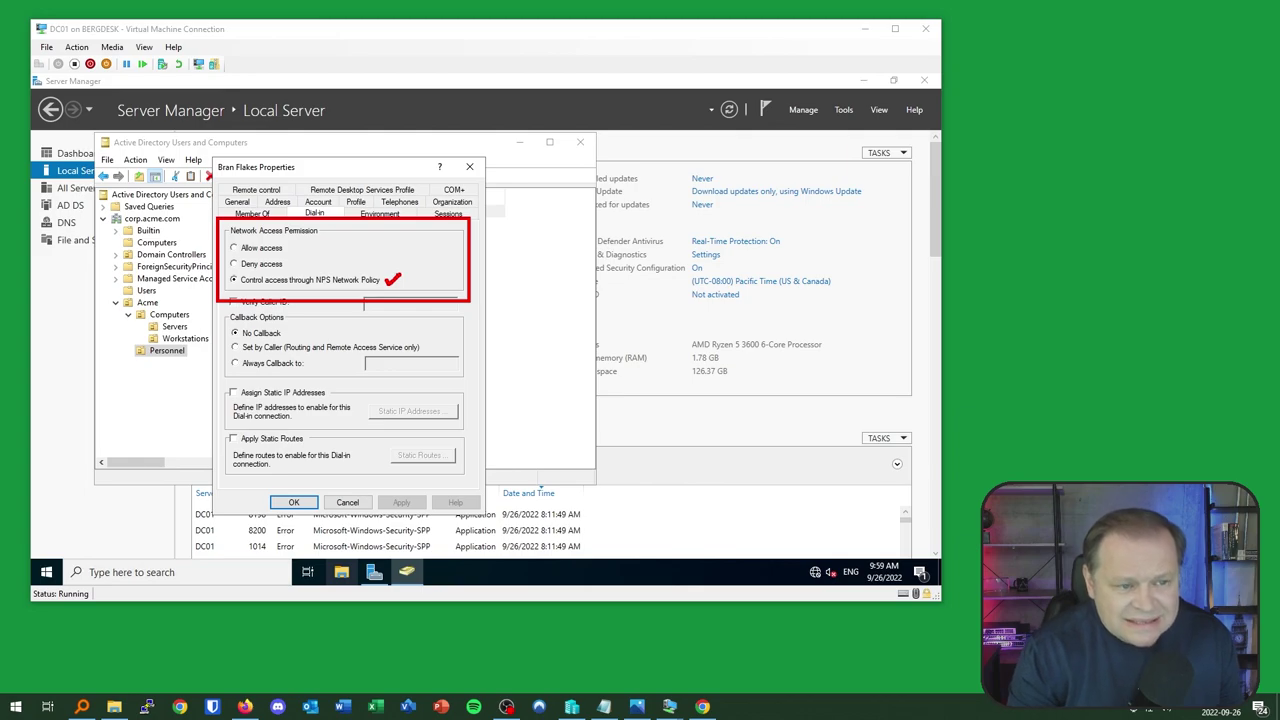
left_click_drag(250, 288, 336, 289)
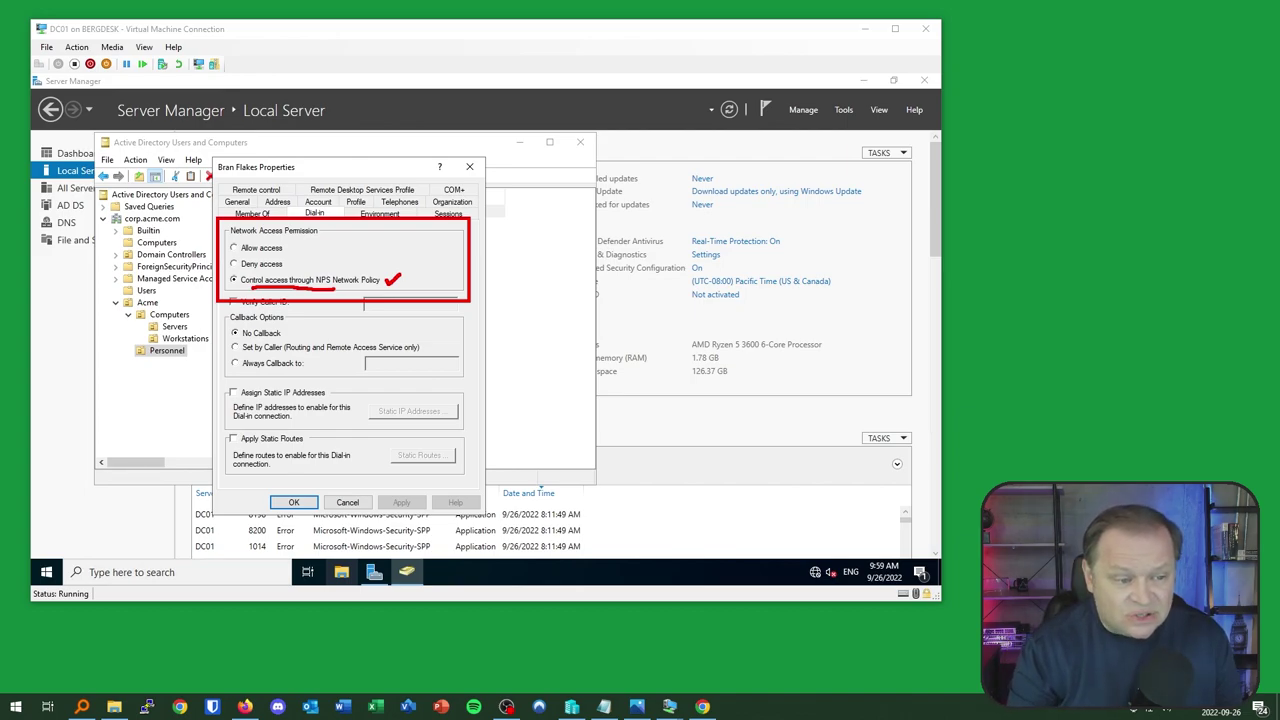
key("Escape")
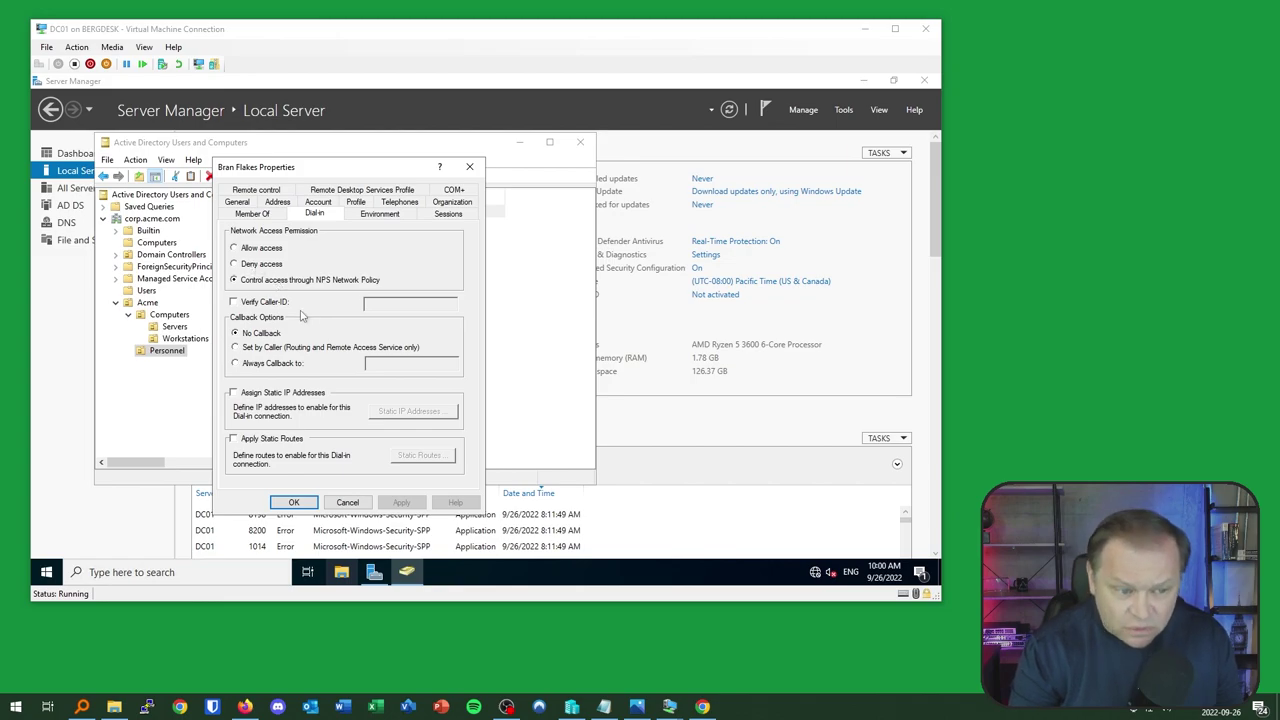
left_click(353, 501)
left_click(271, 237)
left_click(269, 227)
right_click(269, 227)
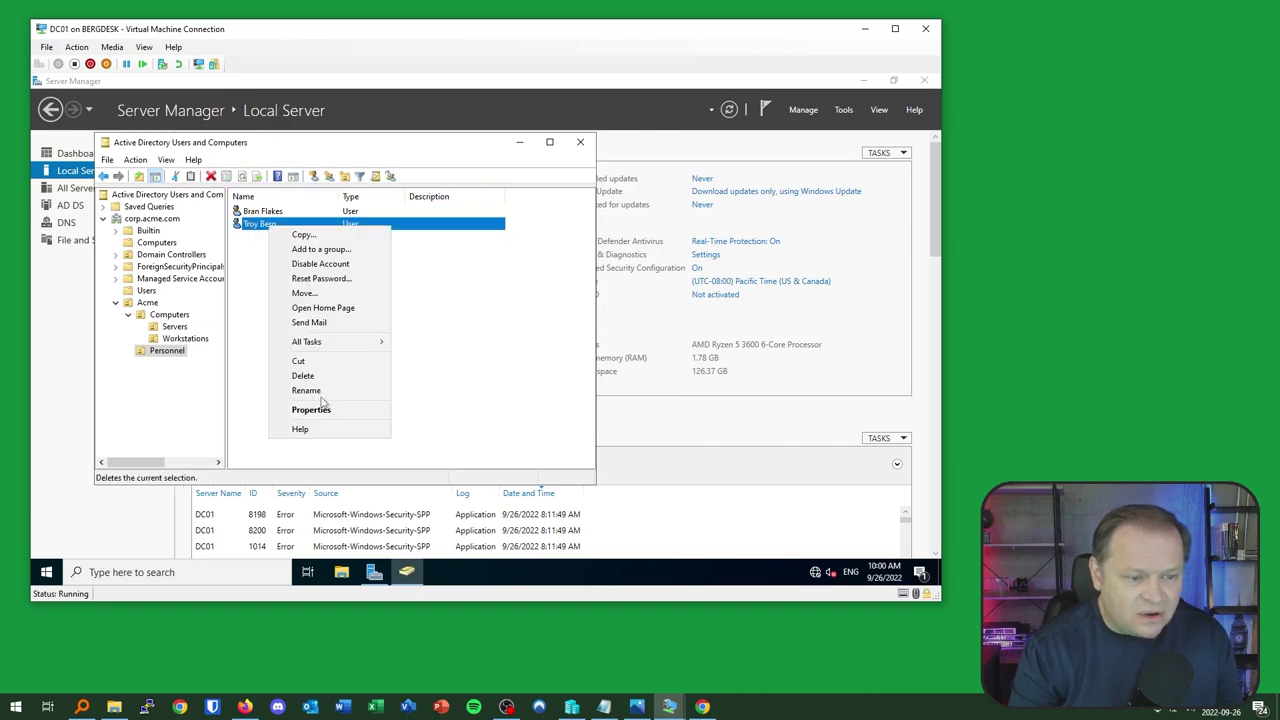
left_click(326, 406)
left_click(314, 190)
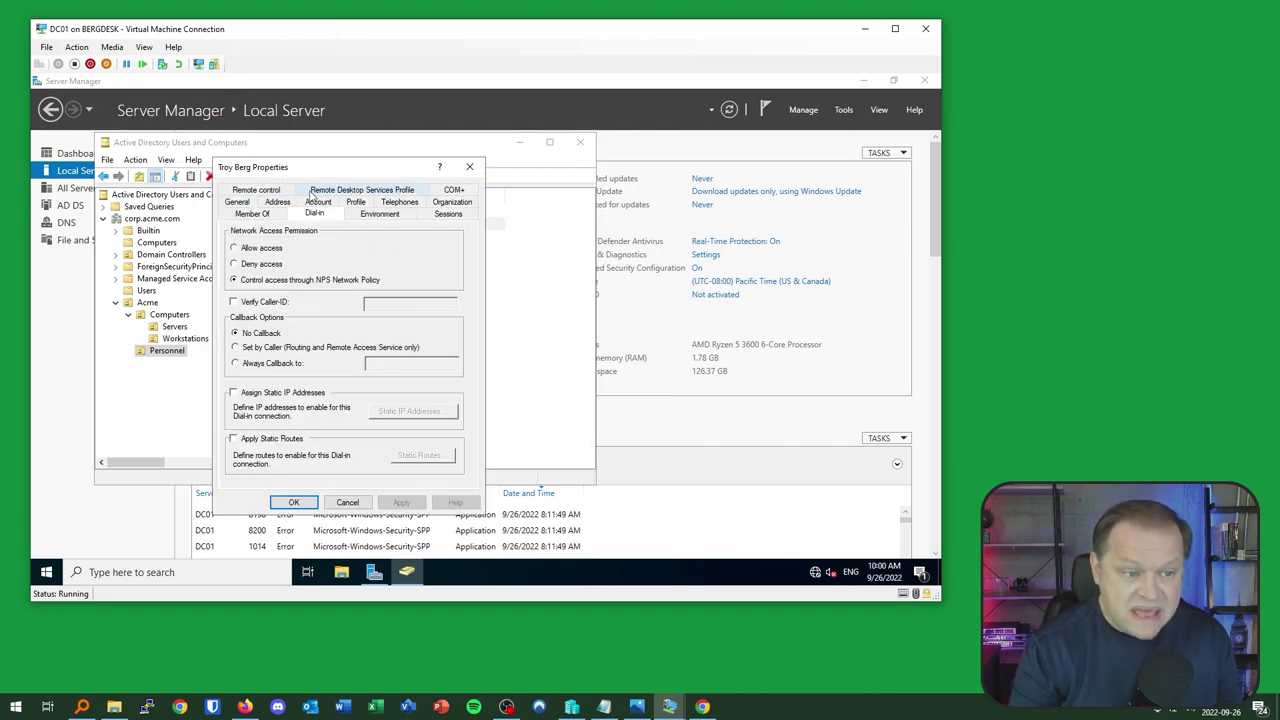
left_click(345, 503)
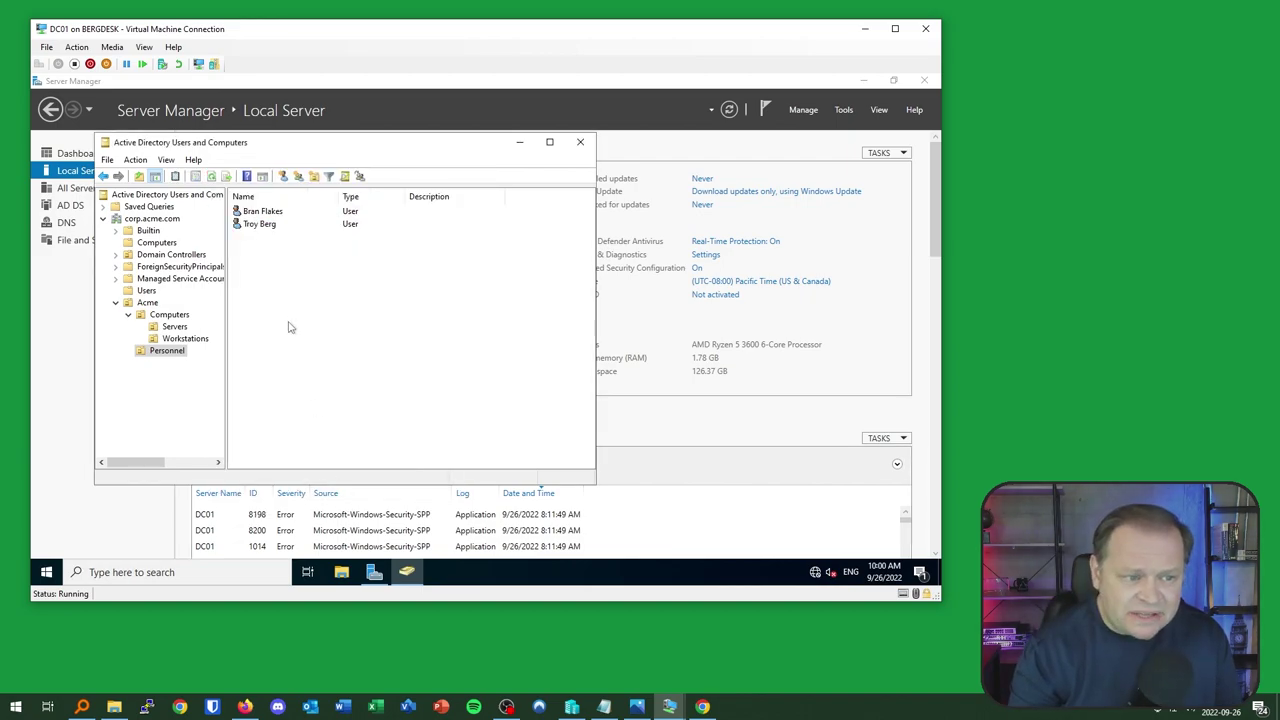
Step: Add a Global Security group named VPN_Access to the Personnel OU
right_click(296, 305)
mouse_move(360, 362)
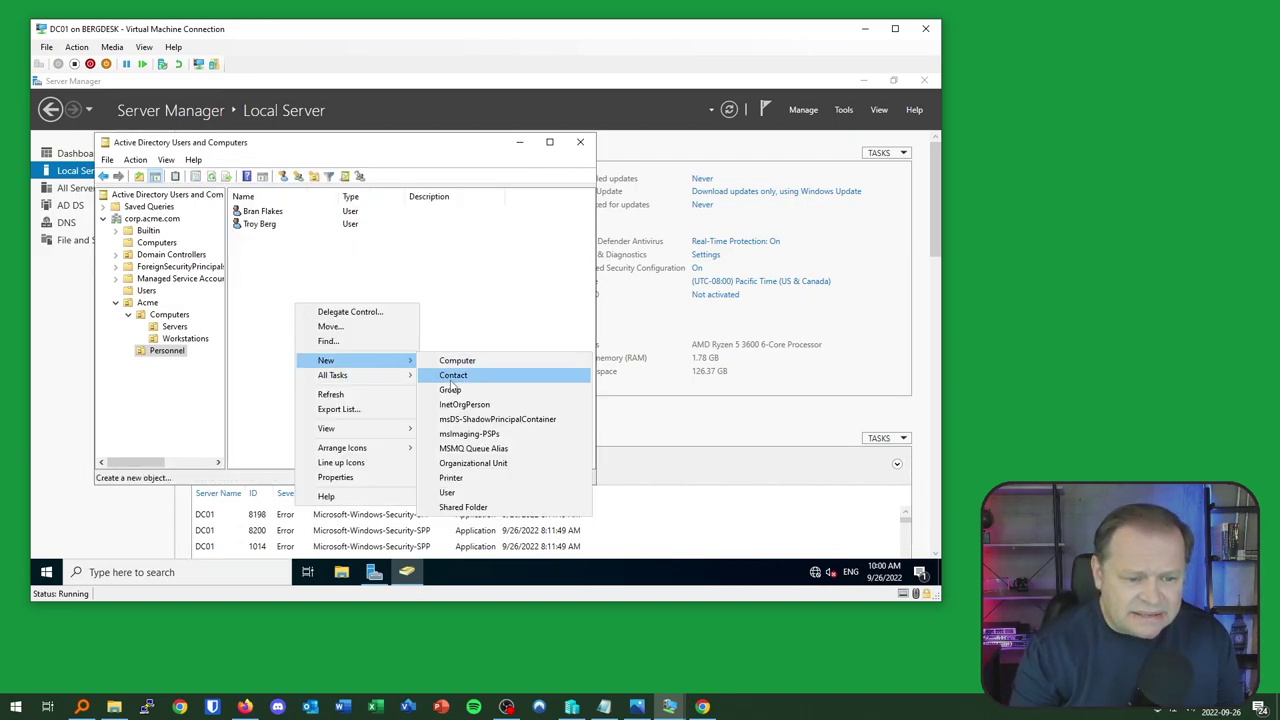
left_click(445, 389)
type("VPn")
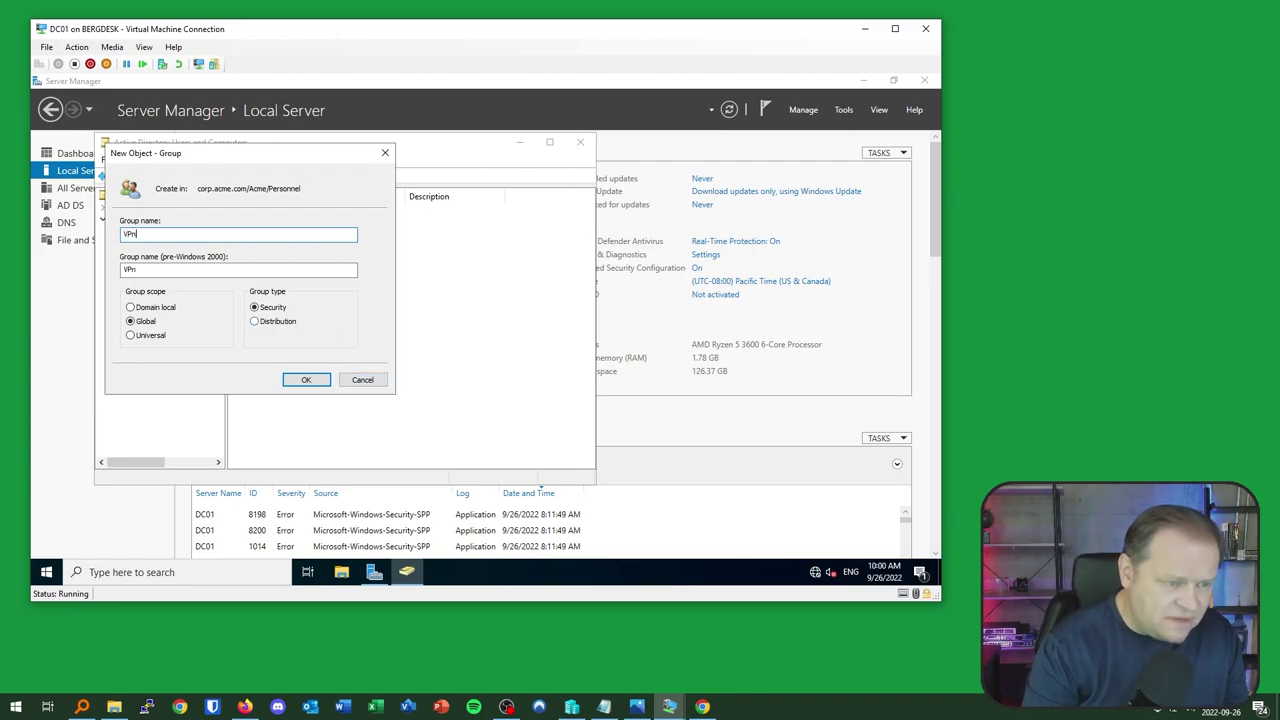
key("BackSpace")
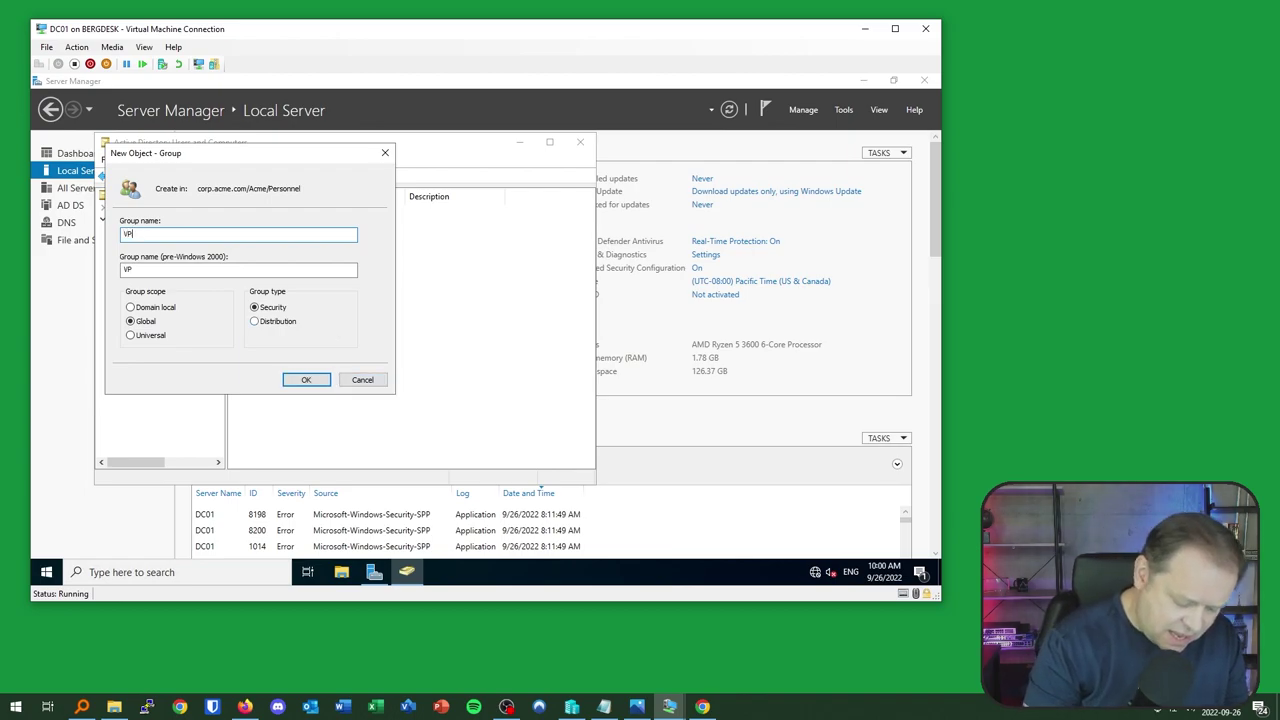
type("N_Ac")
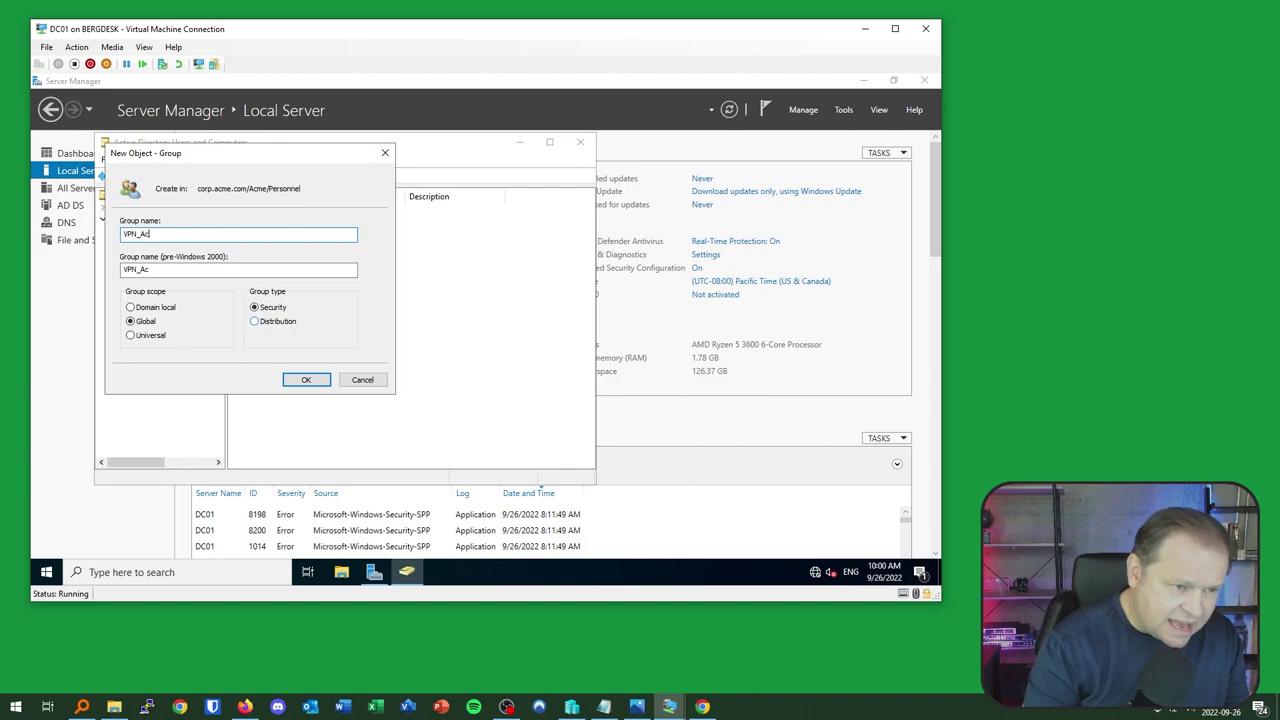
type("cess")
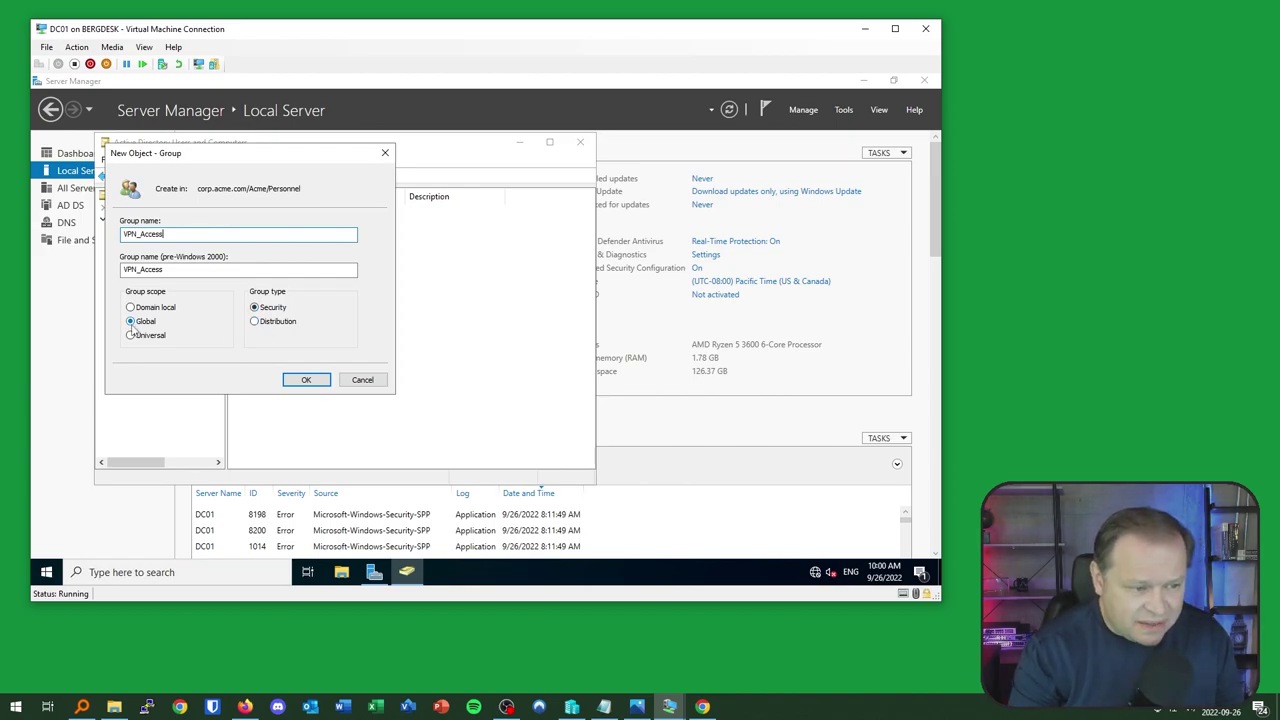
left_click(303, 379)
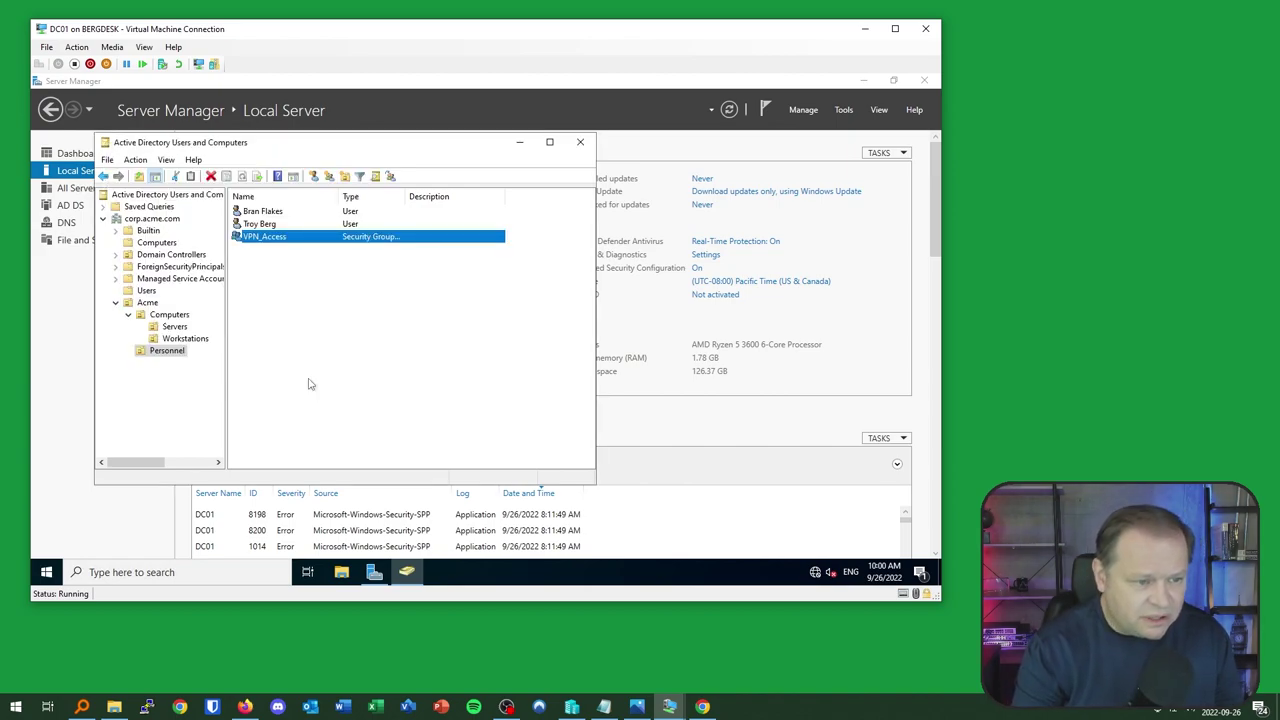
left_click(266, 228)
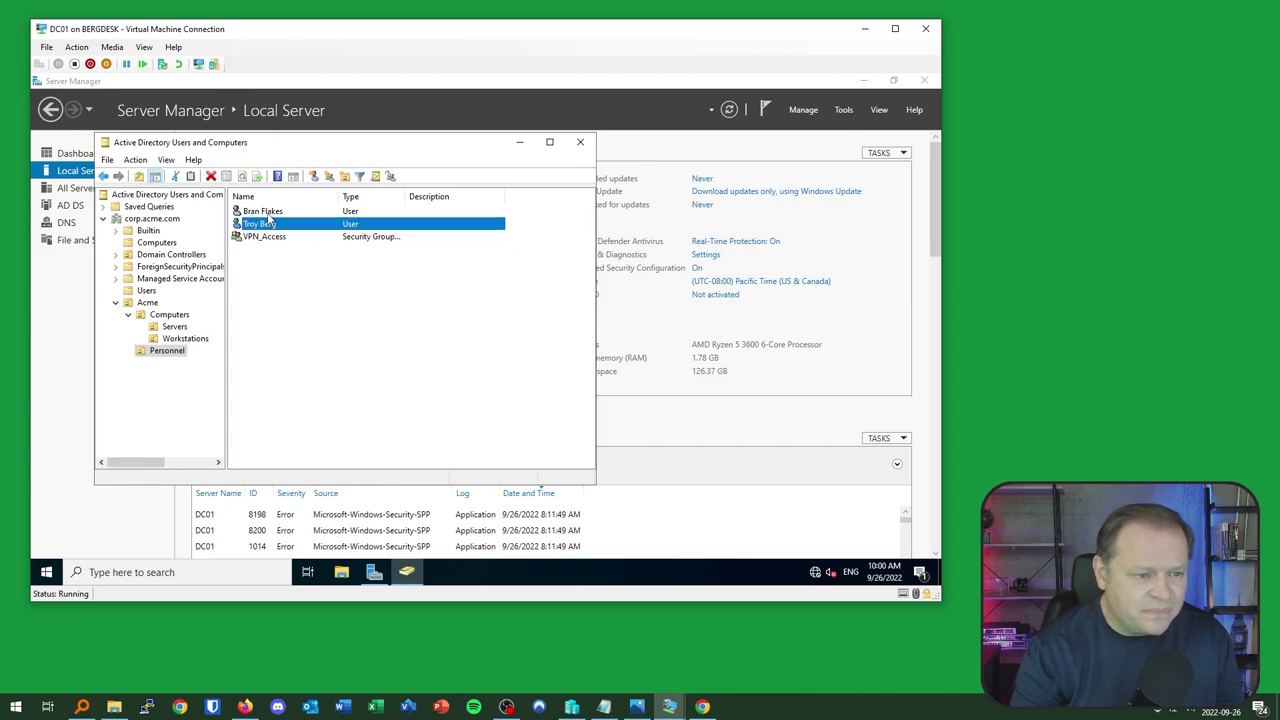
left_click(267, 214, "ctrl")
right_click(267, 214)
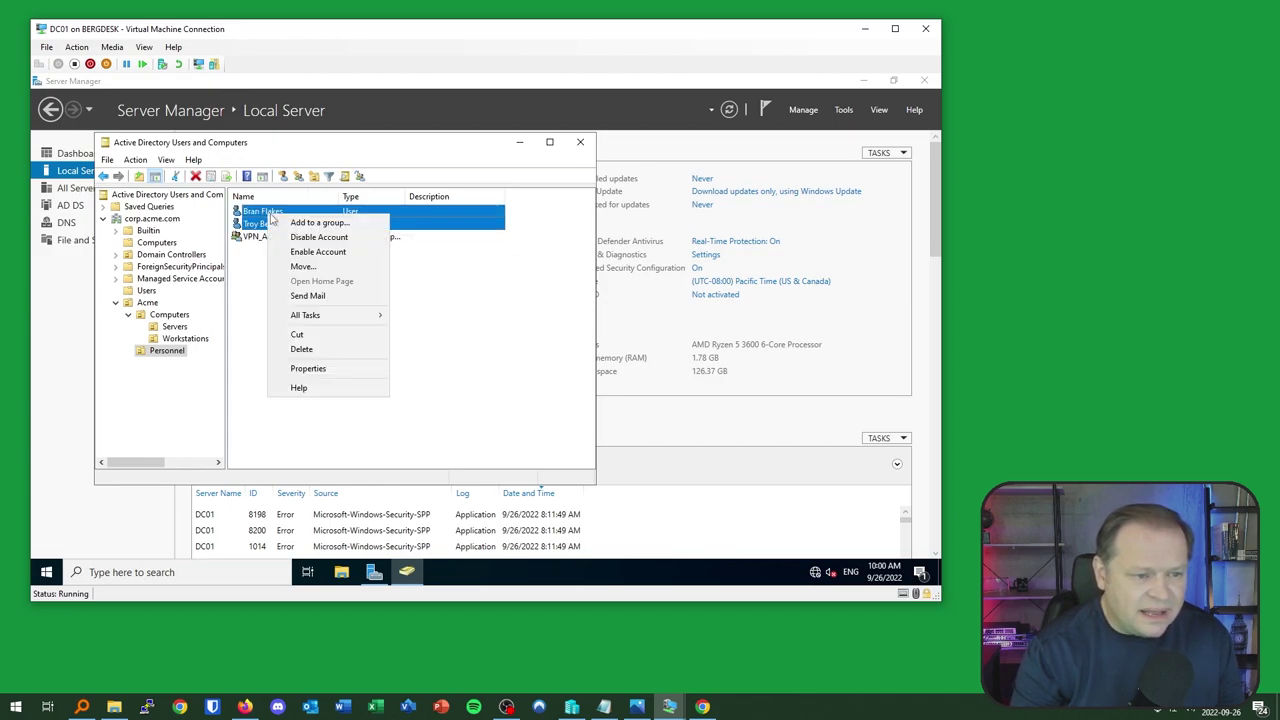
left_click(321, 224)
type("vpn")
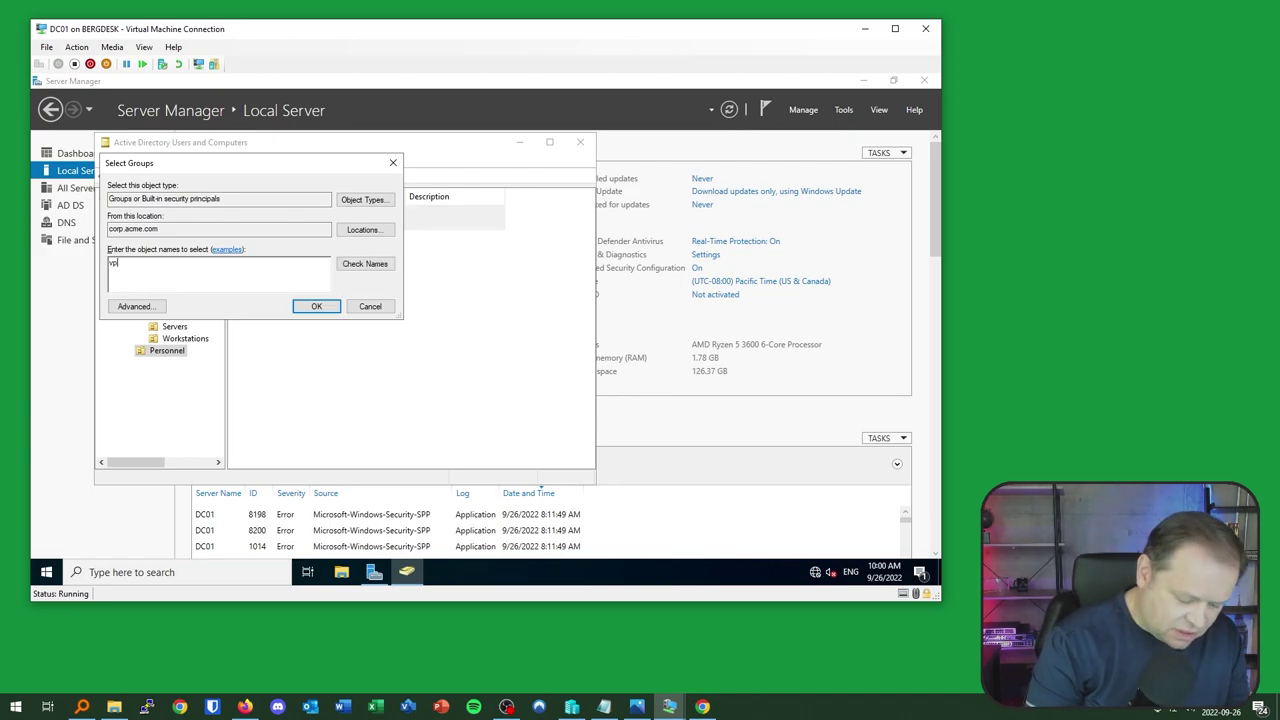
left_click(362, 266)
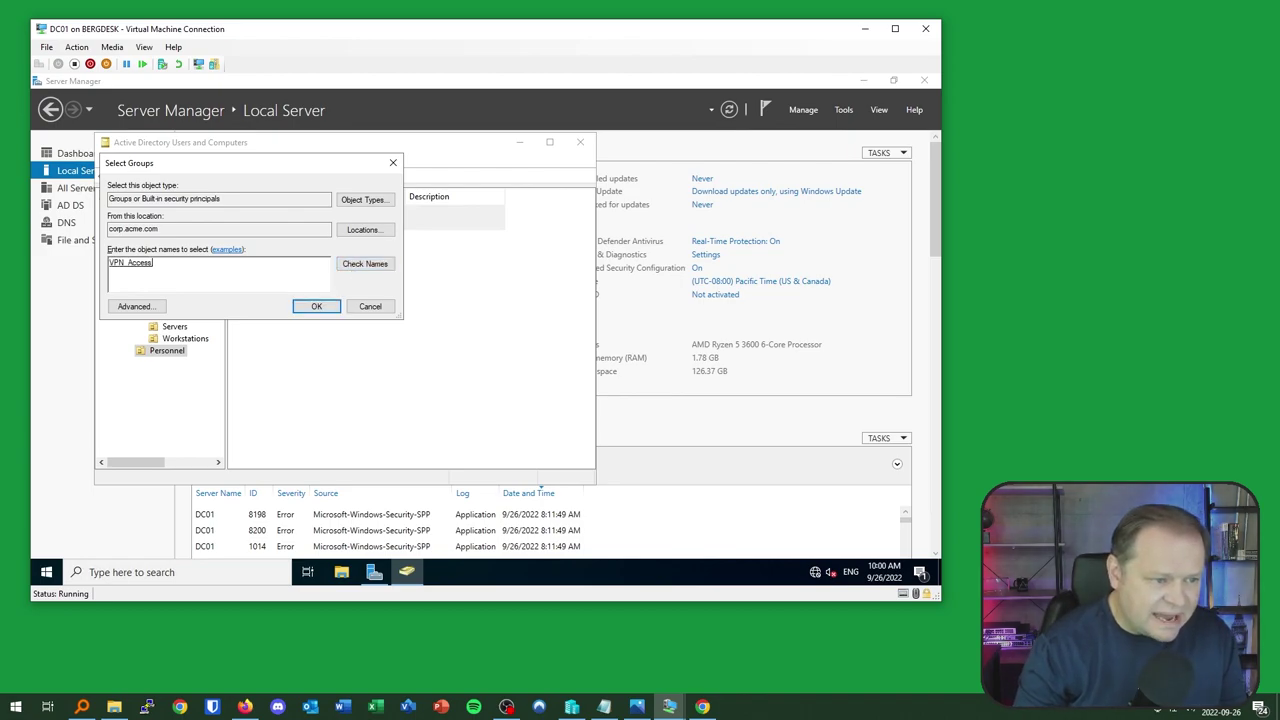
left_click(308, 314)
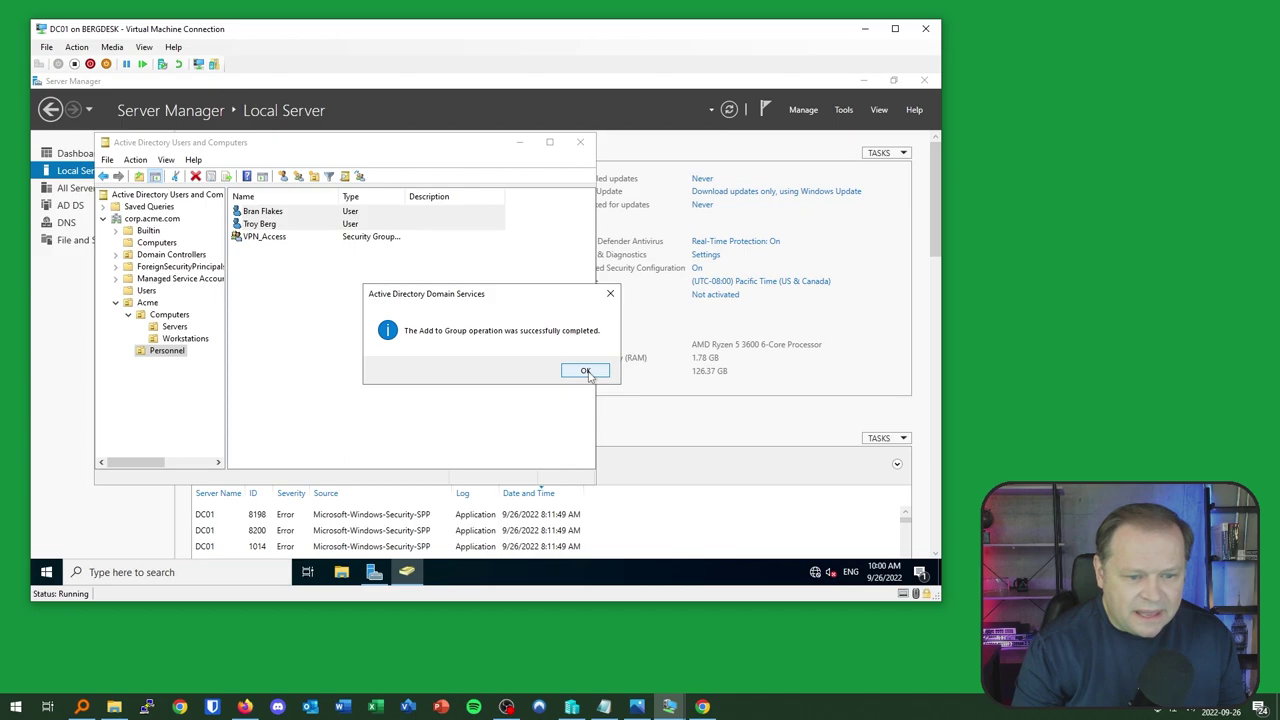
left_click(584, 369)
Step: Check the VPN_Access group's Members tab to confirm both users are listed
left_click(300, 280)
double_click(262, 238)
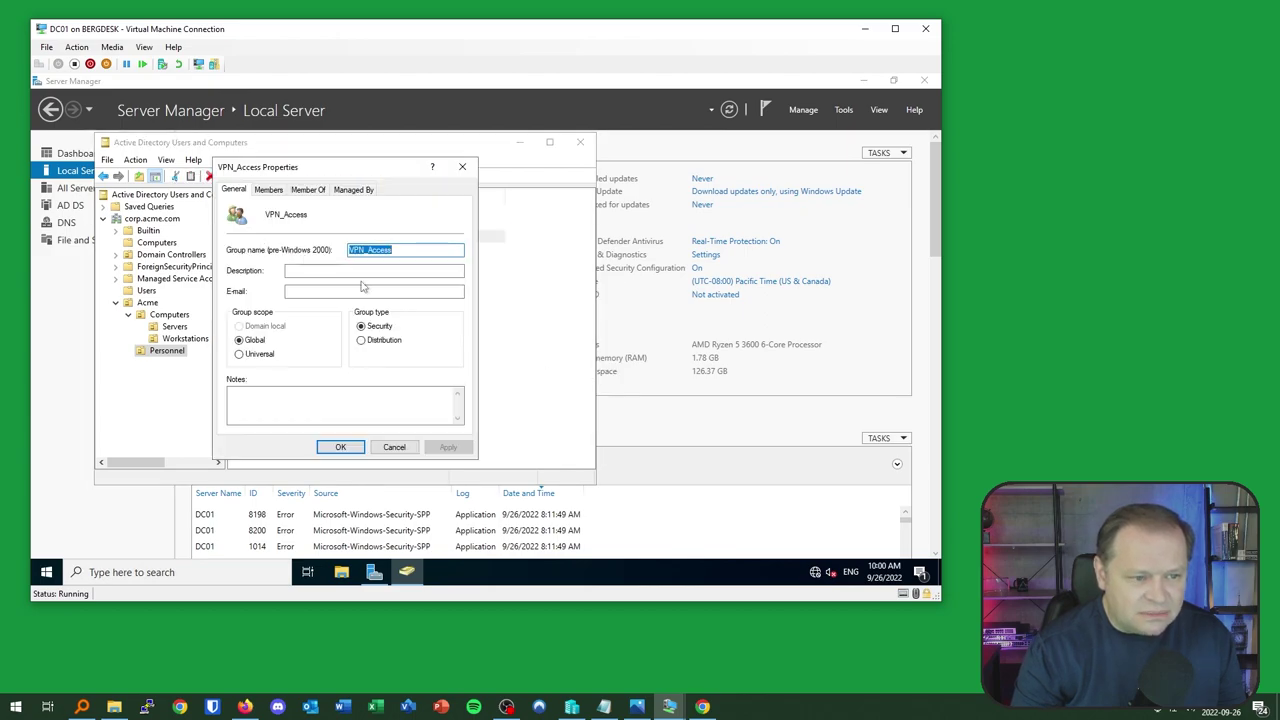
left_click(269, 190)
left_click(340, 447)
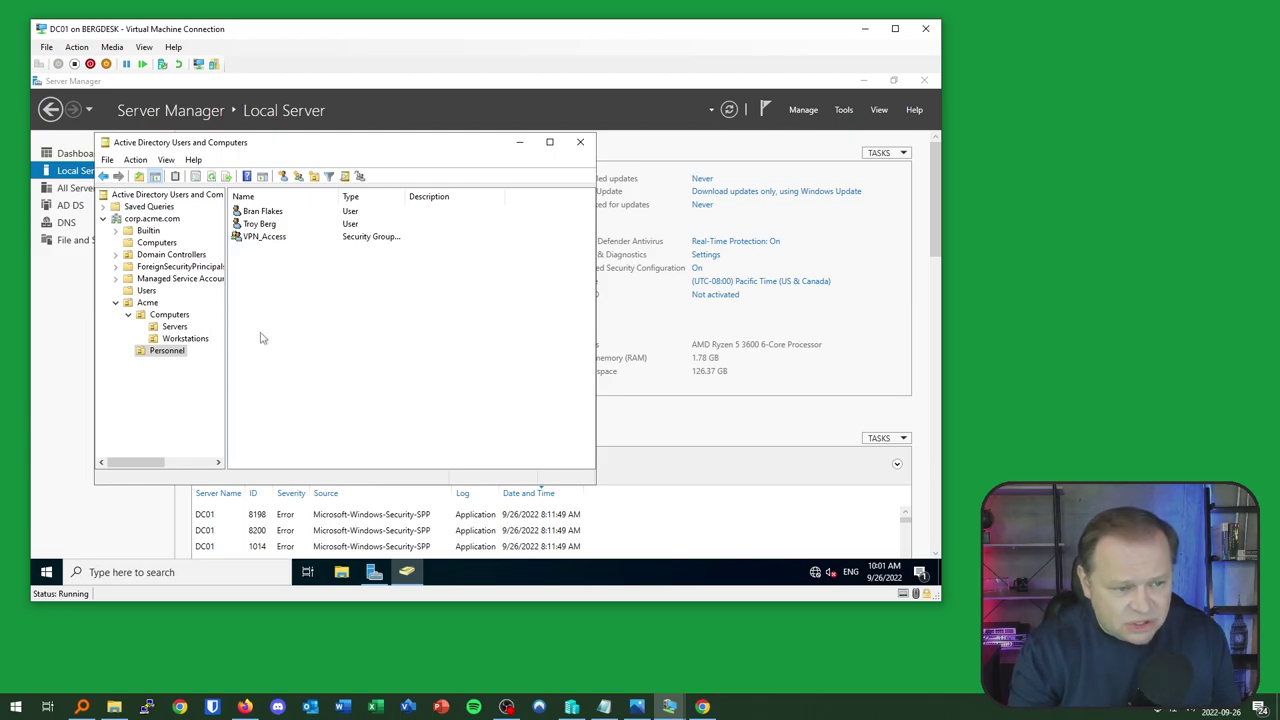
left_click(281, 620)
mouse_move(279, 360)
left_mouse_down()
mouse_move(255, 257)
mouse_move(265, 265)
left_mouse_up()
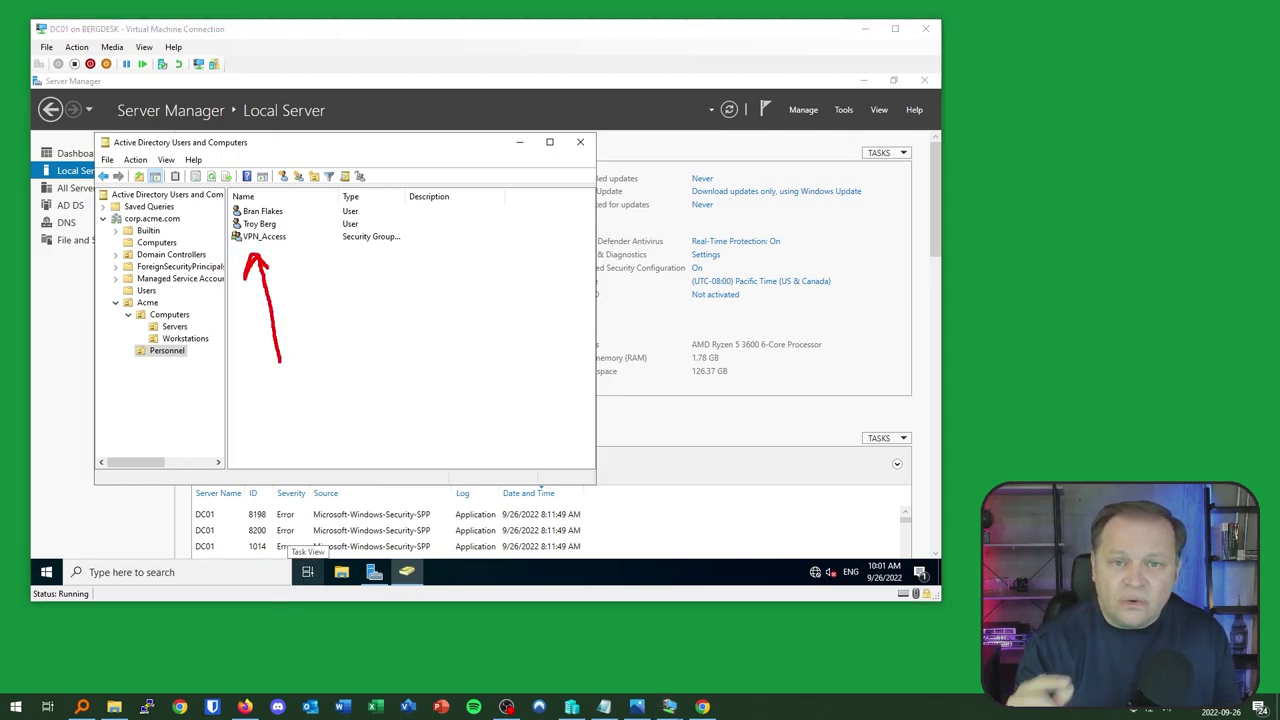
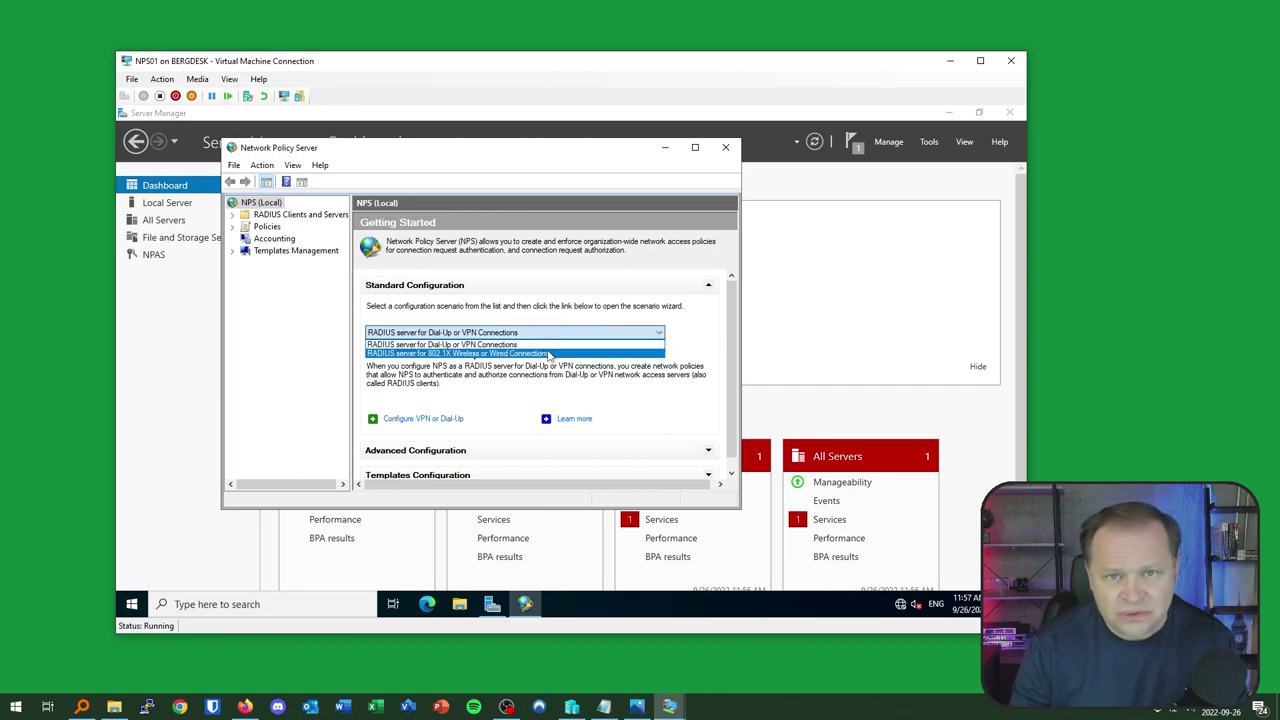
Step: Start the RADIUS VPN or Dial-Up wizard with VPN connections named 'Acme Virtual Private Network (VPN) Connections'
left_click(532, 344)
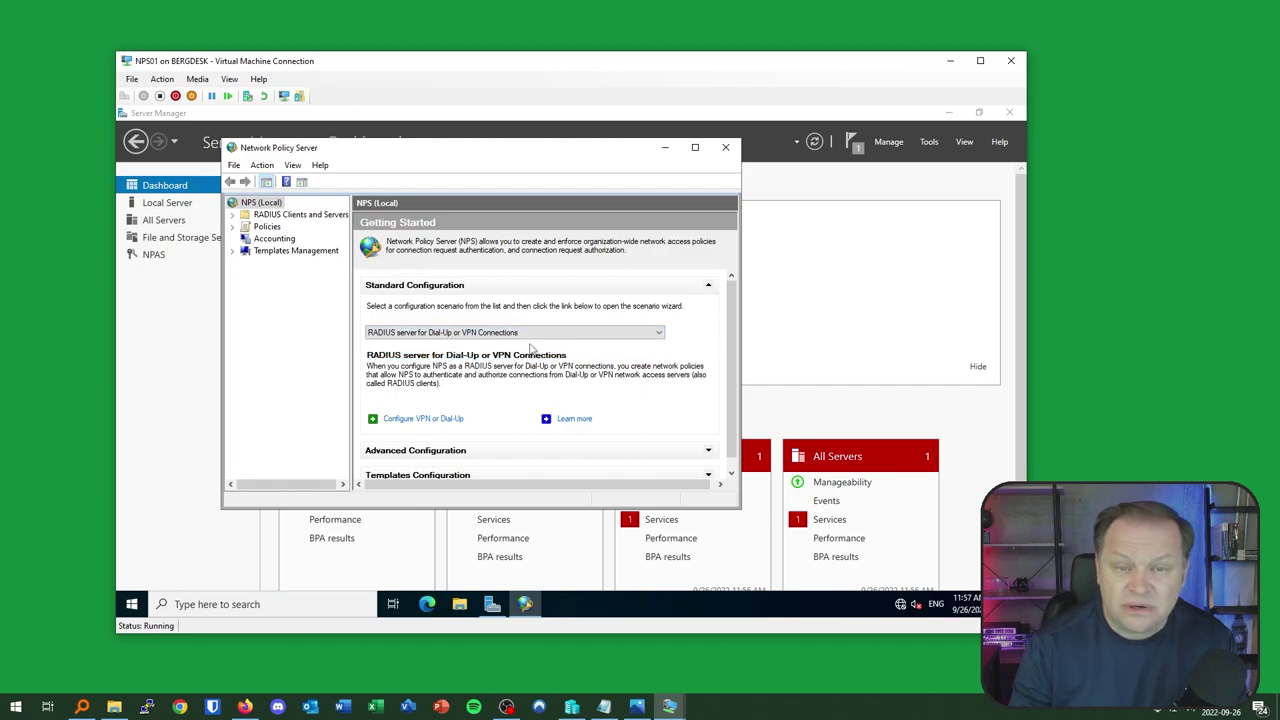
left_click(436, 424)
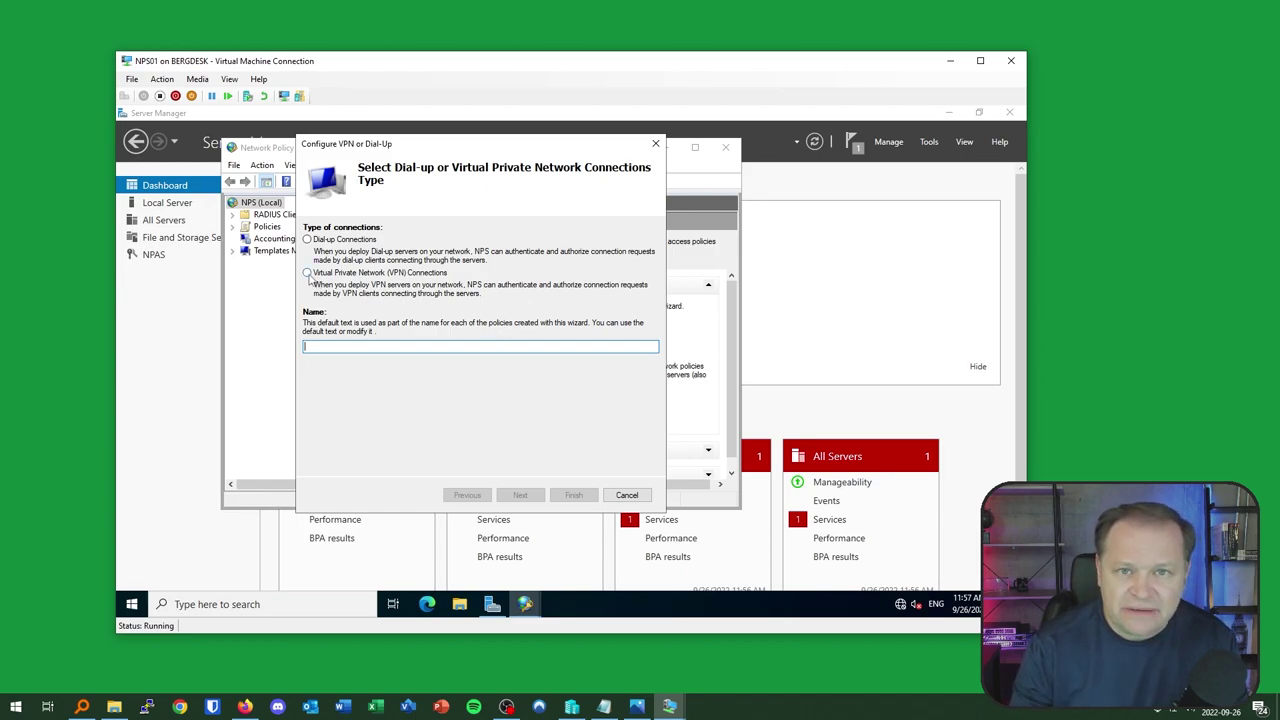
left_click(308, 274)
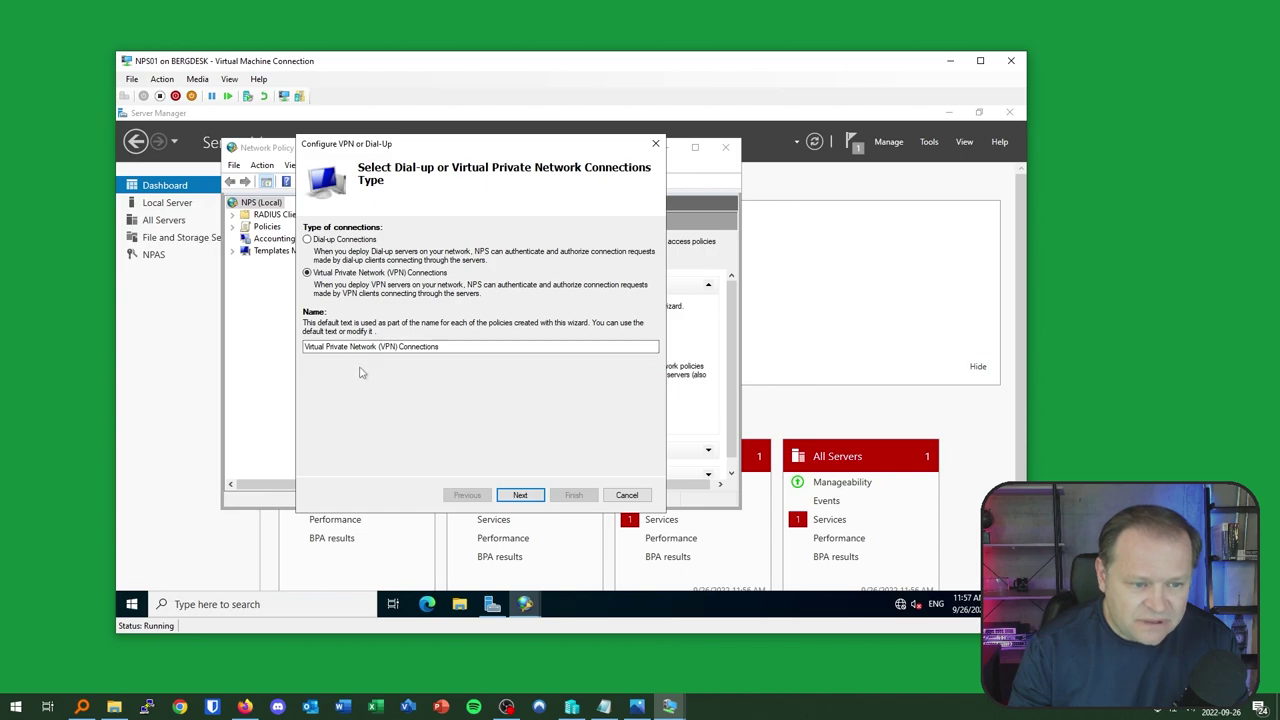
left_click(305, 346)
type("Acme")
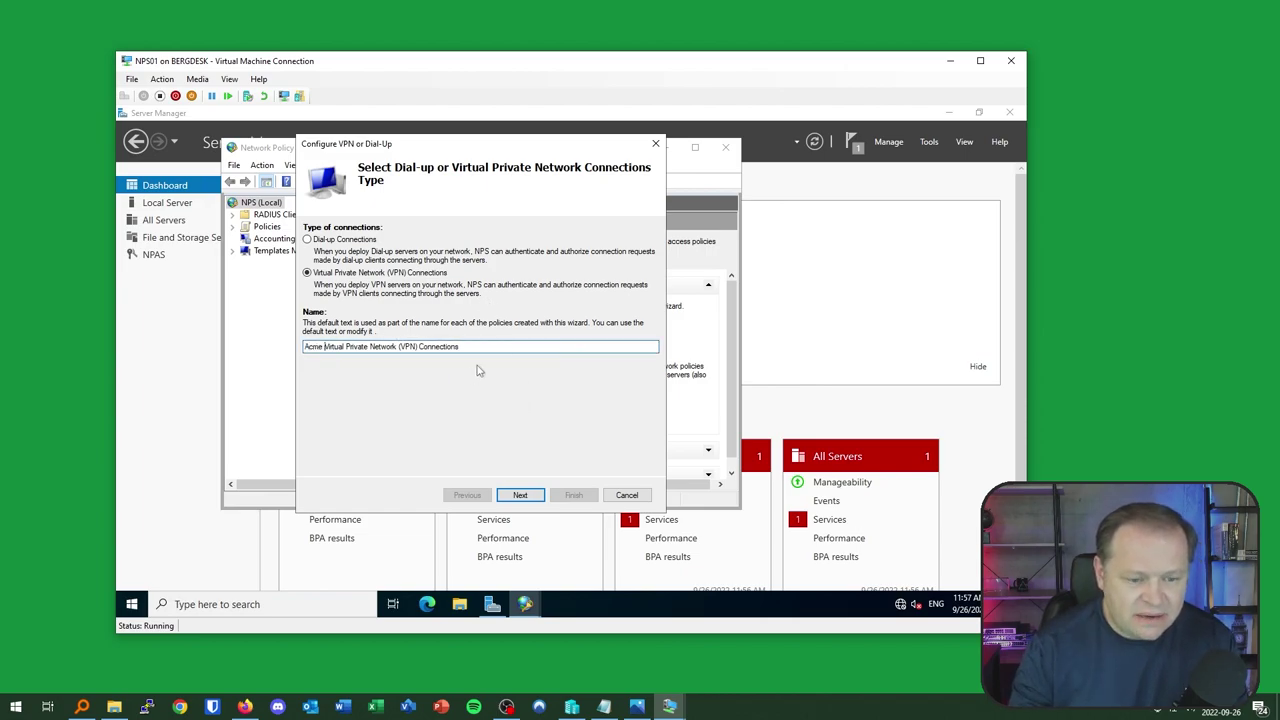
left_click(530, 494)
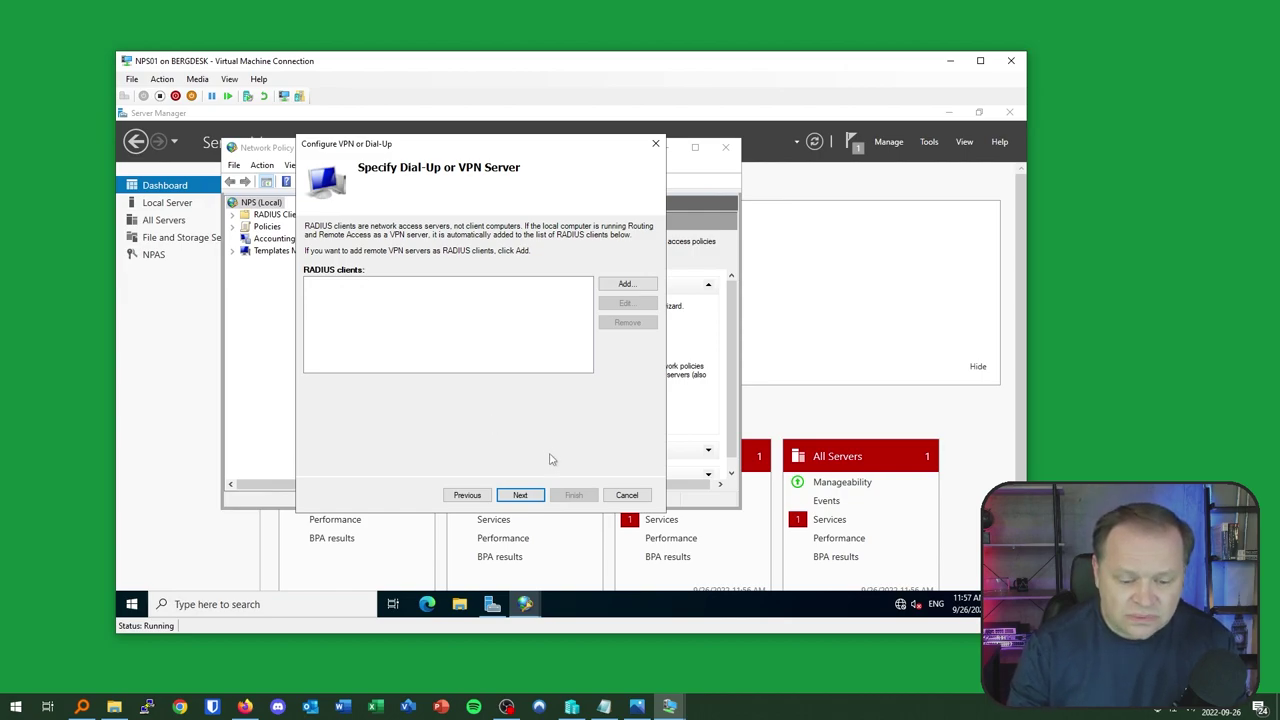
left_click(637, 706)
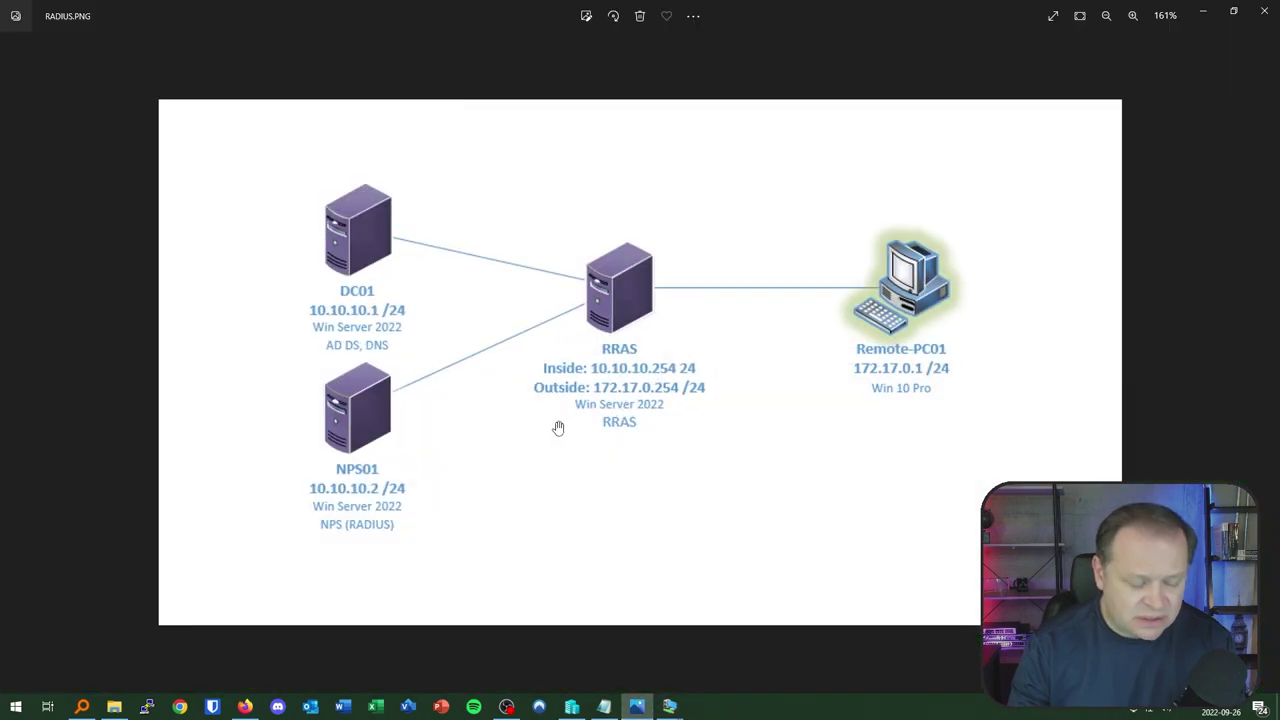
left_click_drag(378, 378, 398, 388)
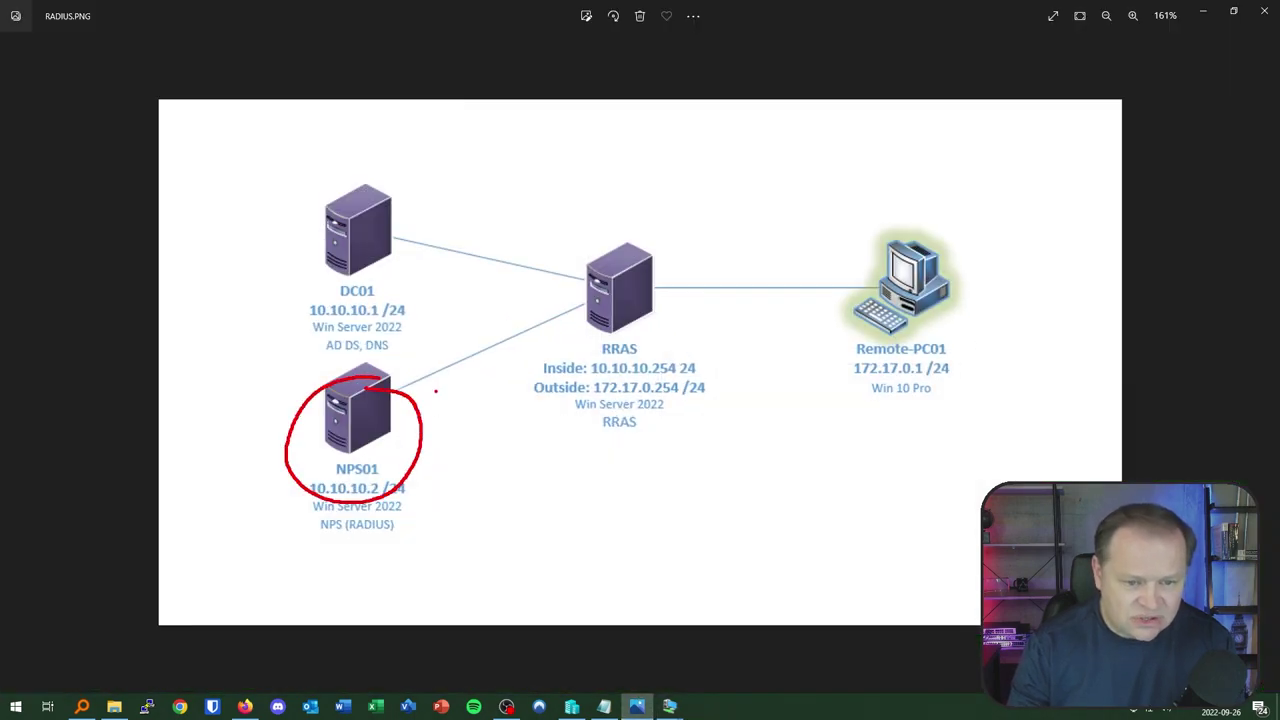
mouse_move(660, 242)
left_mouse_down()
mouse_move(525, 340)
mouse_move(662, 244)
left_mouse_up()
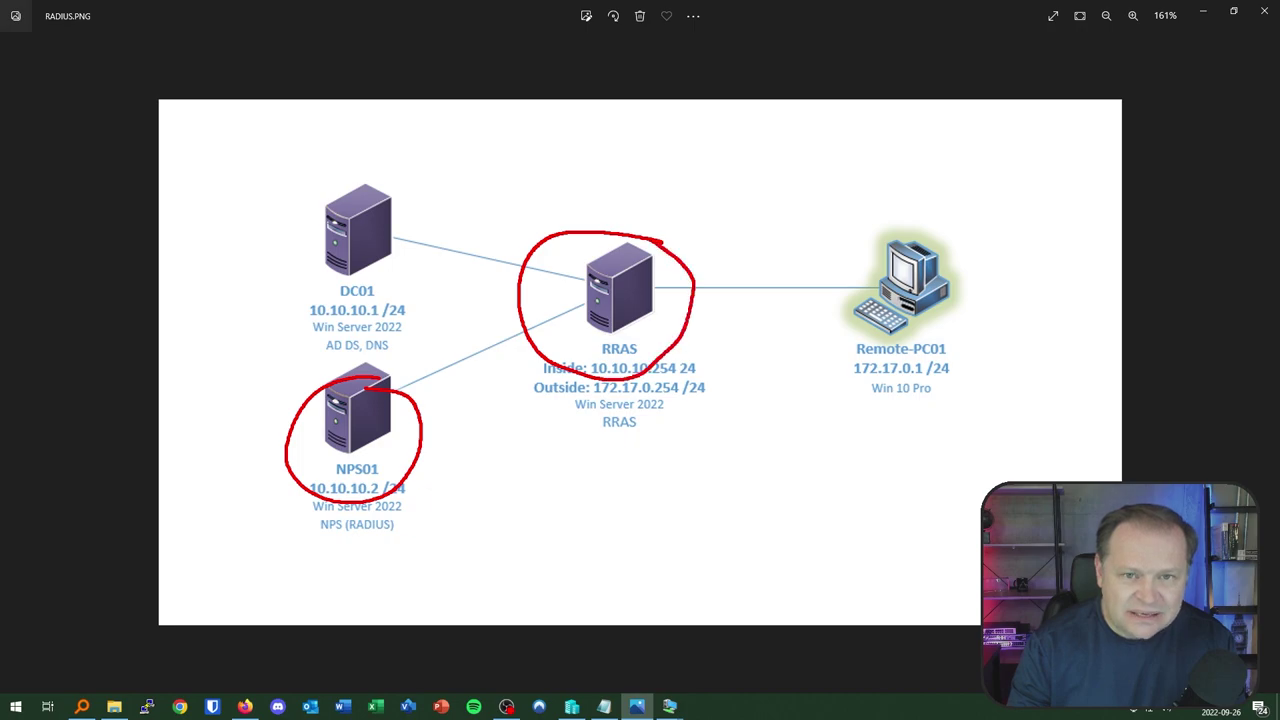
mouse_move(843, 212)
left_mouse_down()
mouse_move(850, 234)
mouse_move(888, 190)
left_mouse_up()
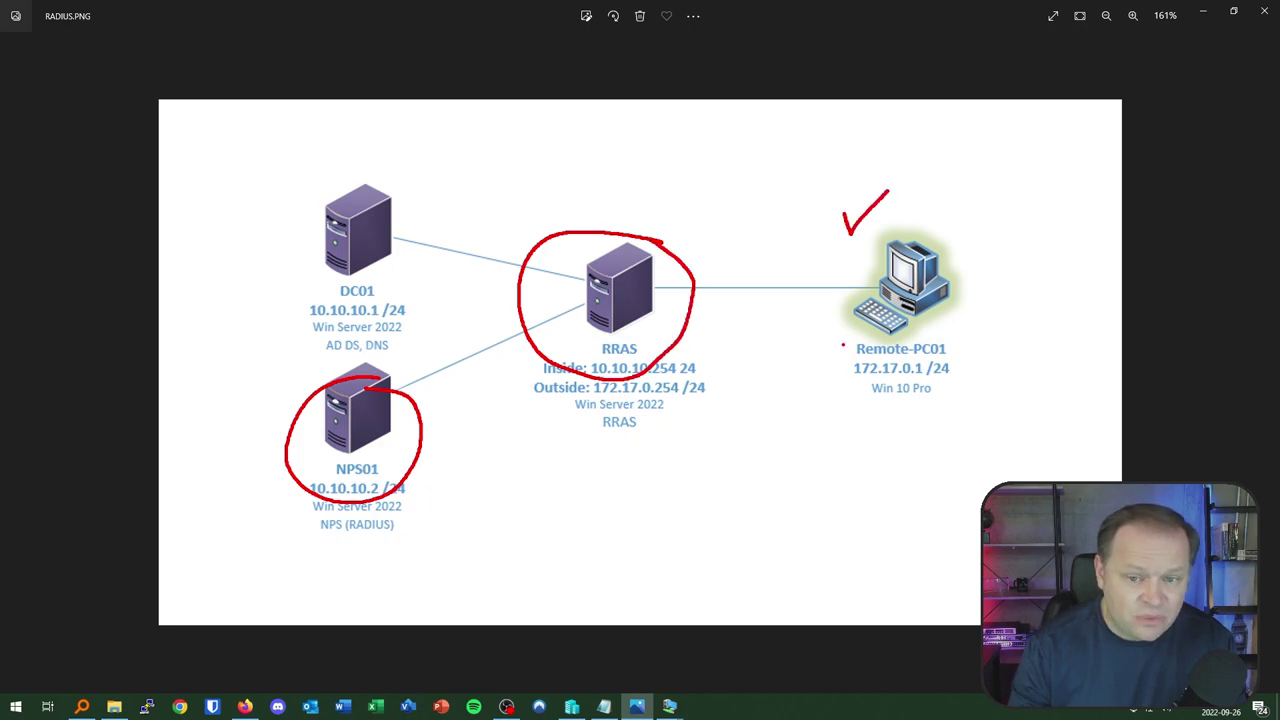
mouse_move(893, 268)
left_mouse_down()
mouse_move(916, 302)
mouse_move(888, 300)
left_mouse_up()
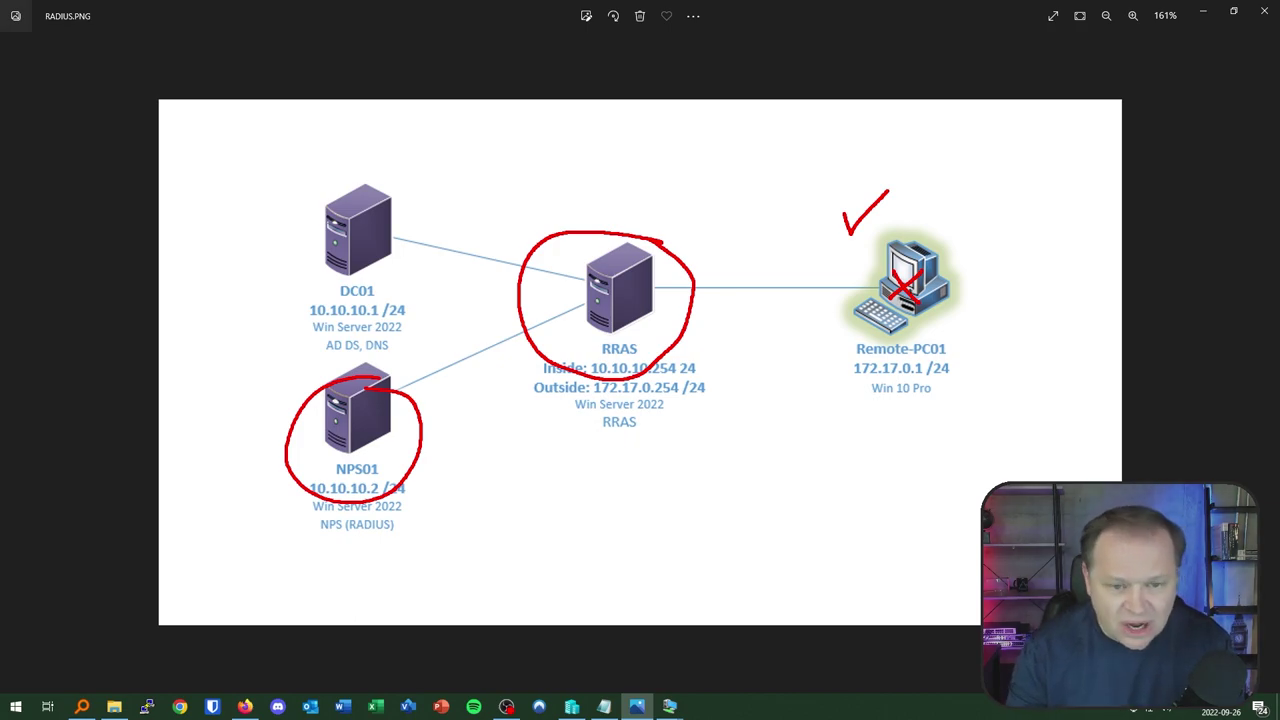
key("Escape")
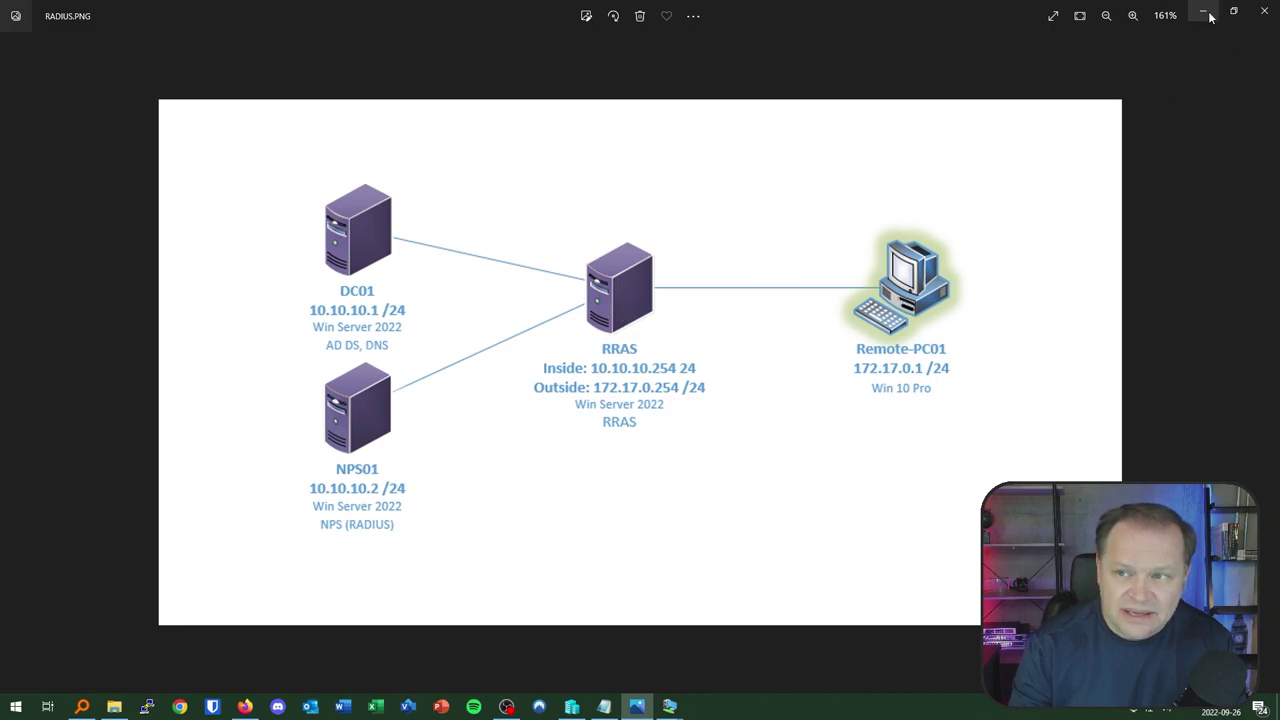
left_click(1203, 11)
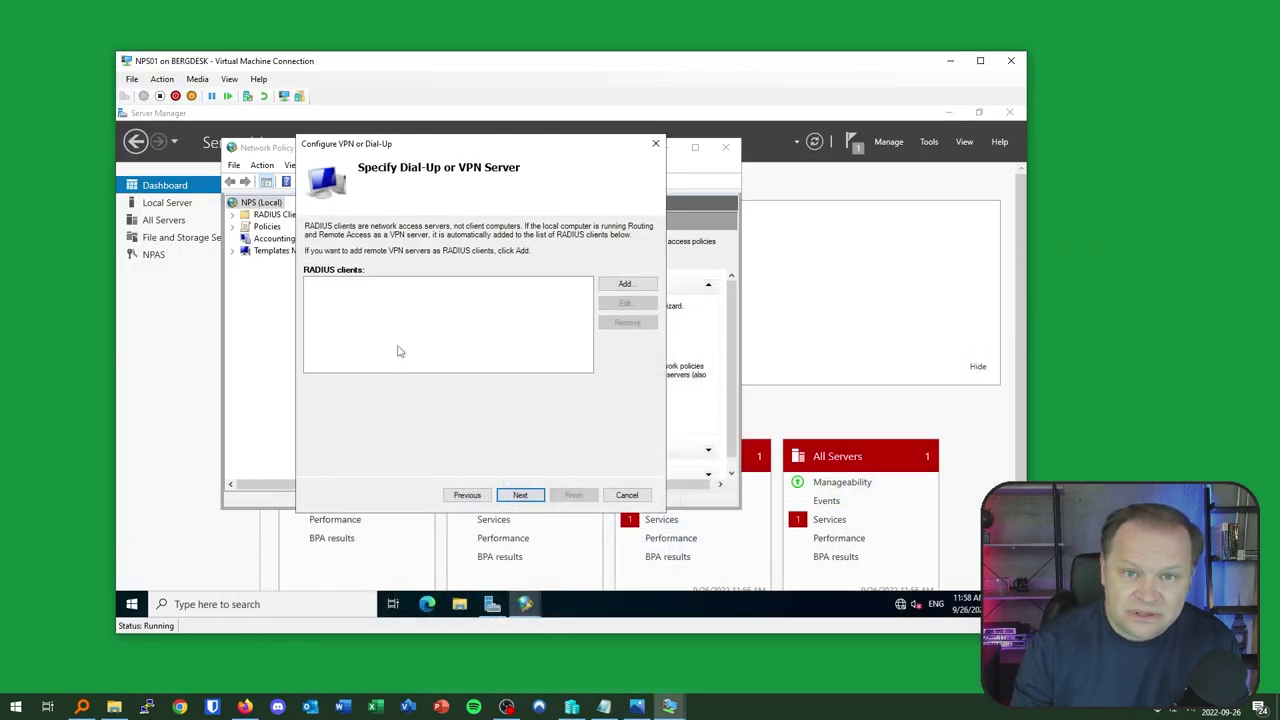
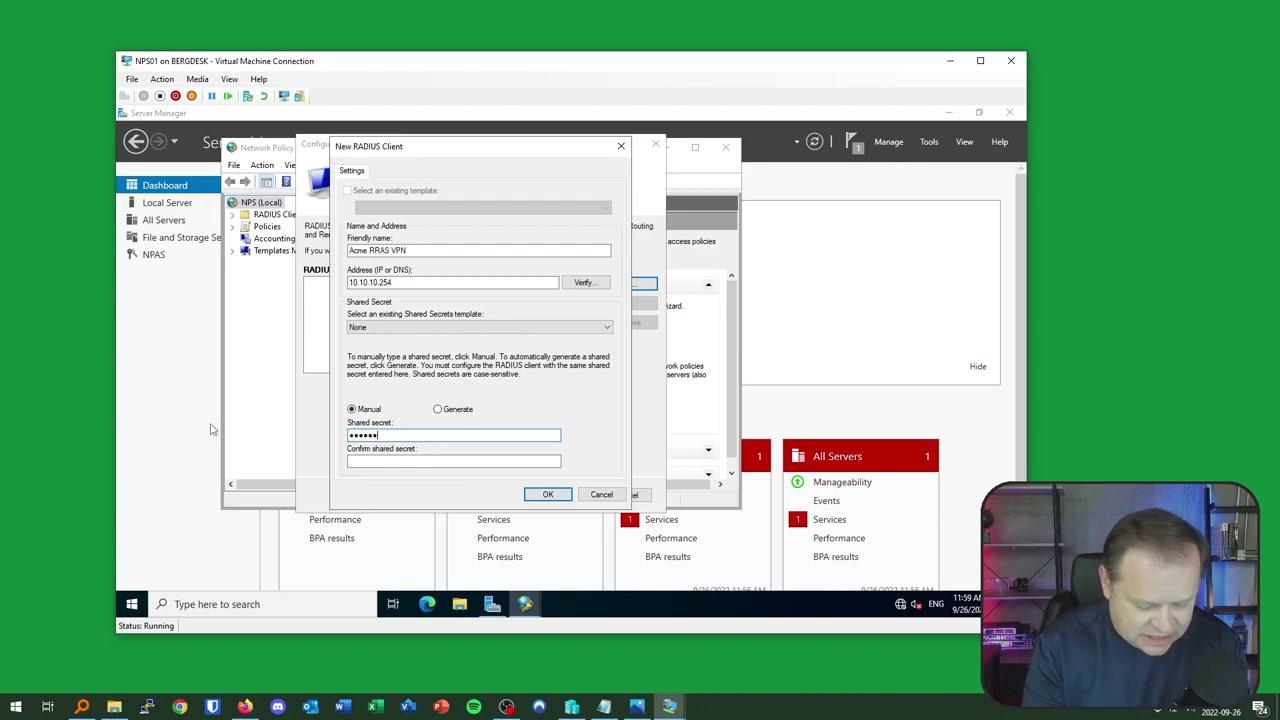
Step: Enter and confirm the shared secret, save the Acme RRAS VPN RADIUS client, and continue
key("Tab")
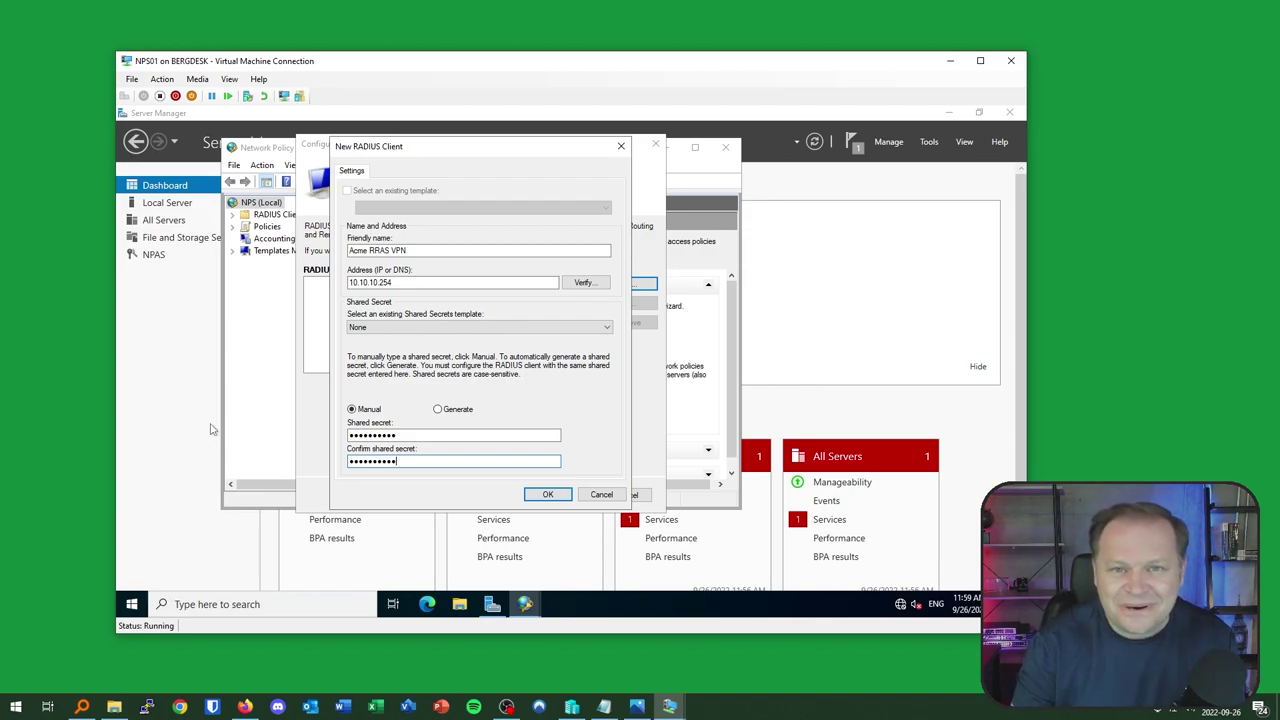
left_click(535, 500)
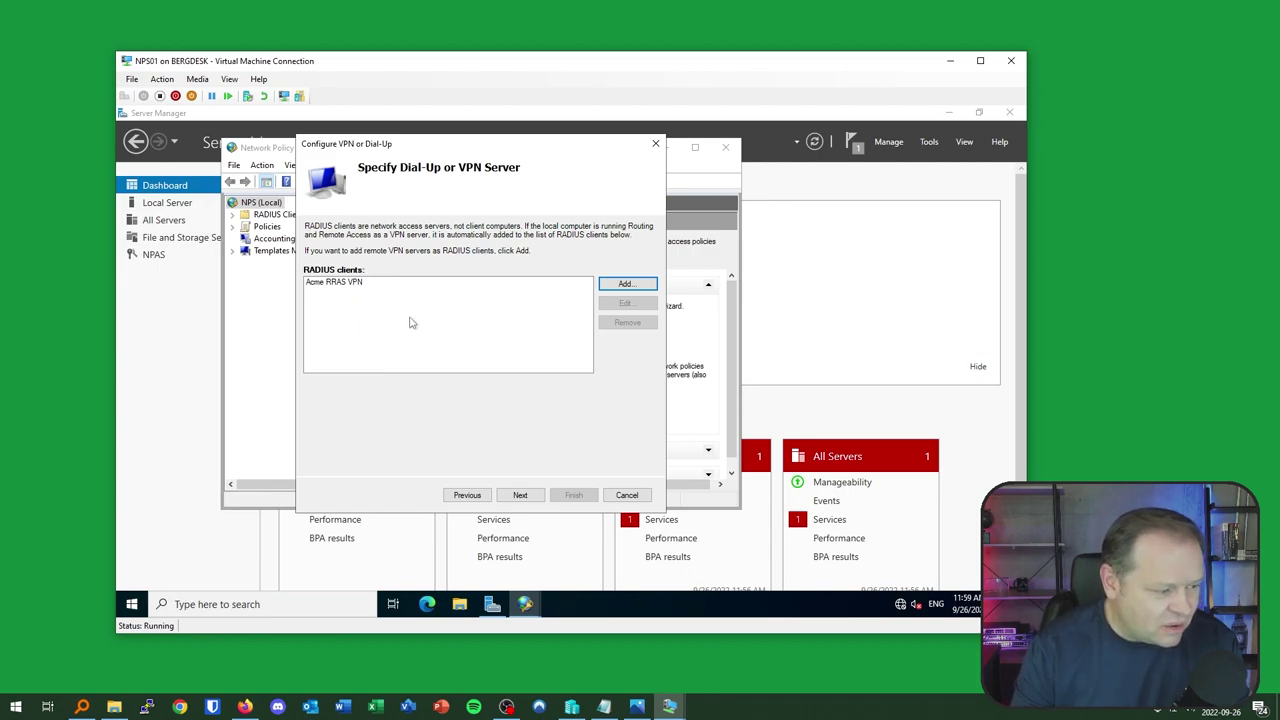
left_click(520, 495)
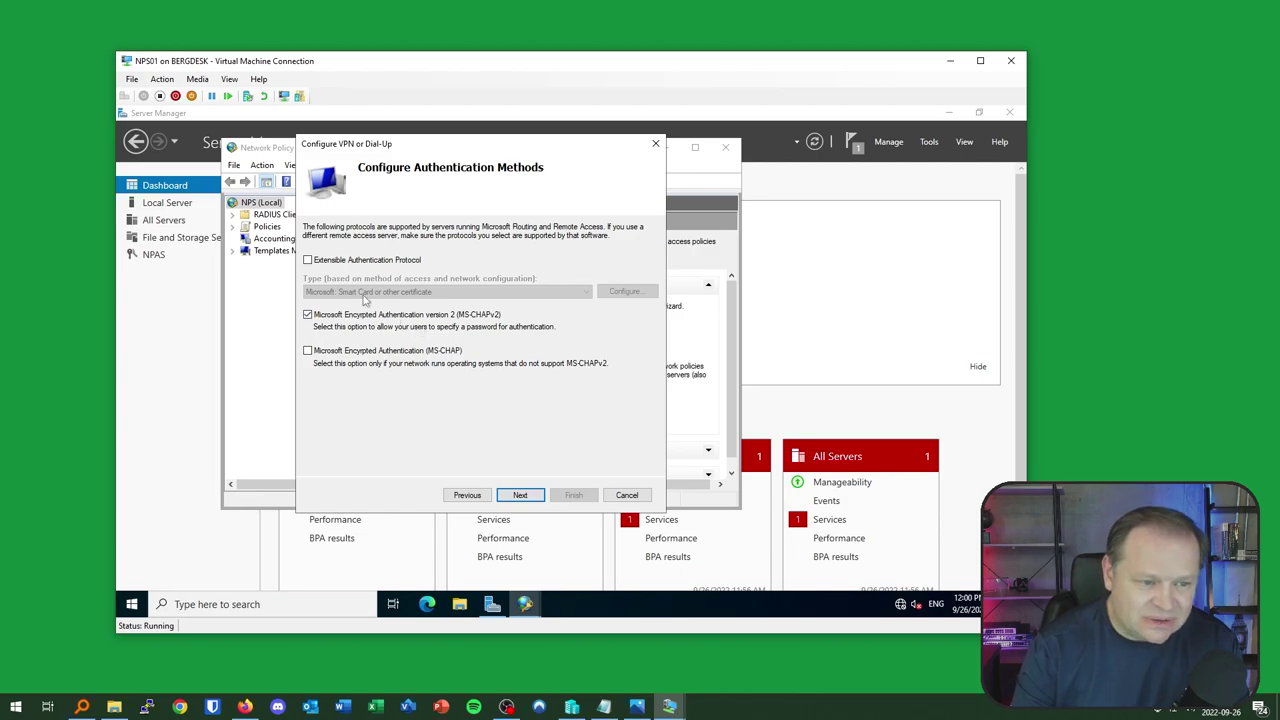
Step: Enable Extensible Authentication Protocol with type Secured password (EAP-MSCHAP v2), leaving its settings unchanged
left_click(307, 260)
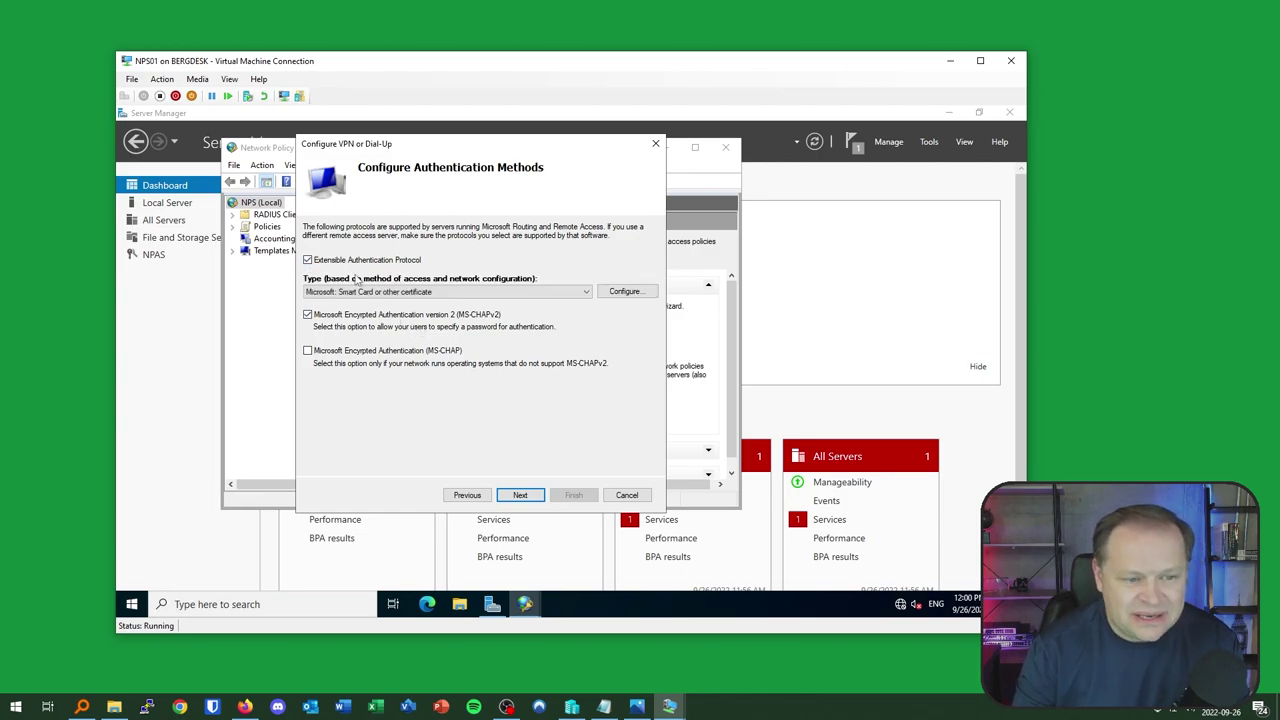
left_click(427, 292)
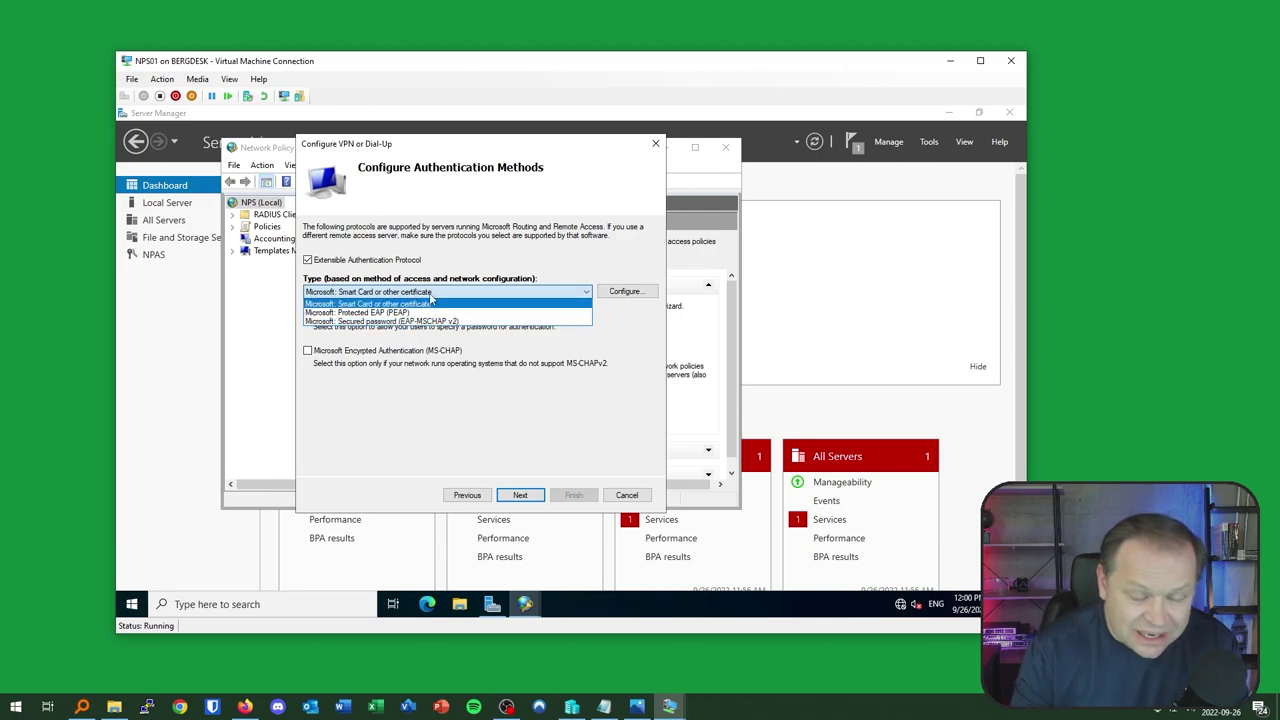
left_click(455, 322)
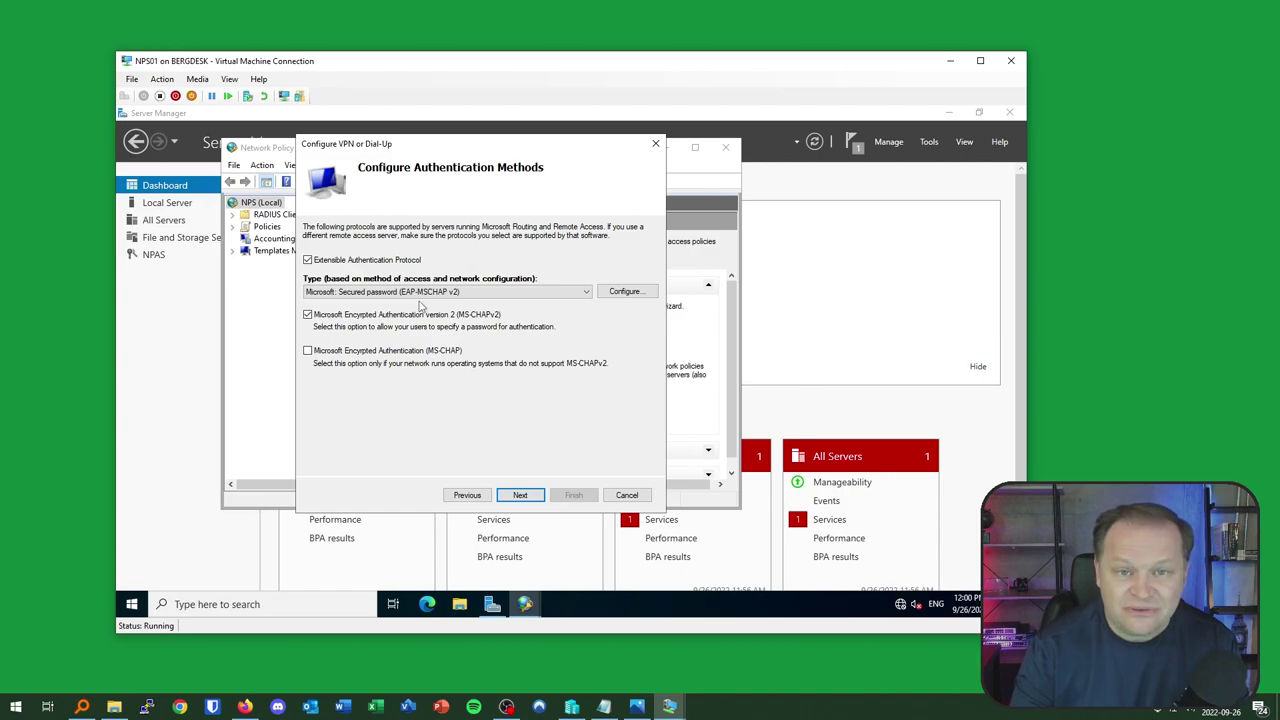
left_click(623, 291)
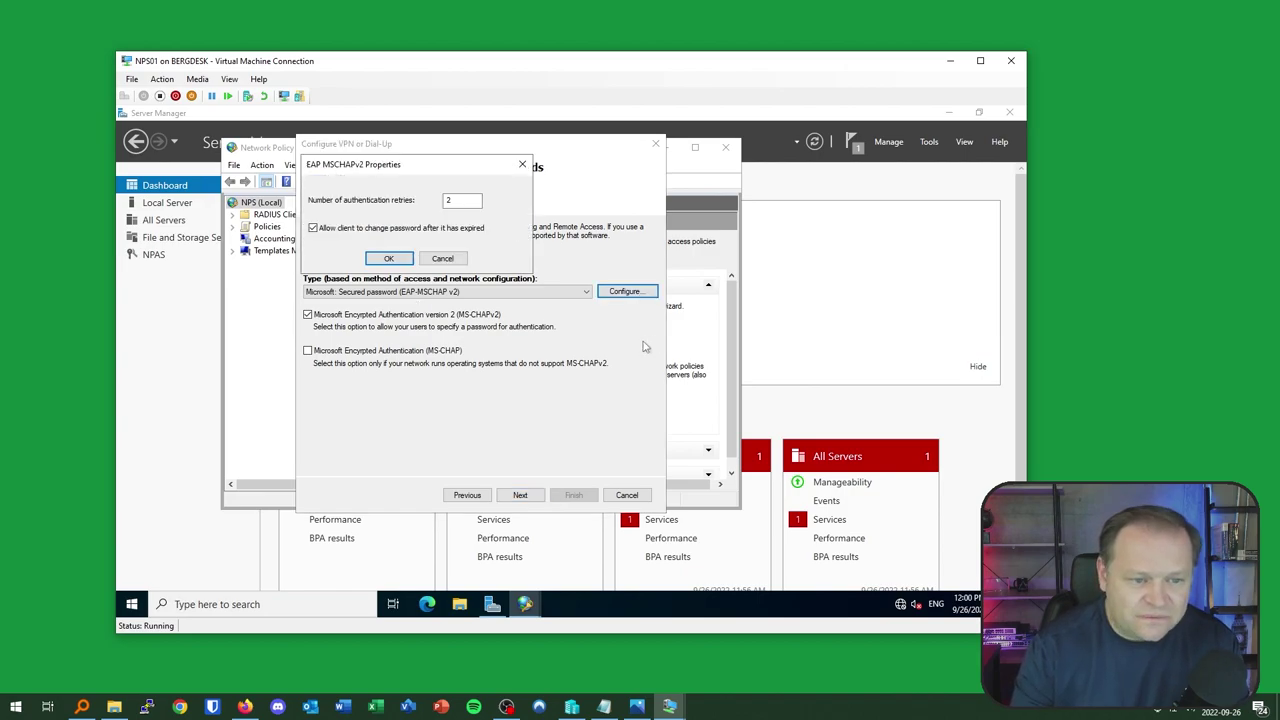
left_click(442, 258)
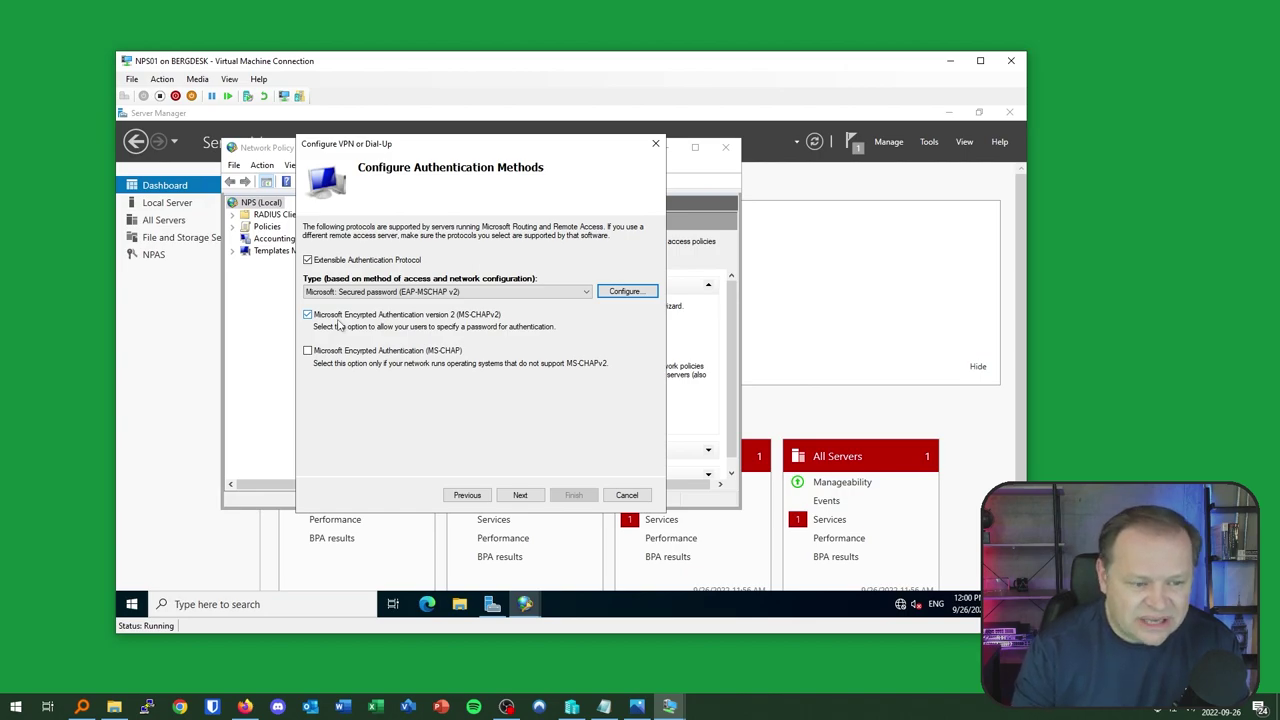
left_click(520, 495)
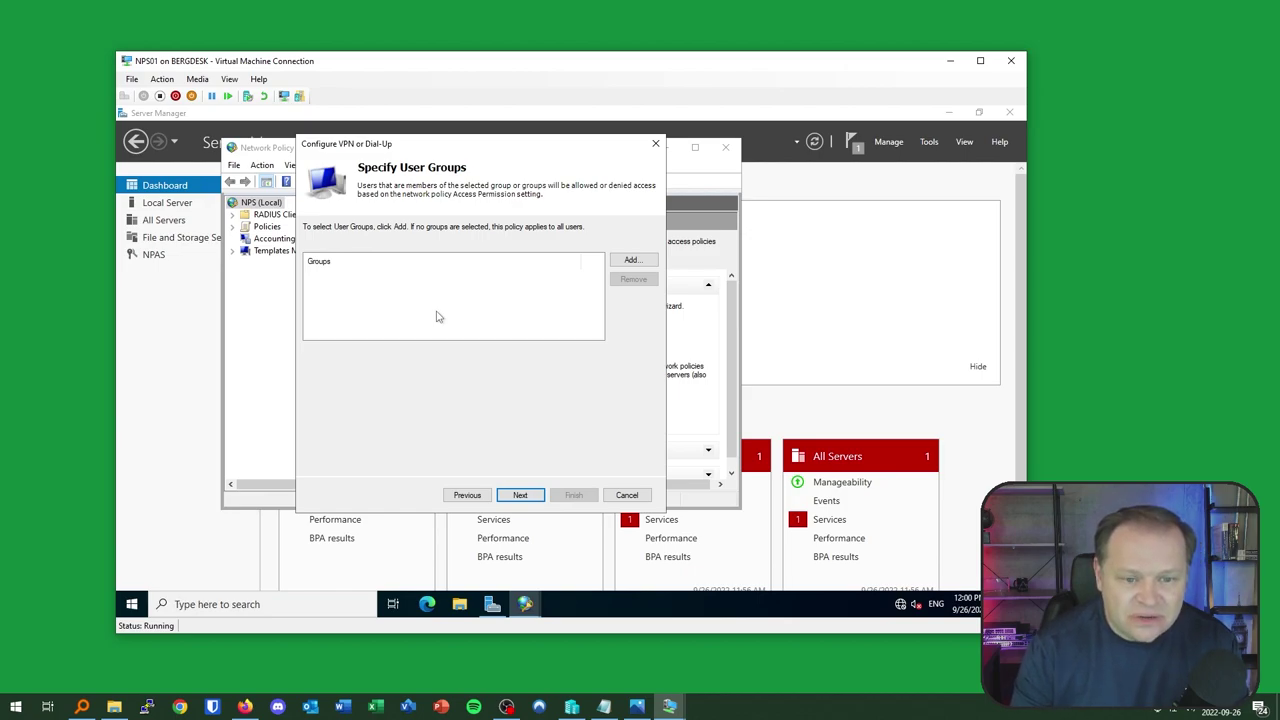
Step: Add the ACME\VPN_Access group, found by searching 'vpn', as the policy's user group
left_click(631, 260)
type("vpn")
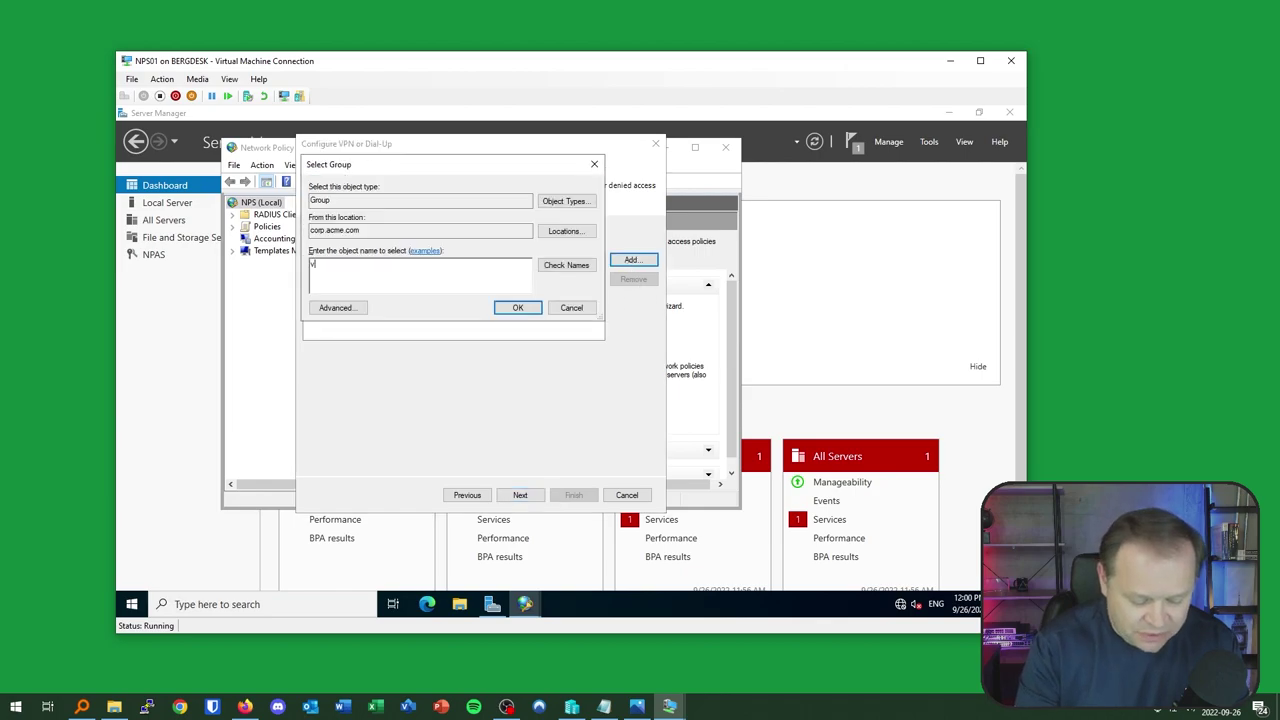
left_click(556, 265)
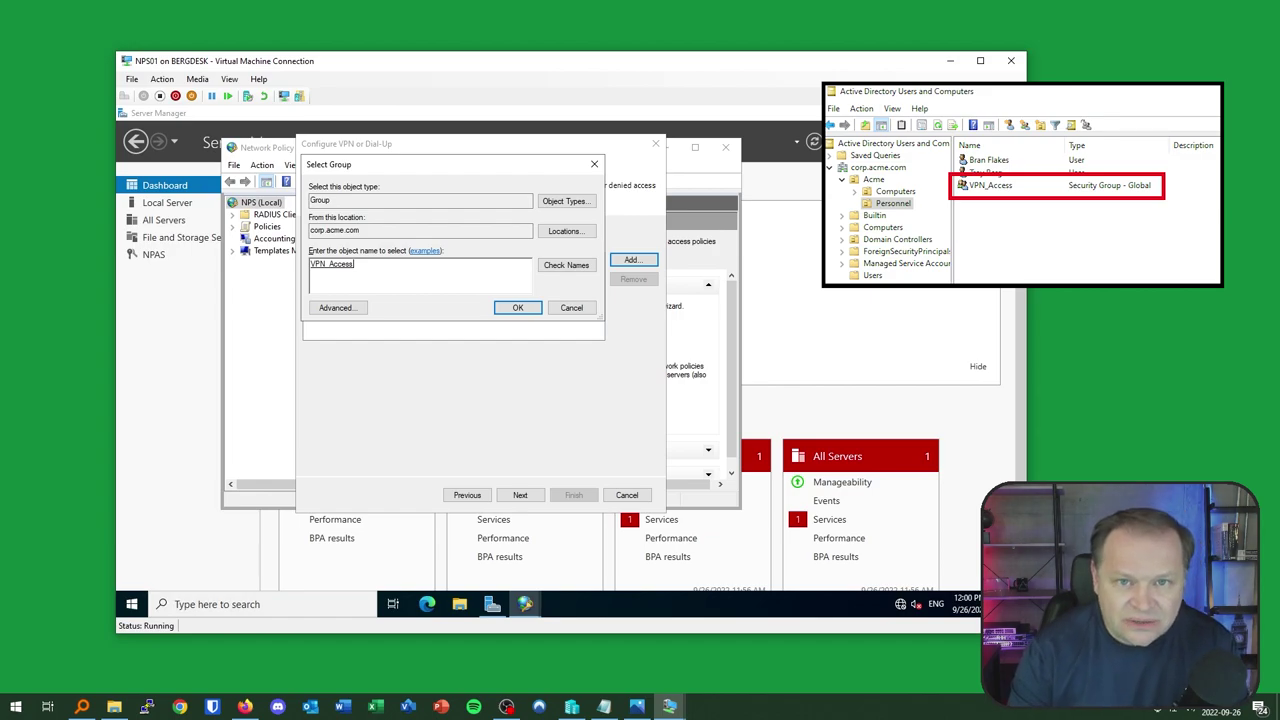
left_click(510, 309)
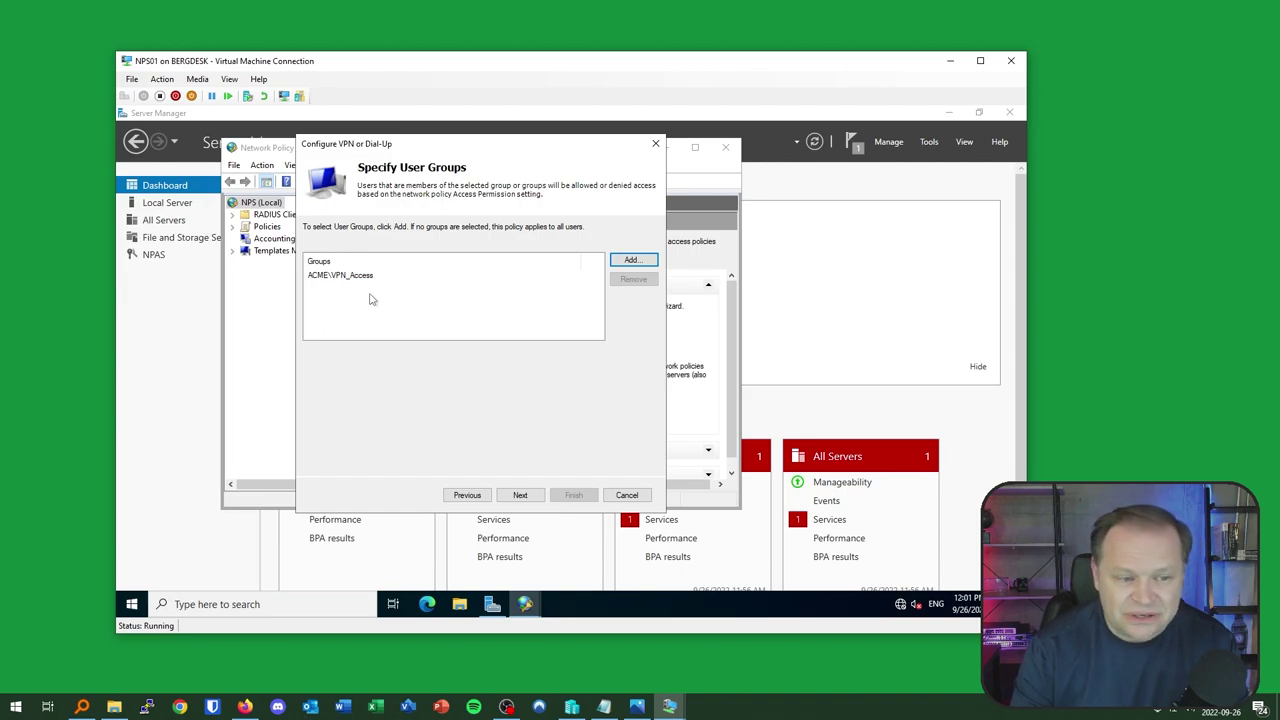
left_click(522, 495)
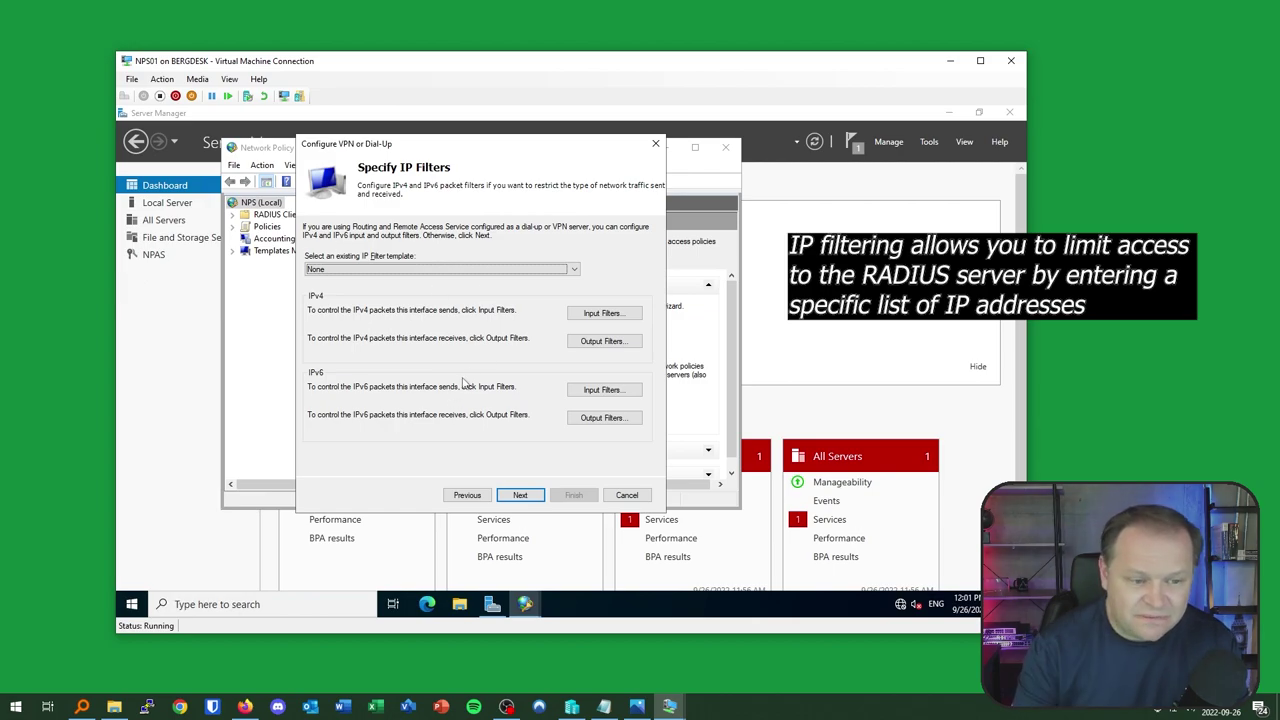
Step: Skip IP filters and clear Basic and Strong encryption, leaving only Strongest (MPPE 128-bit)
left_click(519, 498)
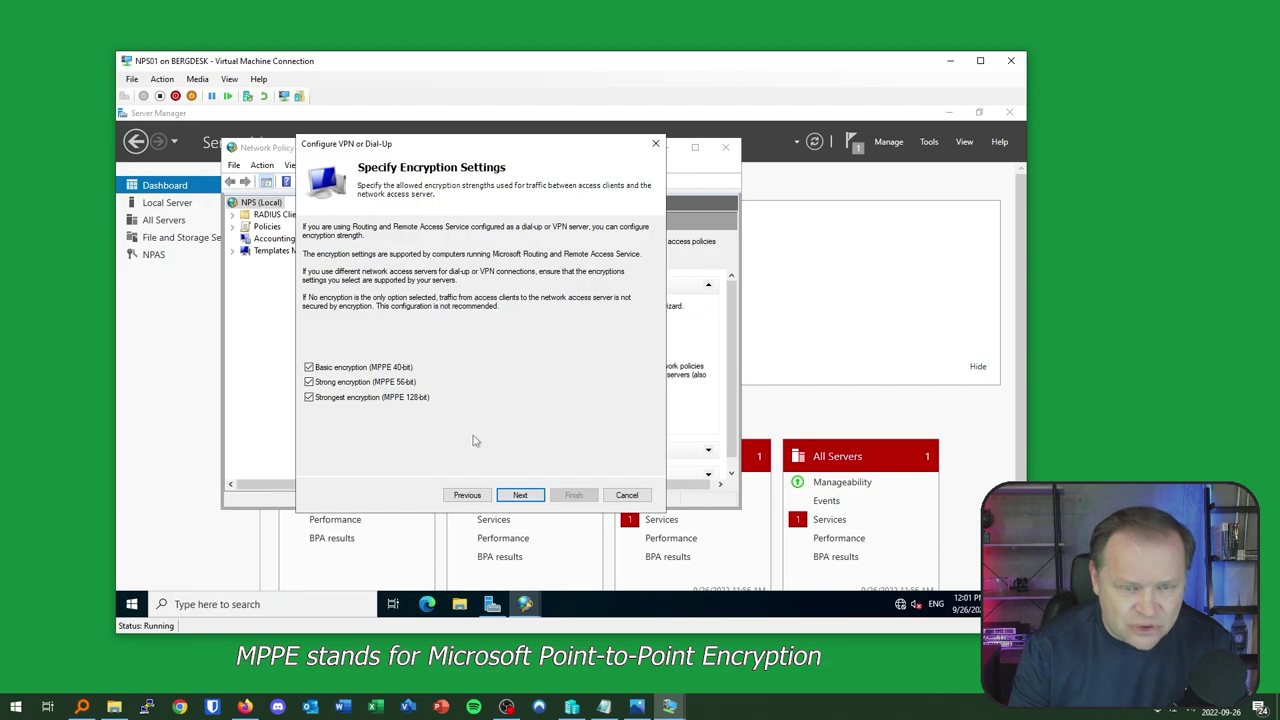
left_click(309, 367)
left_click(309, 382)
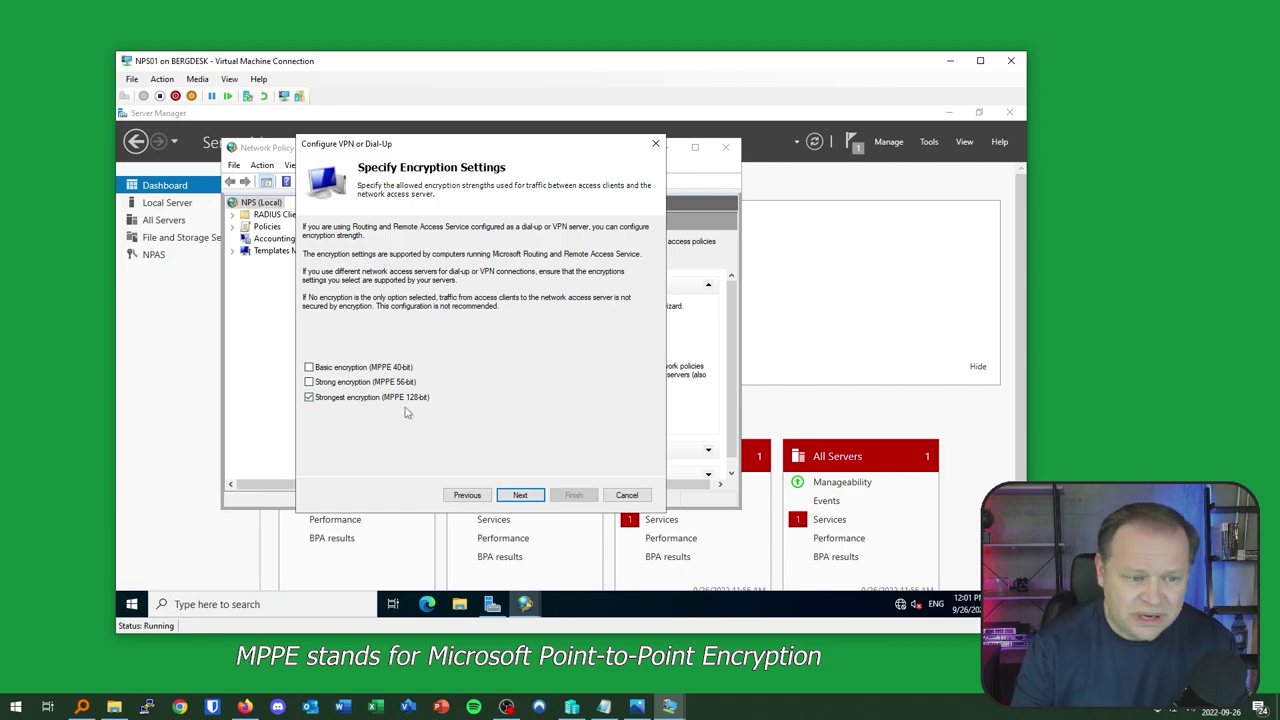
Step: Skip the realm name page and finish the wizard to create the Acme VPN policies
left_click(520, 494)
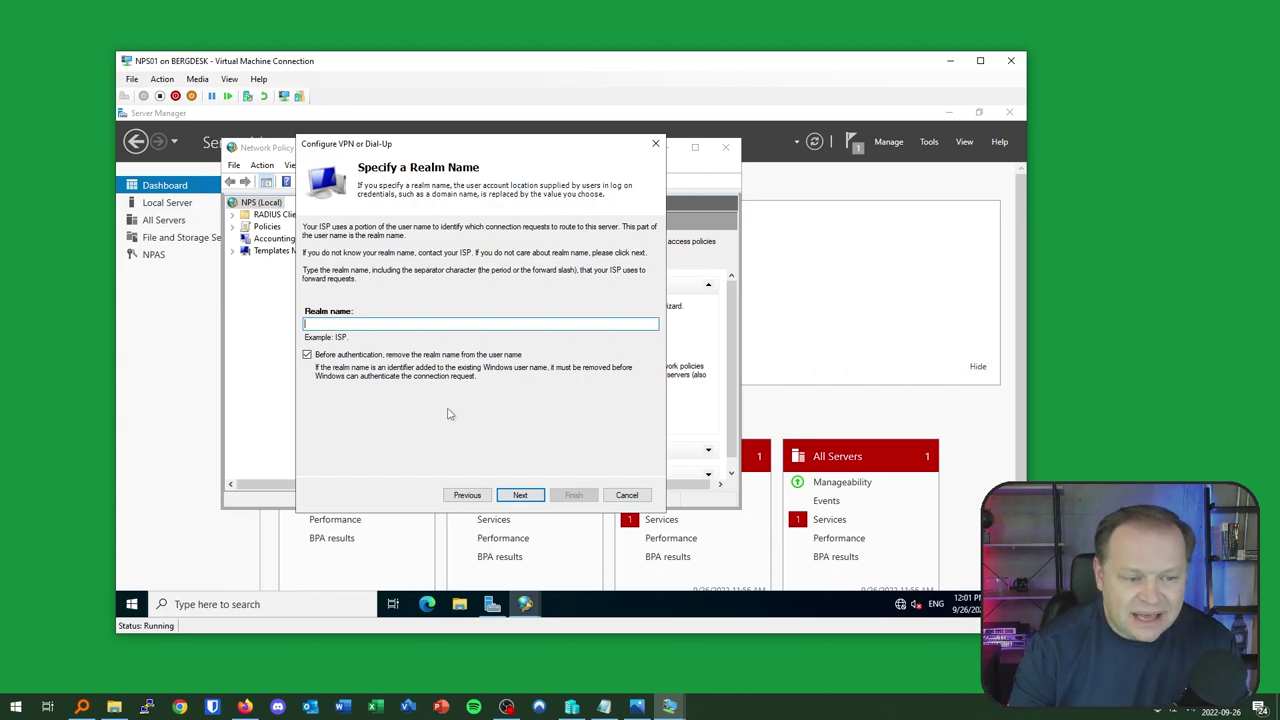
left_click(537, 496)
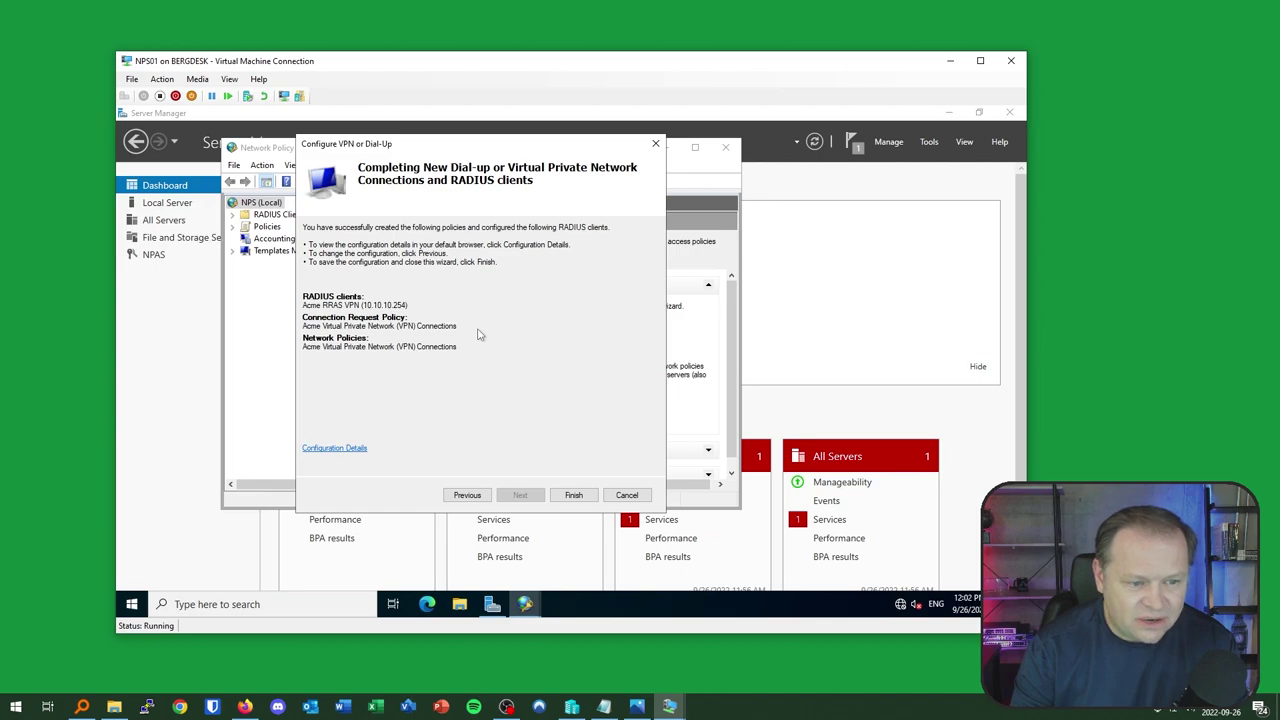
left_click(568, 495)
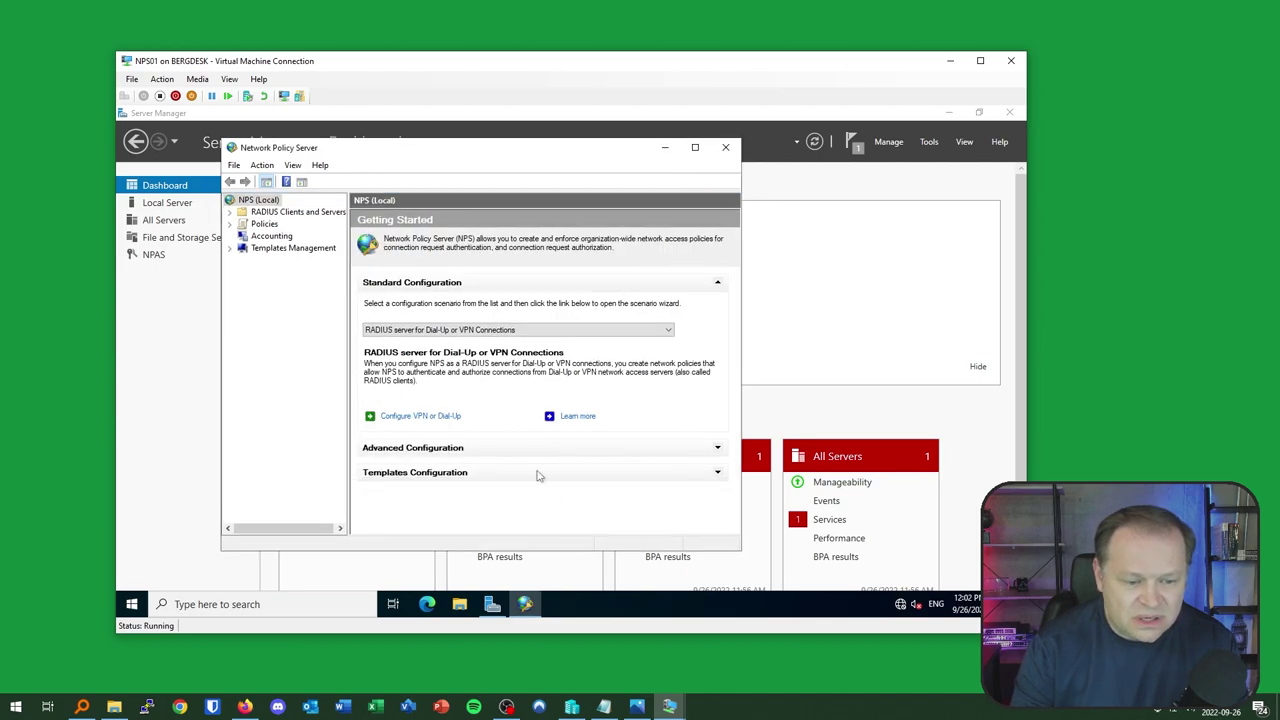
Step: Inspect the Acme RRAS VPN RADIUS client's properties under RADIUS Clients and Servers
left_click(255, 215)
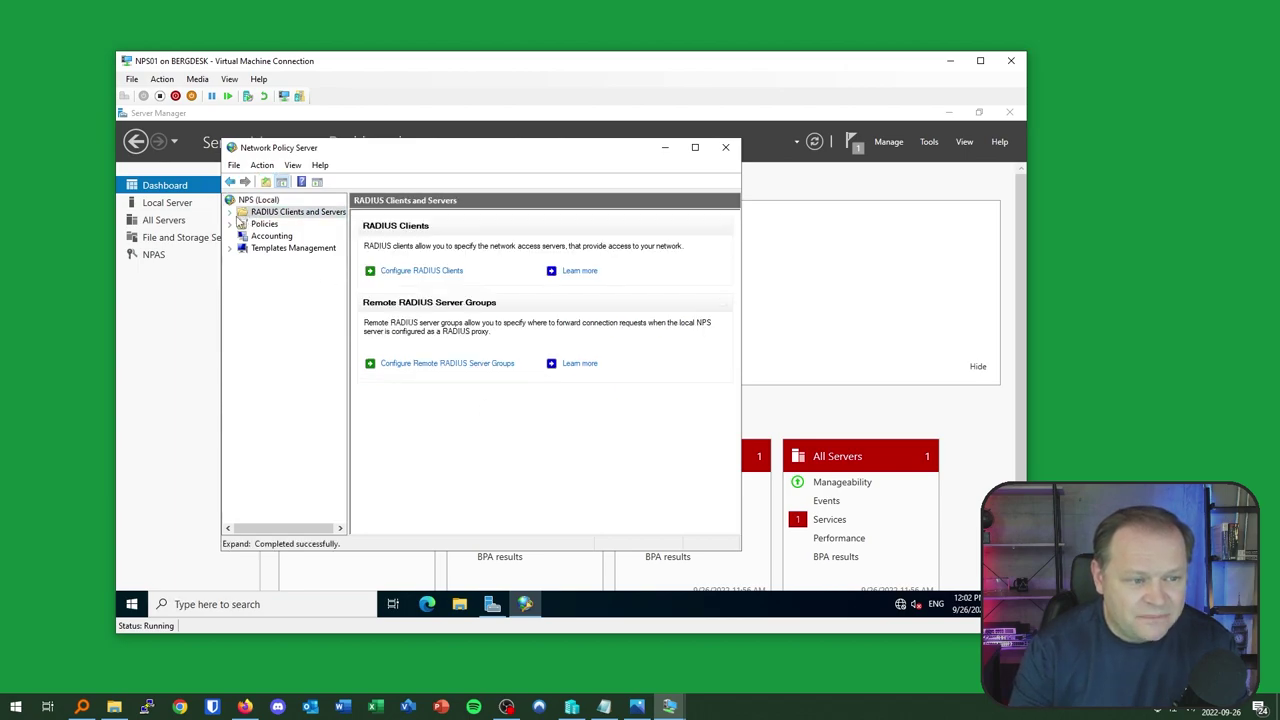
left_click(231, 213)
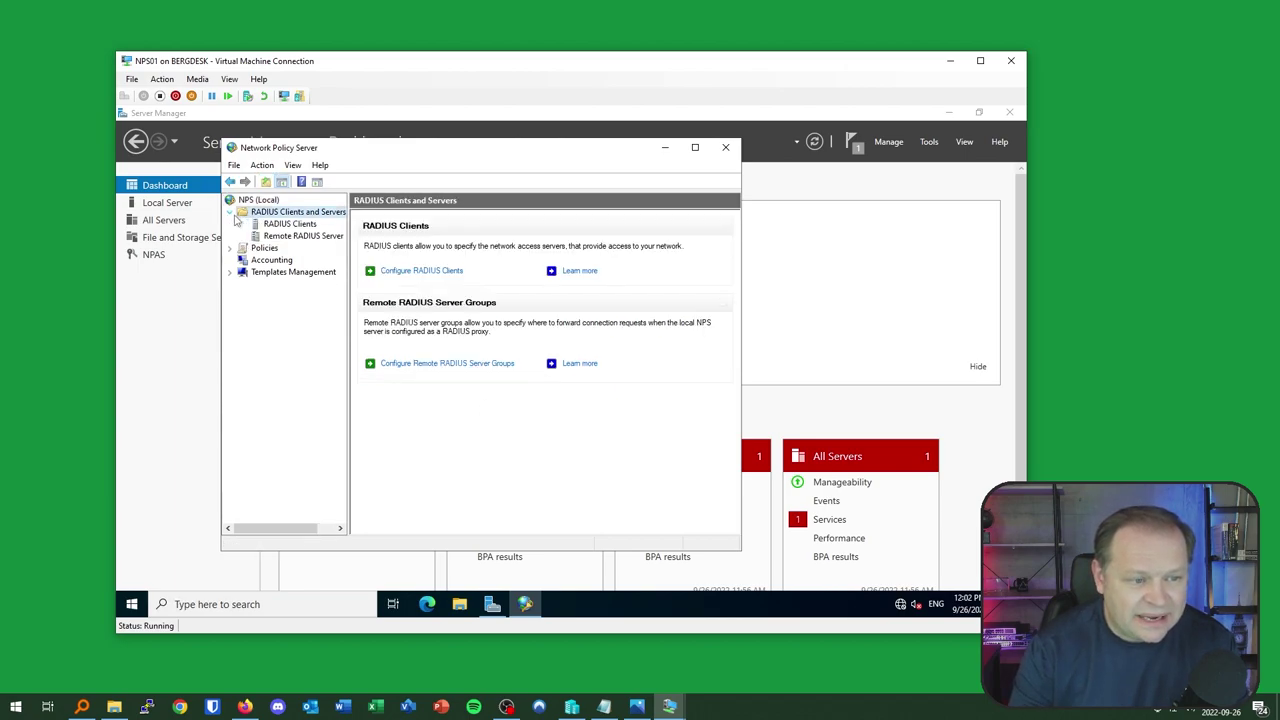
left_click(285, 225)
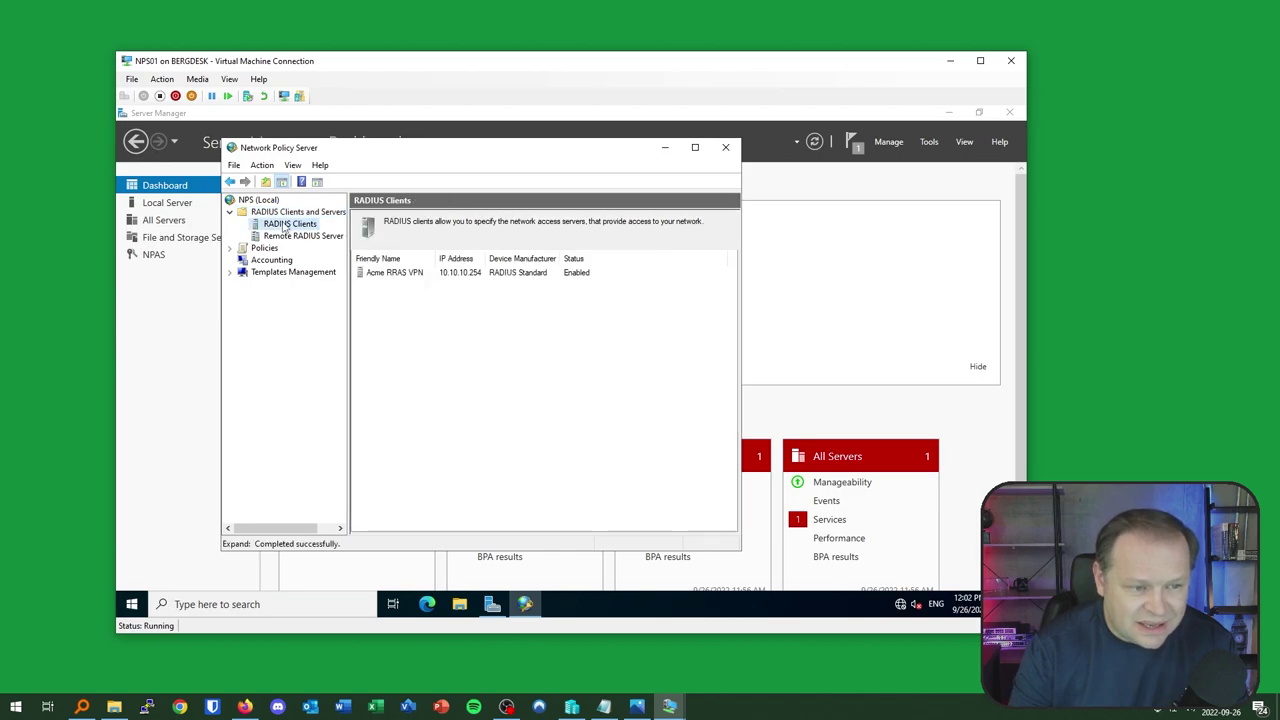
right_click(409, 281)
left_click(475, 349)
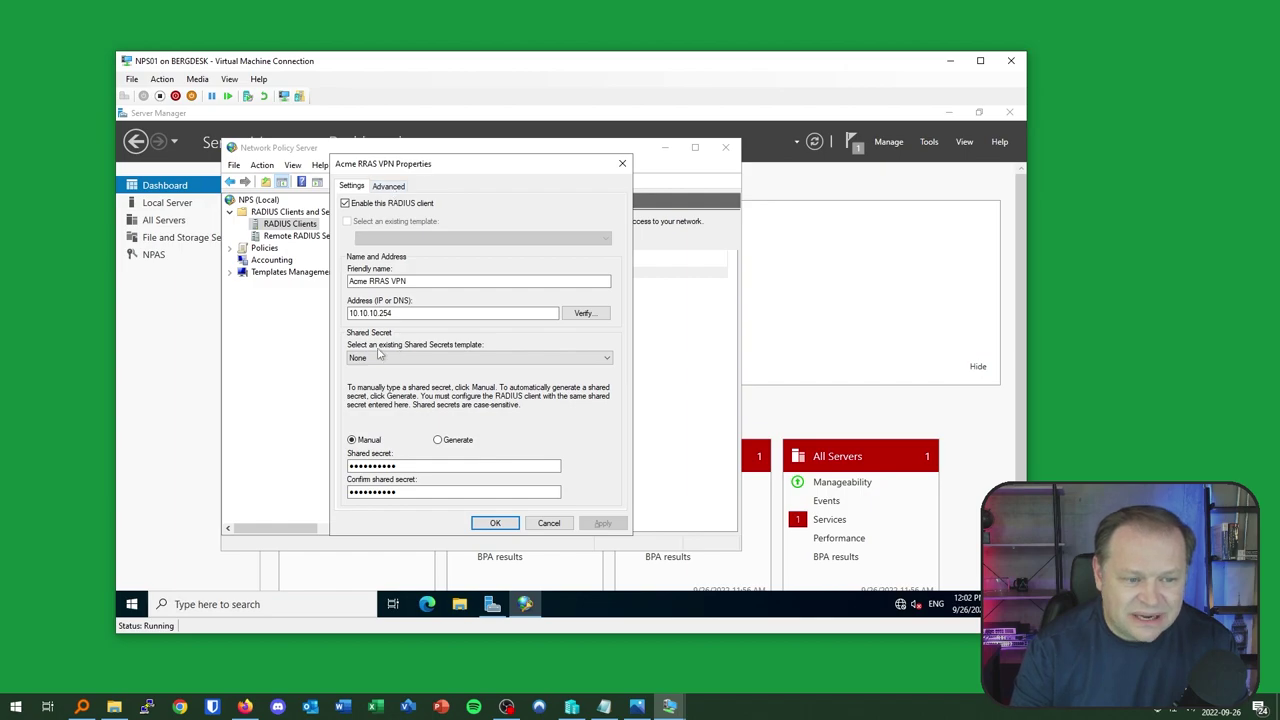
left_click(495, 523)
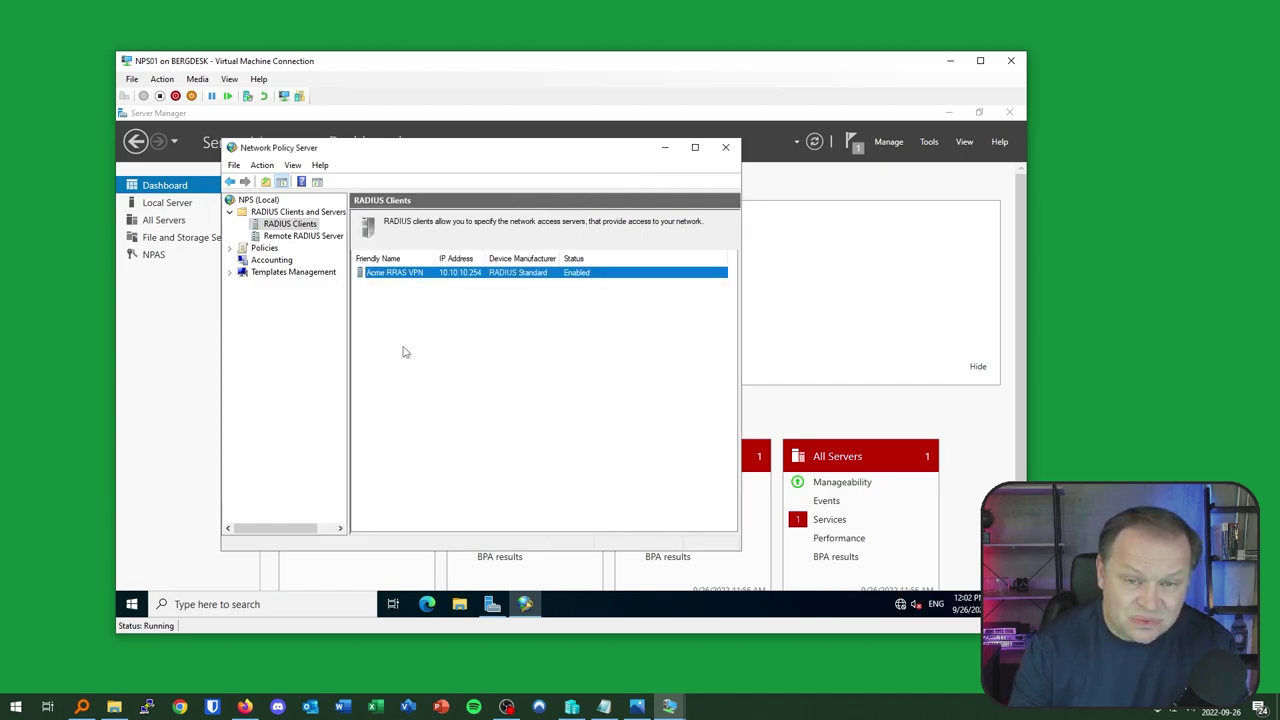
Step: Review the Acme VPN connection request policy and its properties under Policies
left_click(230, 248)
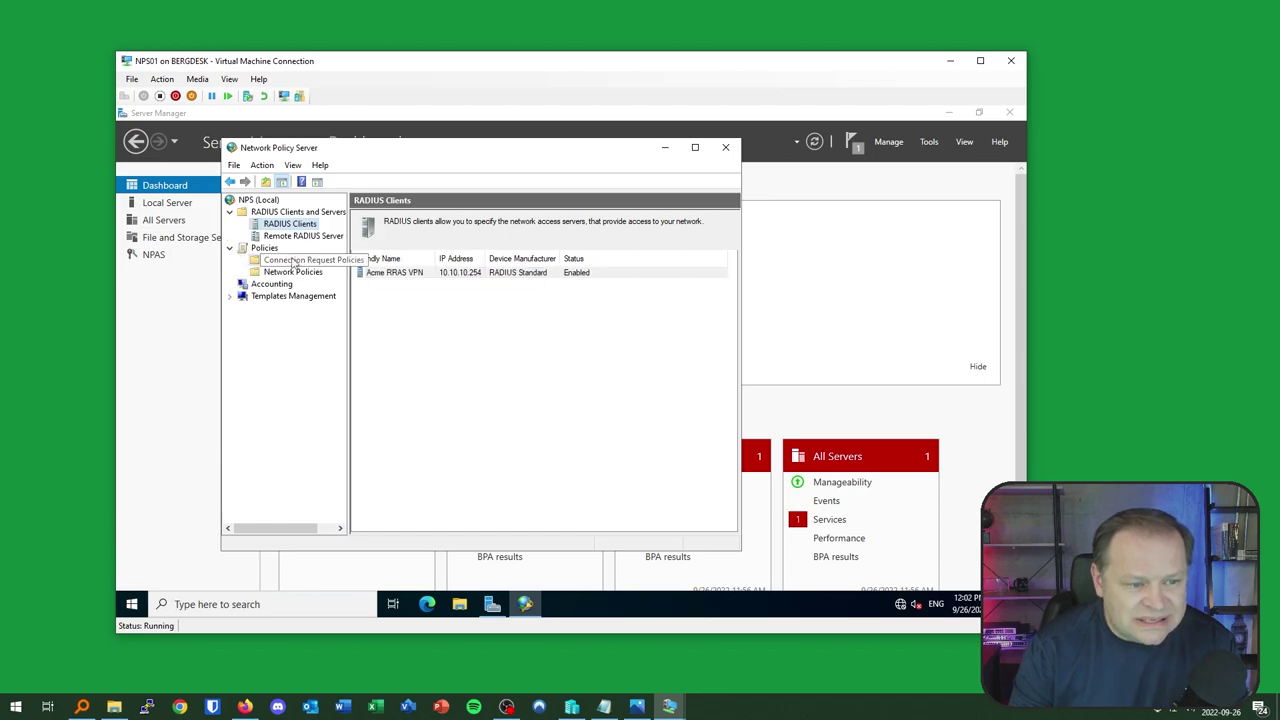
left_click(295, 260)
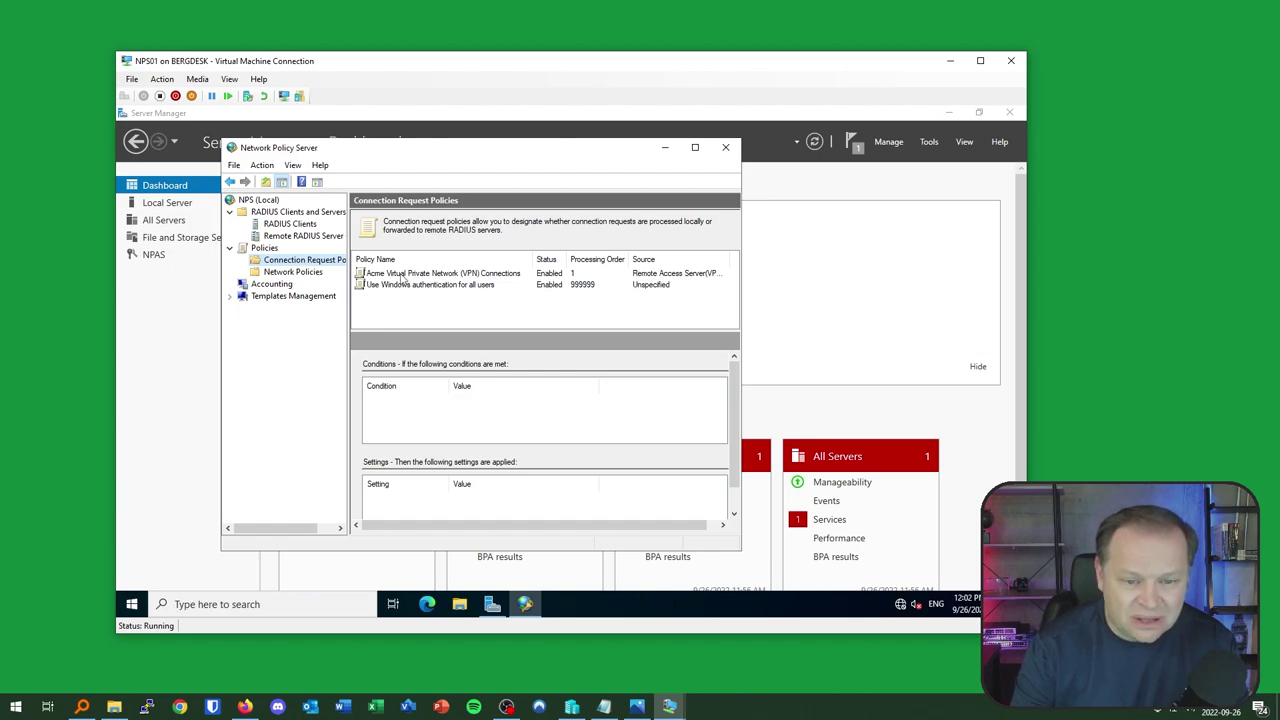
left_click(403, 276)
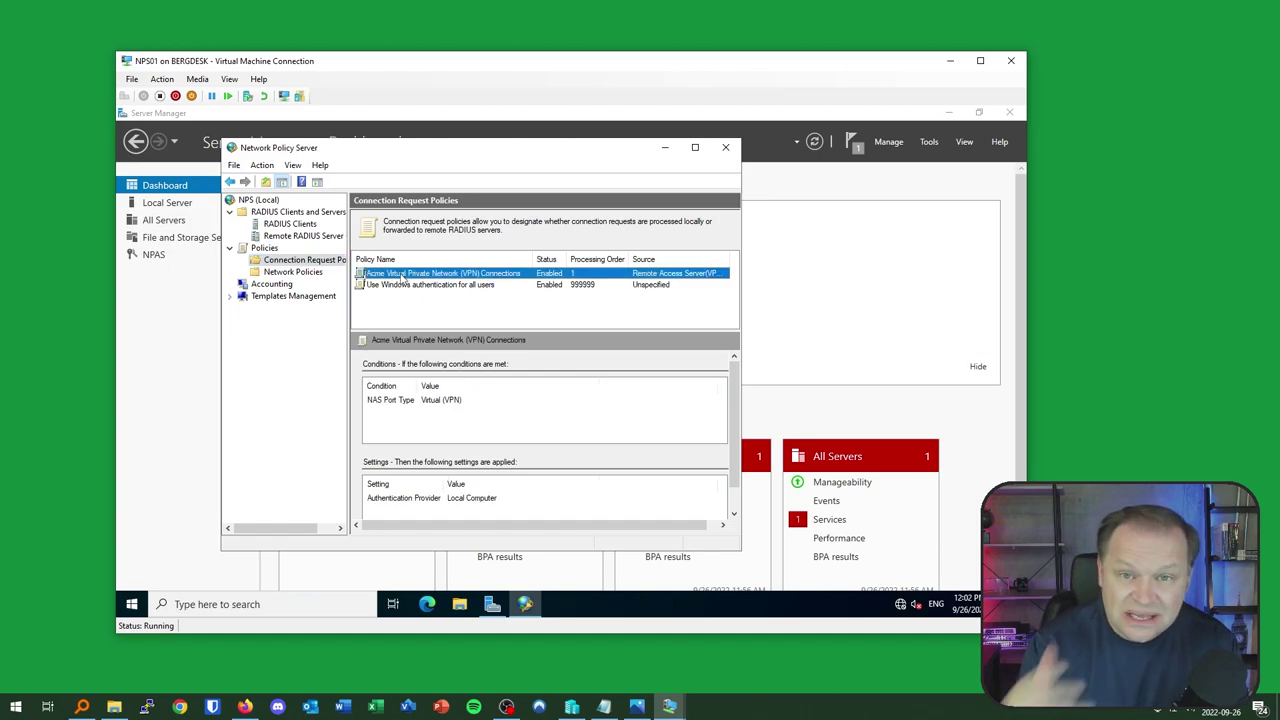
right_click(404, 276)
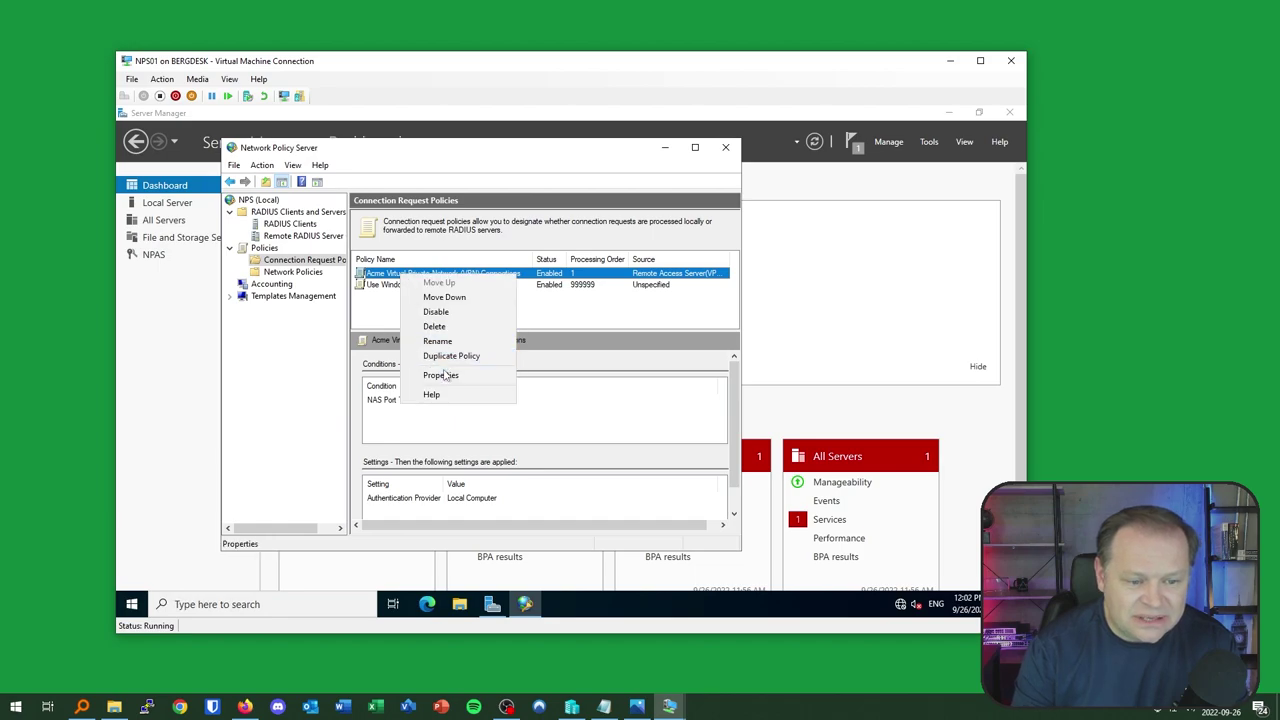
left_click(440, 375)
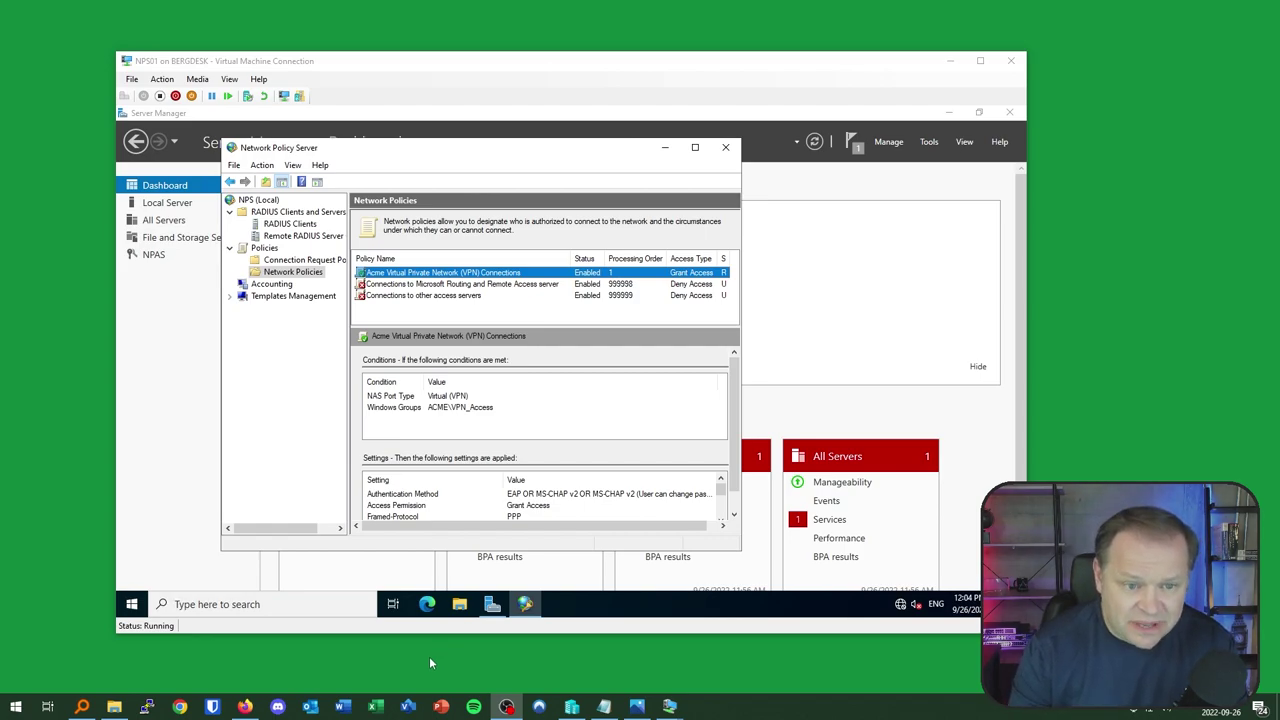
Step: Switch from the NPS machine to the RRAS machine and show the Server Manager Dashboard
left_click(950, 61)
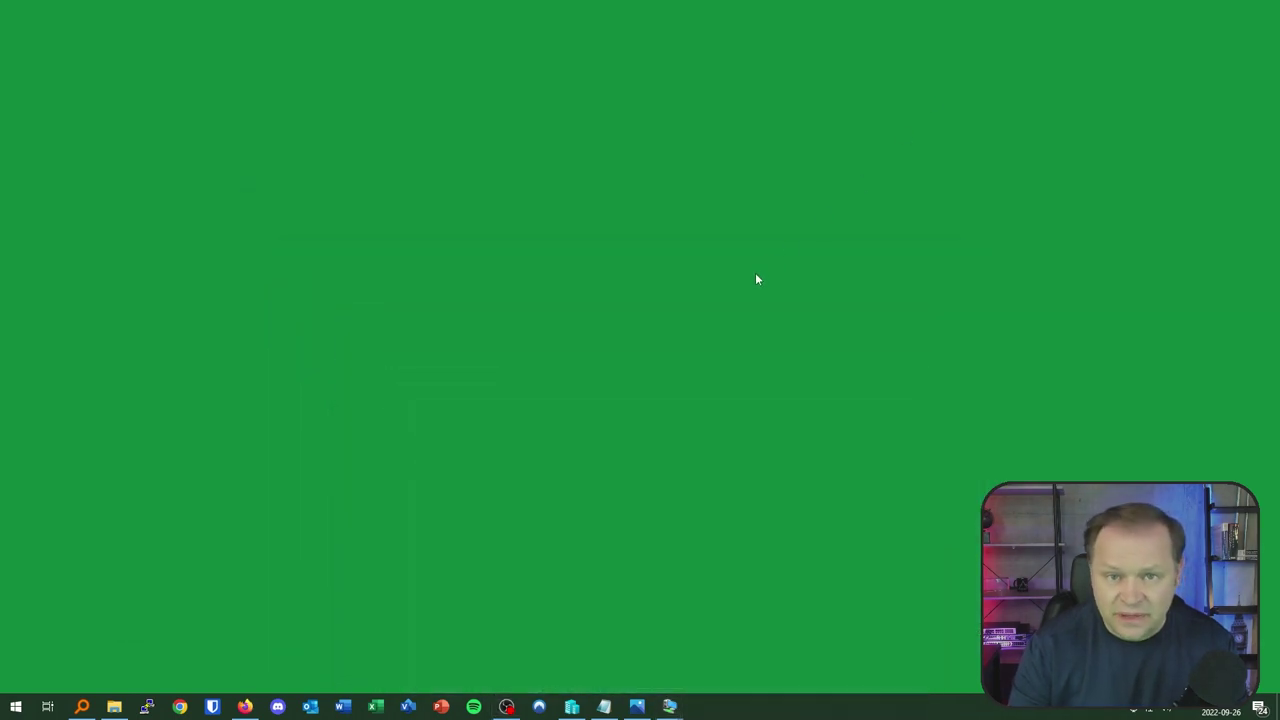
key("alt+Tab")
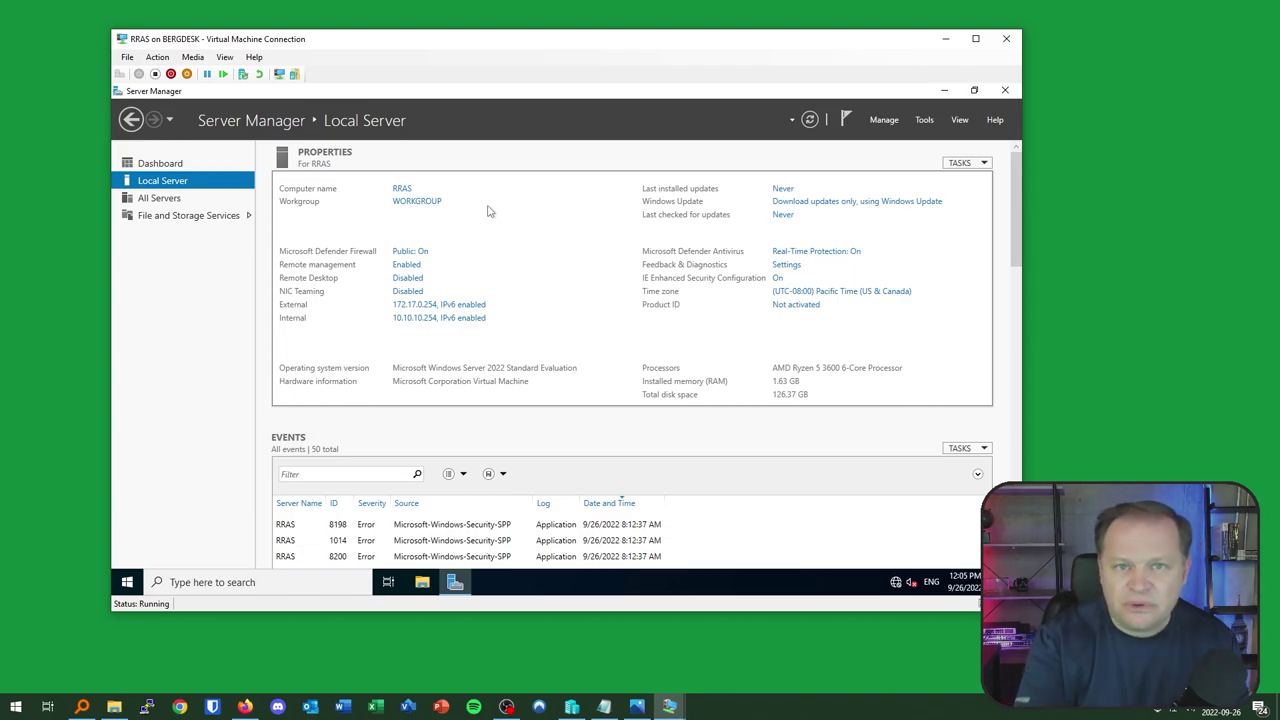
left_click(146, 163)
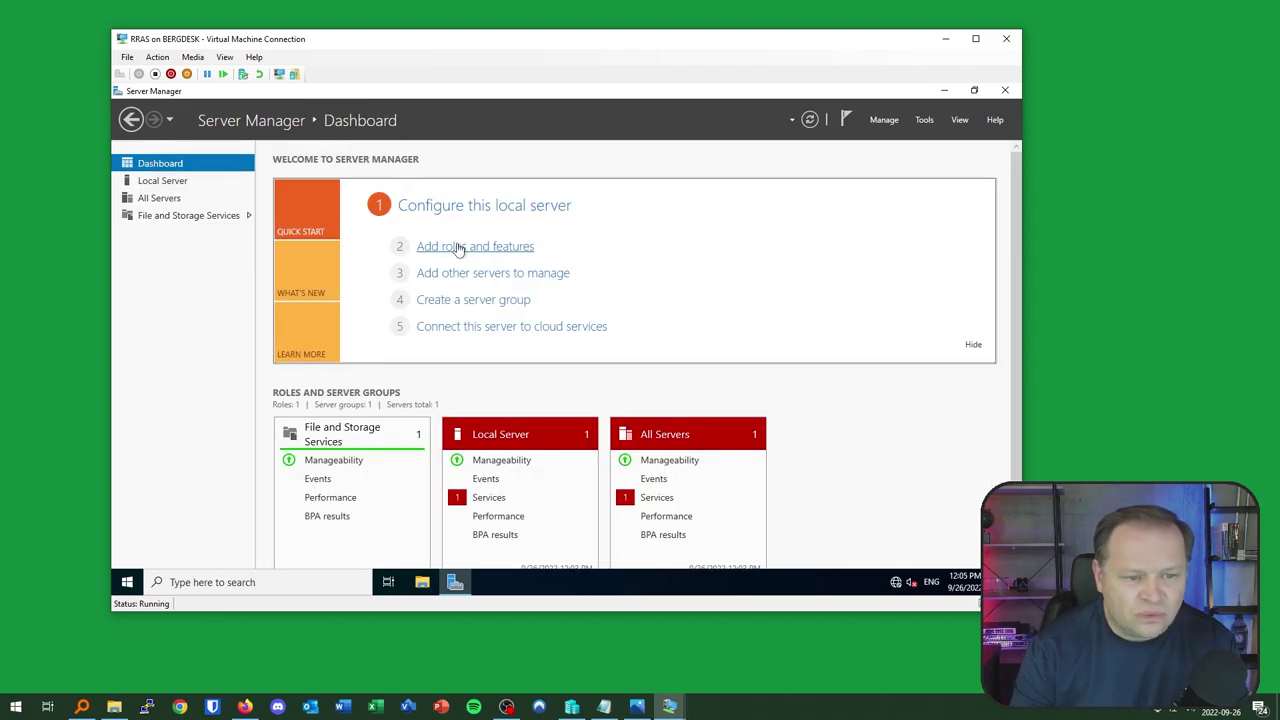
Step: Start a role-based installation on the RRAS server and select the Remote Access role
left_click(460, 248)
left_click(488, 460)
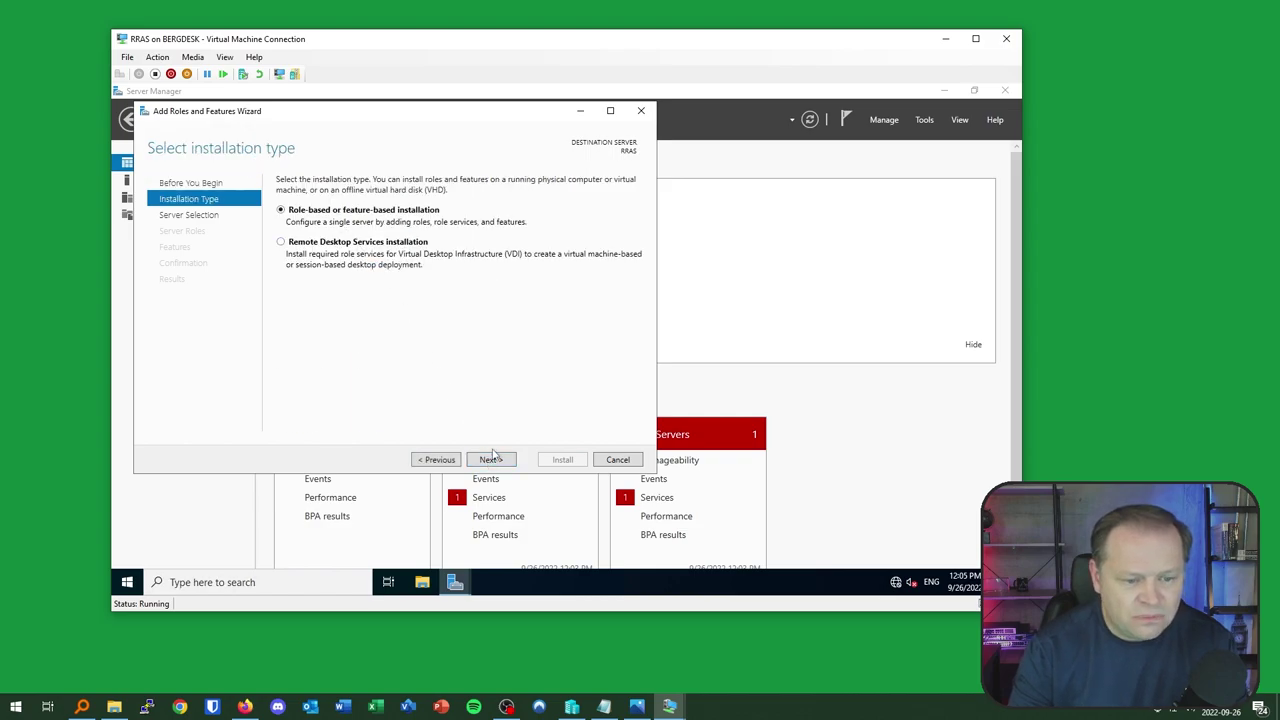
left_click(490, 460)
left_click(490, 460)
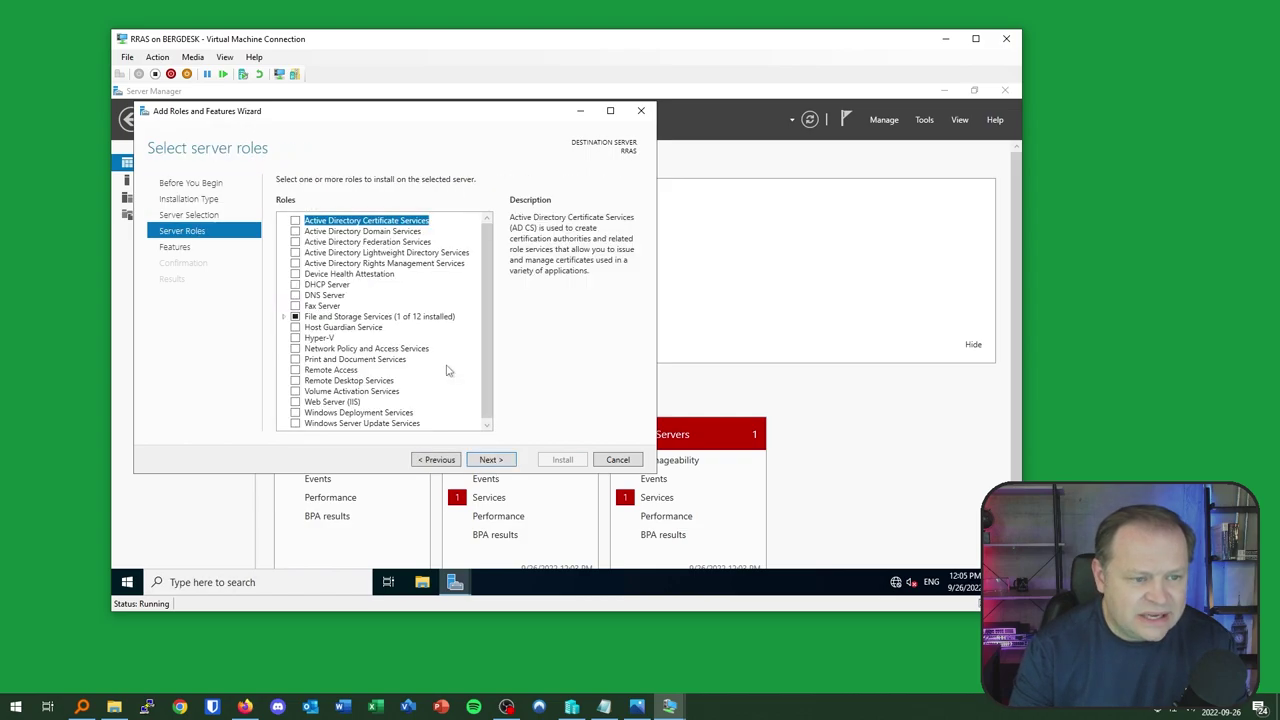
left_click(448, 460)
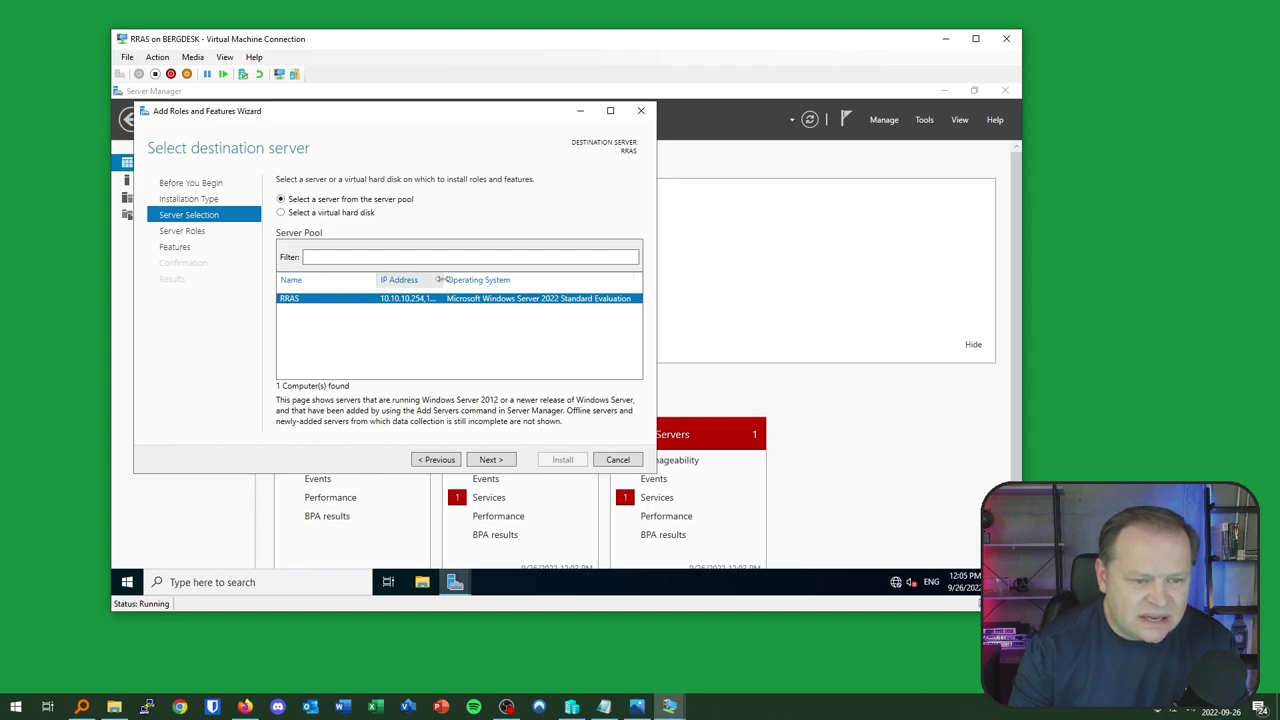
left_click_drag(444, 280, 505, 282)
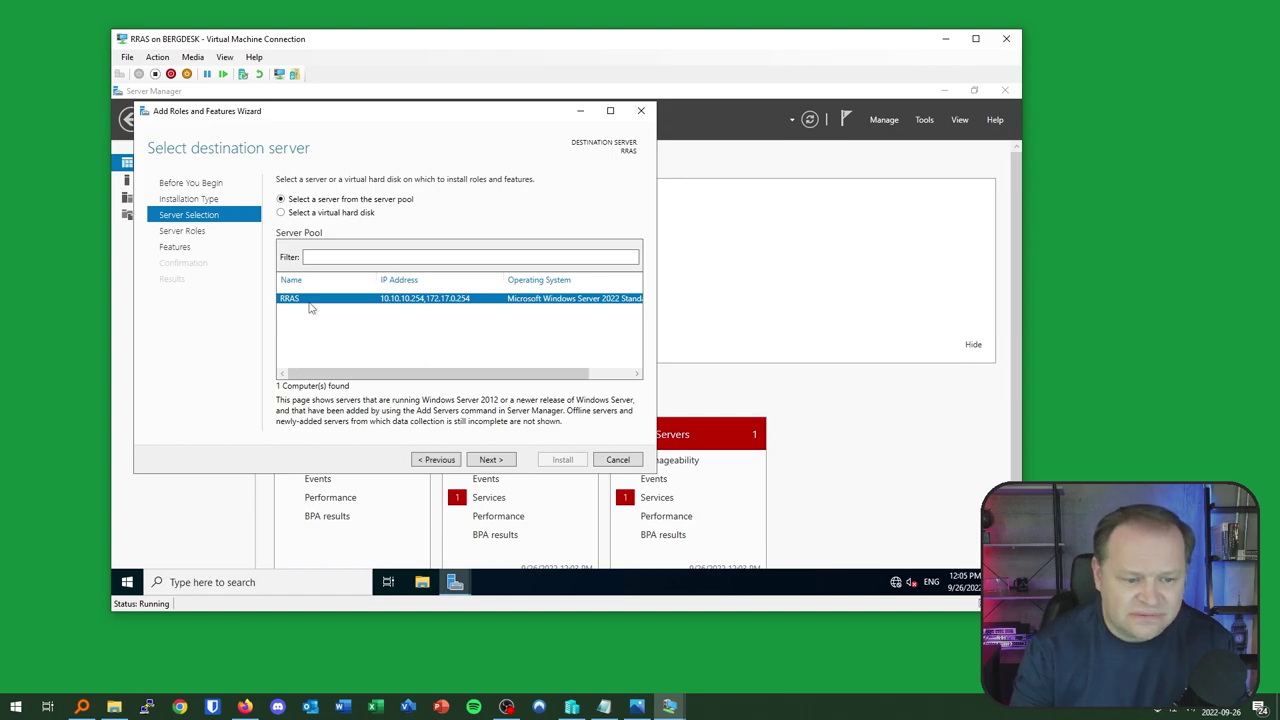
left_click(478, 459)
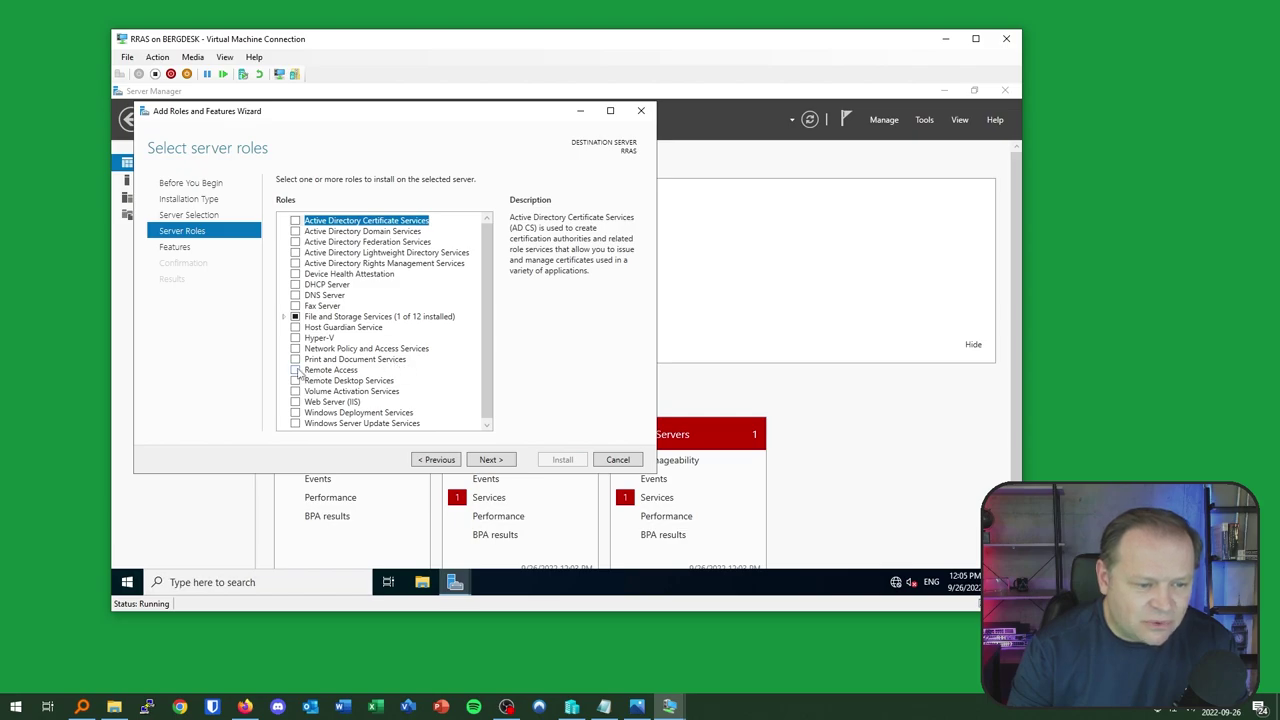
left_click(296, 370)
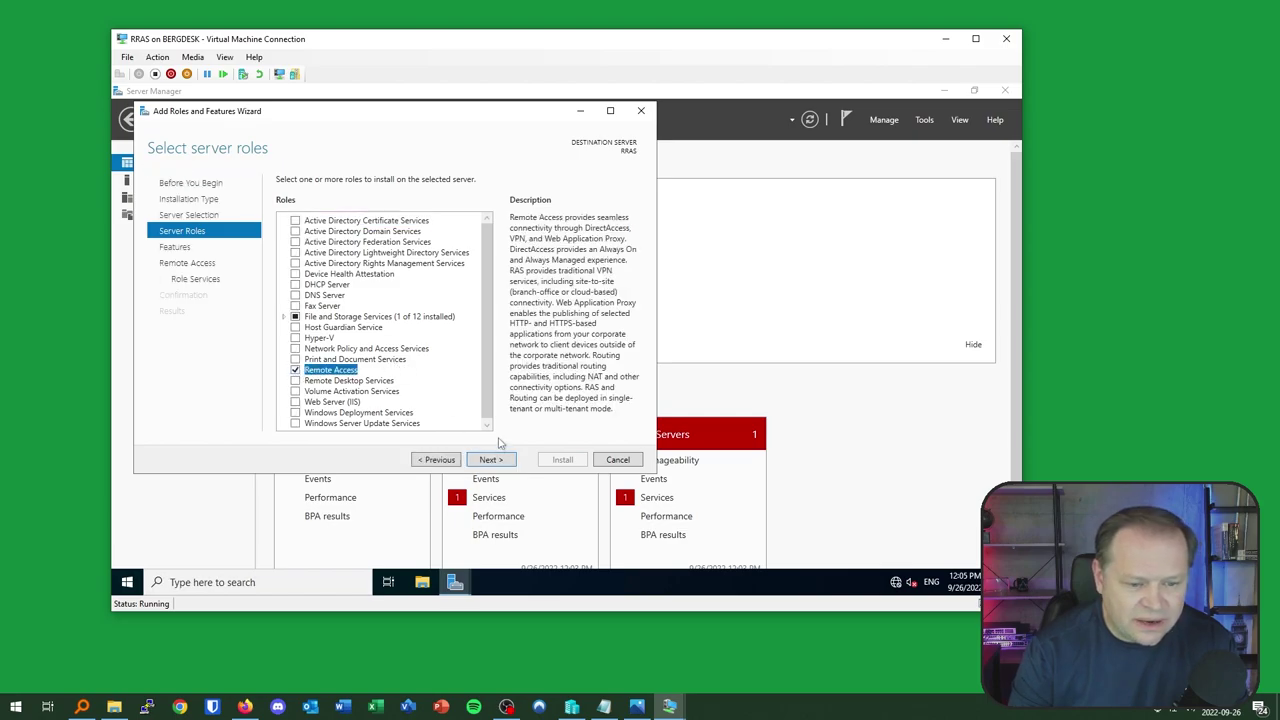
left_click(489, 460)
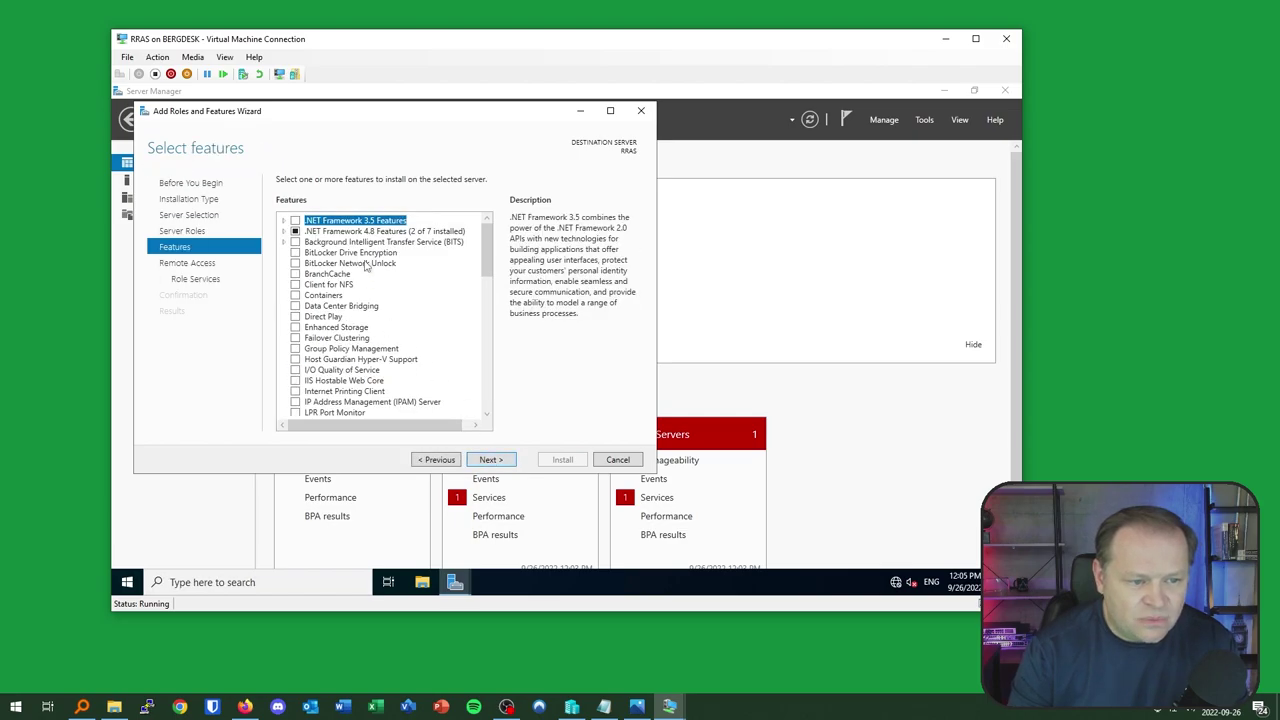
left_click(512, 463)
left_click(489, 460)
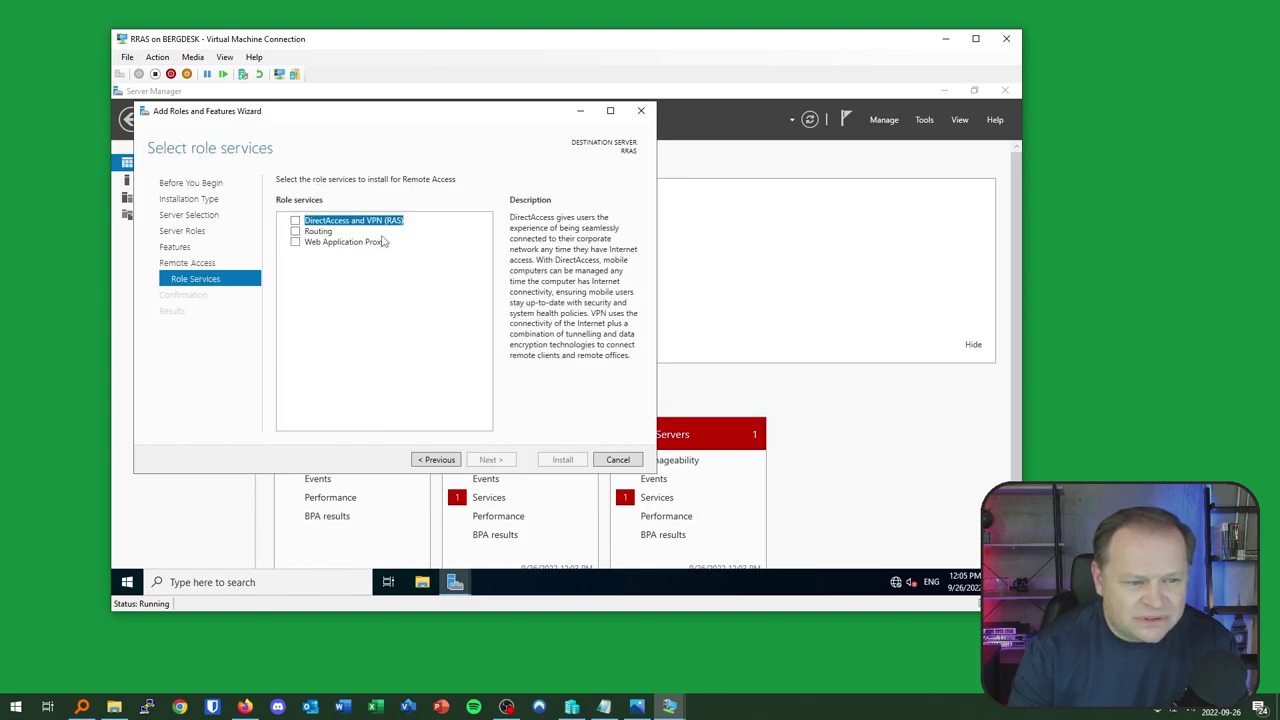
Step: Add DirectAccess and VPN (RAS) with its required web server features and install
left_click(296, 222)
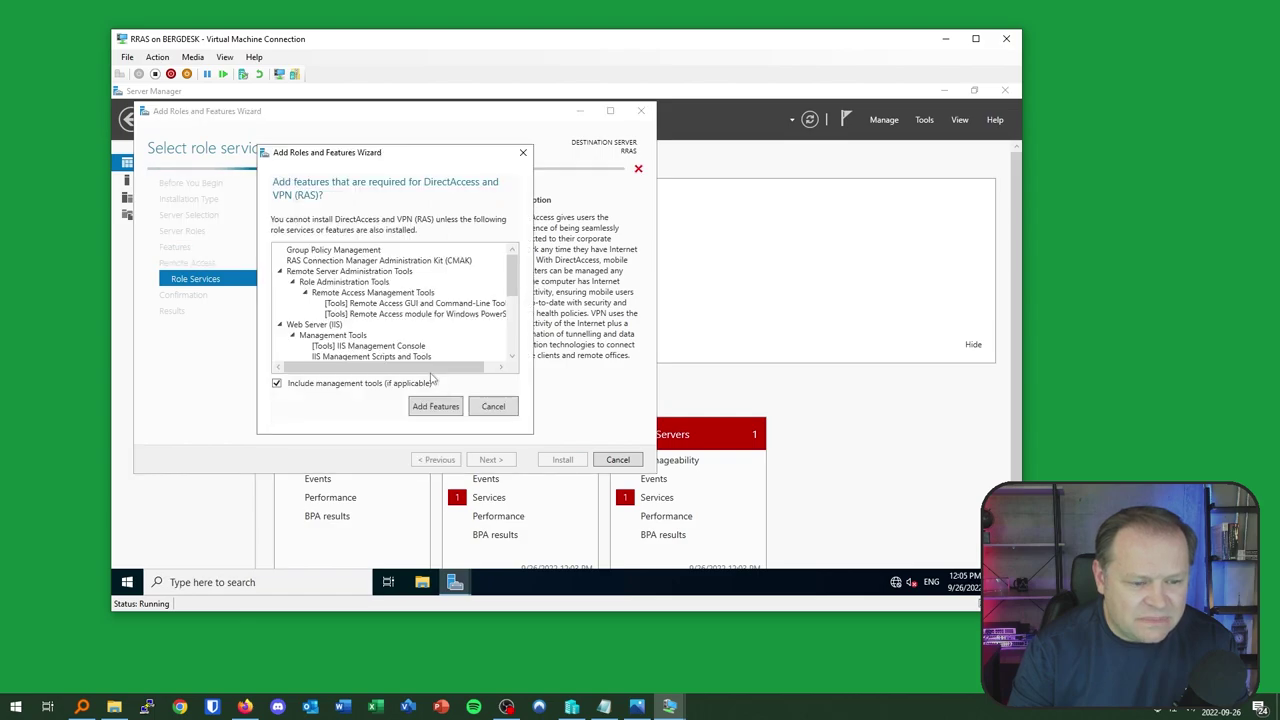
left_click(442, 406)
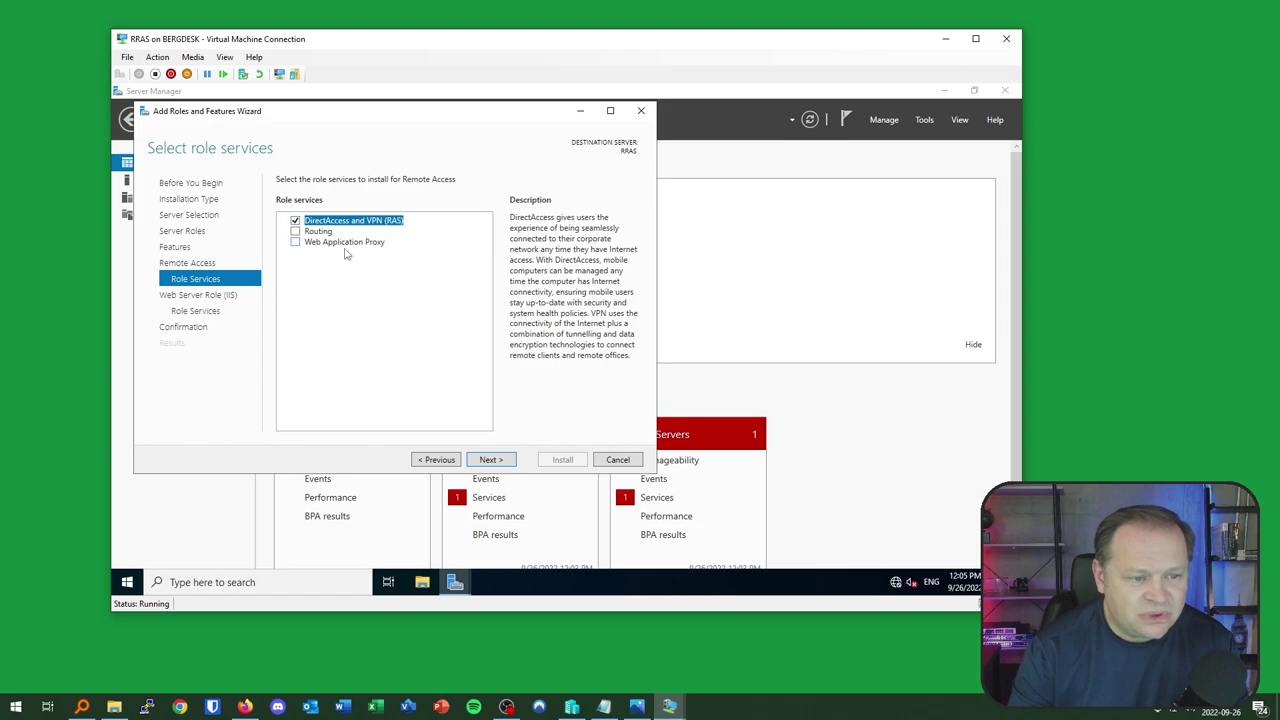
left_click(512, 465)
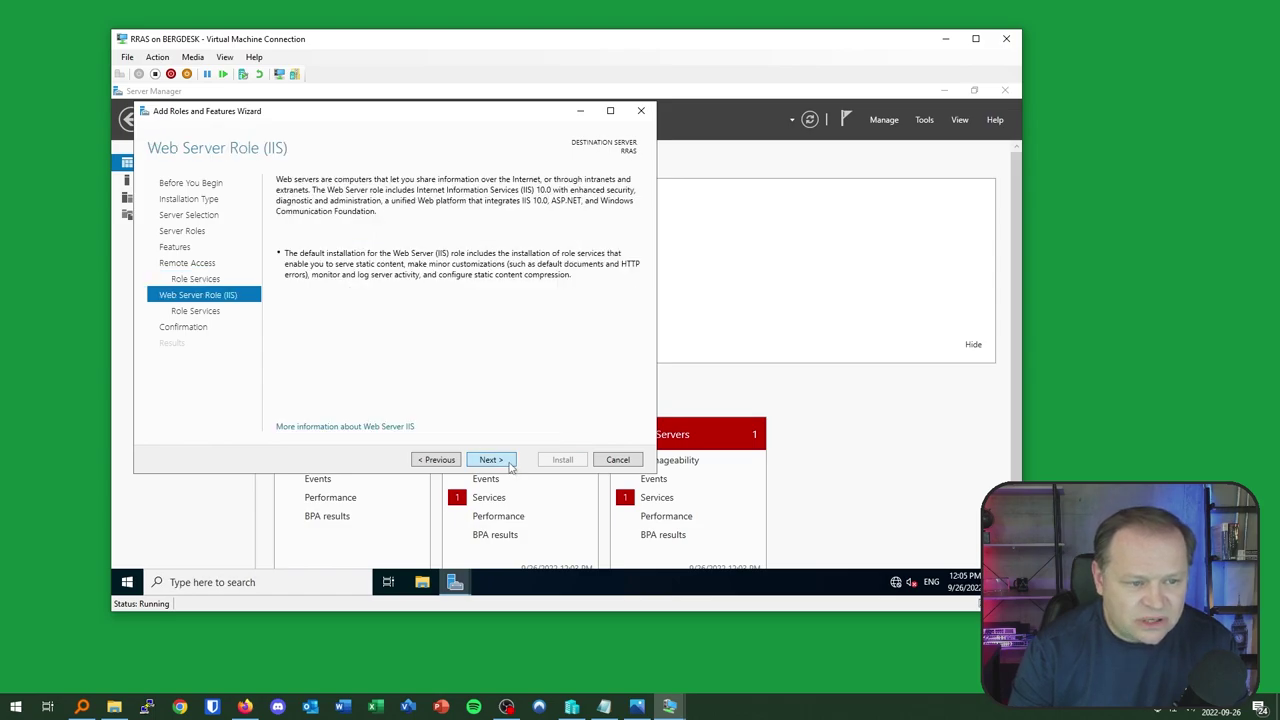
left_click(509, 462)
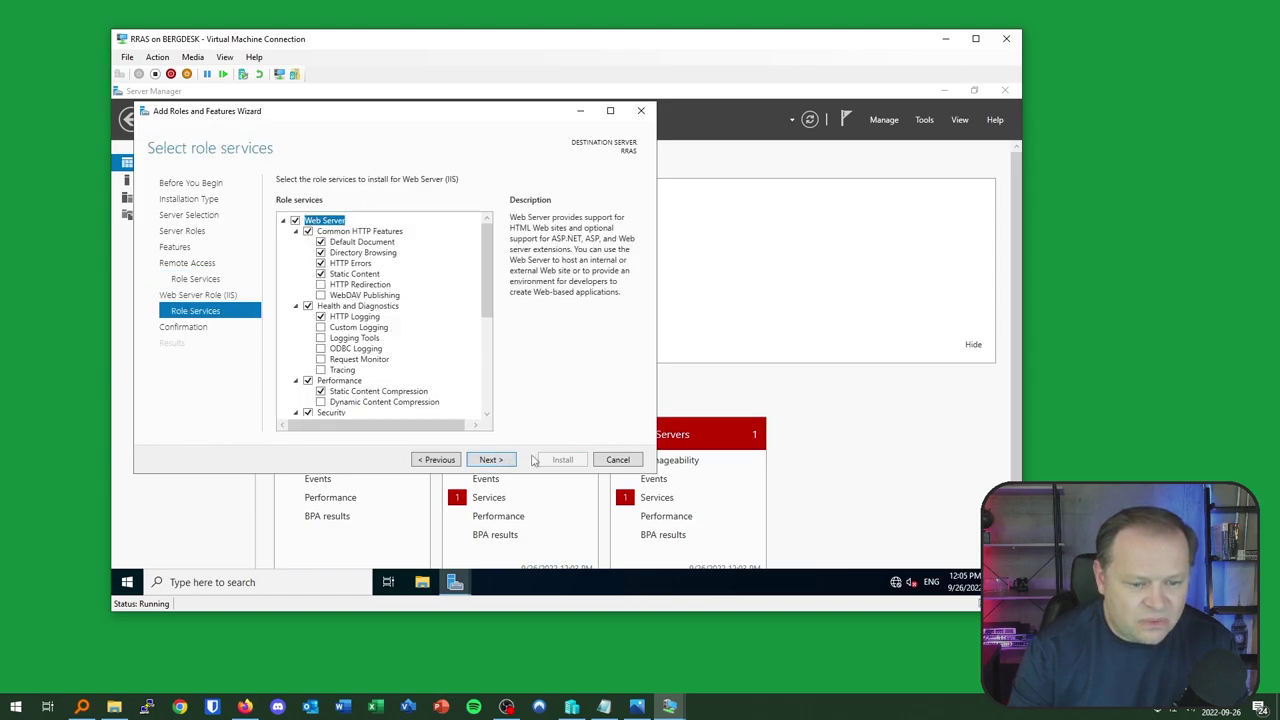
left_click(512, 463)
left_click(563, 466)
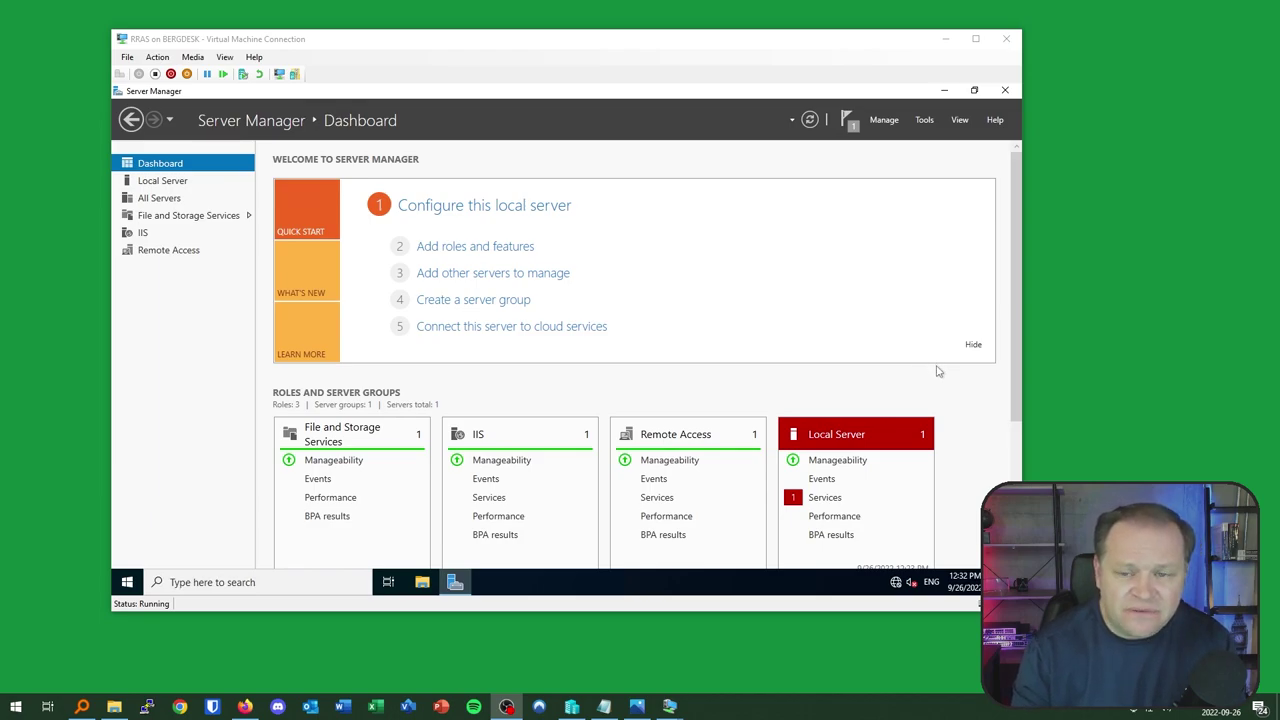
Step: Open the Routing and Remote Access console and launch Configure and Enable on RRAS (local)
left_click(925, 121)
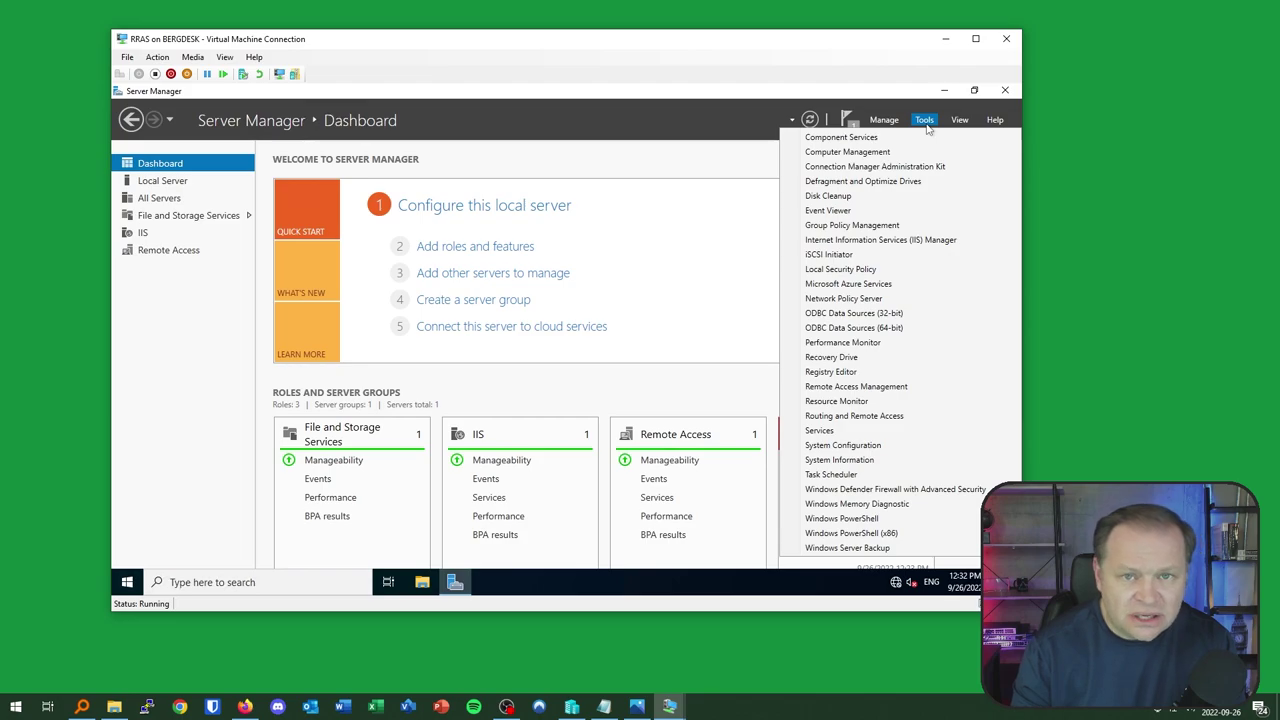
left_click(886, 416)
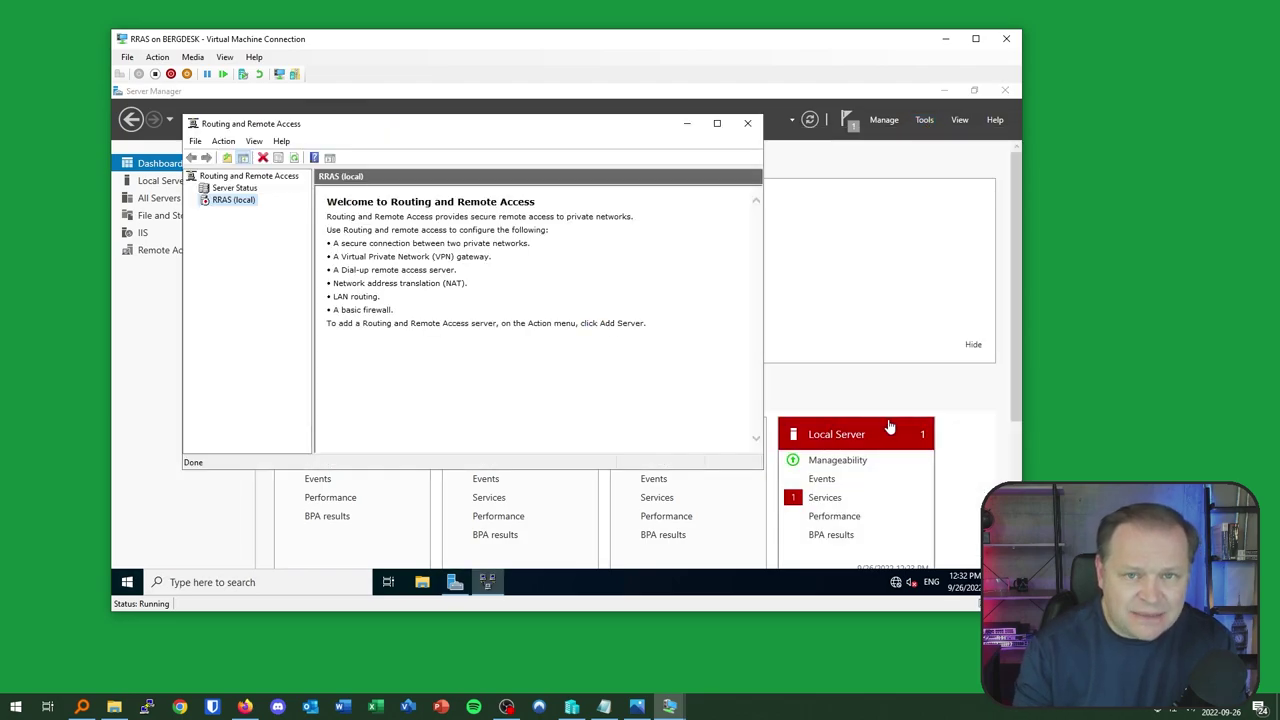
right_click(236, 205)
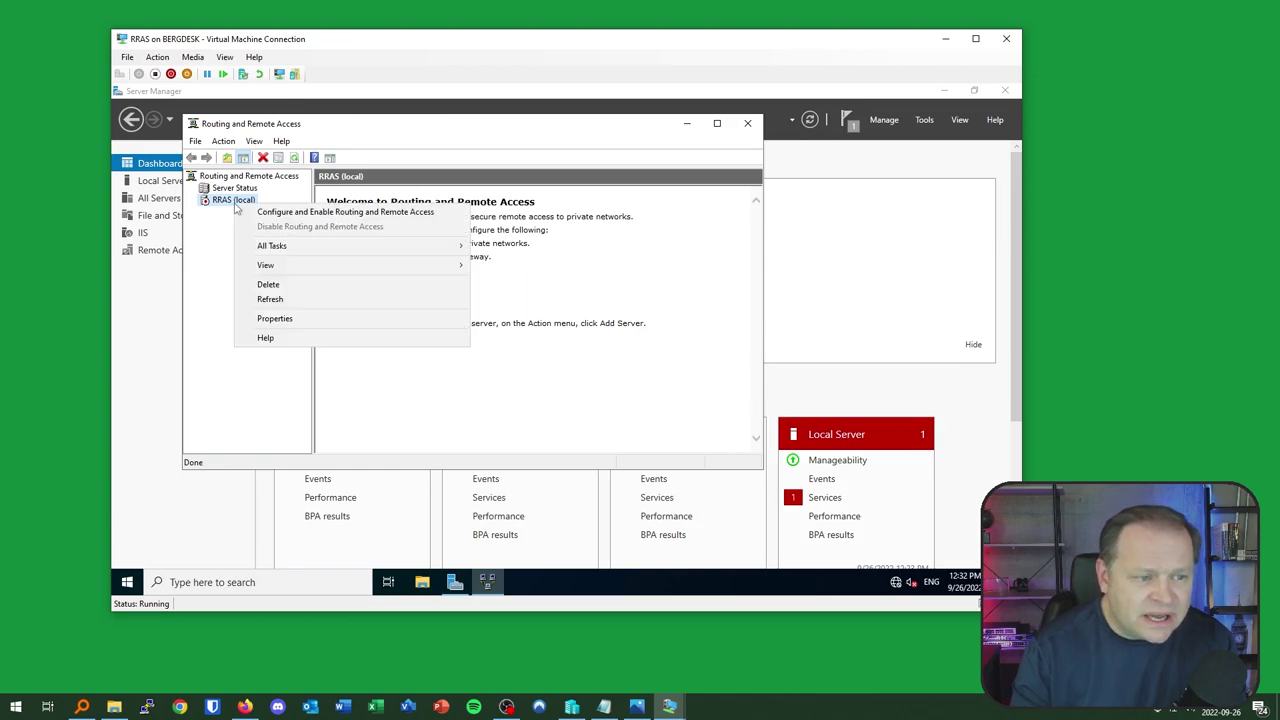
left_click(295, 213)
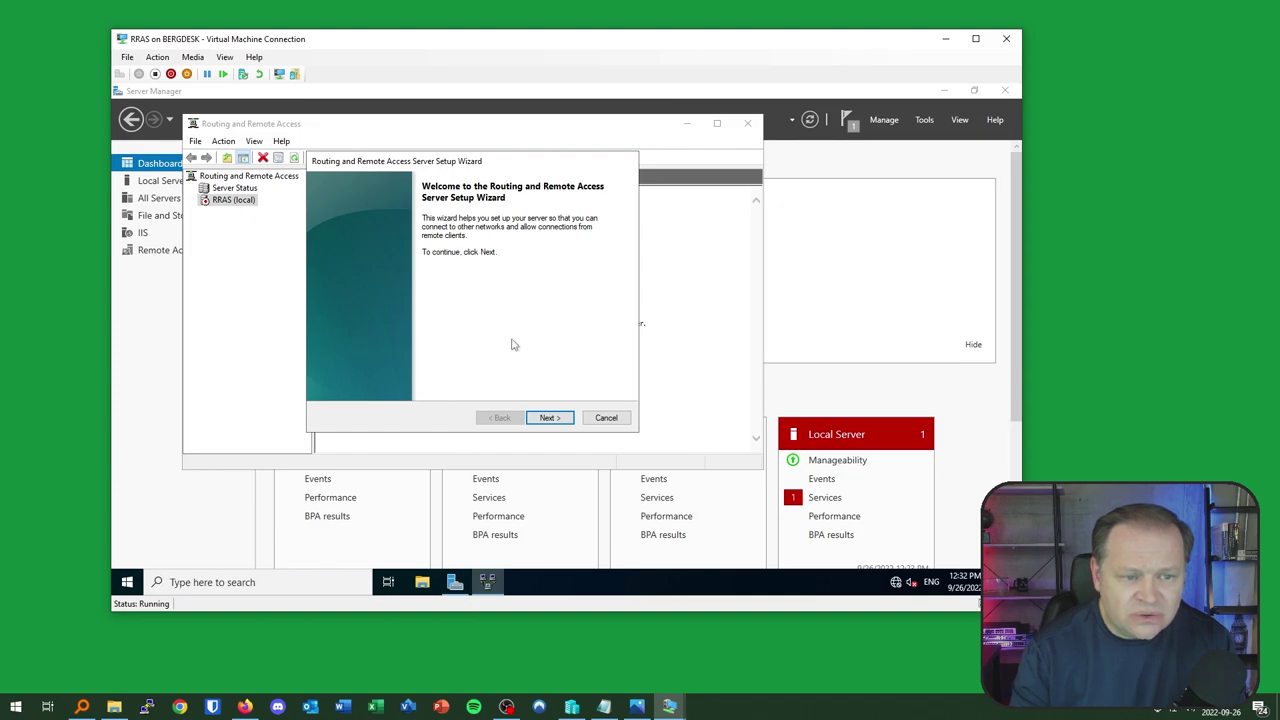
left_click(596, 421)
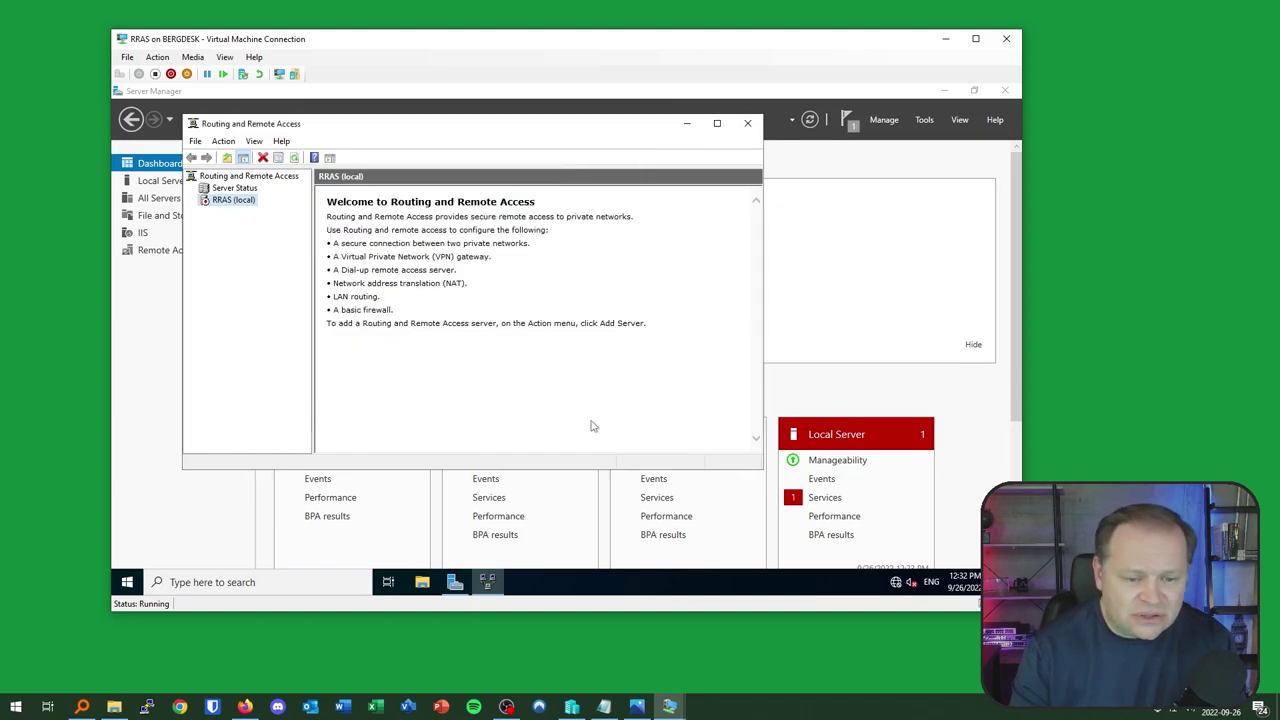
right_click(222, 203)
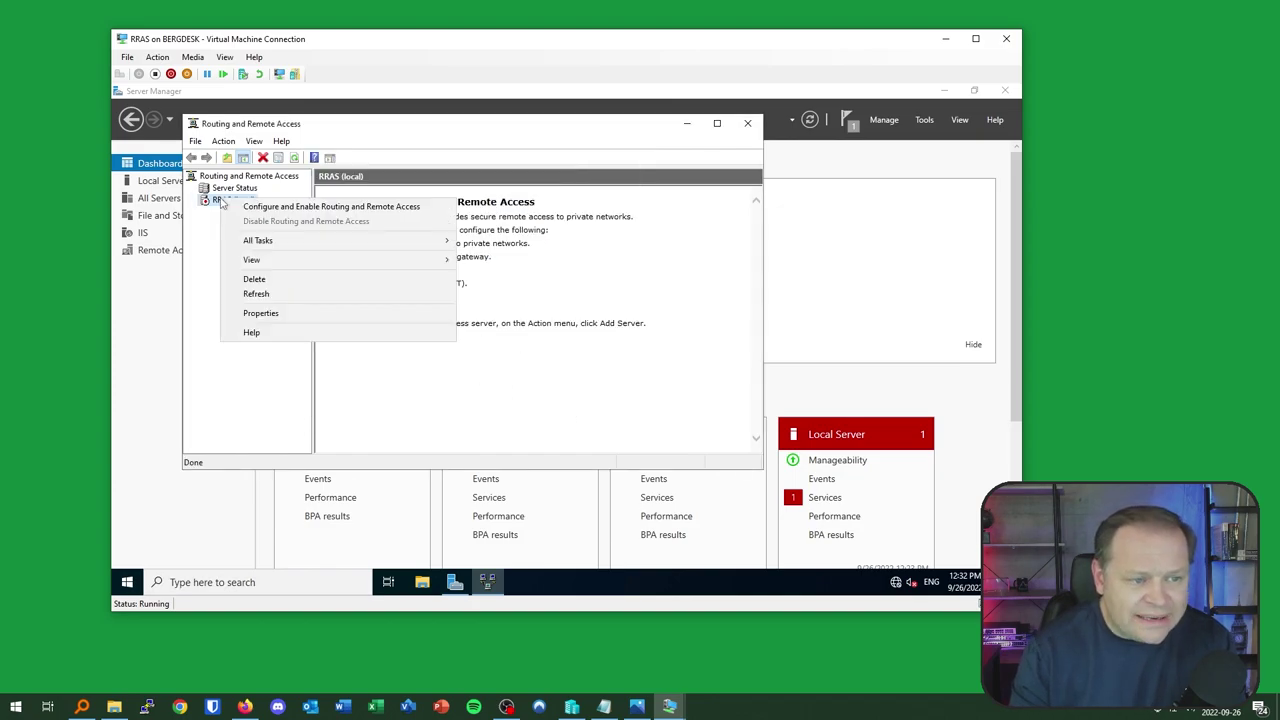
left_click(290, 207)
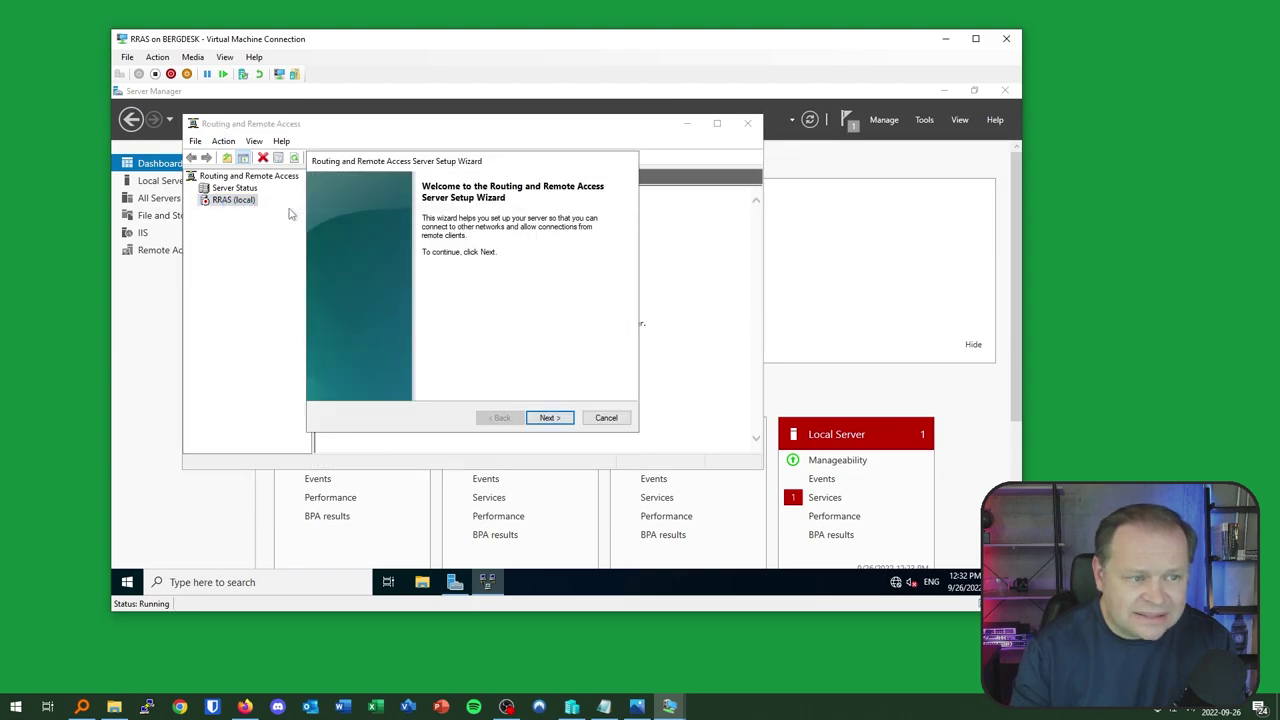
Step: Choose Custom configuration with VPN access only, finish, and start the service
left_click(547, 418)
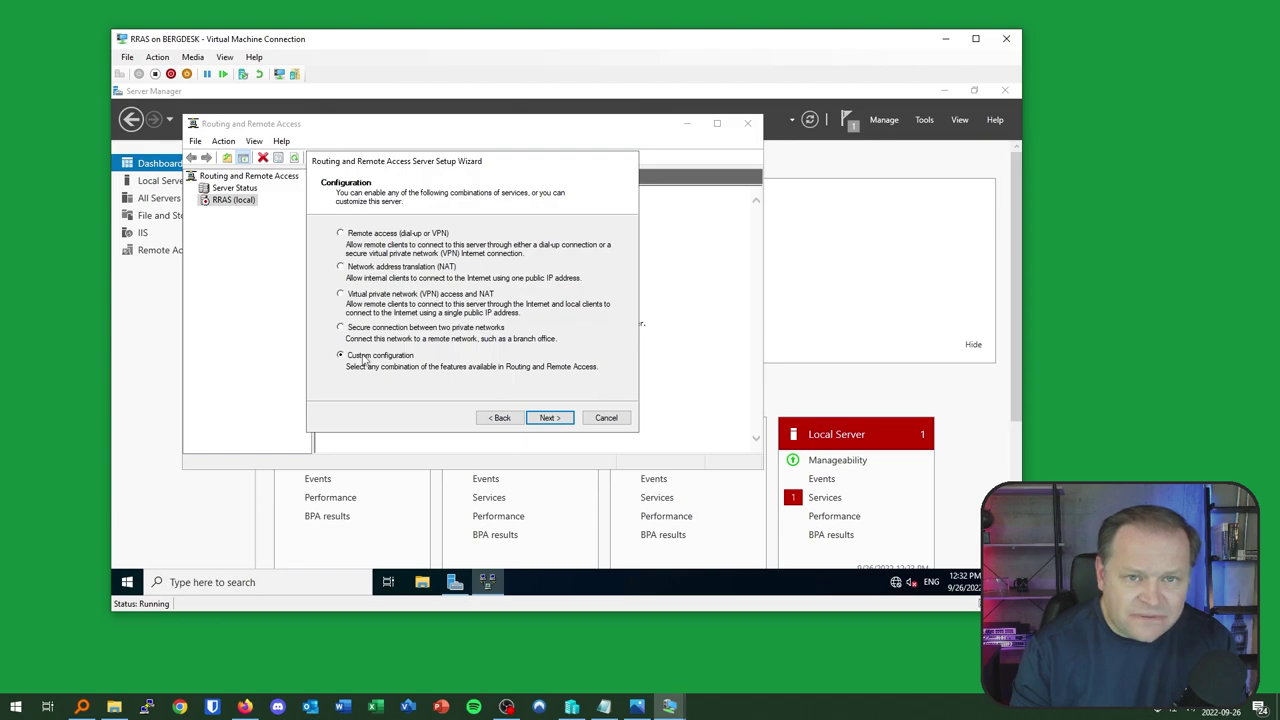
left_click(549, 418)
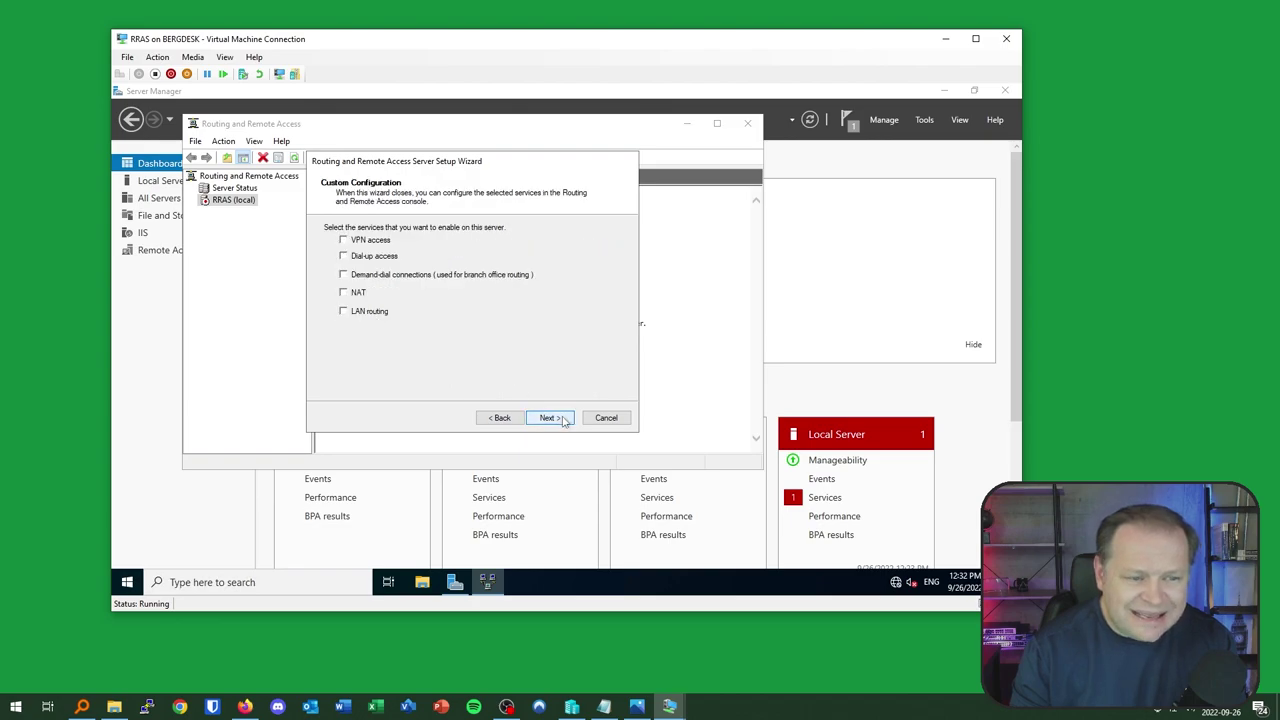
left_click(344, 241)
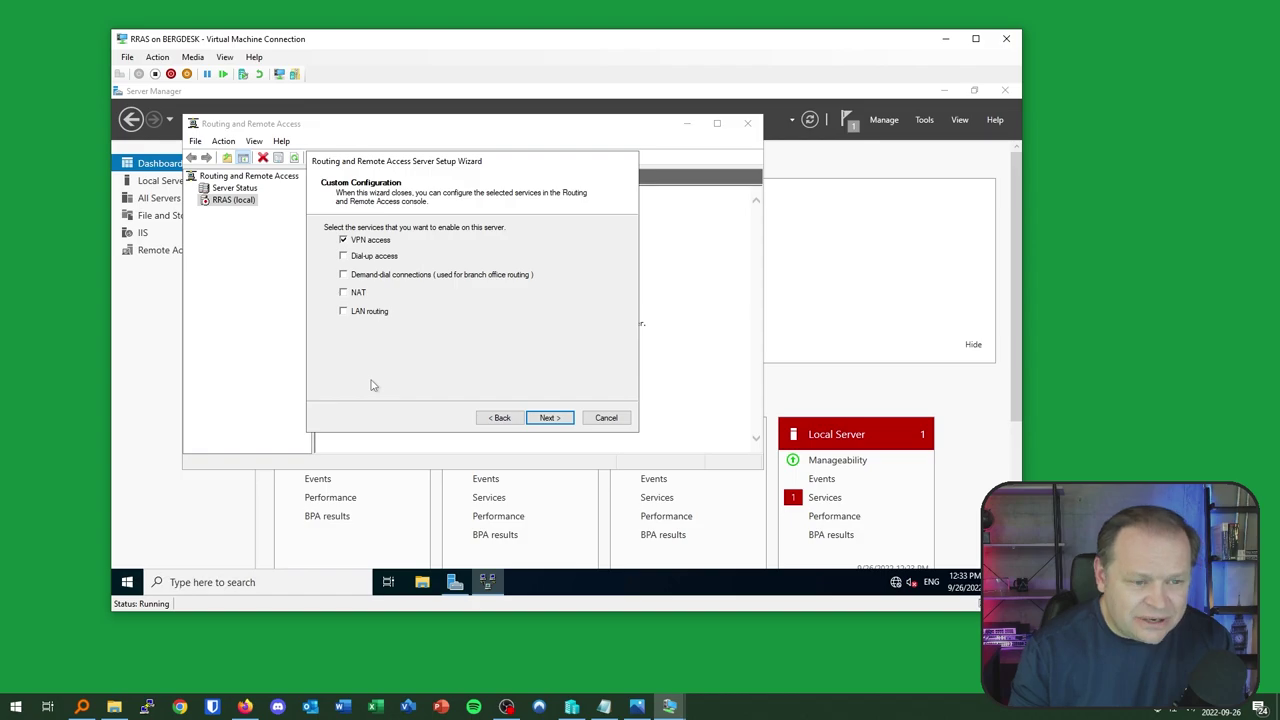
left_click(553, 420)
left_click(547, 420)
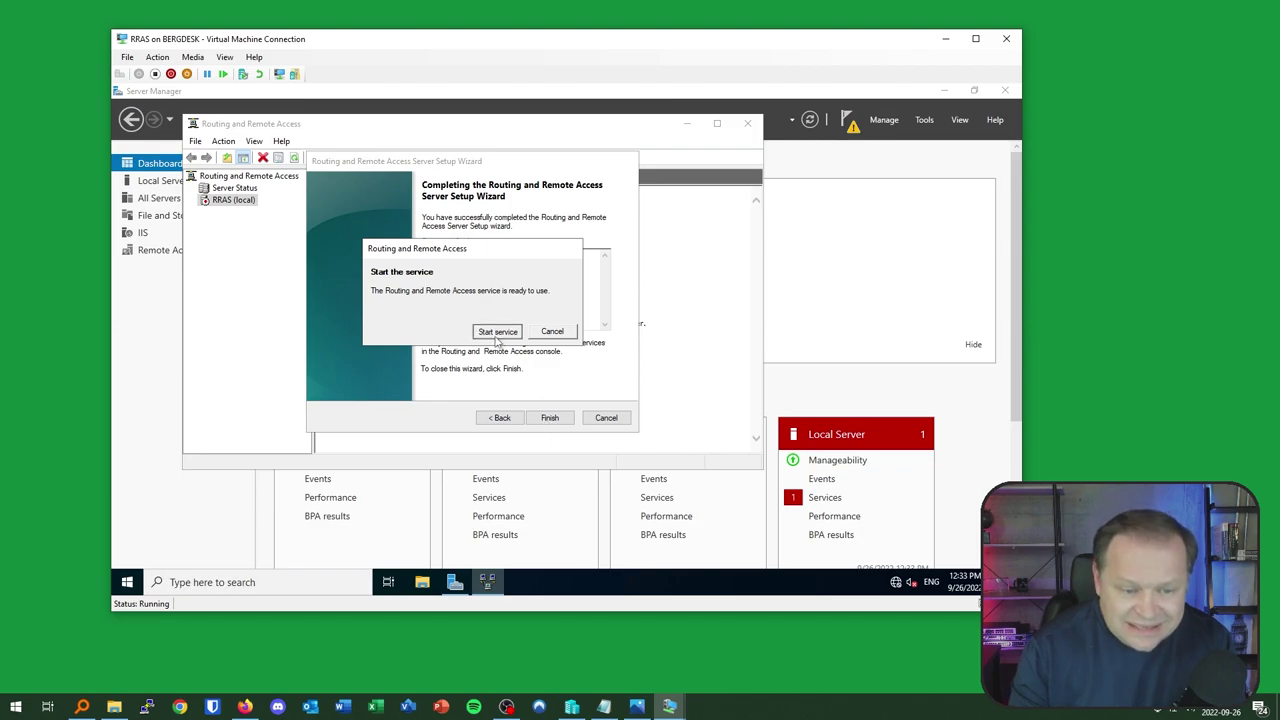
left_click(497, 334)
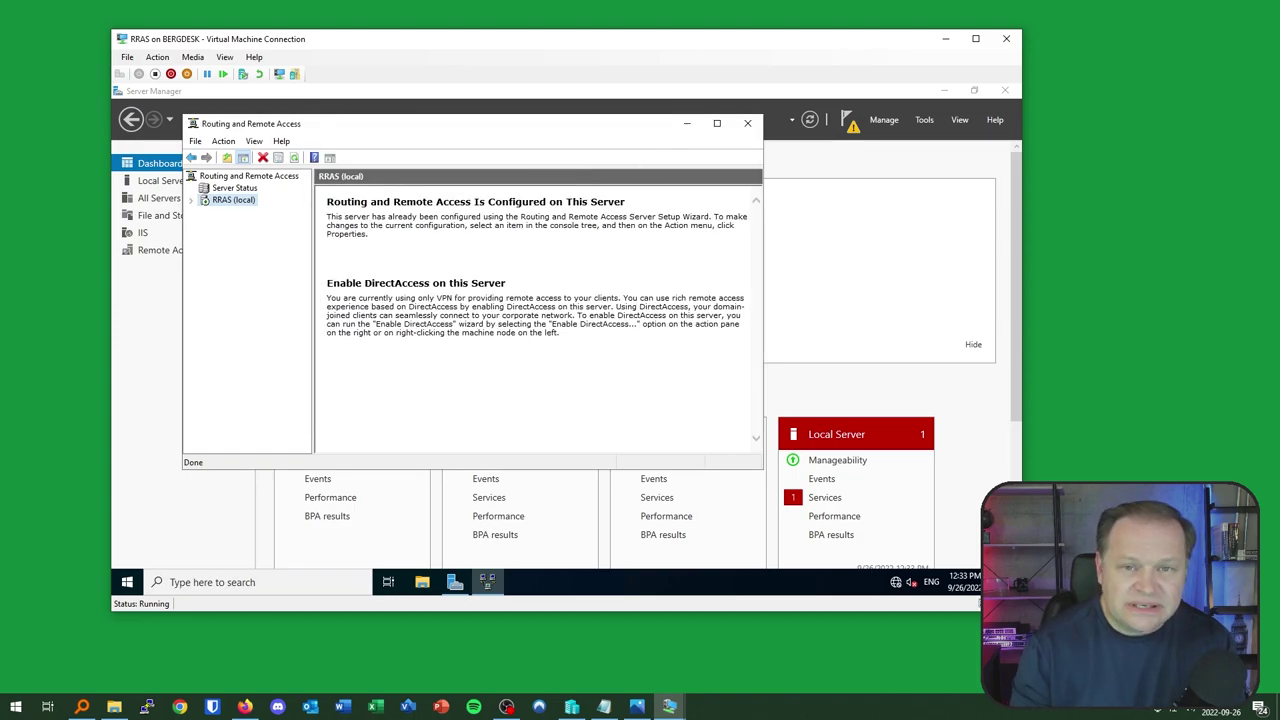
Step: In the RRAS (local) properties Security tab, set the authentication provider to RADIUS Authentication
left_click(191, 200)
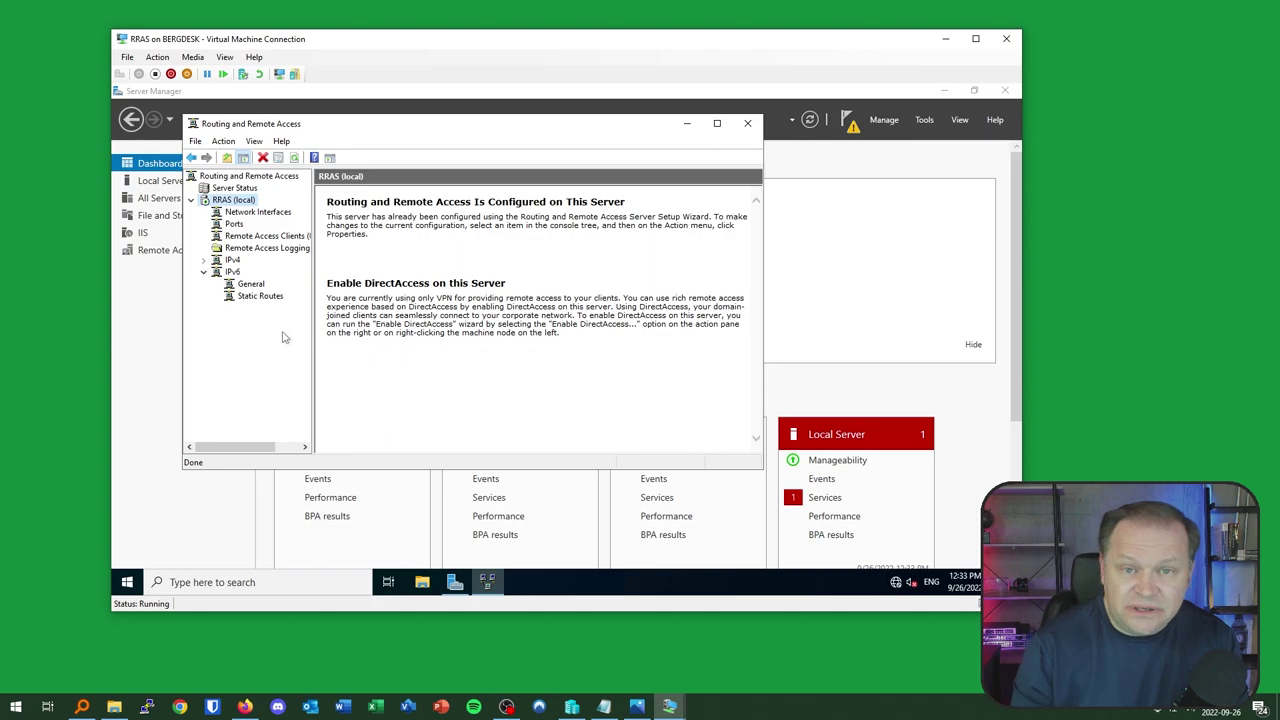
right_click(227, 203)
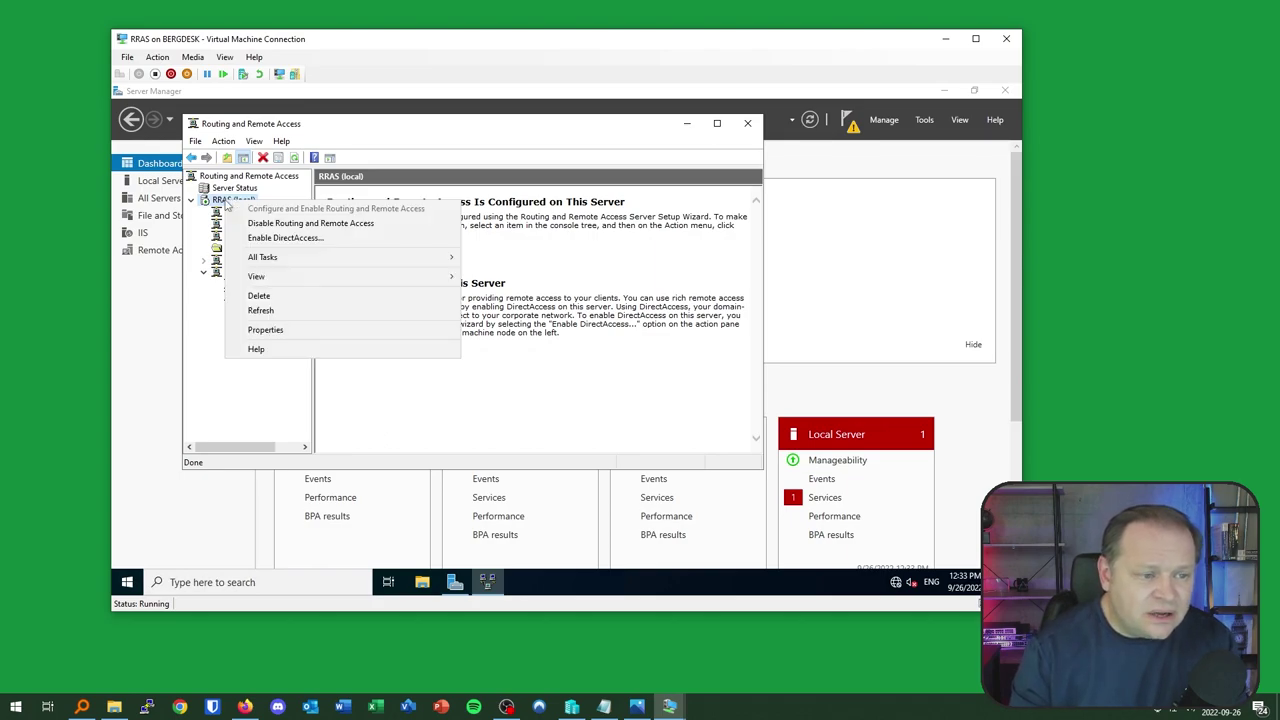
left_click(285, 330)
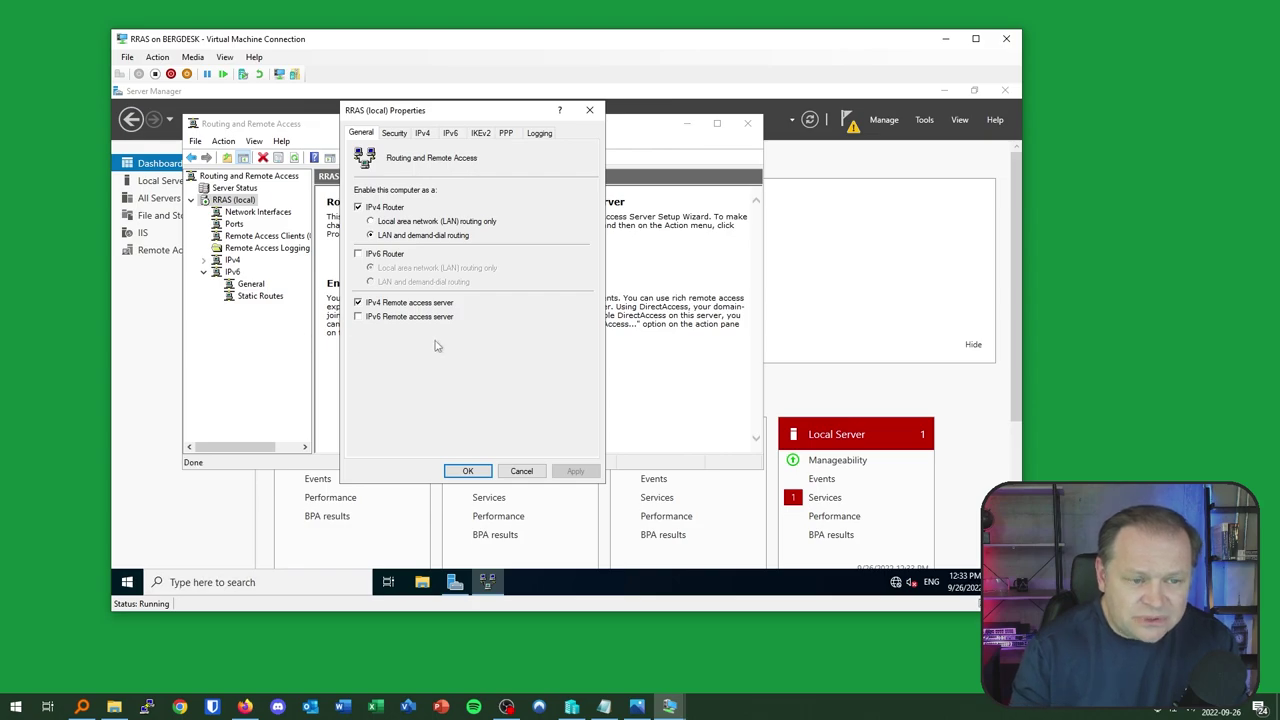
left_click(395, 134)
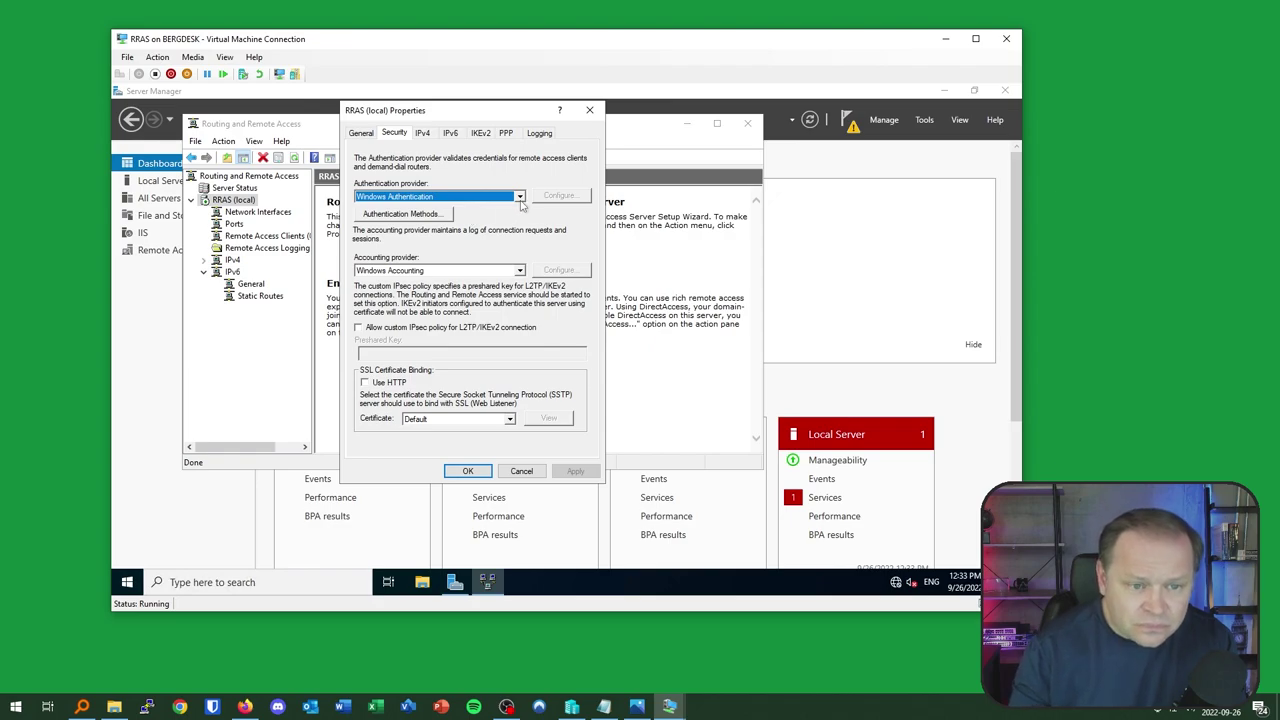
left_click(520, 198)
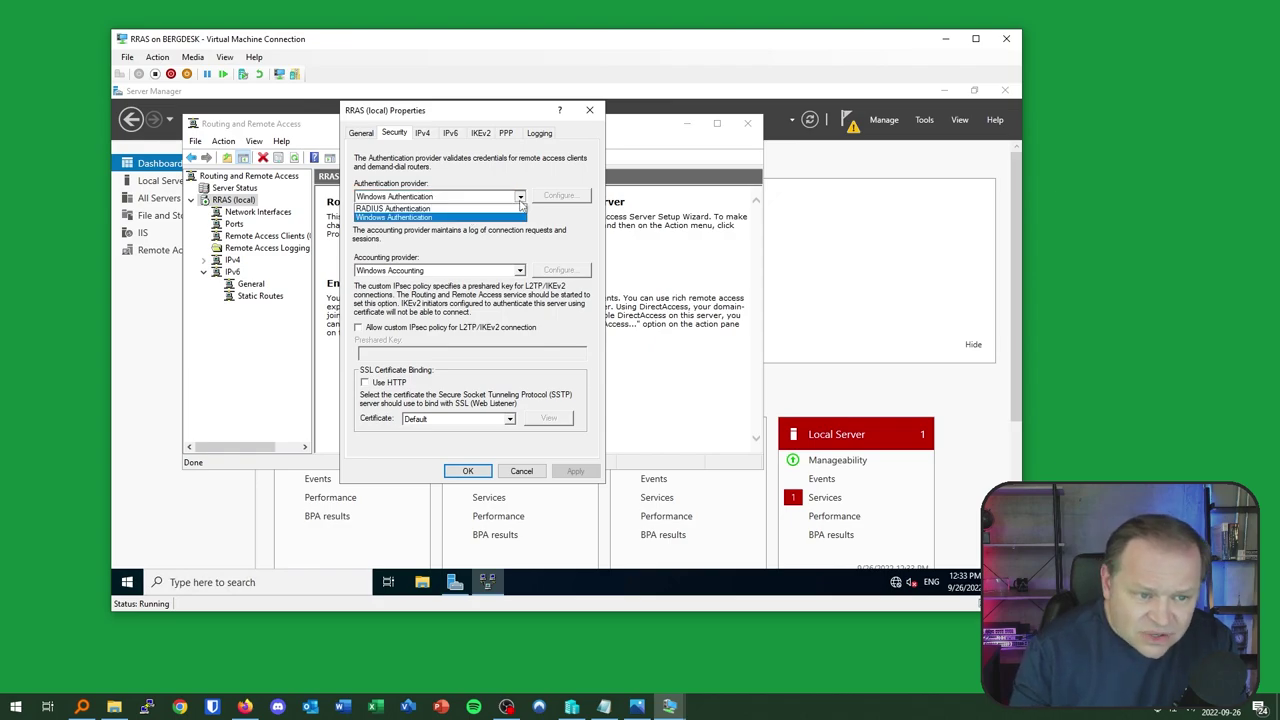
left_click(425, 209)
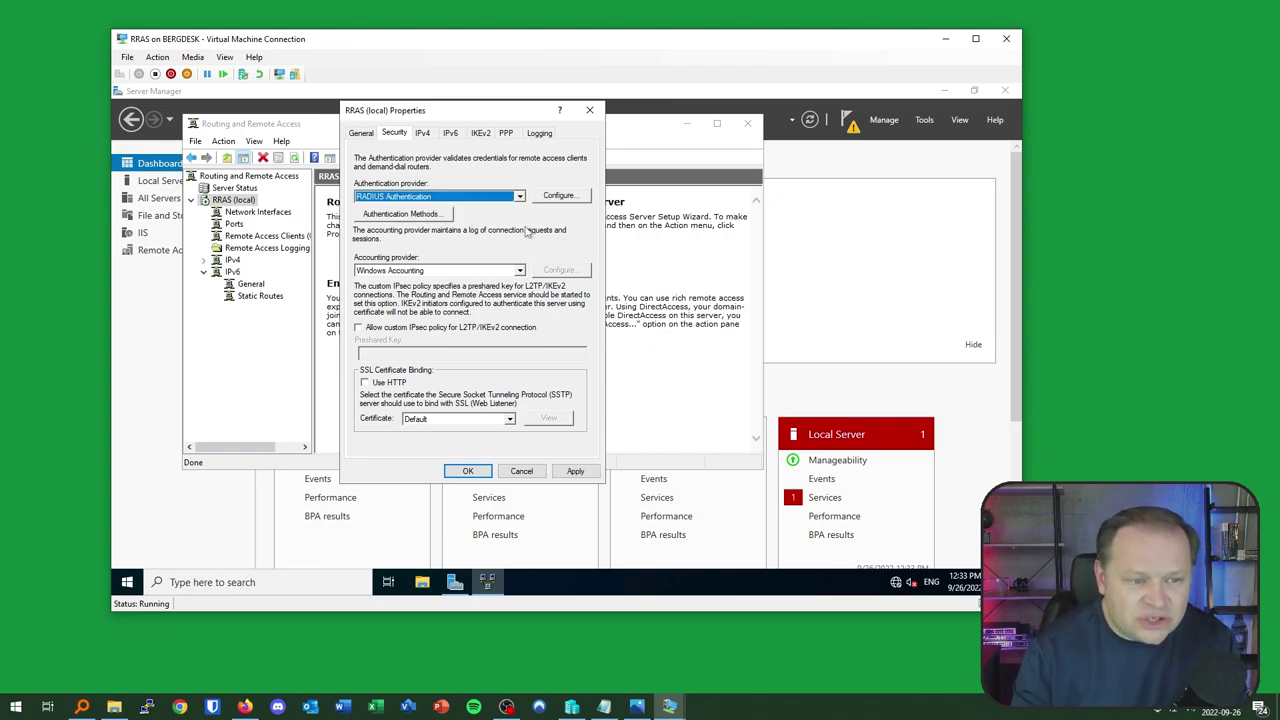
Step: Add RADIUS server 10.10.10.2 with its shared secret, initial score 30 and port 1812
left_click(558, 195)
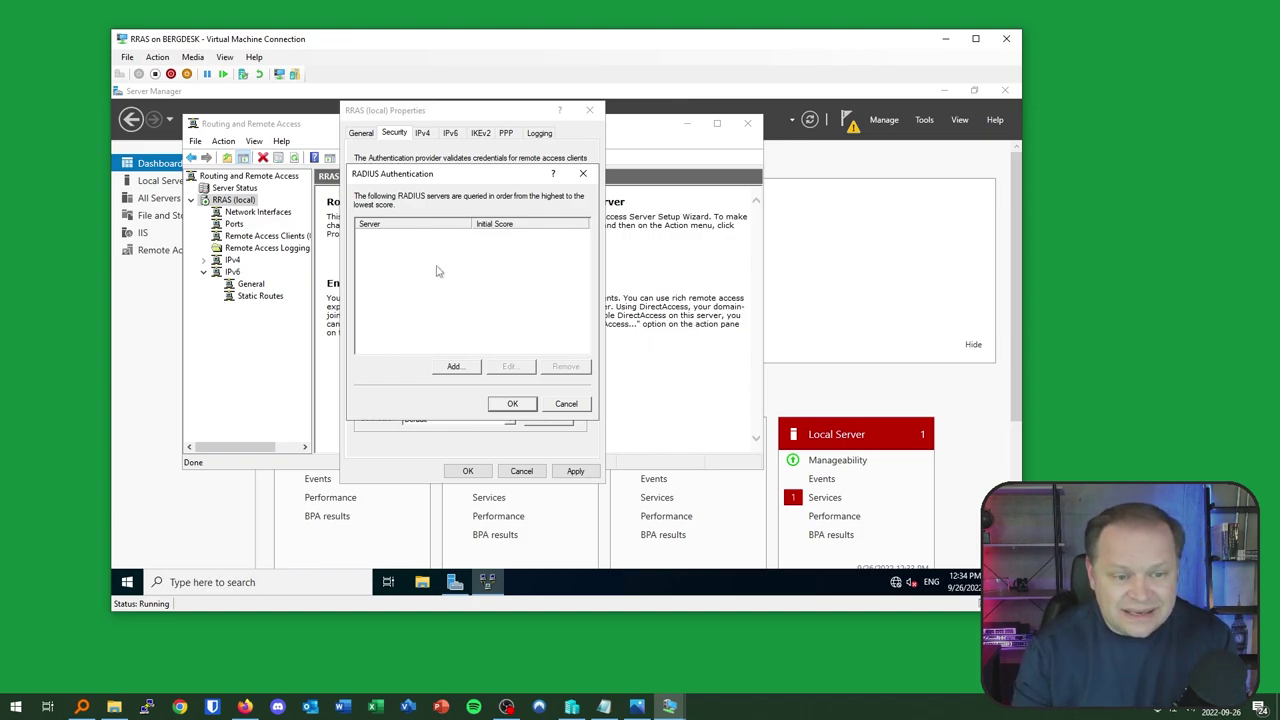
left_click(455, 367)
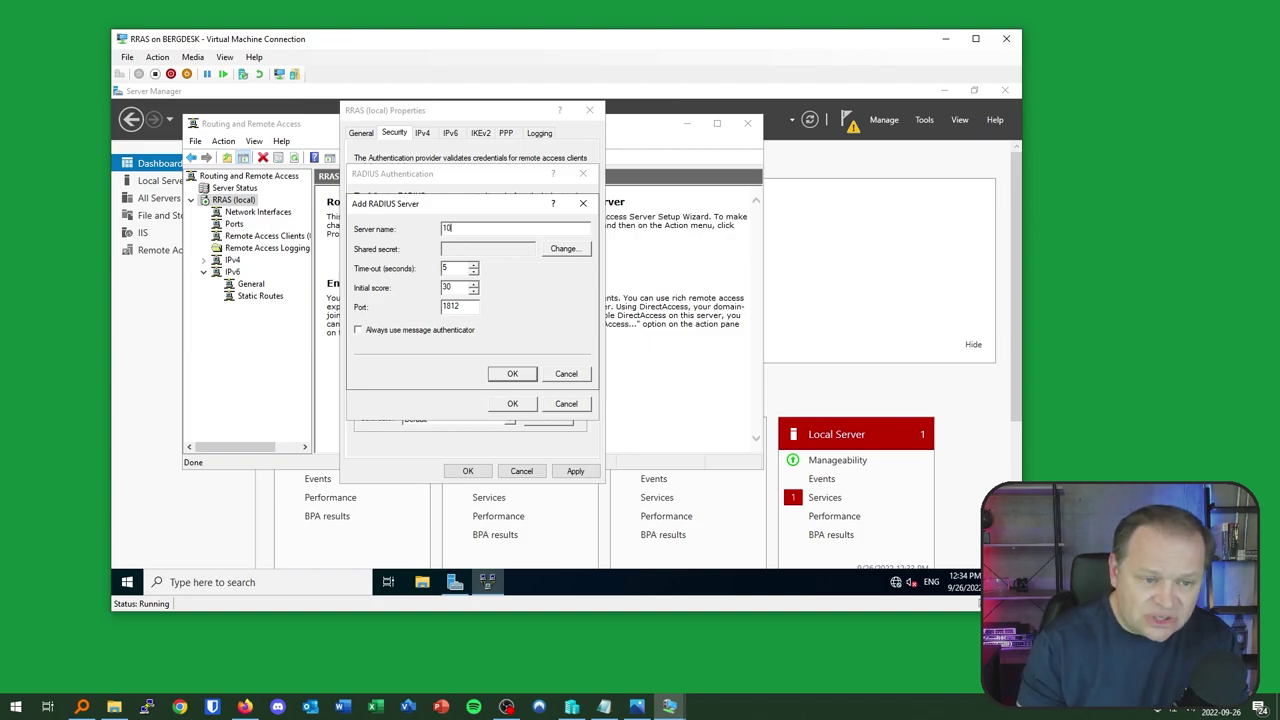
type("10.10.2")
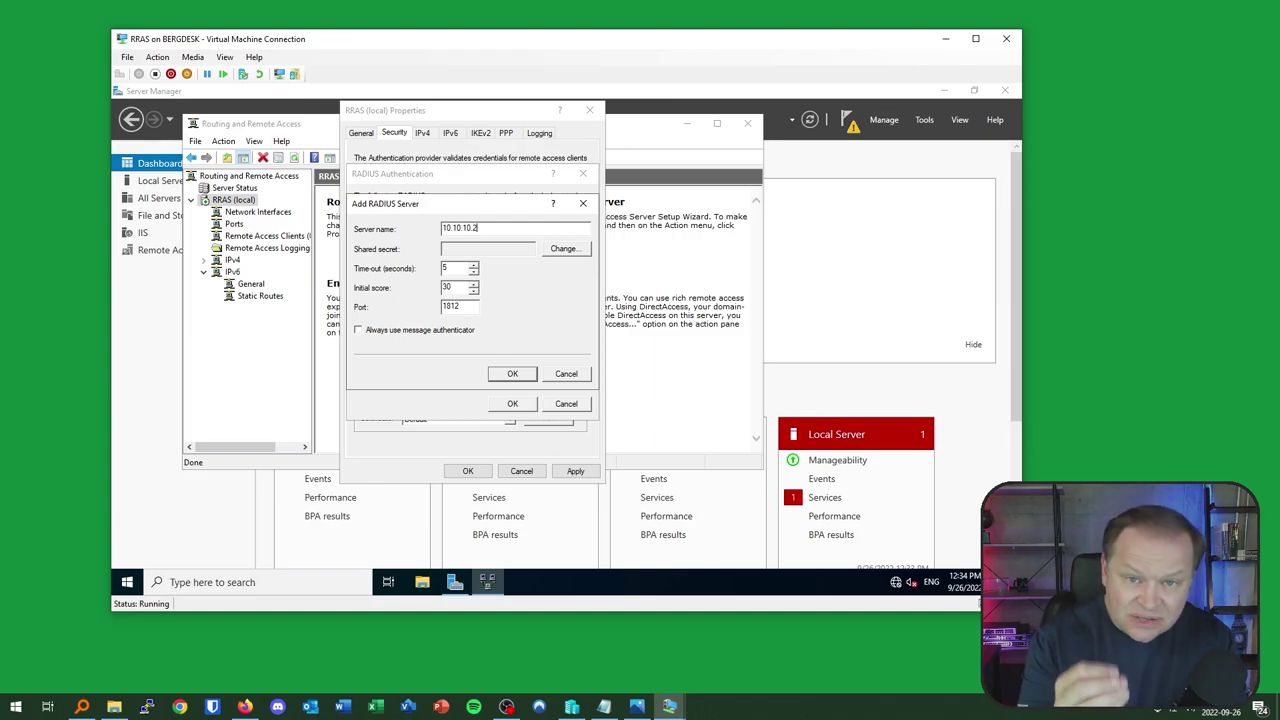
left_click(562, 250)
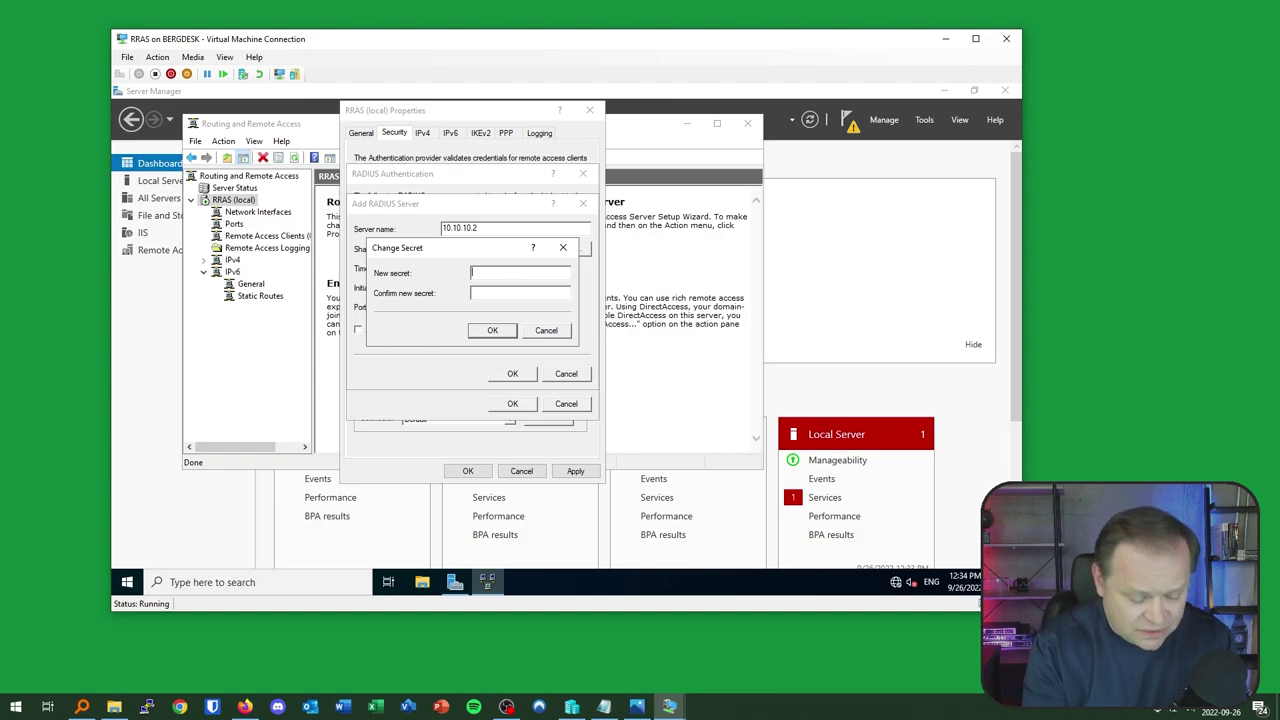
type("1")
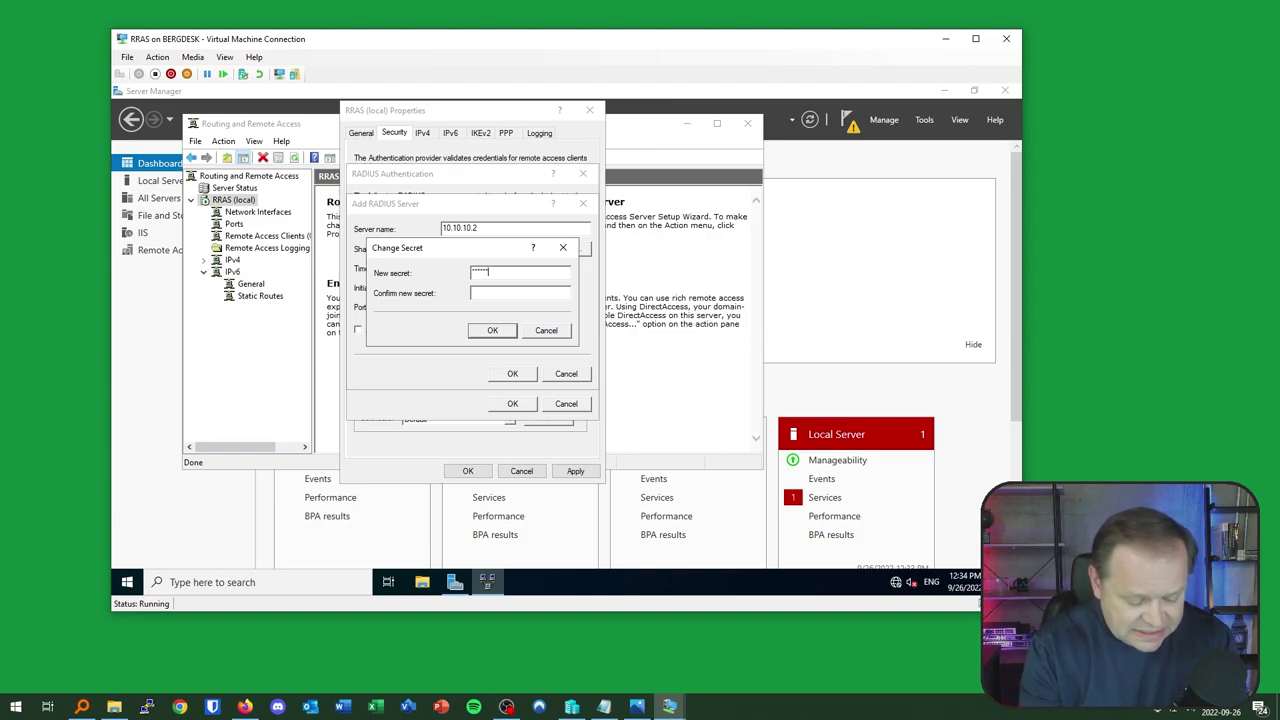
type("1")
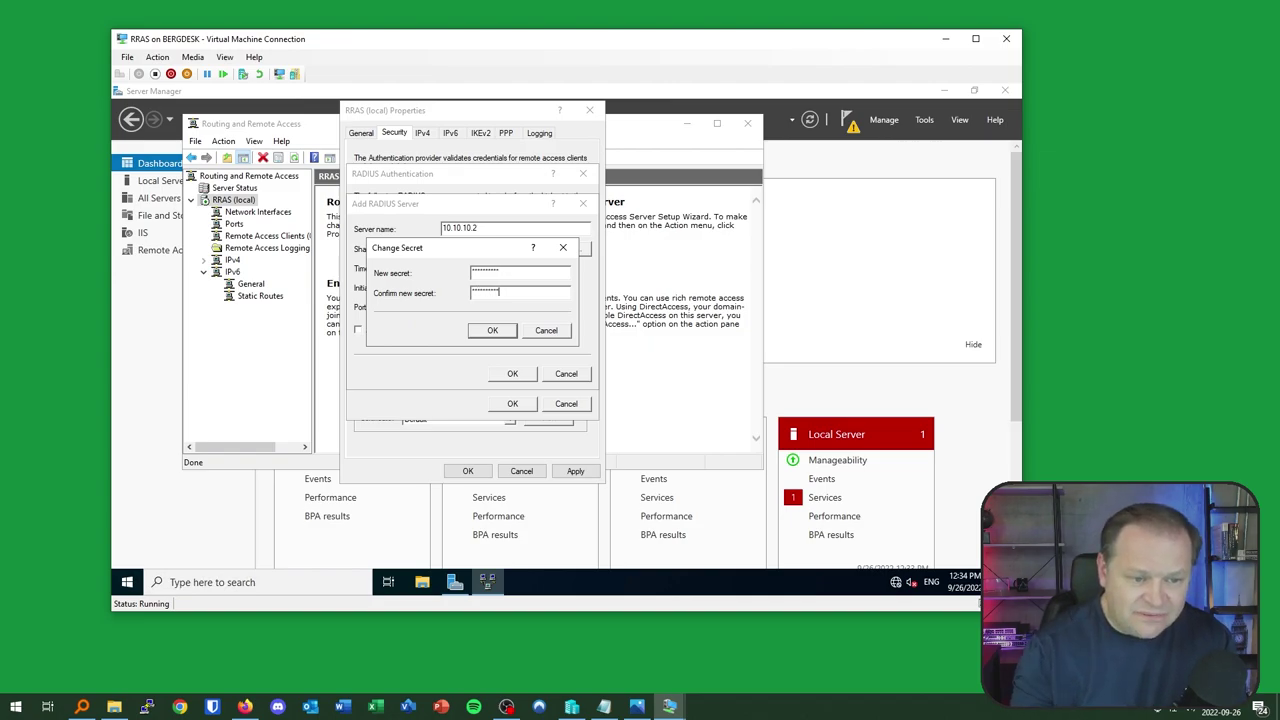
left_click(479, 337)
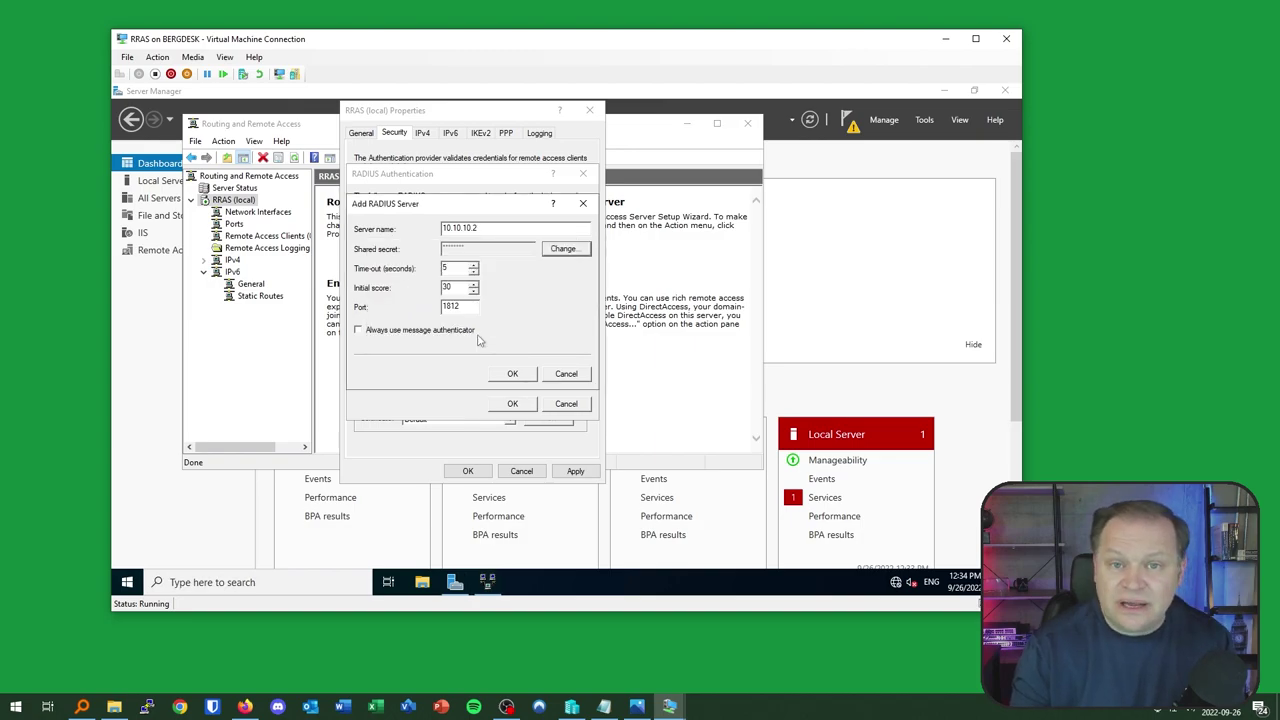
left_click(525, 376)
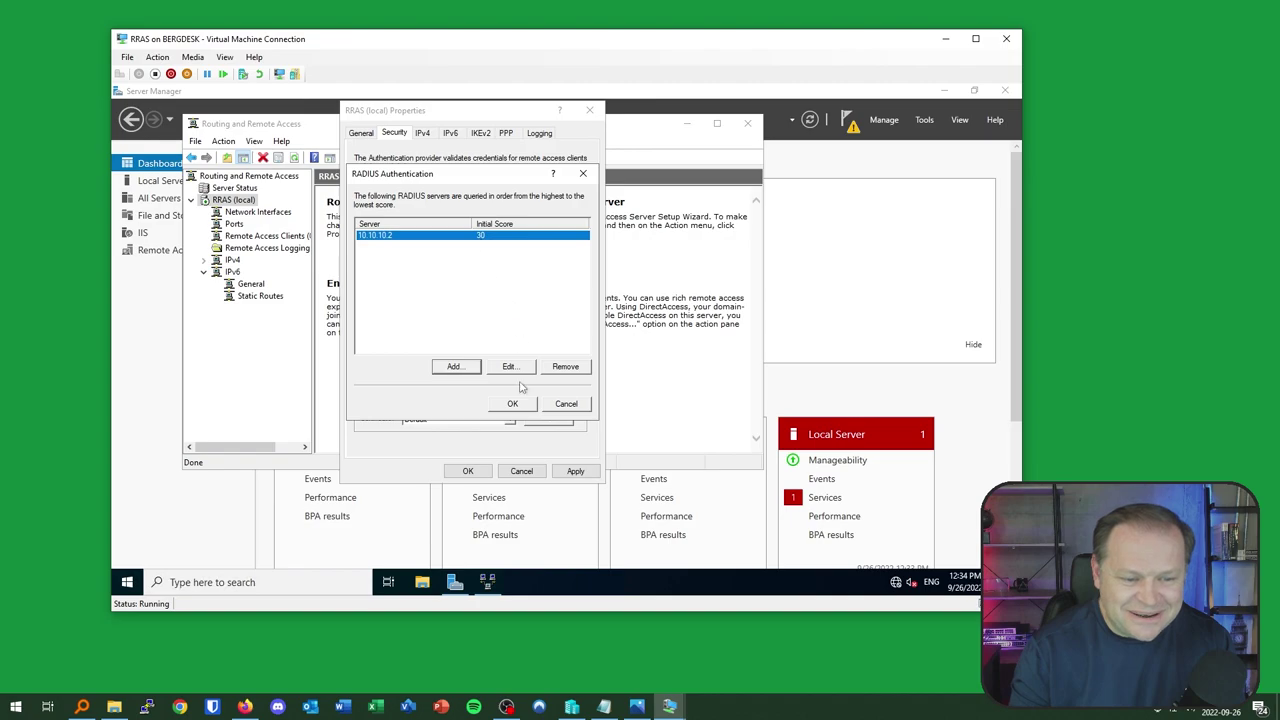
left_click_drag(519, 405, 507, 281)
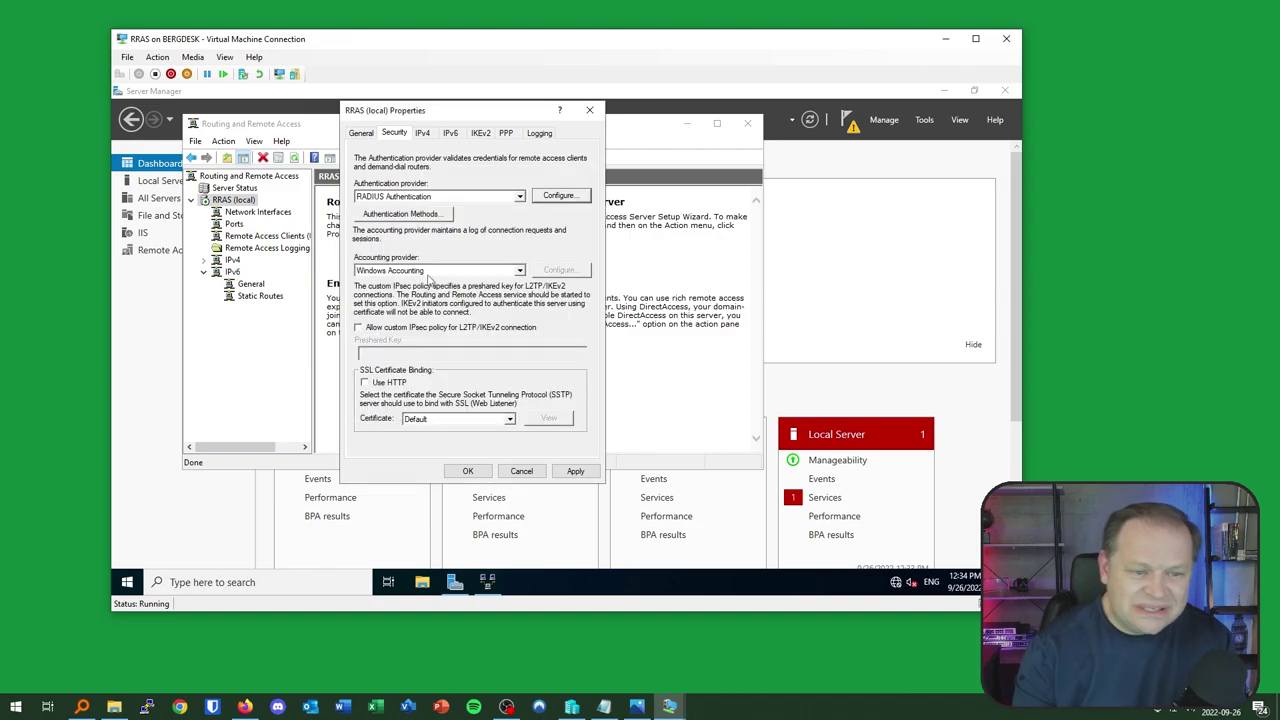
Step: Confirm the RADIUS authentication servers and select RADIUS Accounting as the accounting provider
key("Return")
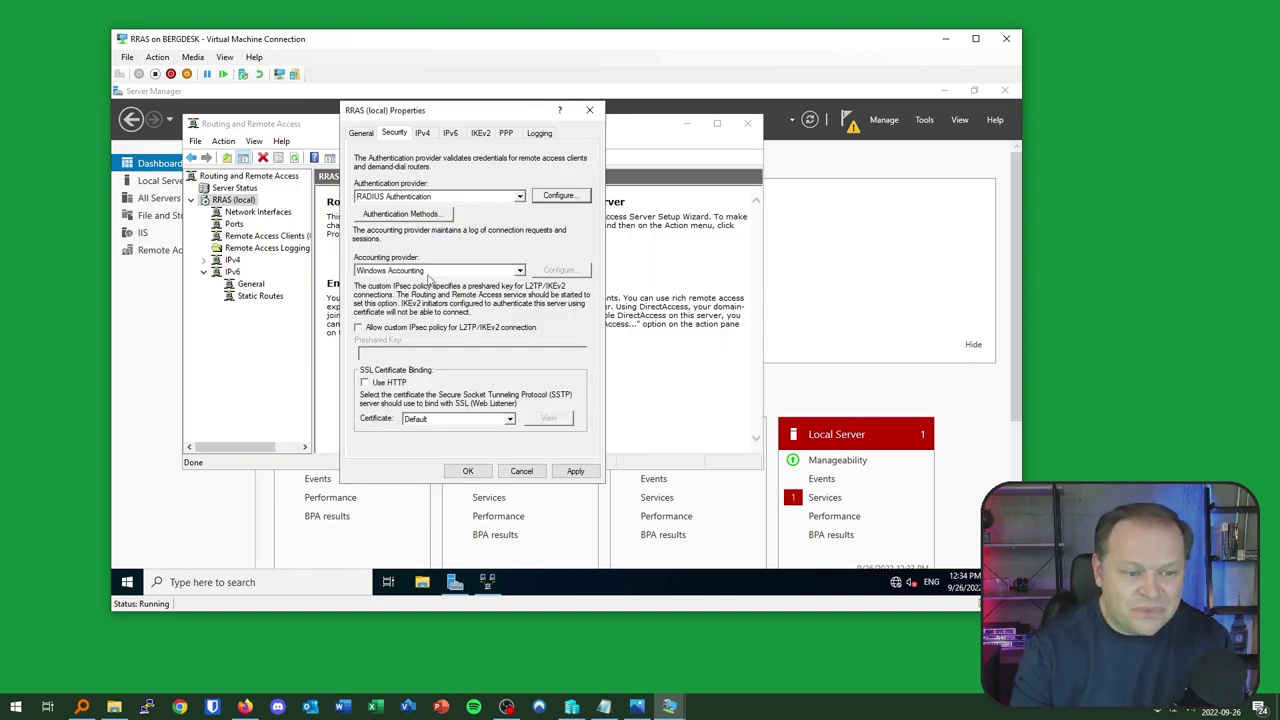
left_click(445, 272)
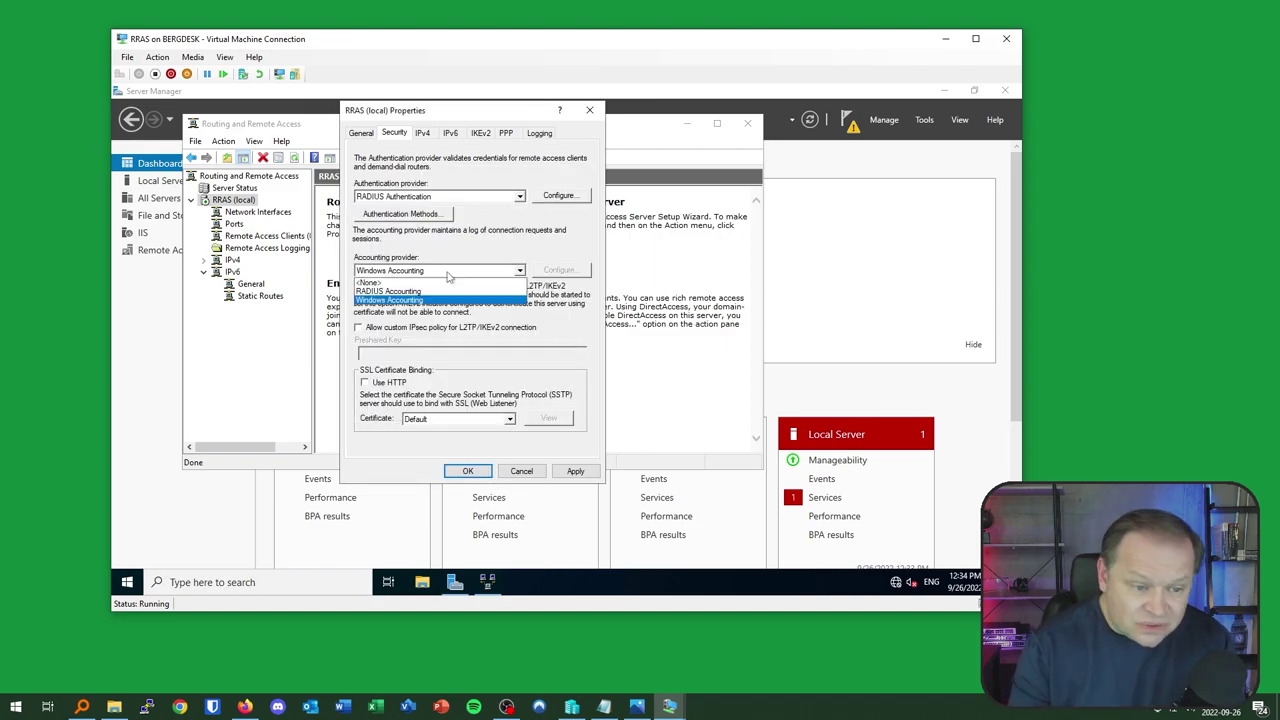
left_click(425, 292)
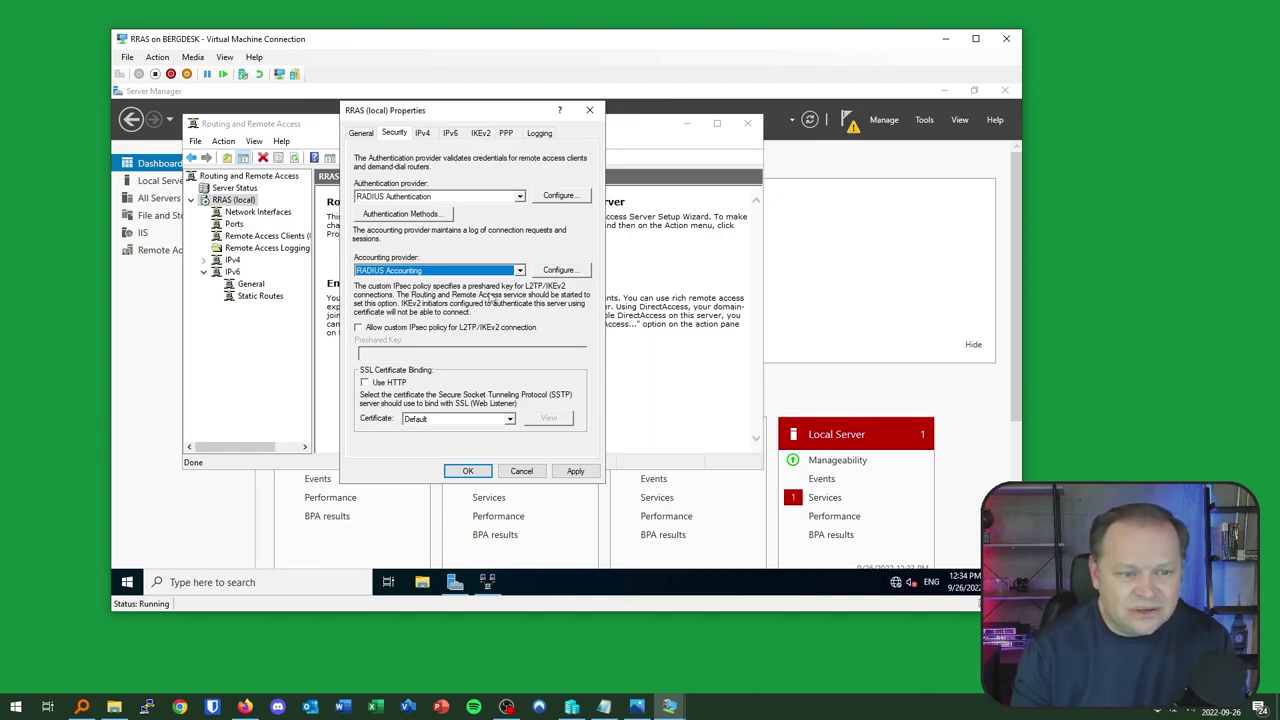
Step: Add 10.10.10.2 as the RADIUS accounting server with a shared secret
left_click(557, 271)
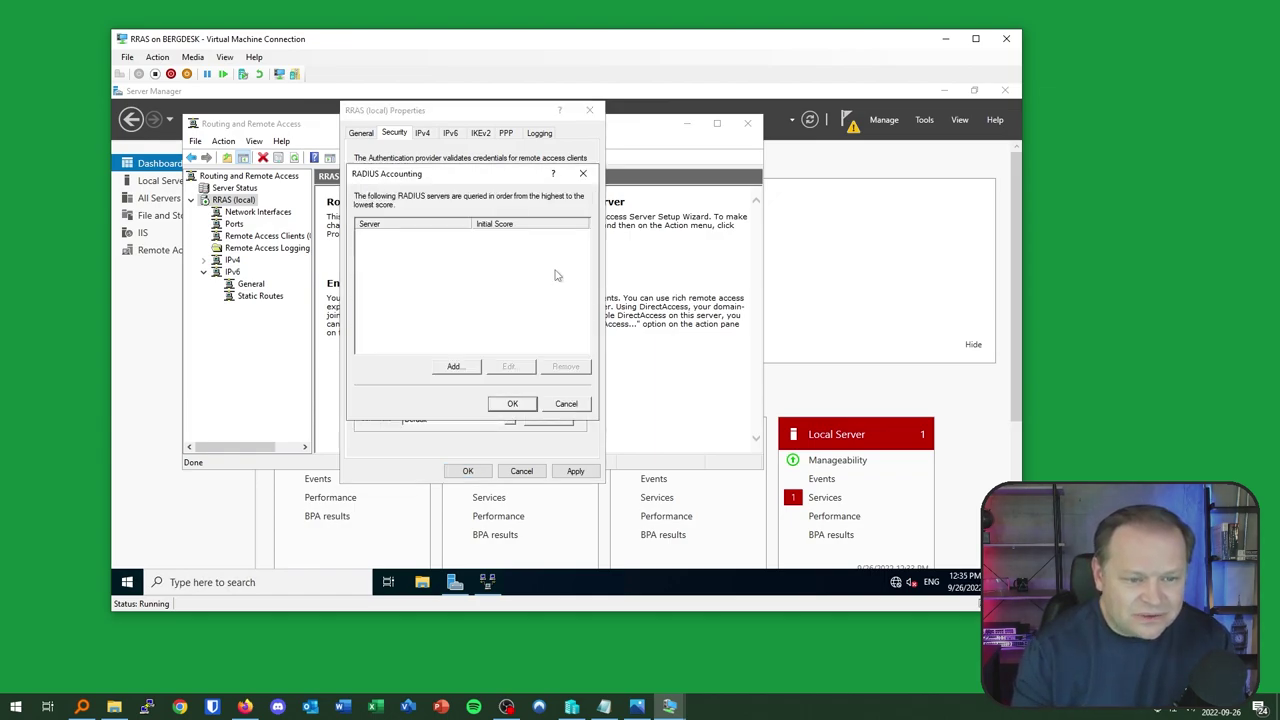
left_click(468, 367)
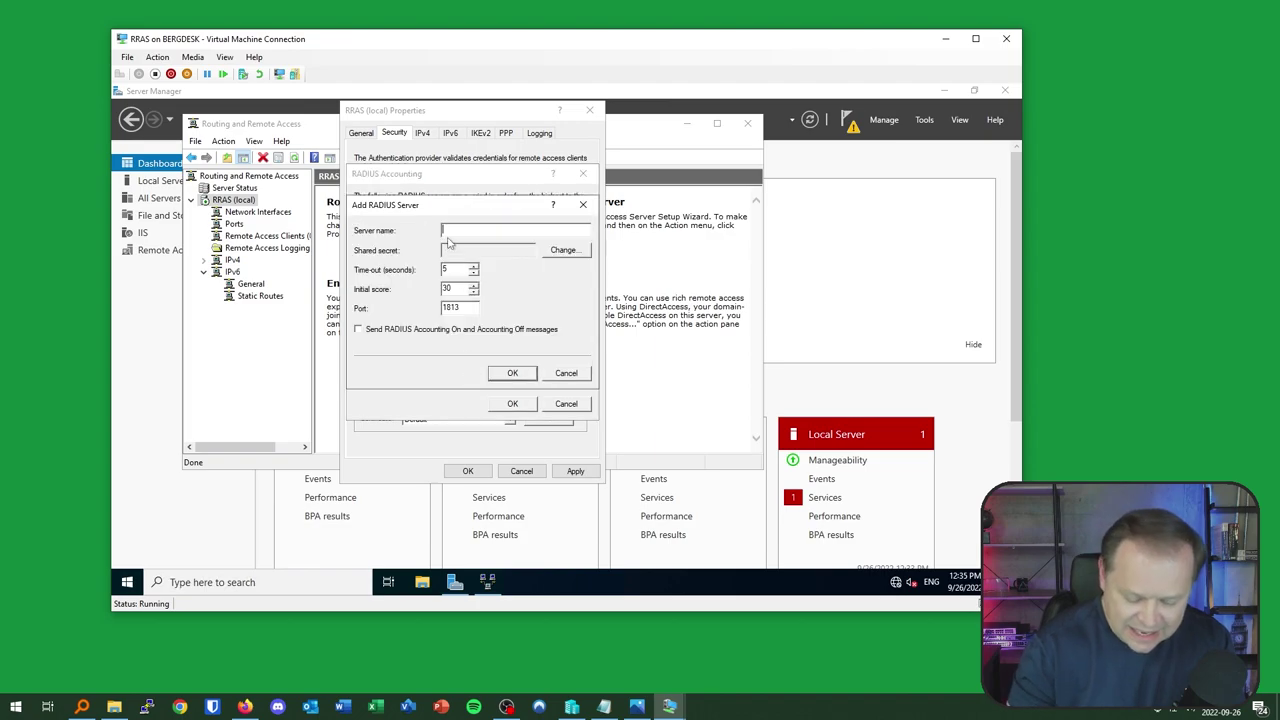
type("10.10.10.2")
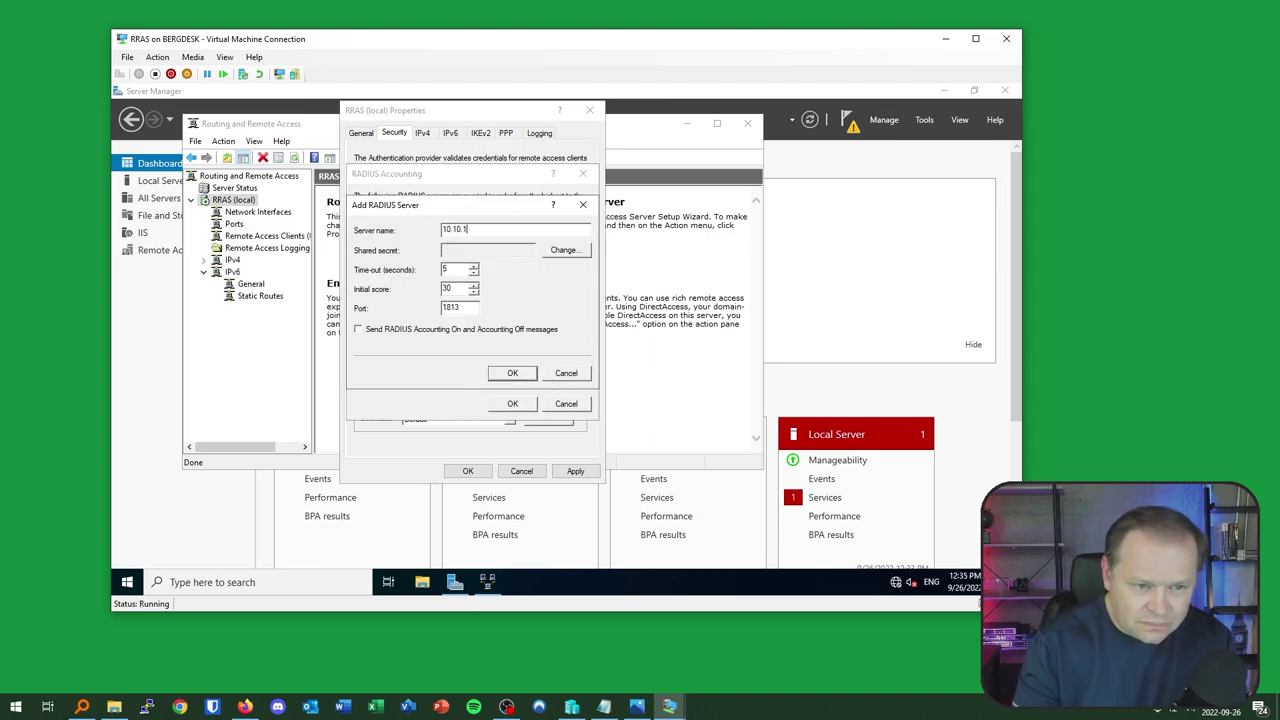
left_click(553, 254)
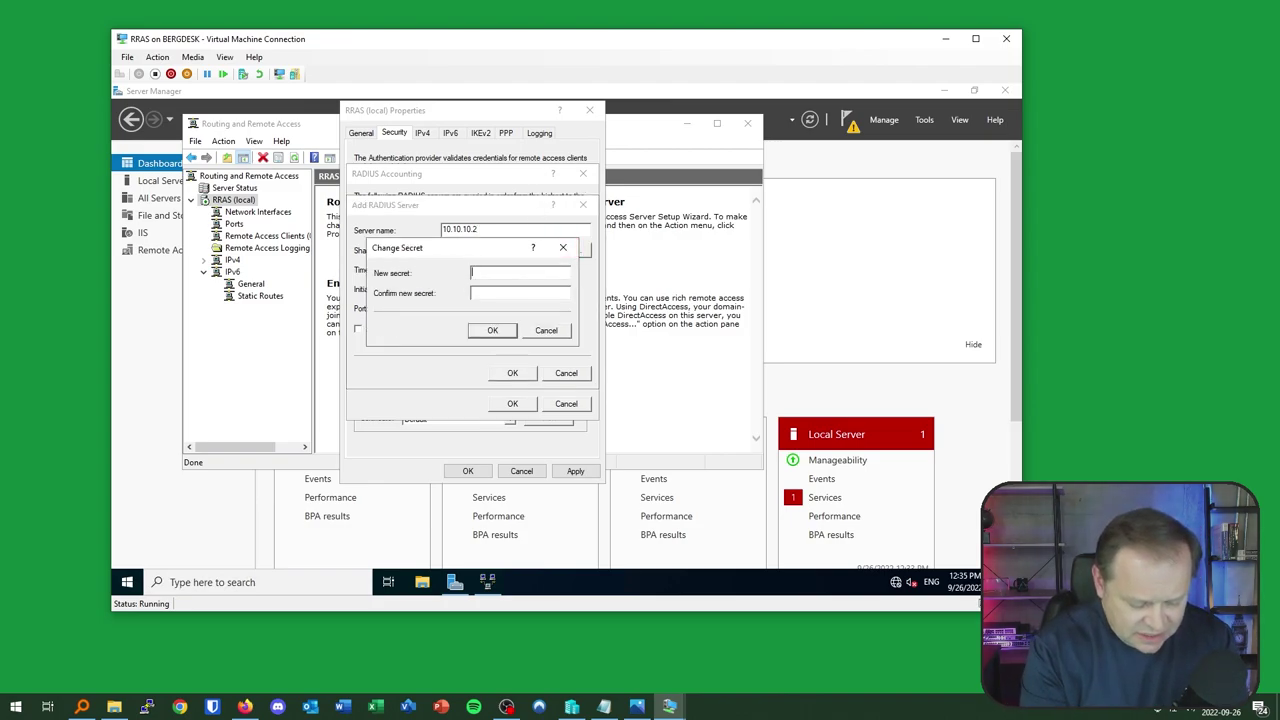
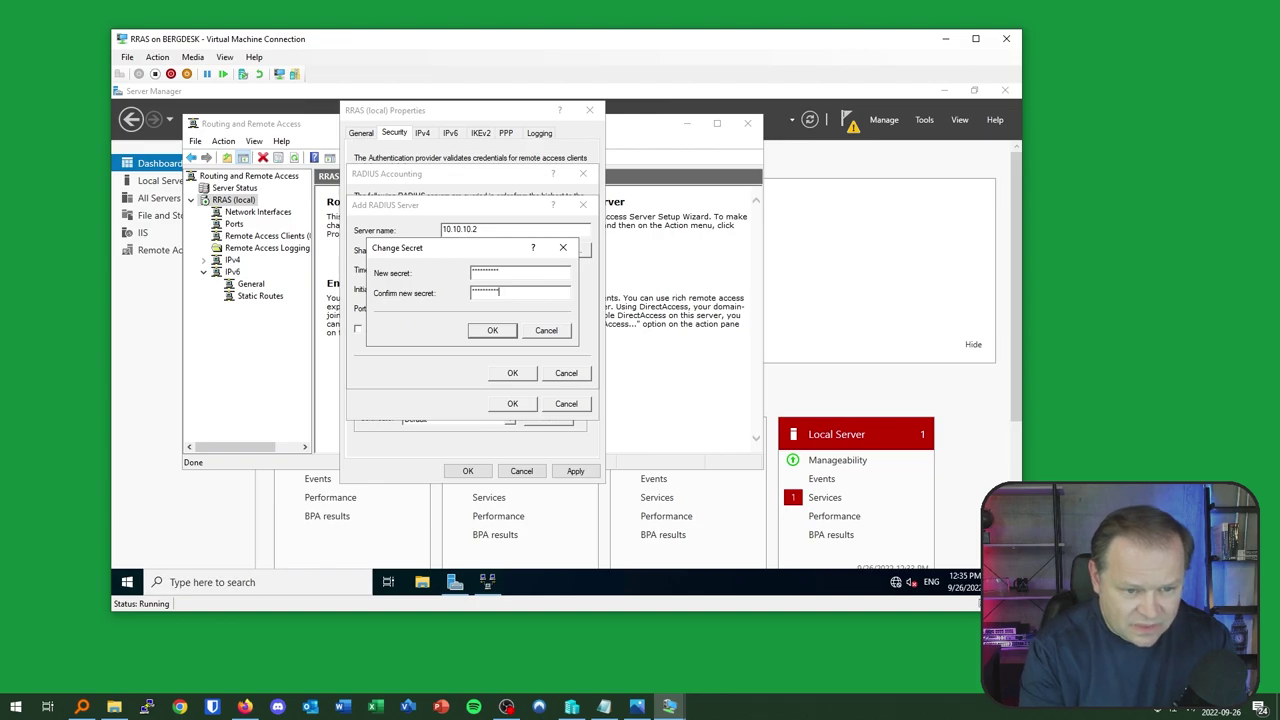
left_click(490, 332)
left_click(504, 374)
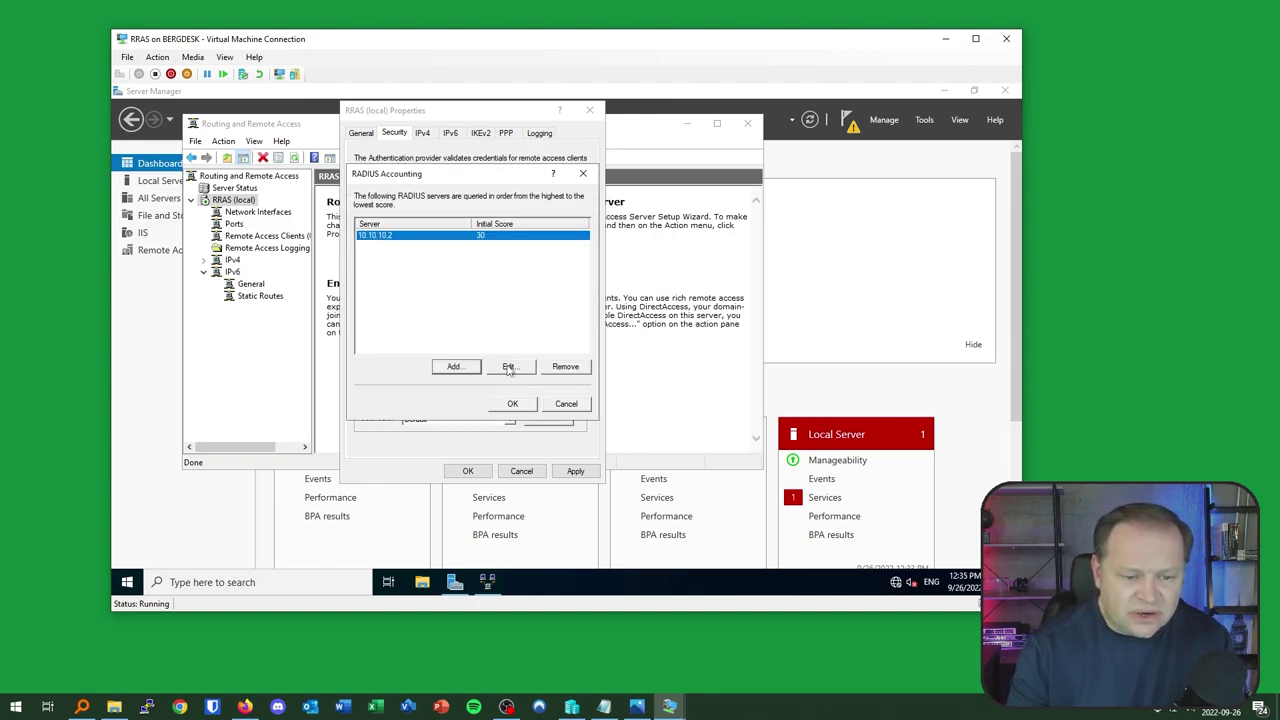
left_click(518, 347)
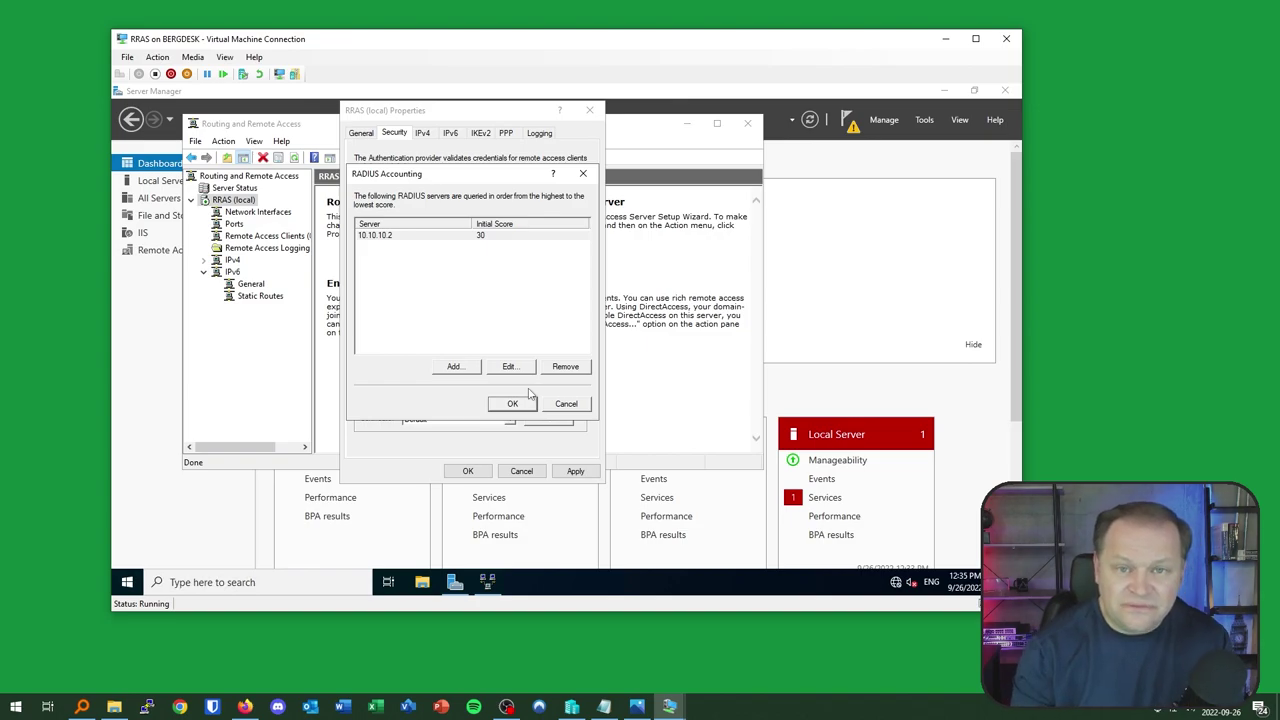
left_click(510, 403)
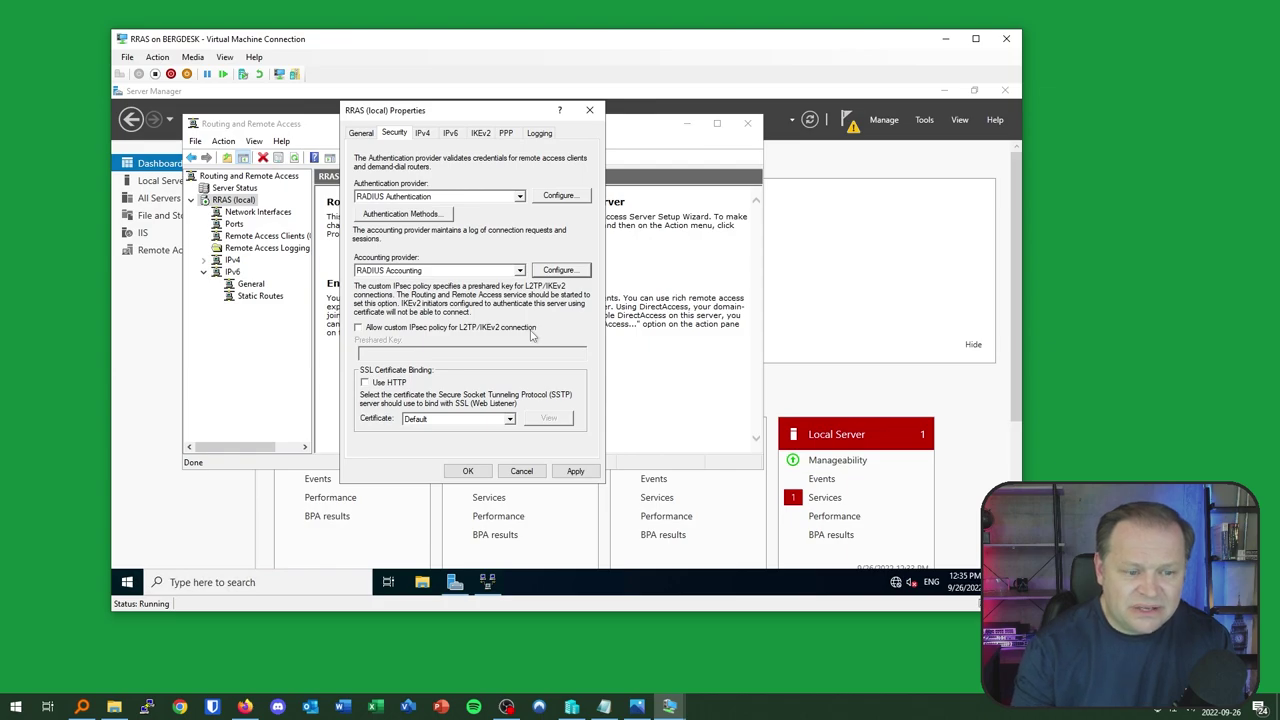
Step: Apply the new RADIUS authentication and accounting settings
left_click(392, 652)
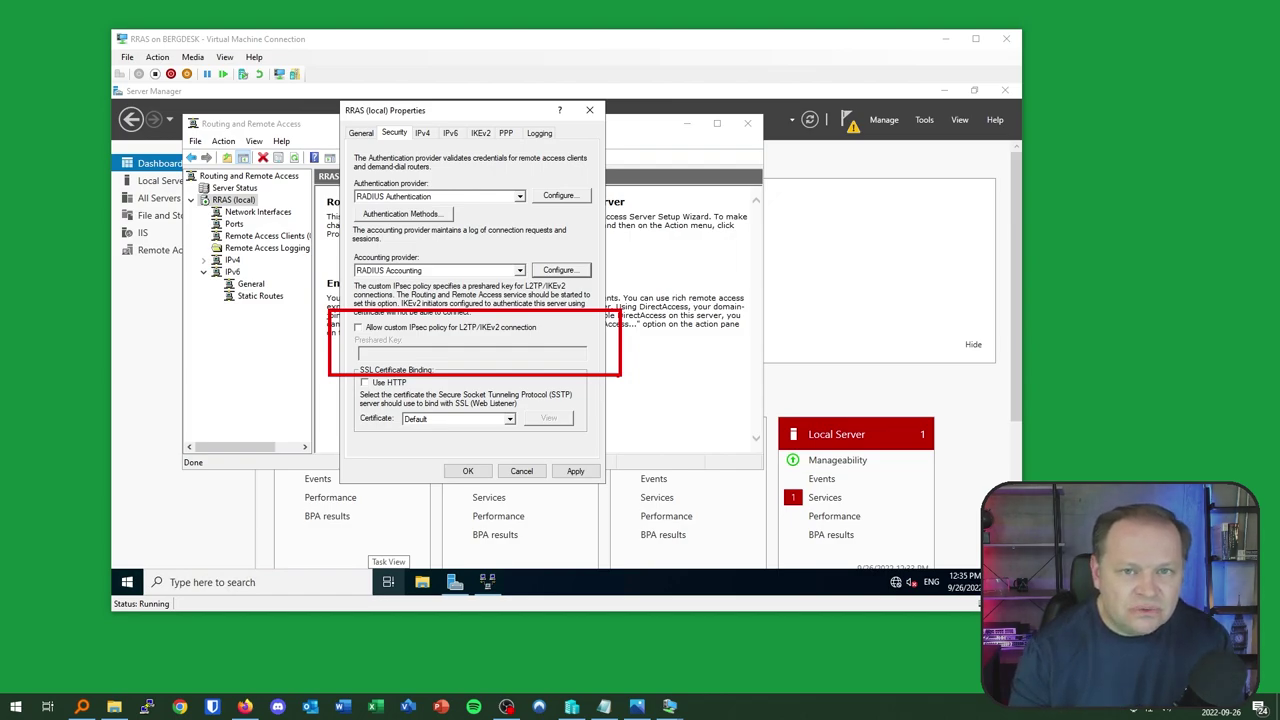
left_click_drag(556, 334, 594, 321)
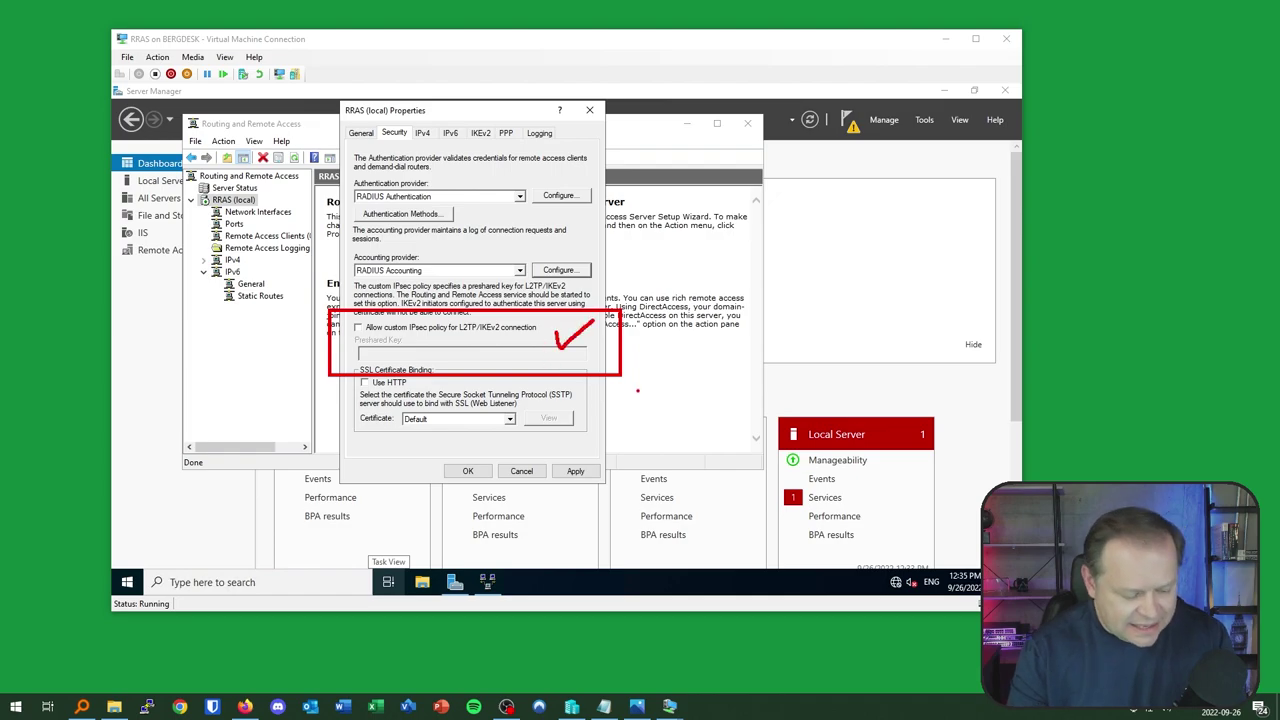
key("Escape")
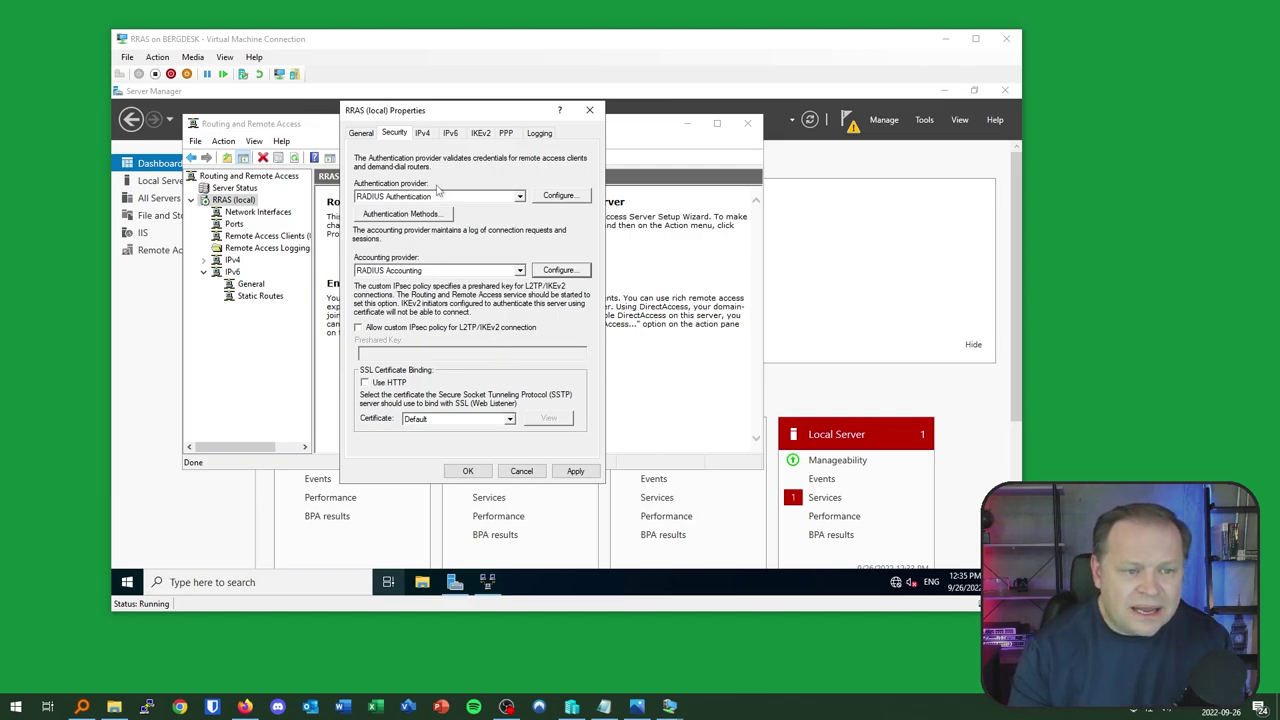
left_click(570, 471)
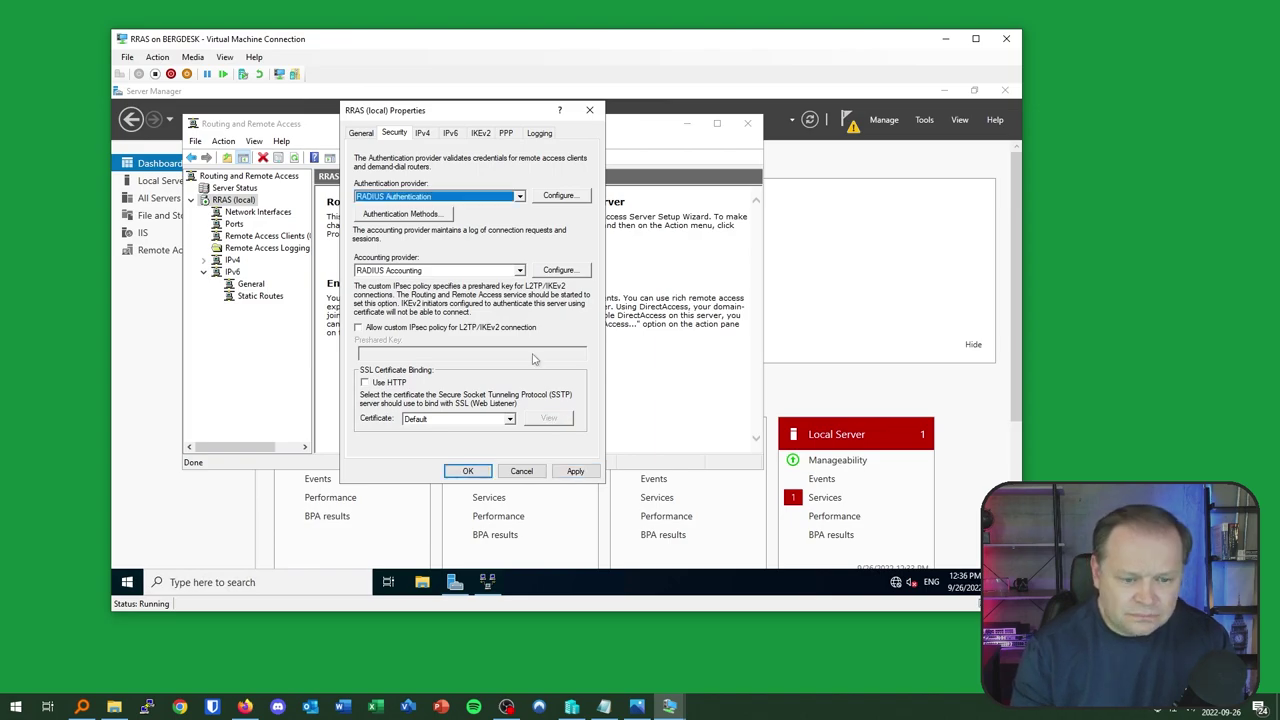
Step: On the IPv4 page, switch client addressing to a static address pool and begin a new range
left_click(427, 136)
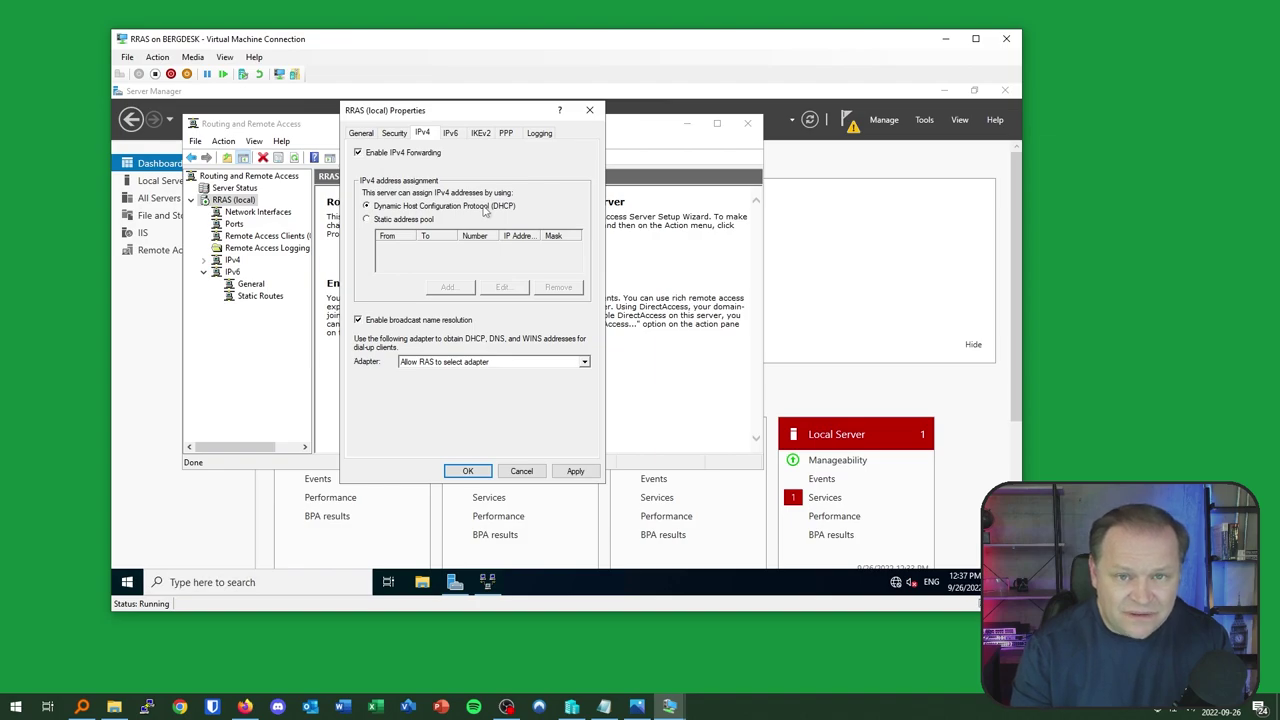
left_click(414, 220)
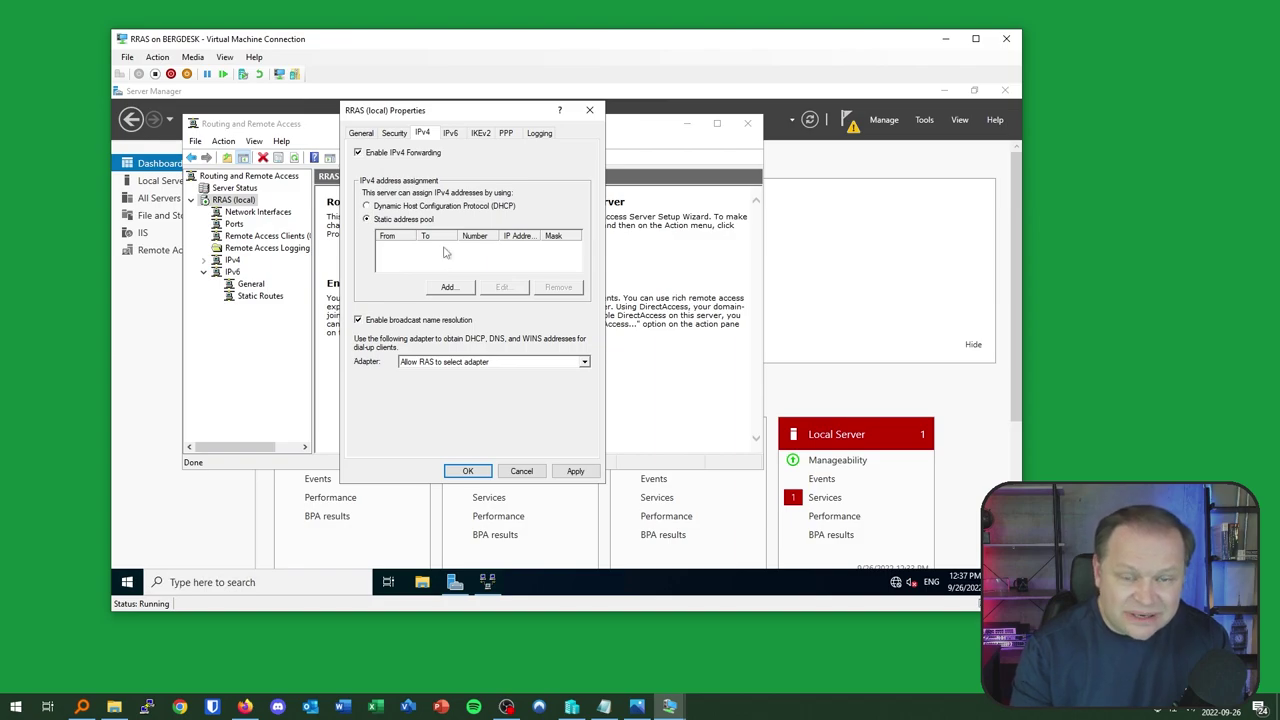
left_click(452, 289)
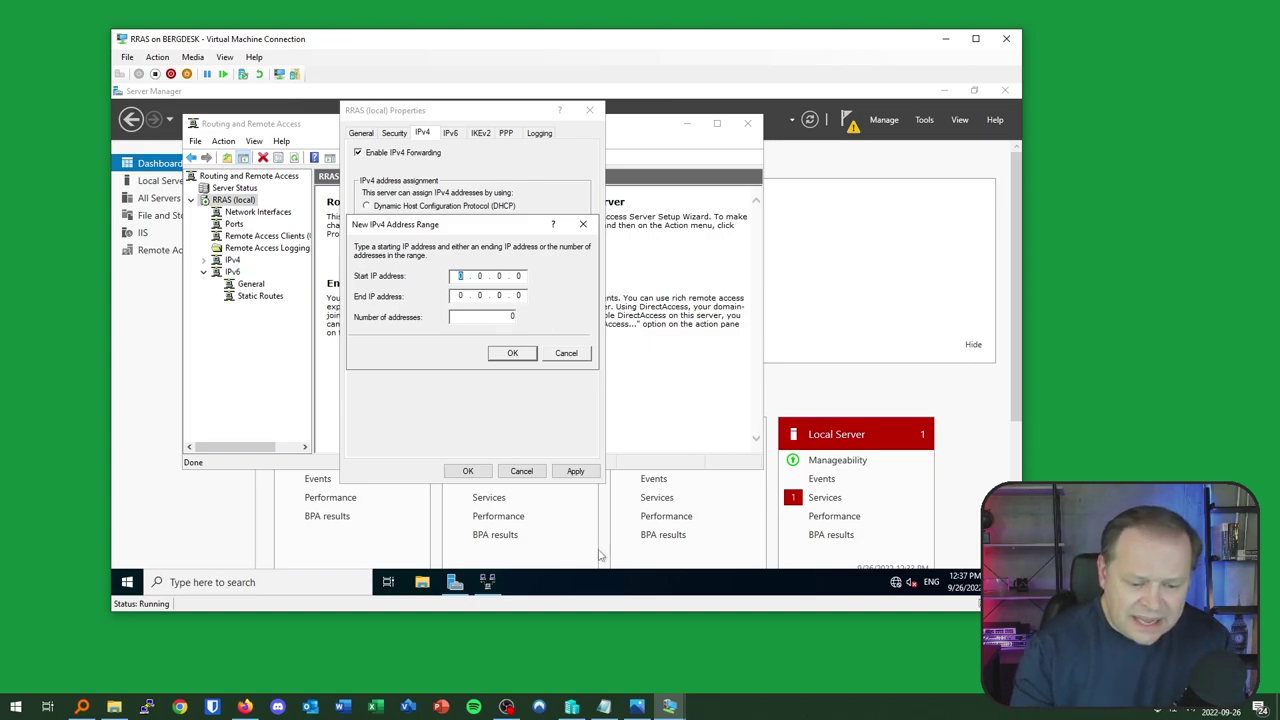
Step: Enter the static pool range 10.10.10.100 to 10.10.10.110, confirm it, and apply
left_click(637, 706)
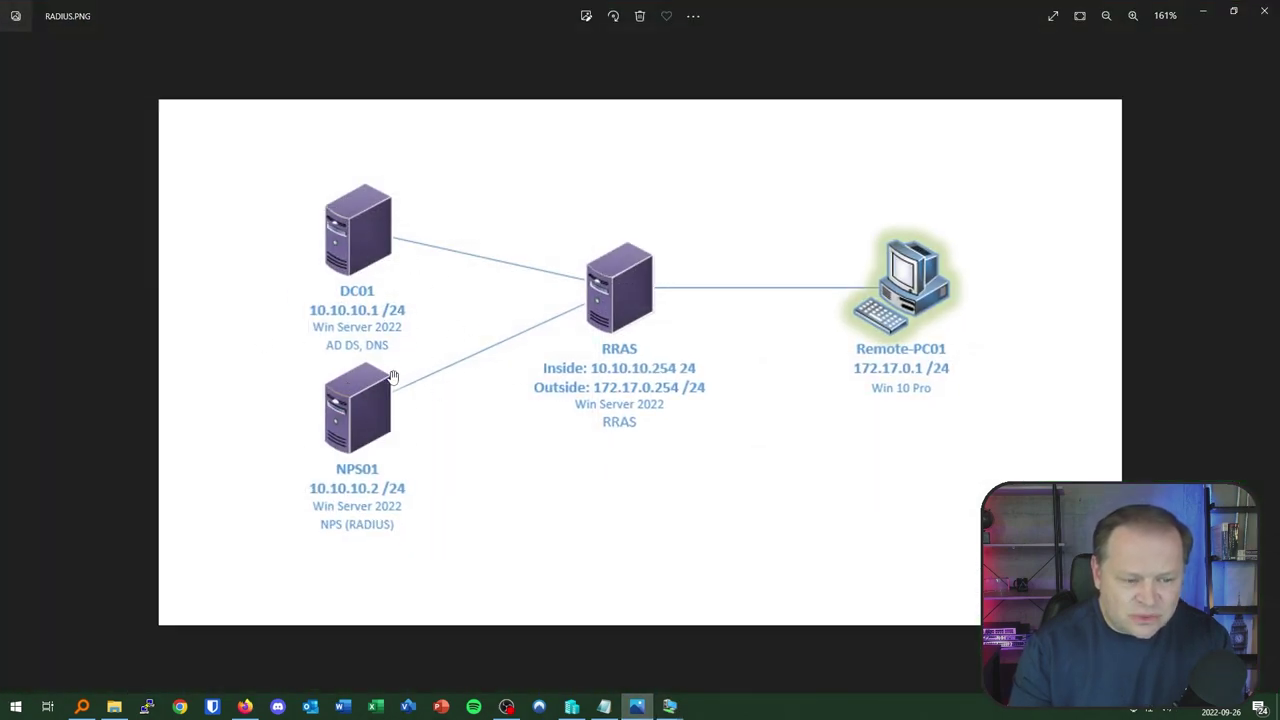
left_click(1202, 14)
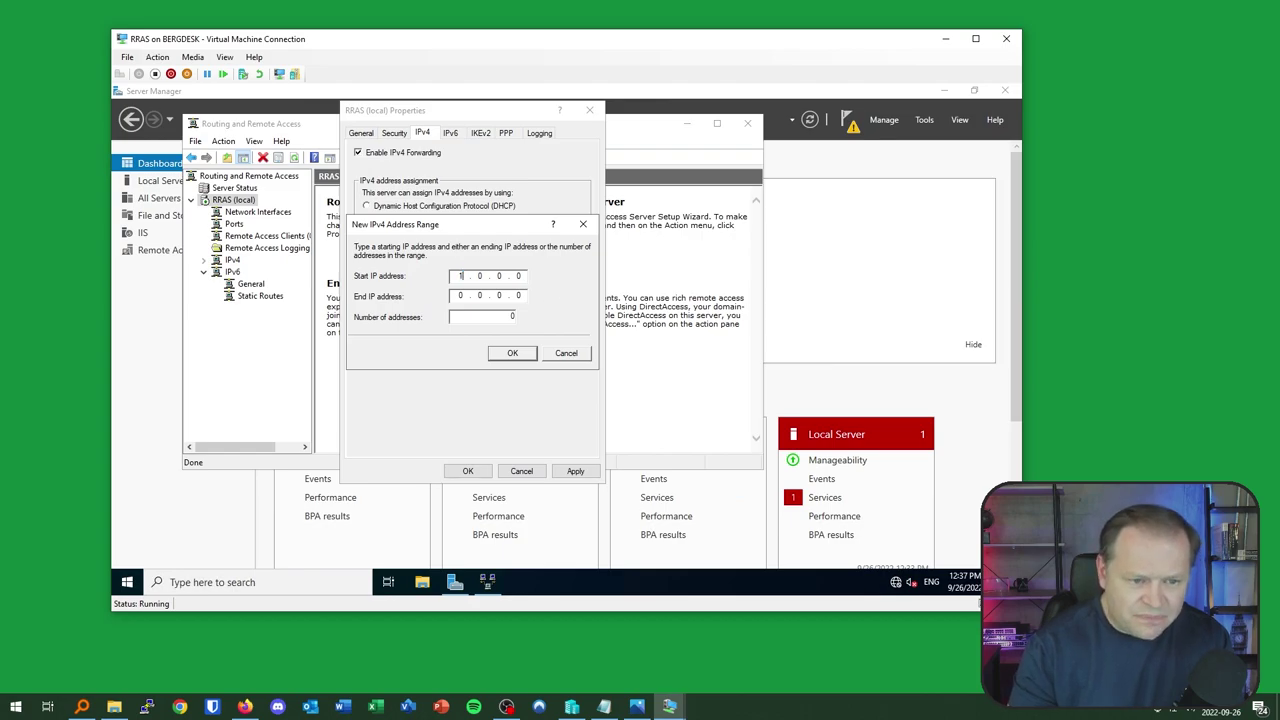
type("0.10.")
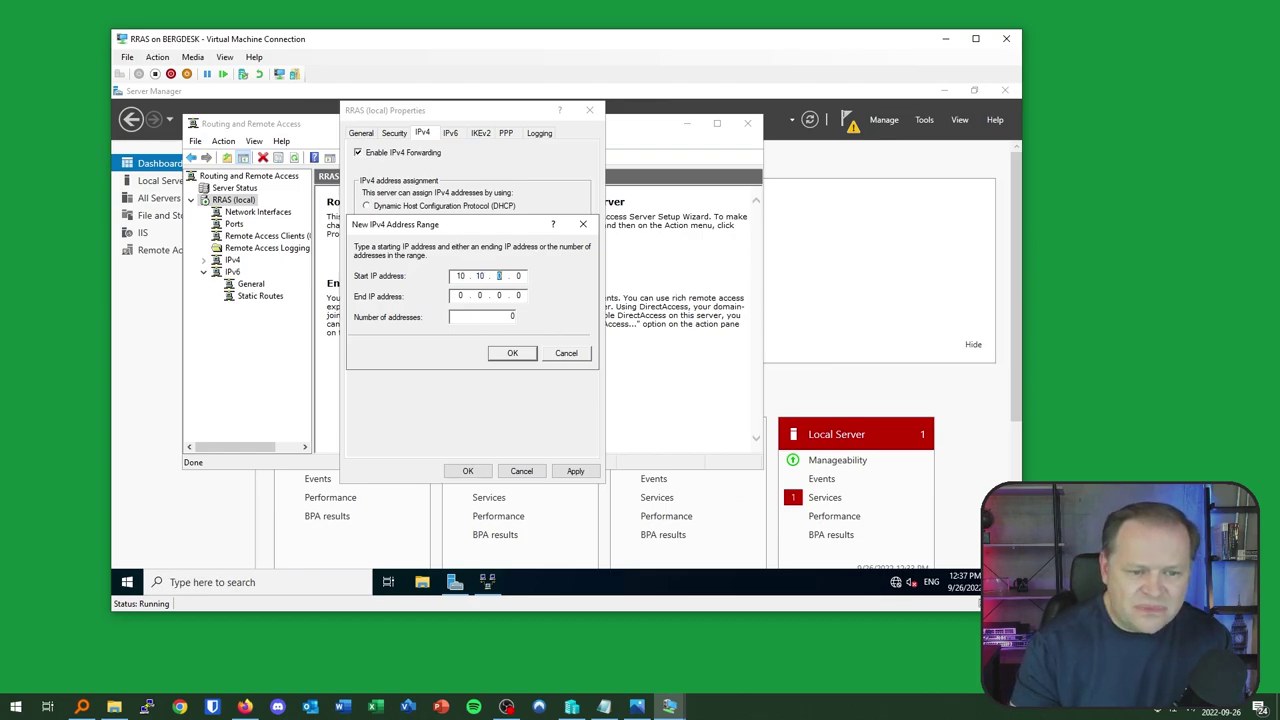
type("10.100")
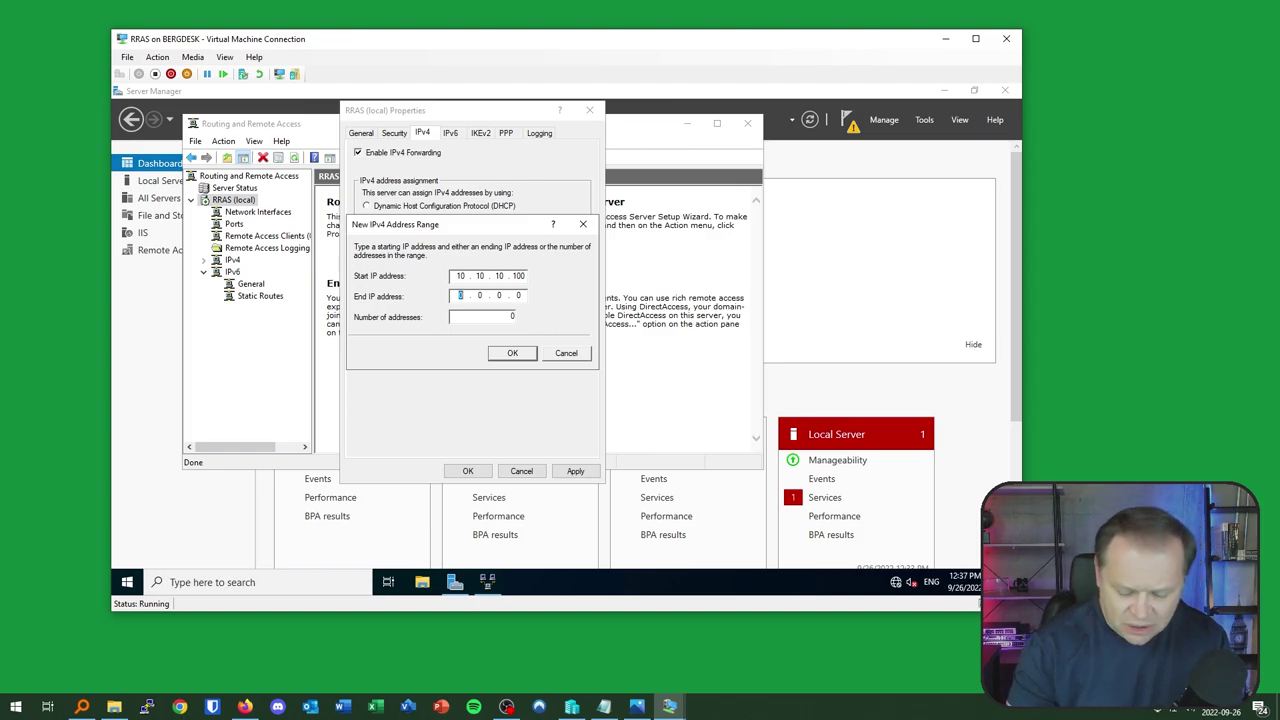
type("10.10.10")
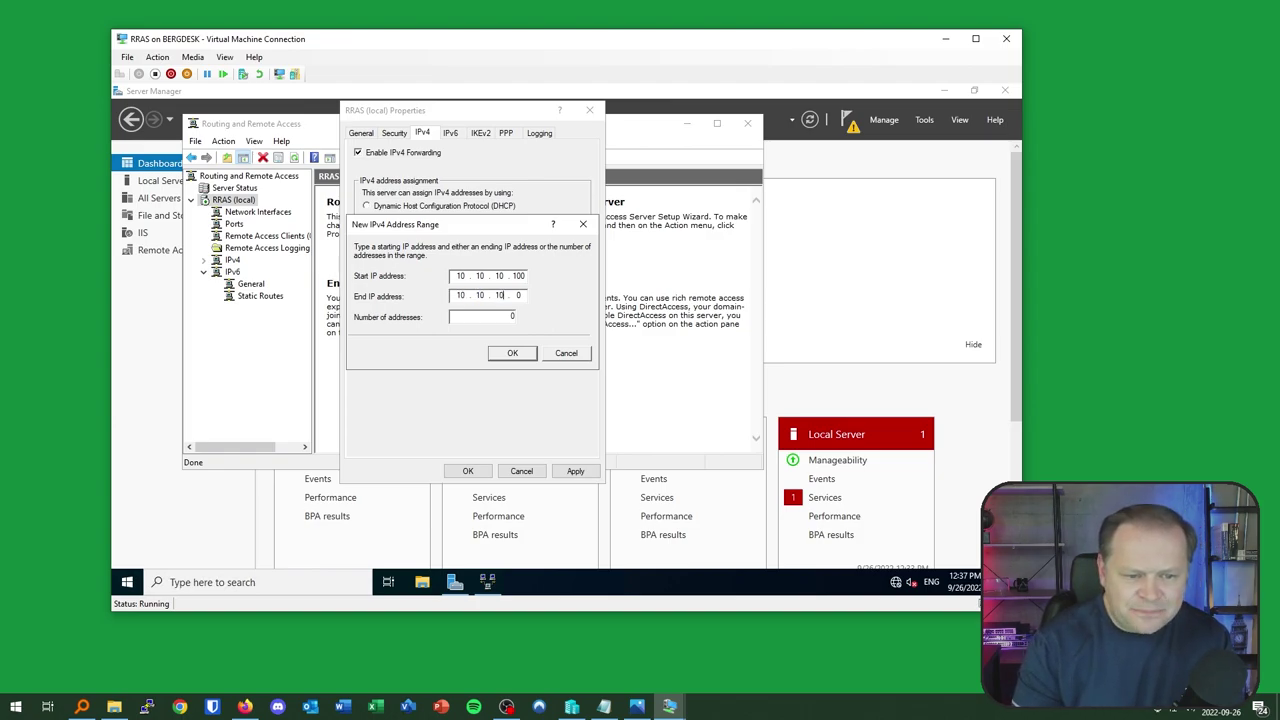
type(".110")
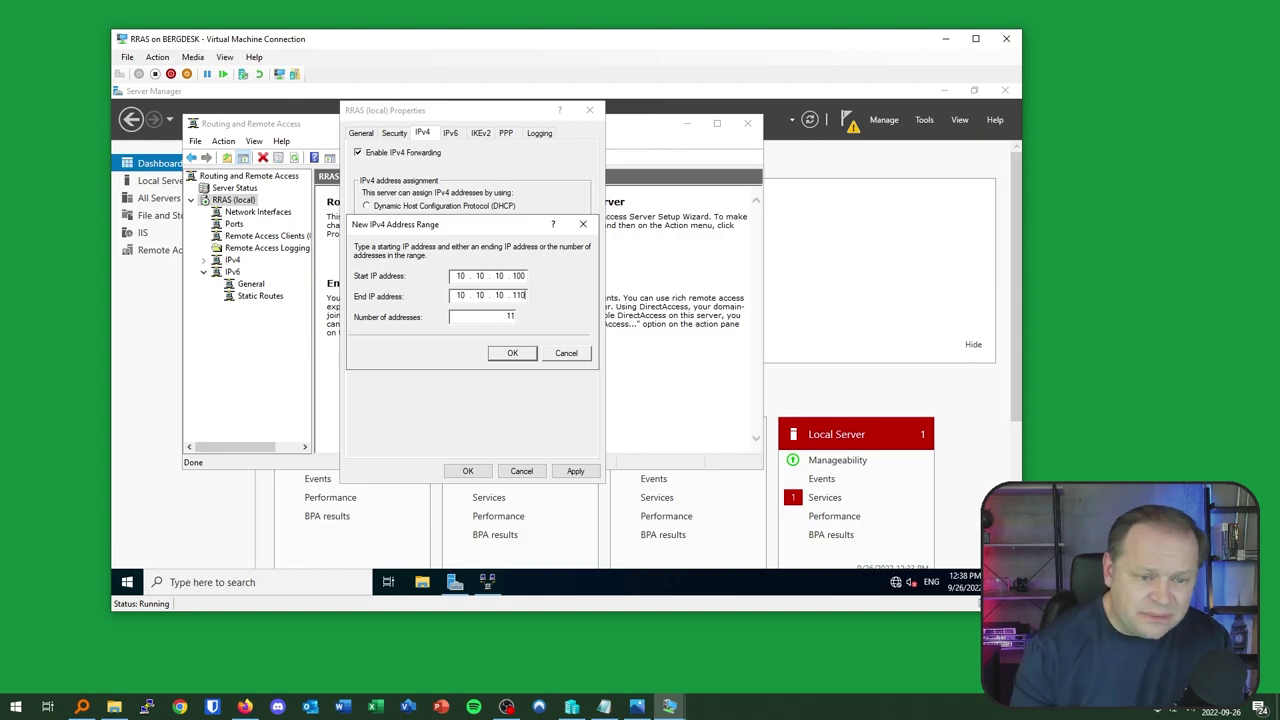
left_click(510, 354)
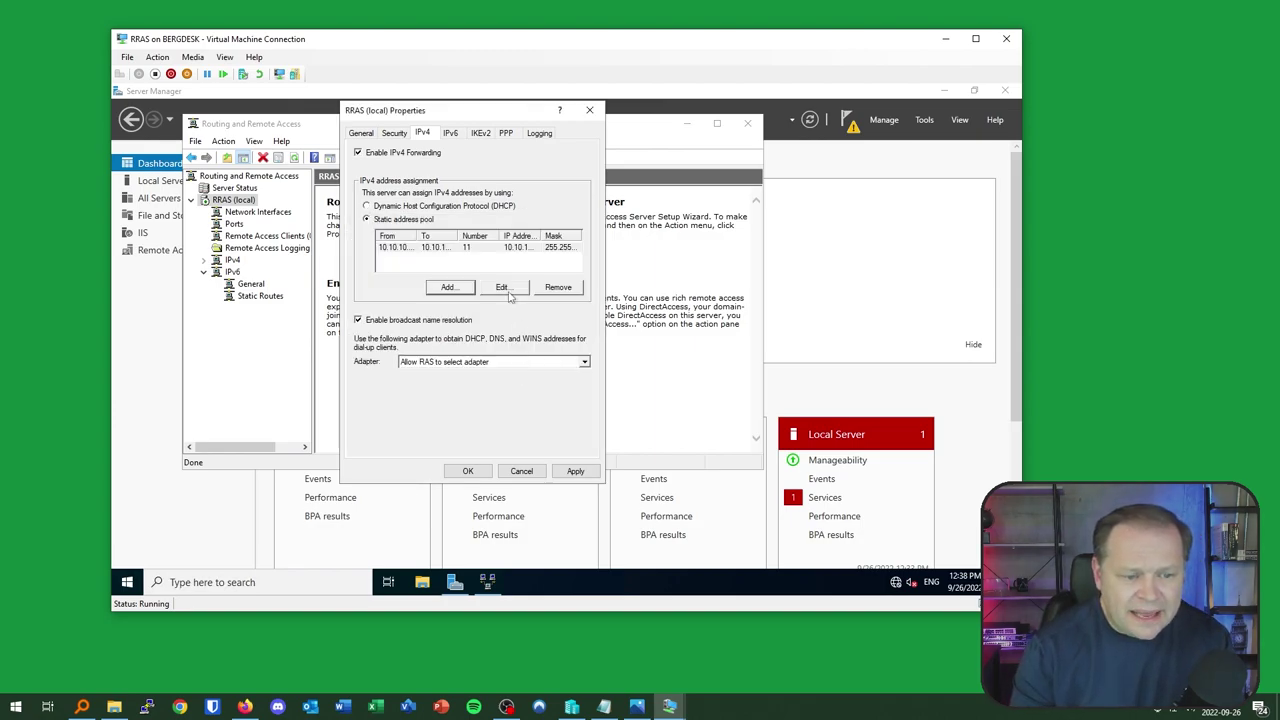
left_click(575, 471)
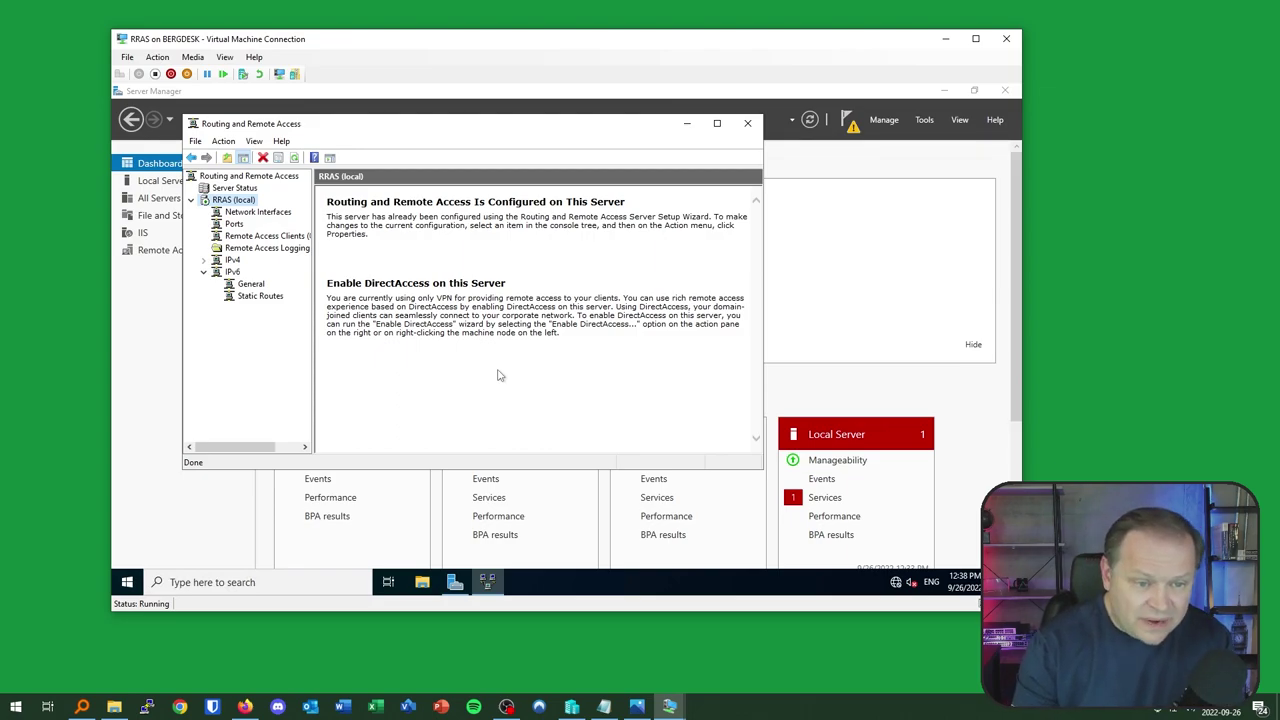
Step: Switch from the RRAS server to the Remote-PC01 virtual machine
left_click(938, 41)
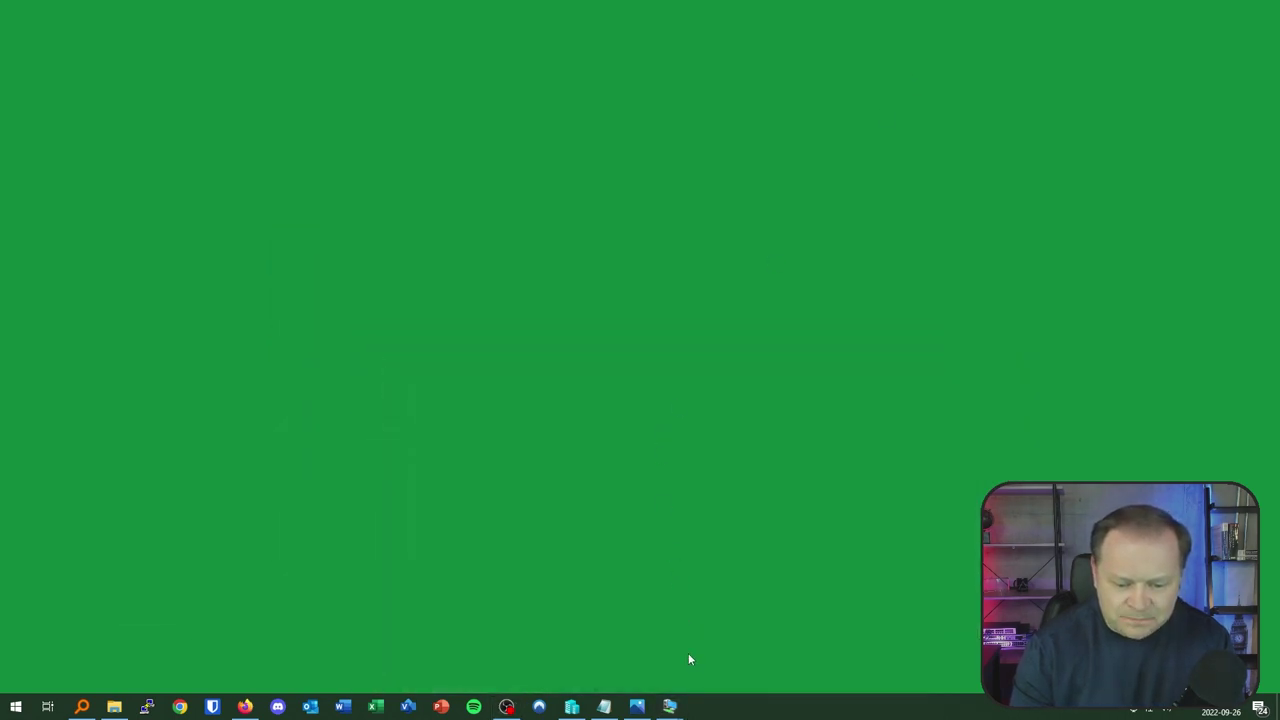
mouse_move(678, 706)
left_click(867, 652)
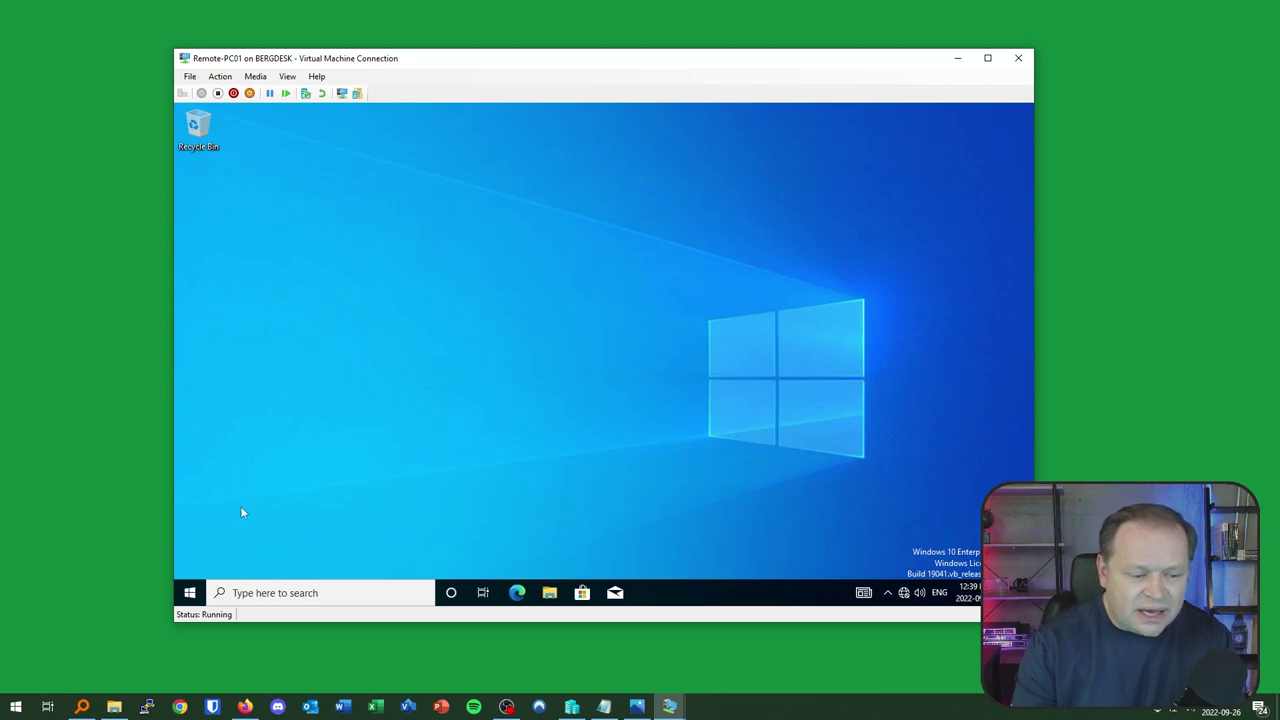
Step: Open Command Prompt and ping the RRAS outside address 172.17.0.254
left_click(197, 586)
type("cmd")
key("Return")
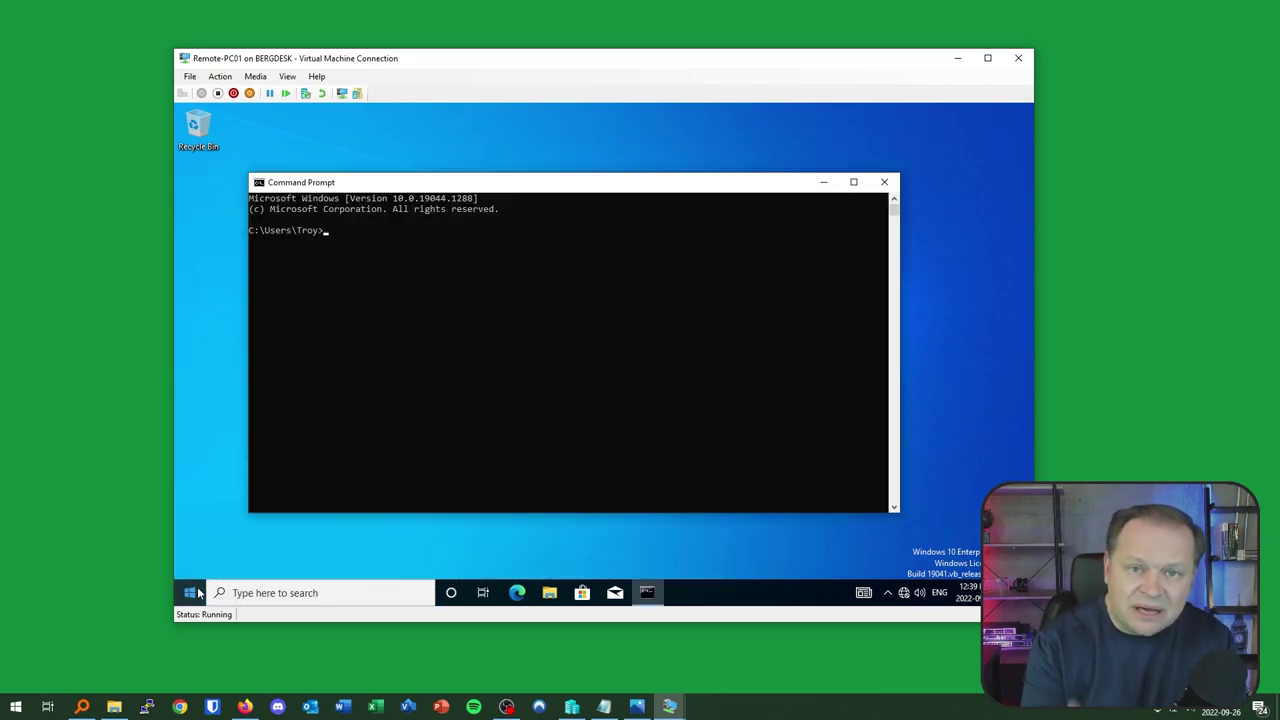
type("ping ")
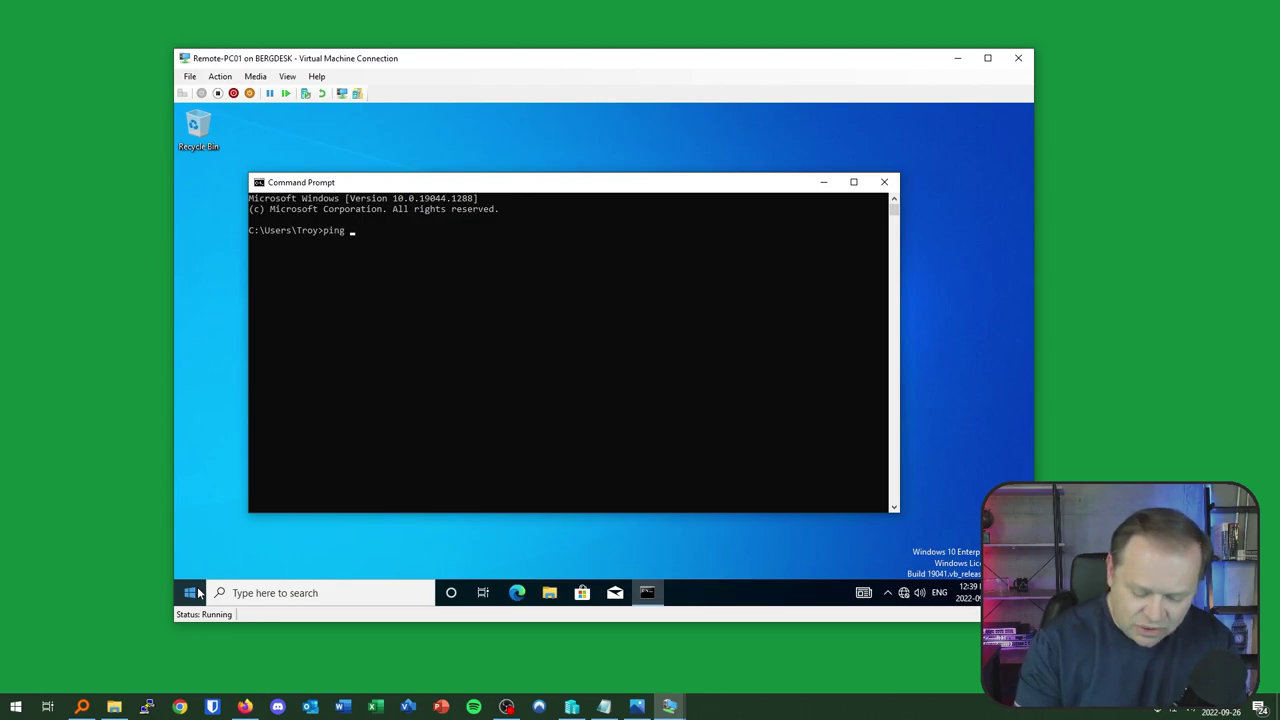
type("172.17.")
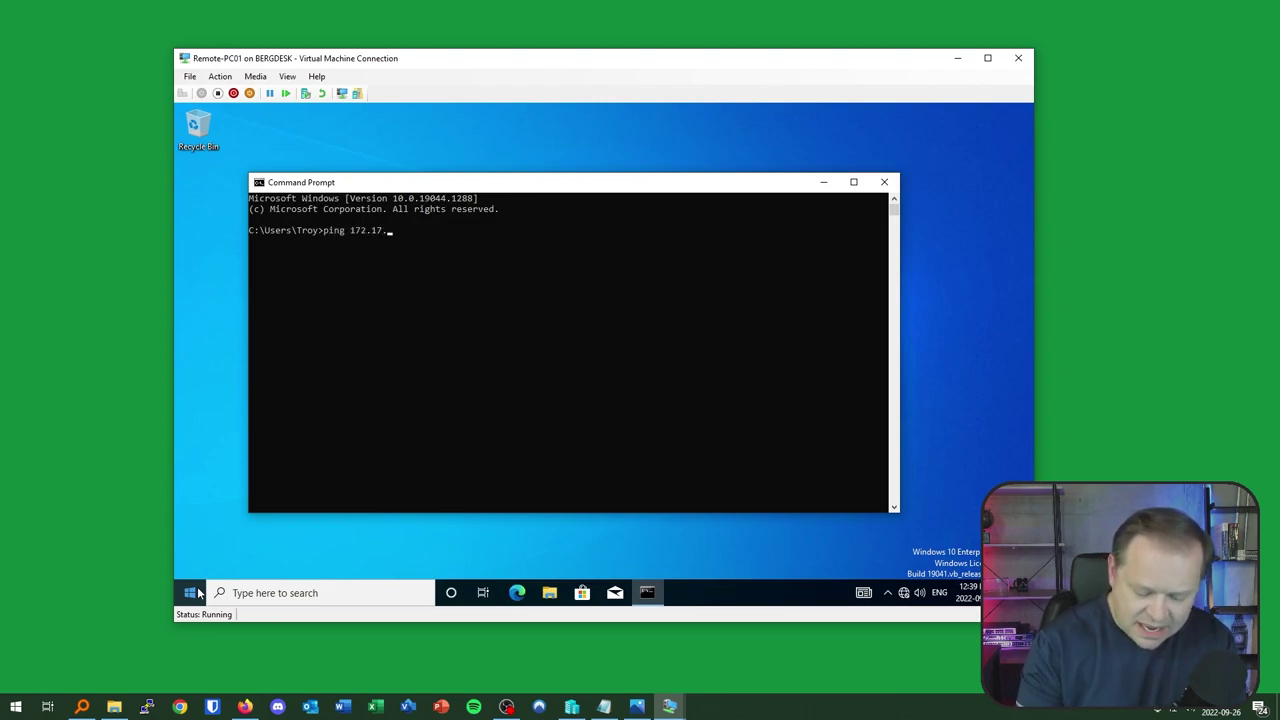
type("0.254")
key("Return")
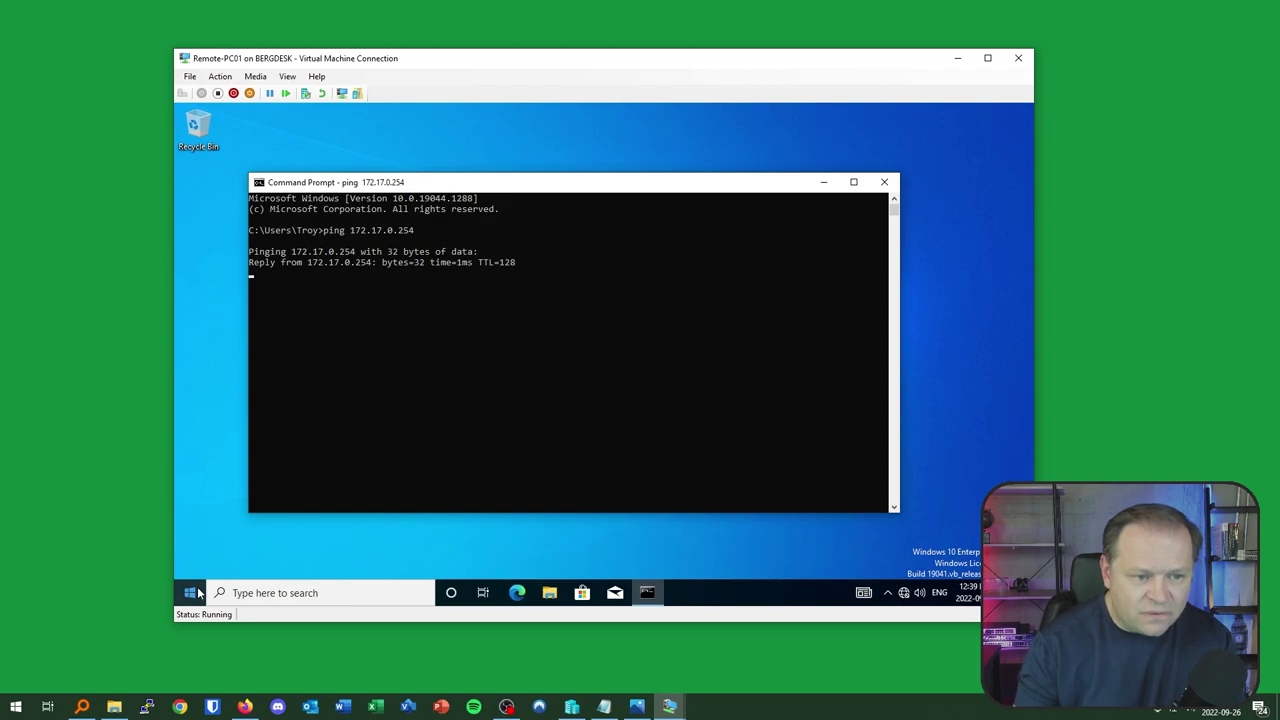
left_click(637, 706)
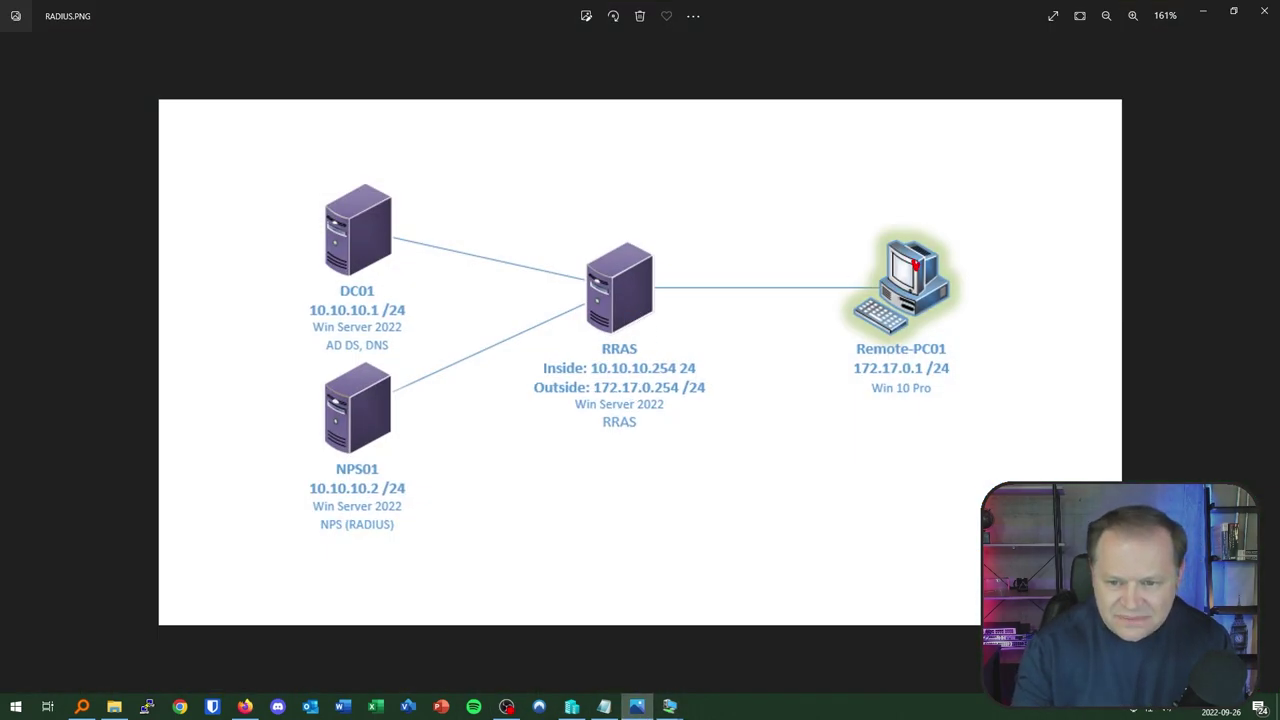
Step: Mark the Remote-PC01 to RRAS to NPS01 path on the diagram, then clear the marks
left_click_drag(912, 258, 931, 228)
left_click_drag(858, 267, 728, 288)
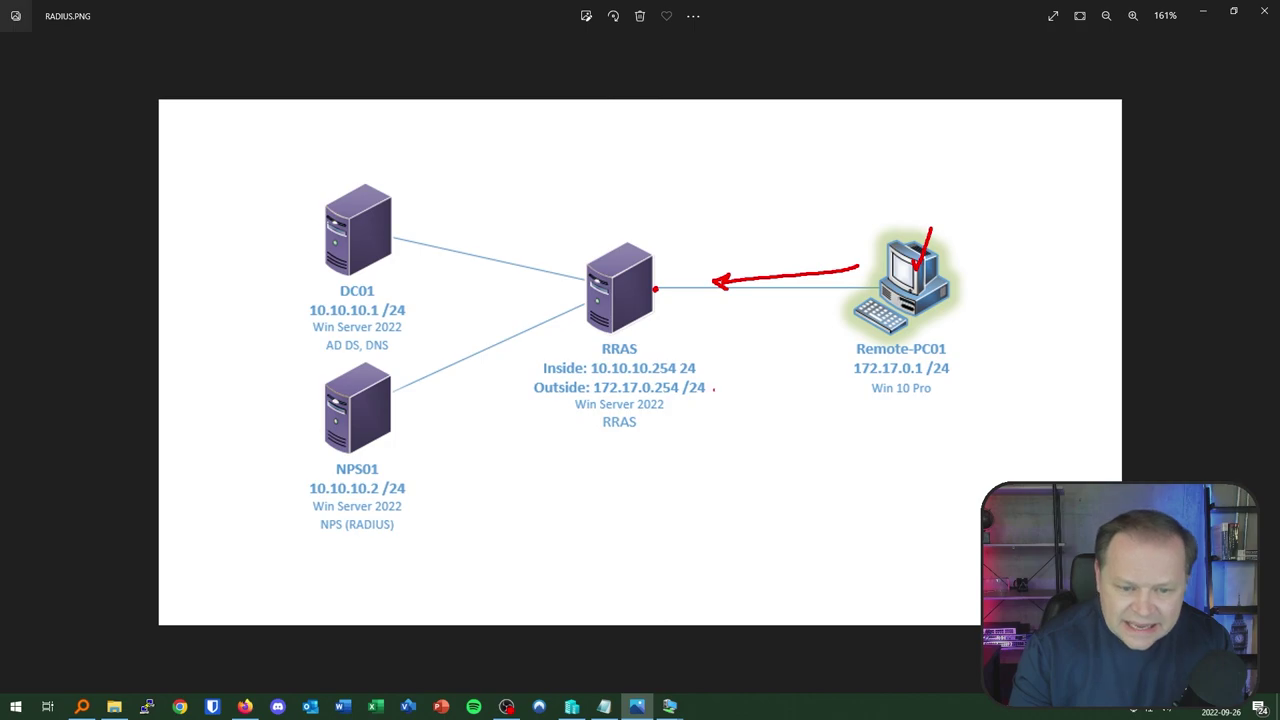
left_click_drag(738, 387, 768, 376)
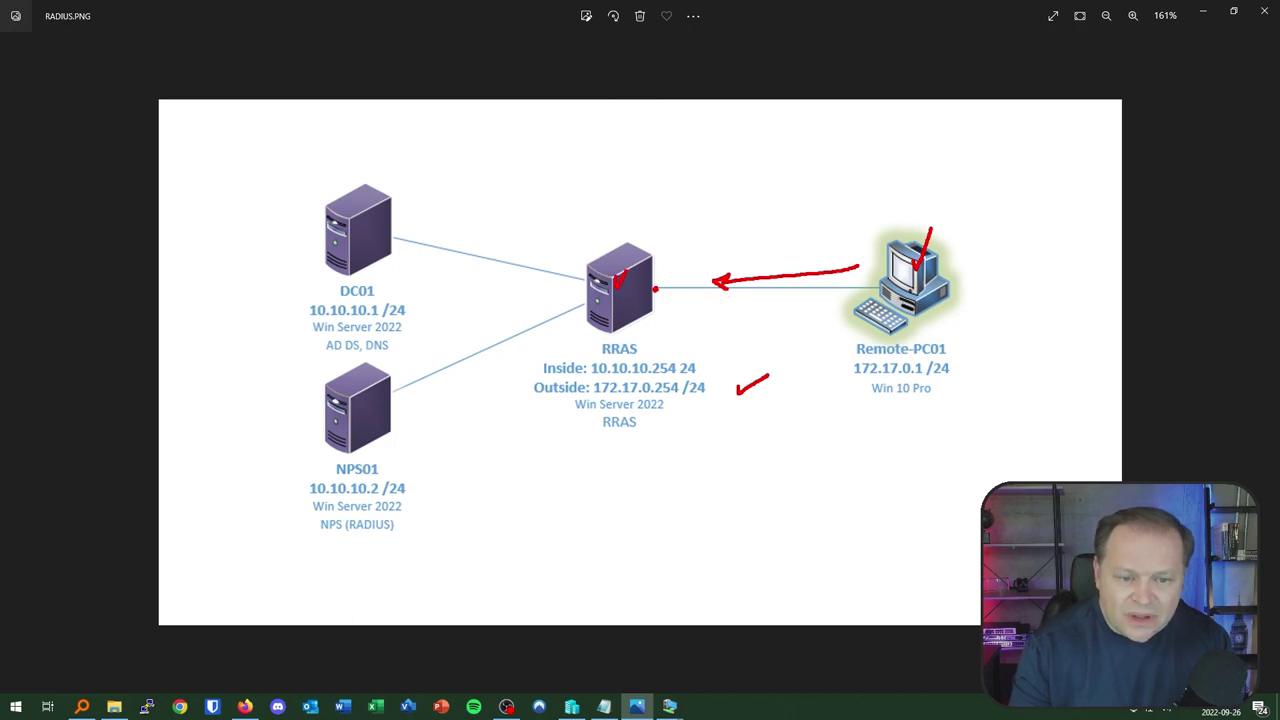
mouse_move(580, 297)
left_mouse_down()
mouse_move(436, 362)
mouse_move(480, 352)
left_mouse_up()
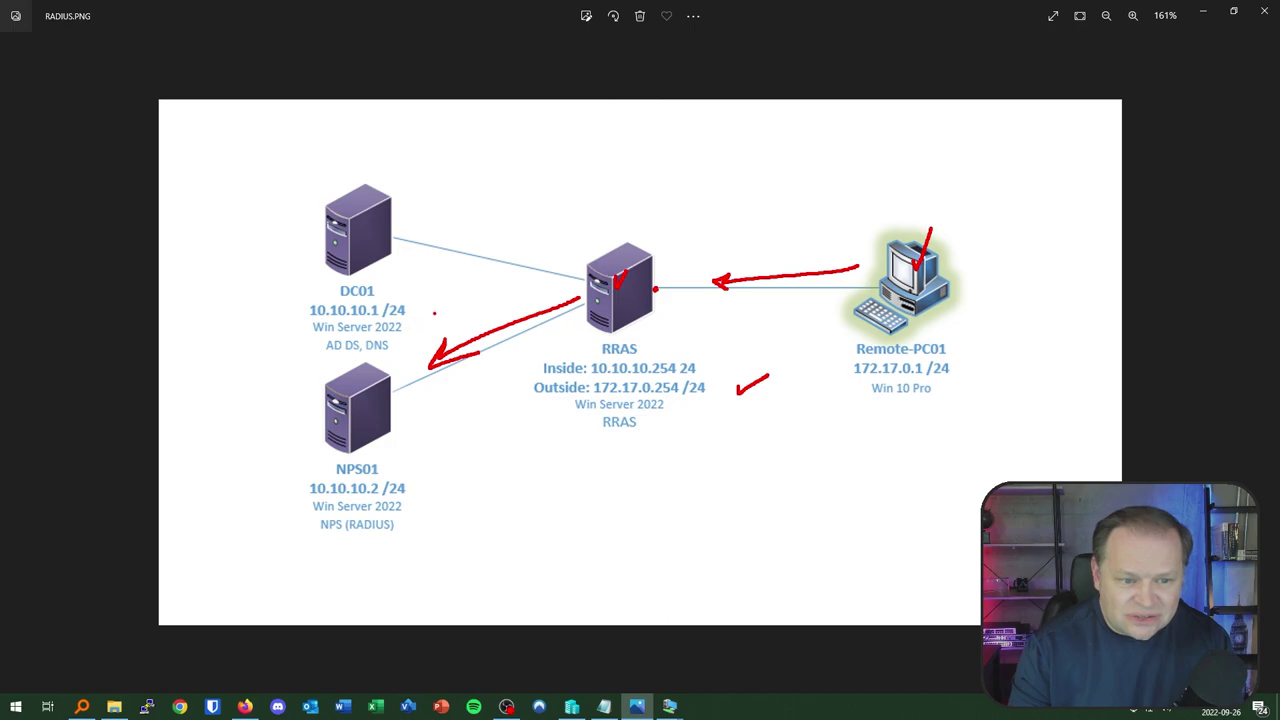
key("Escape")
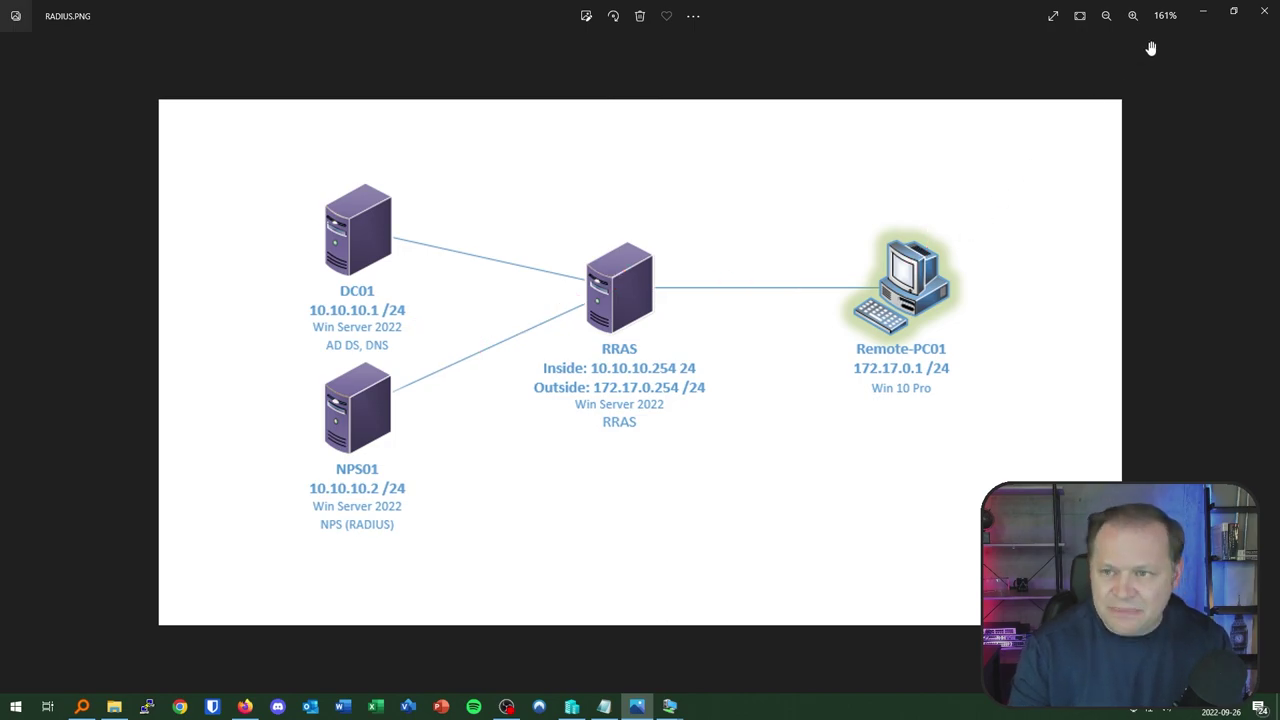
left_click(1203, 12)
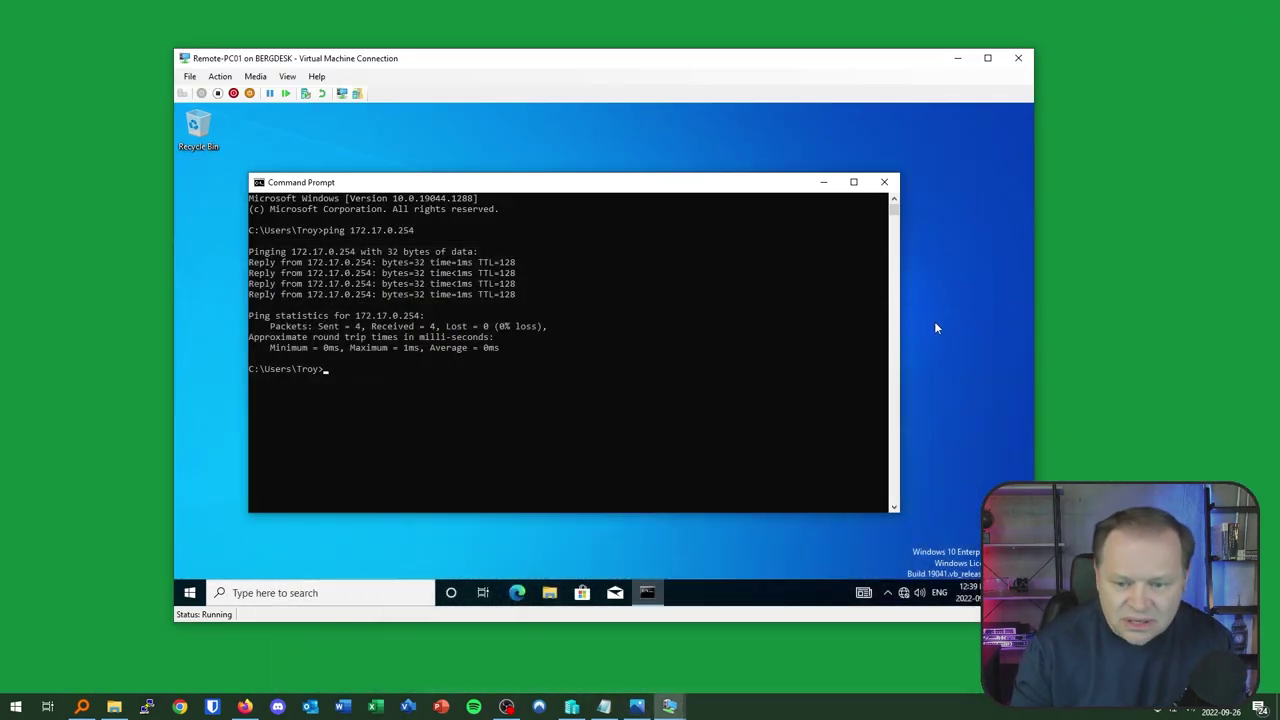
Step: Go to the VPN page of Network & Internet settings and start adding a connection
left_click(823, 182)
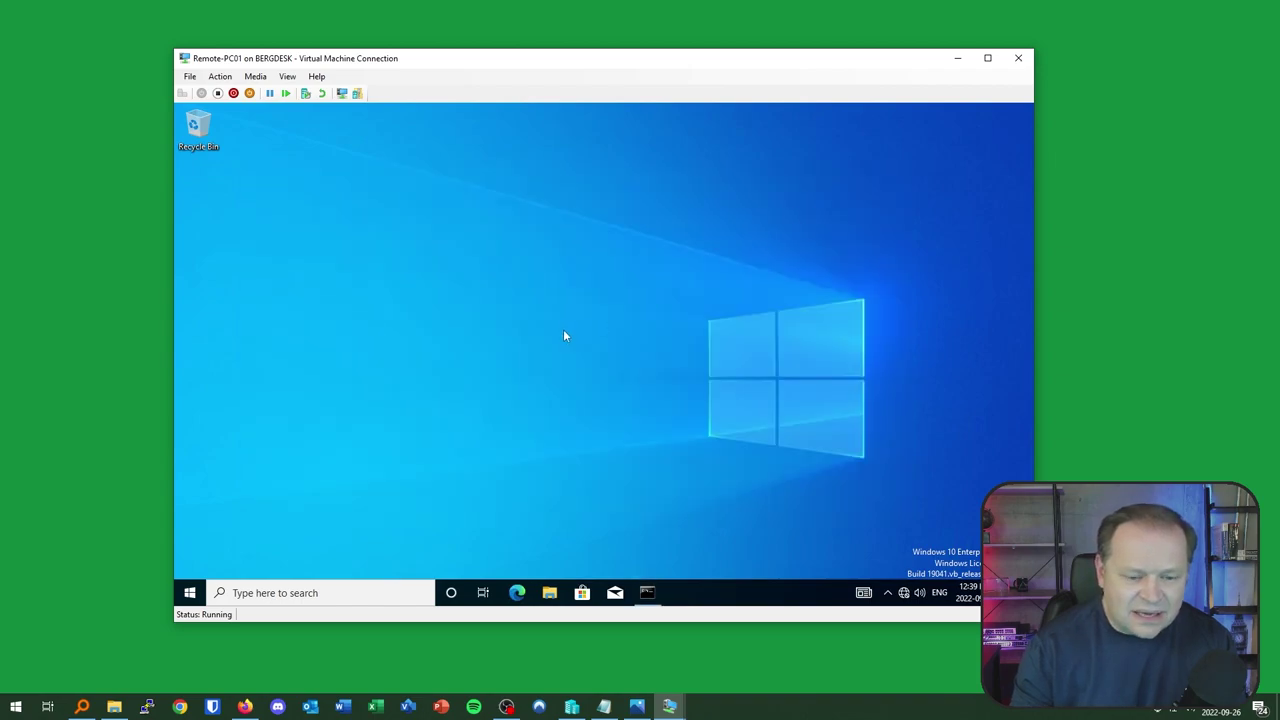
left_click(903, 593)
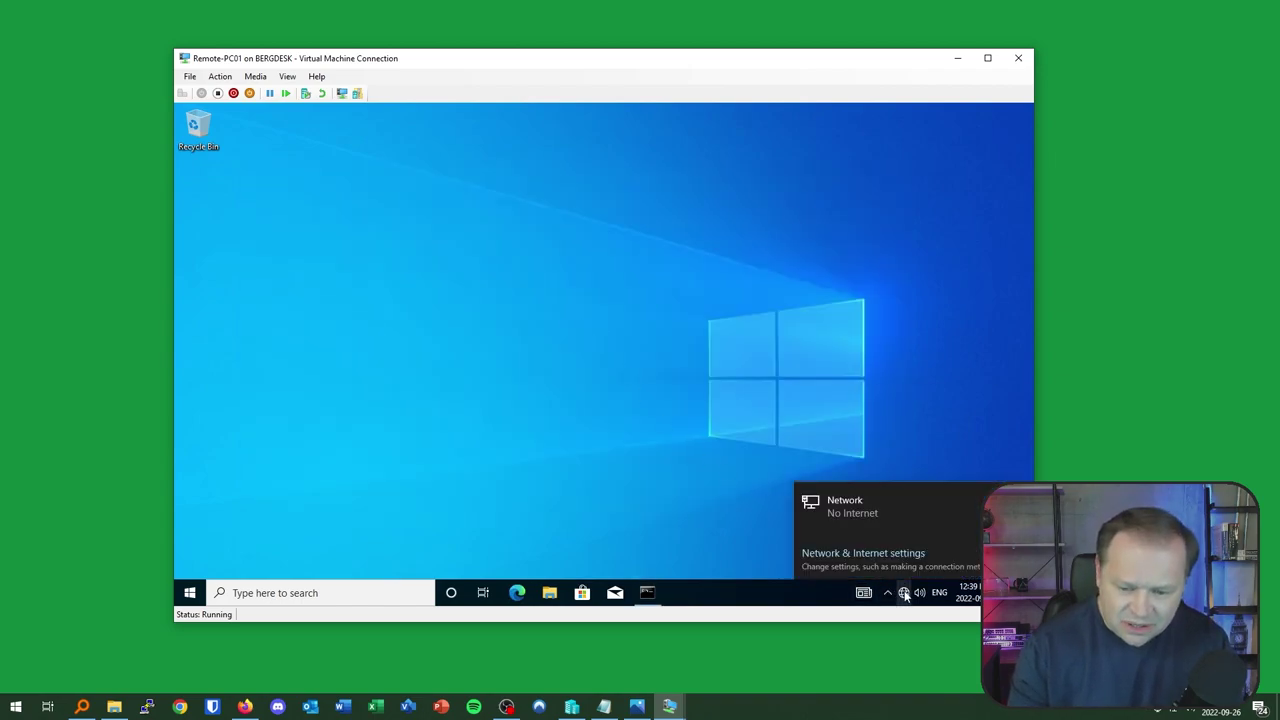
left_click(847, 560)
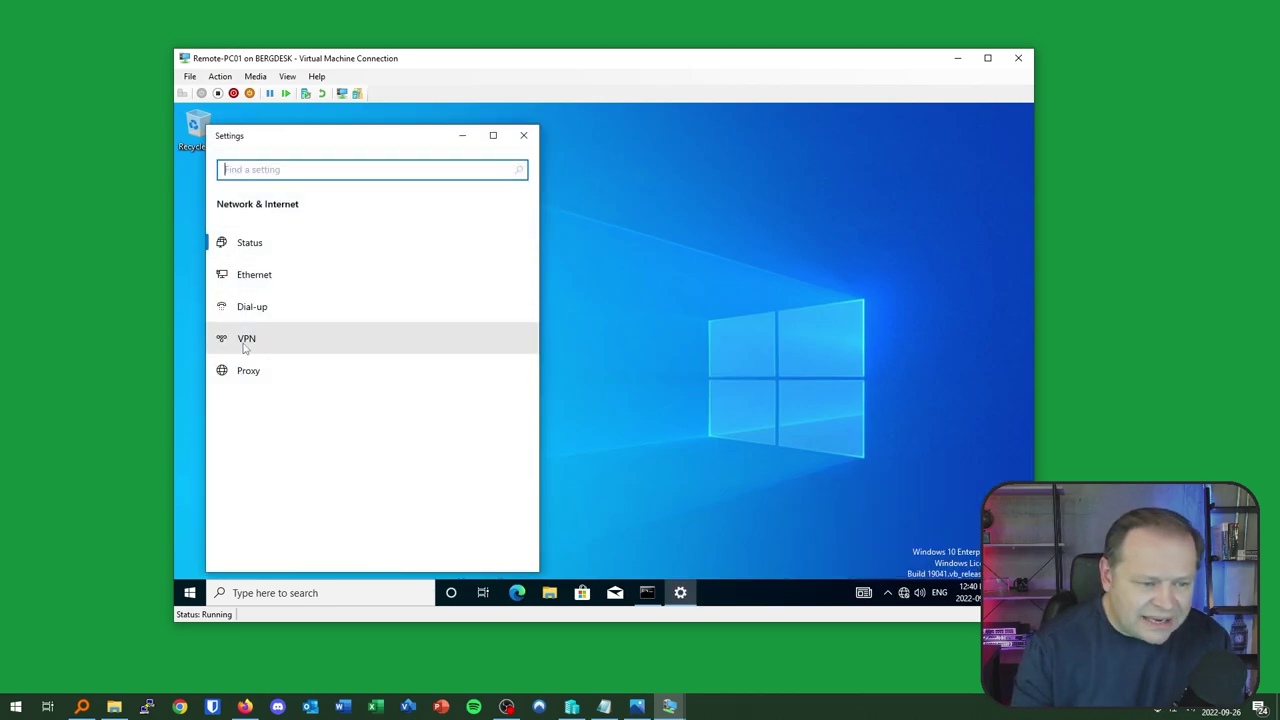
left_click(244, 344)
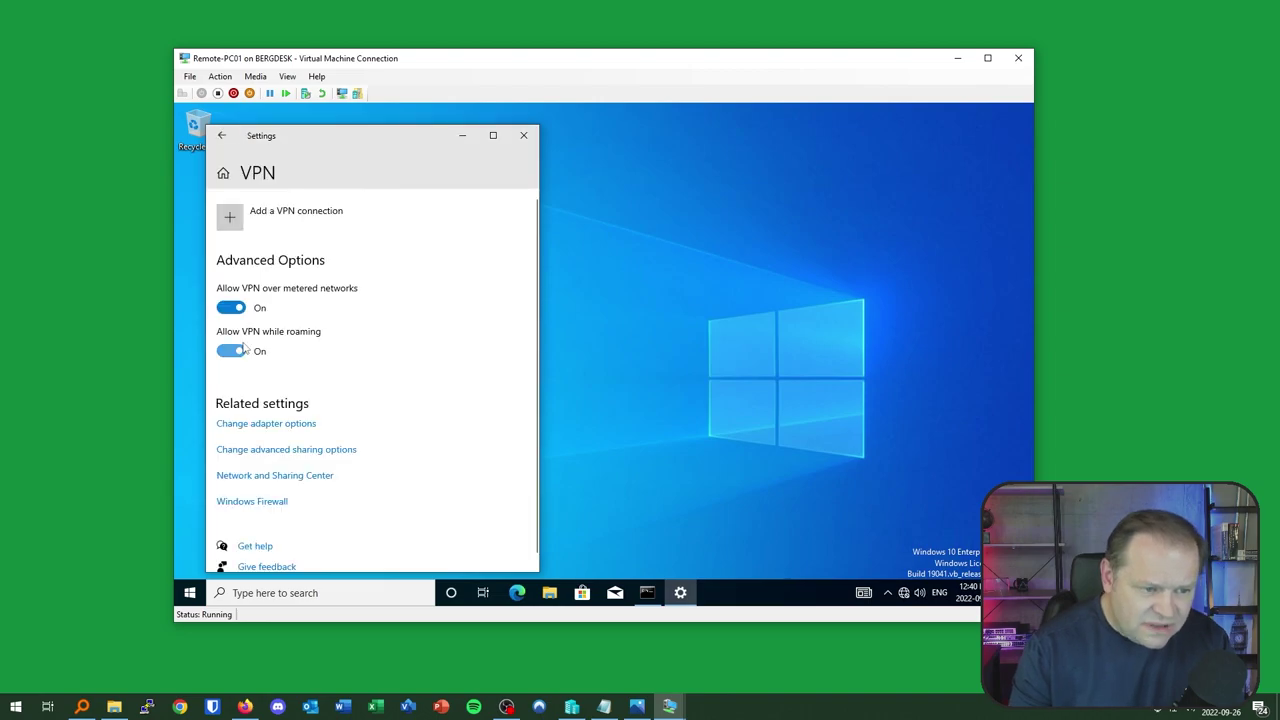
left_click(235, 220)
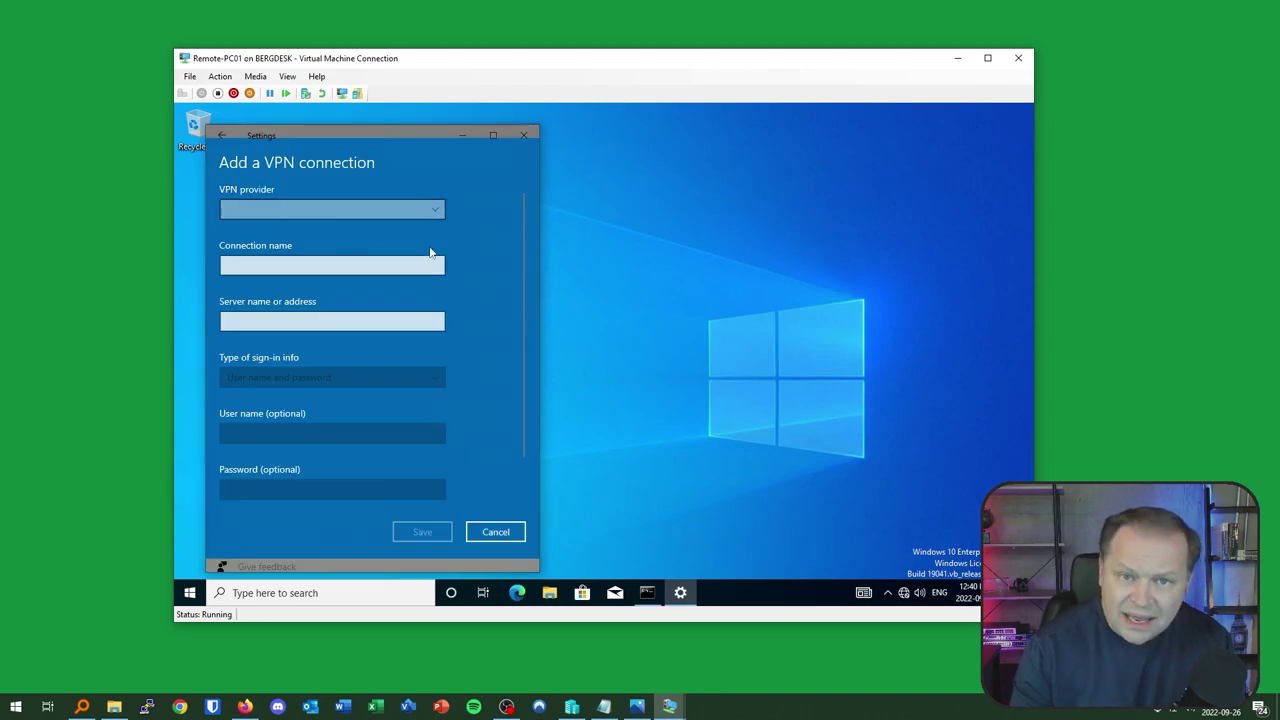
Step: Create Acme VPN using Windows (built-in), server 172.17.0.254, and VPN type PPTP
left_click(300, 210)
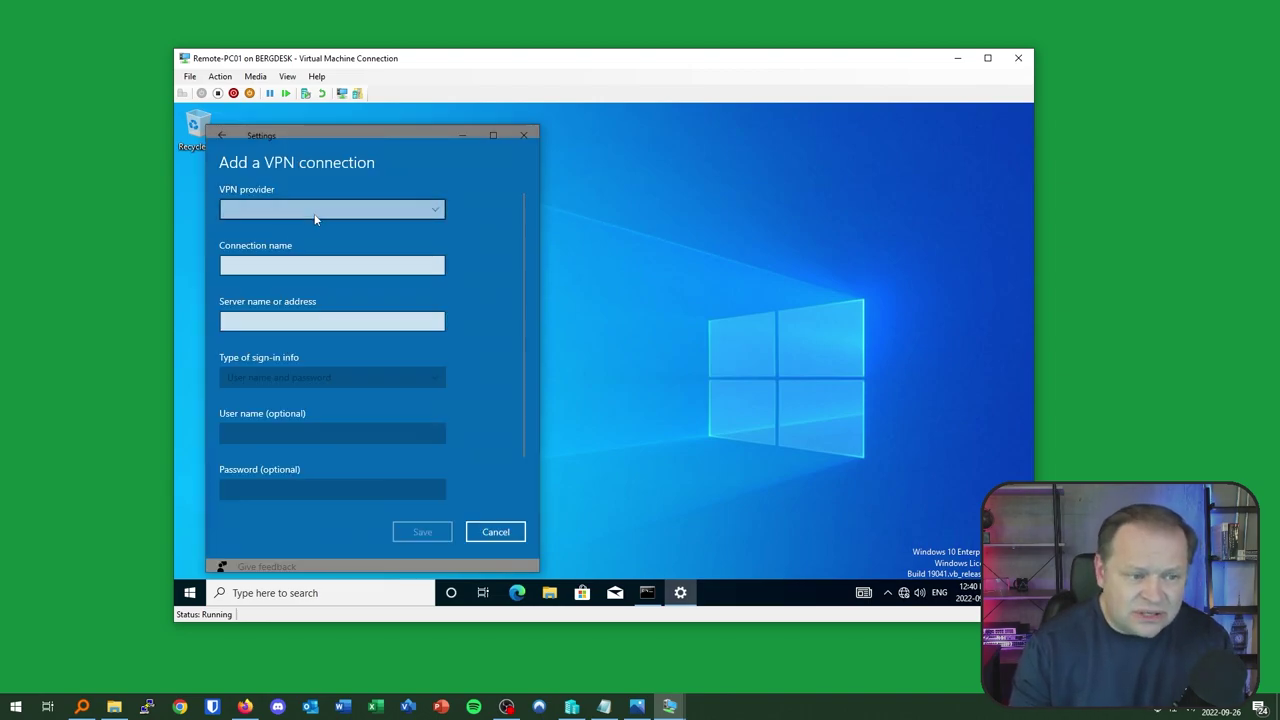
left_click(300, 212)
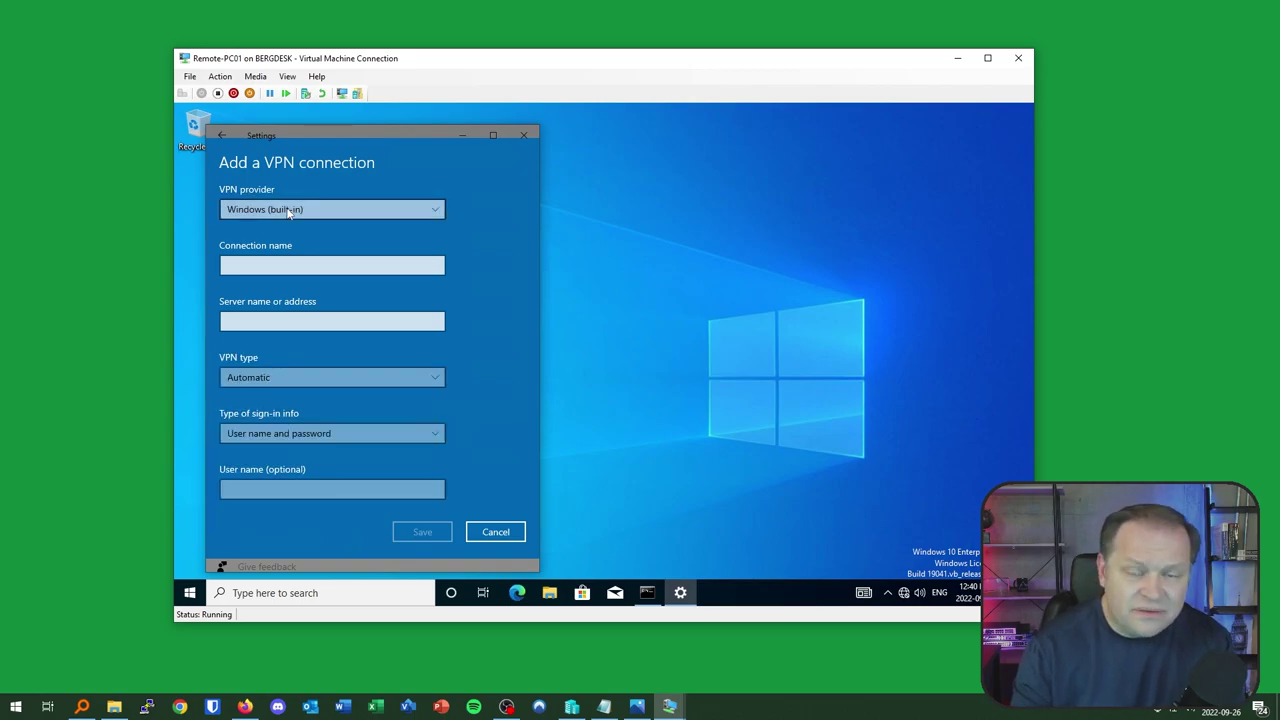
key("Tab")
type("Ac")
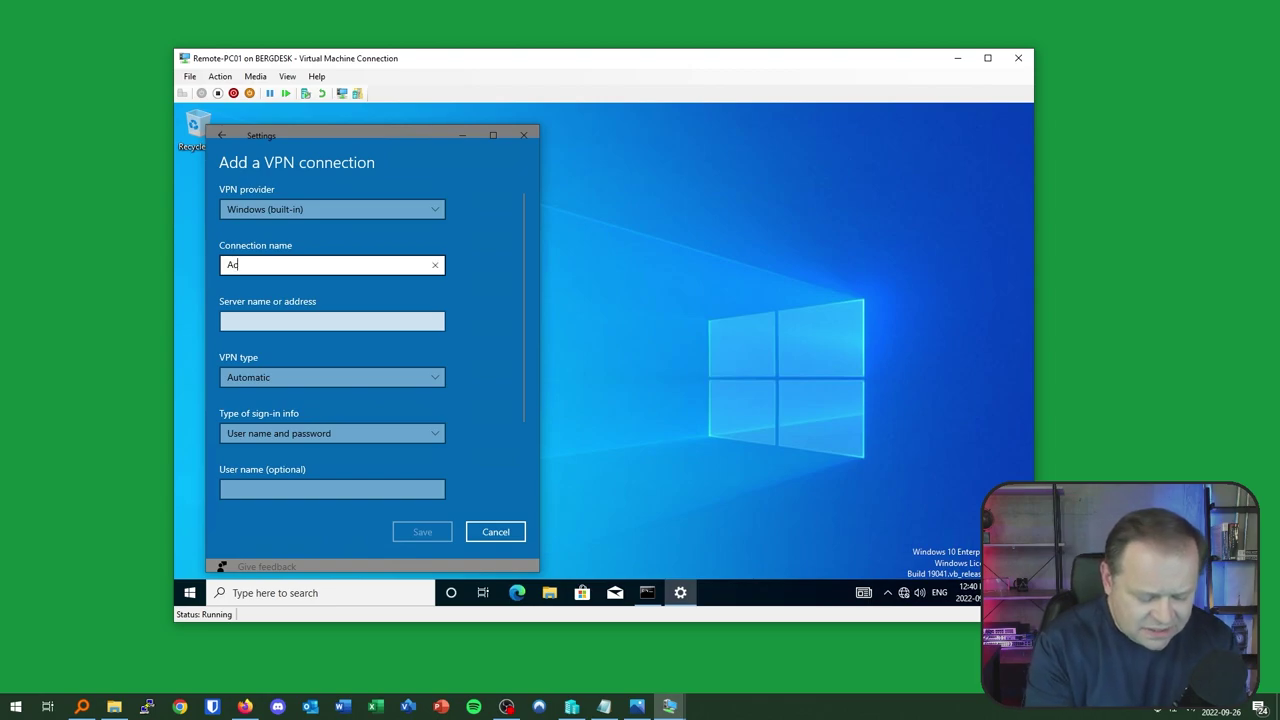
type("me VPN")
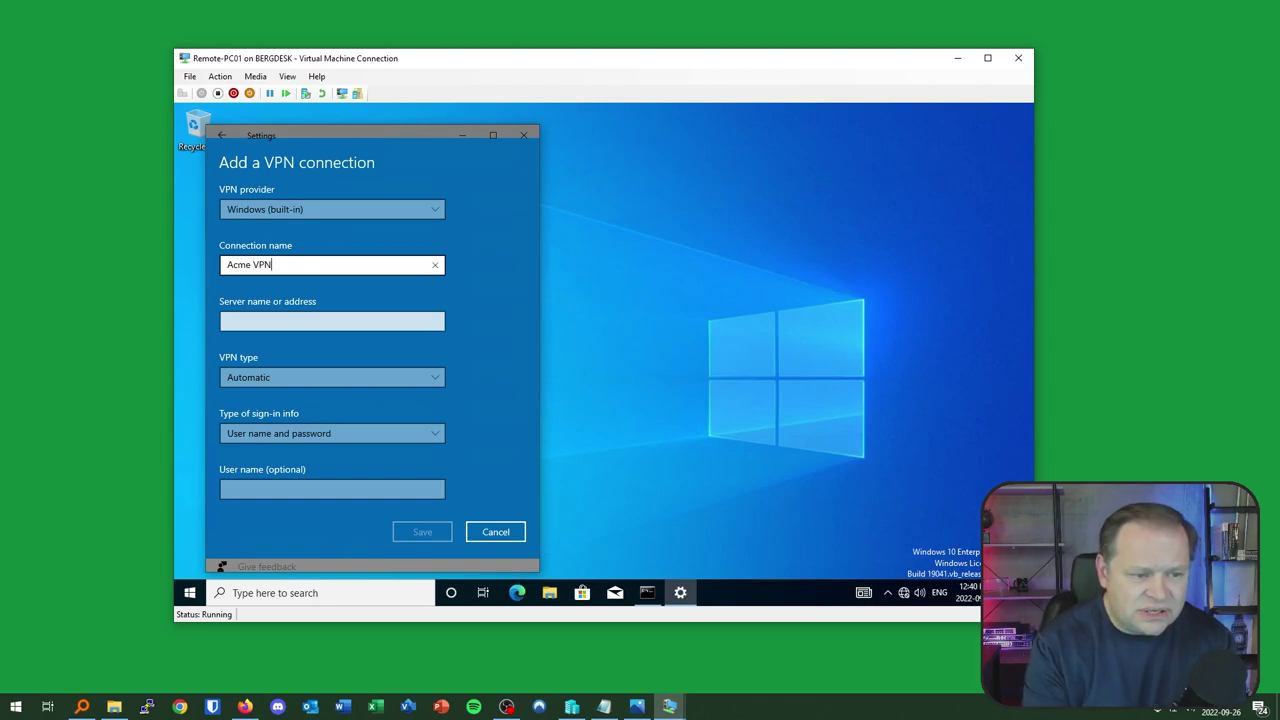
key("Tab")
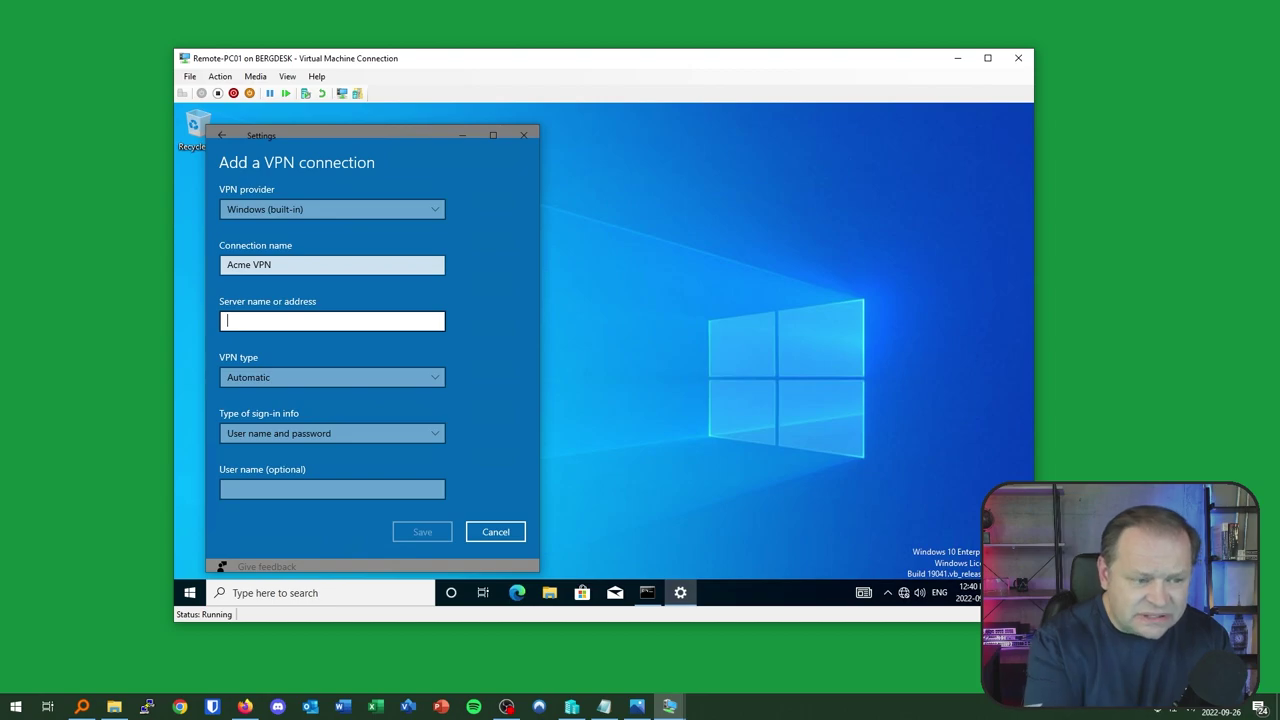
type("17")
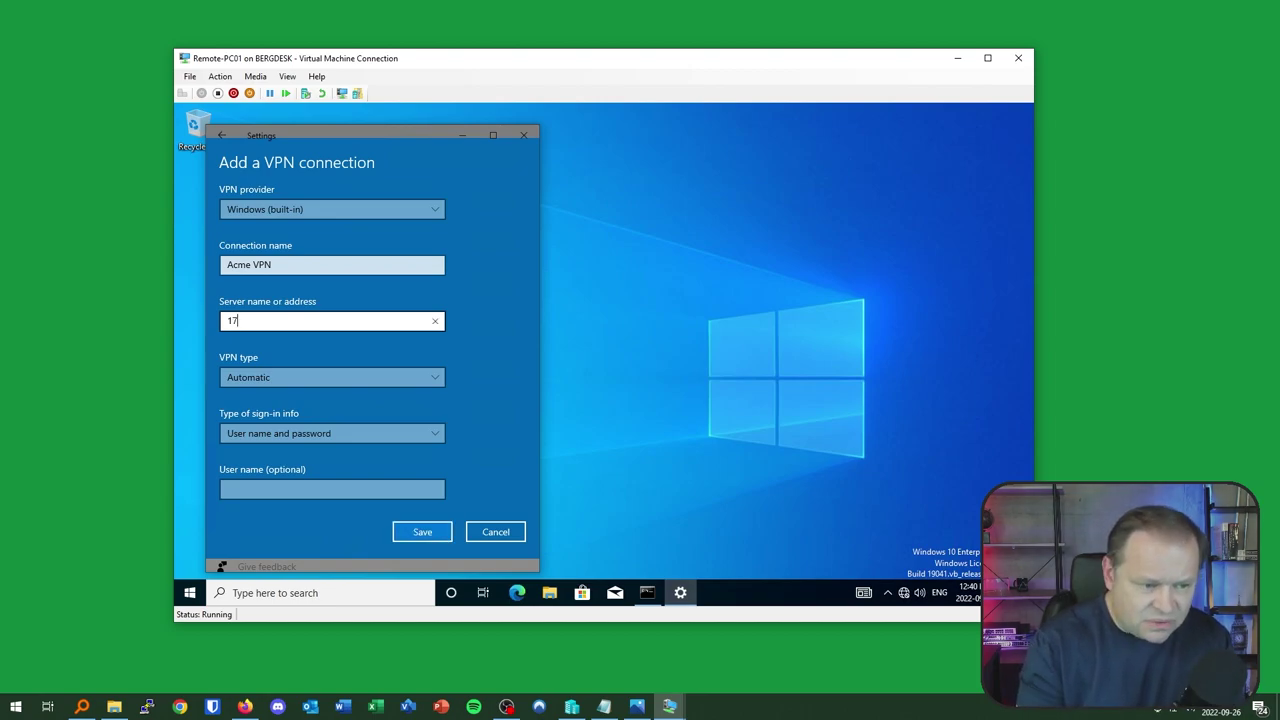
type("2.17.0.")
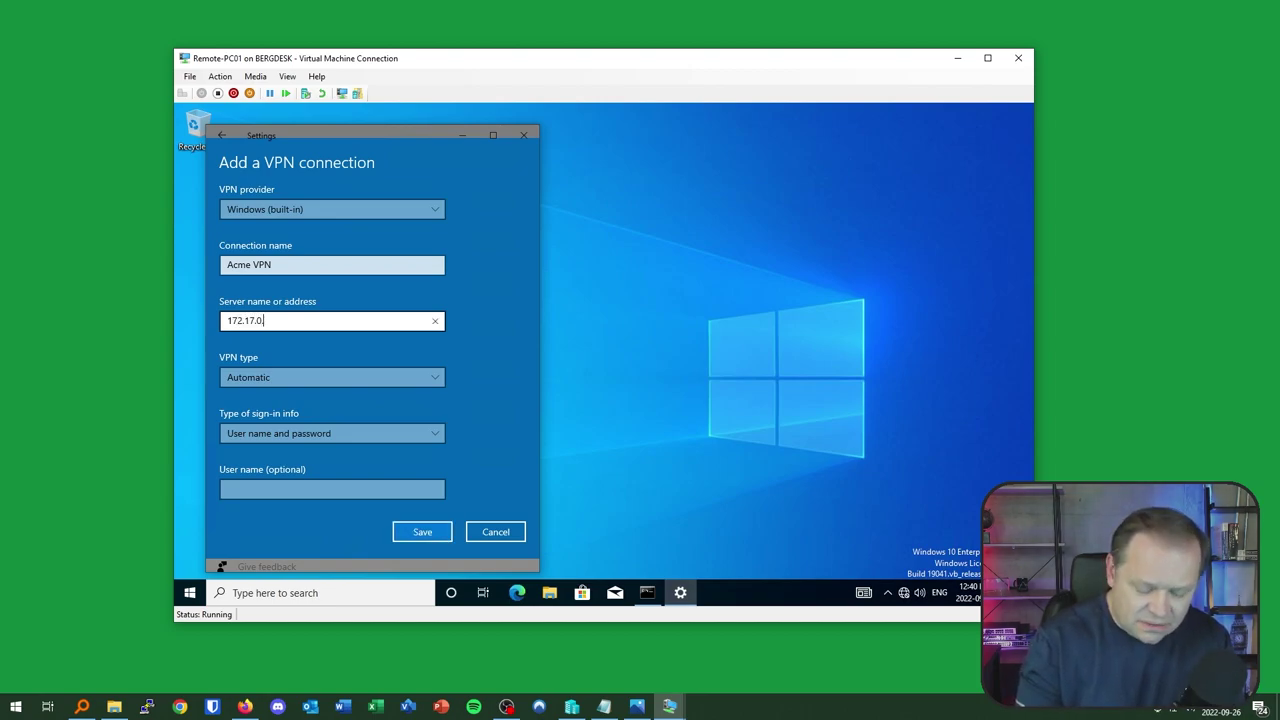
type("254")
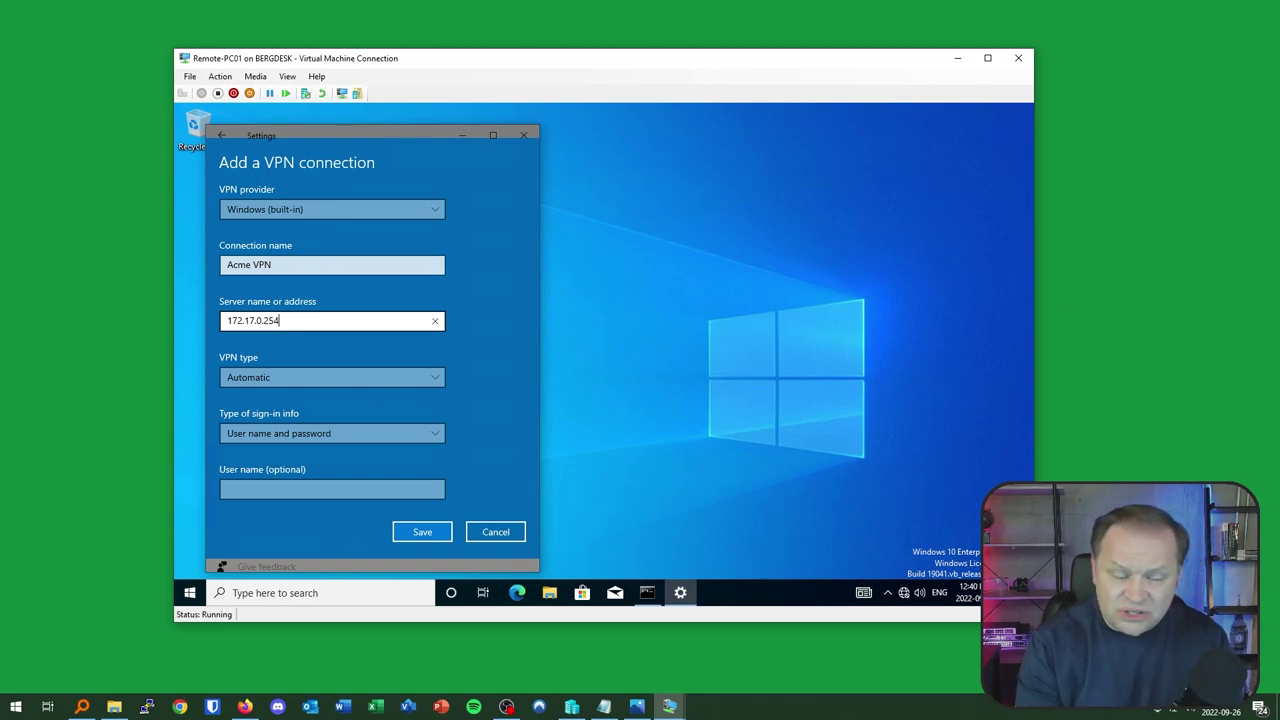
left_click(322, 373)
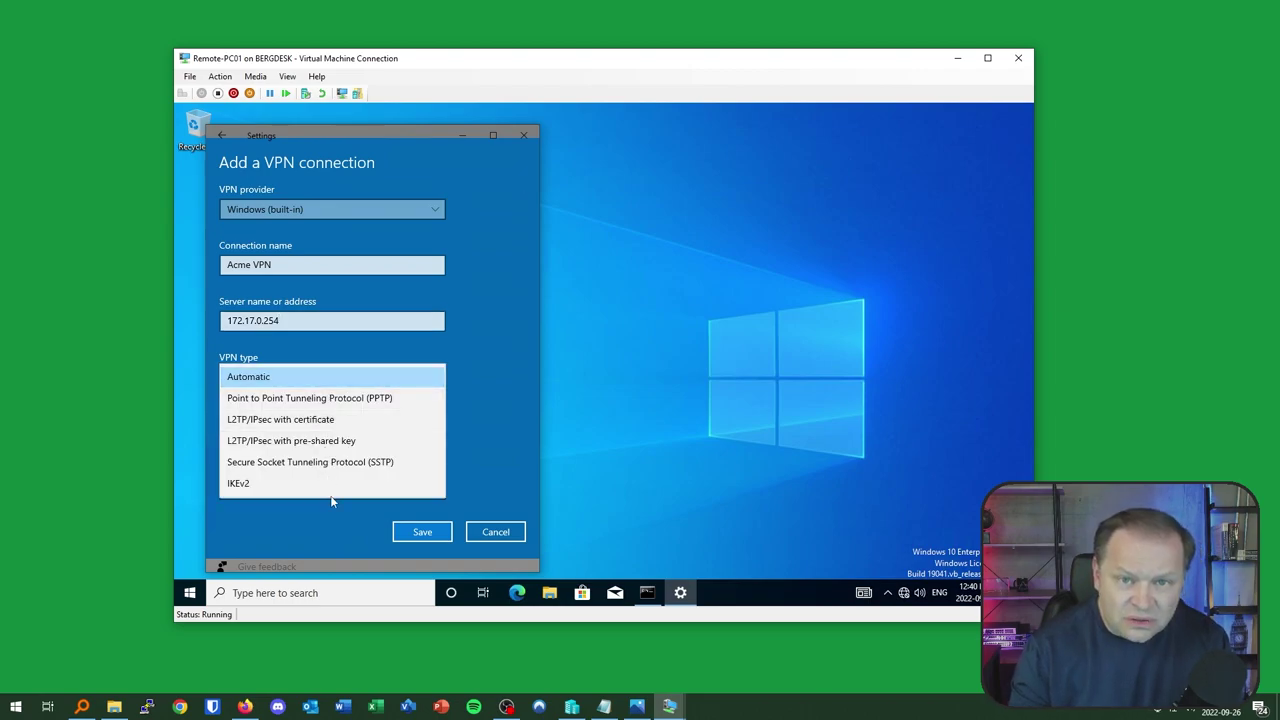
left_click(382, 398)
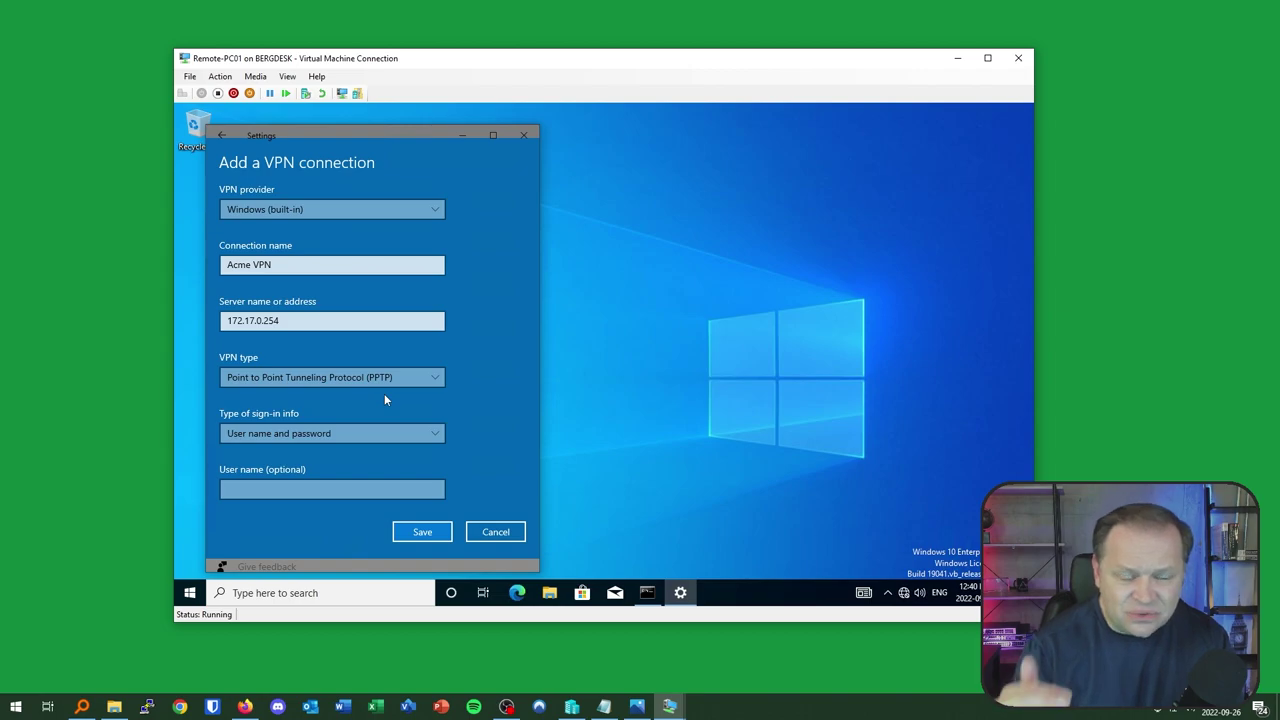
scroll(472, 403, "down", 2)
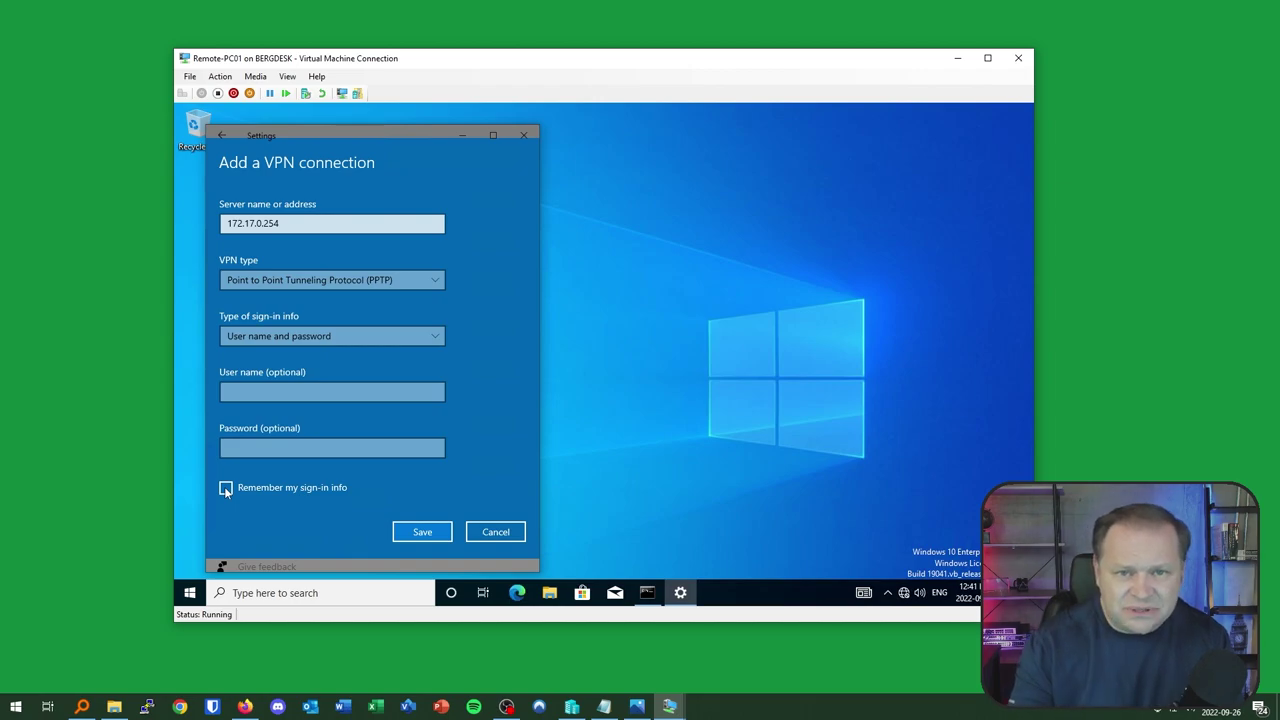
Step: Save the Acme VPN connection and expand its entry
left_click(420, 536)
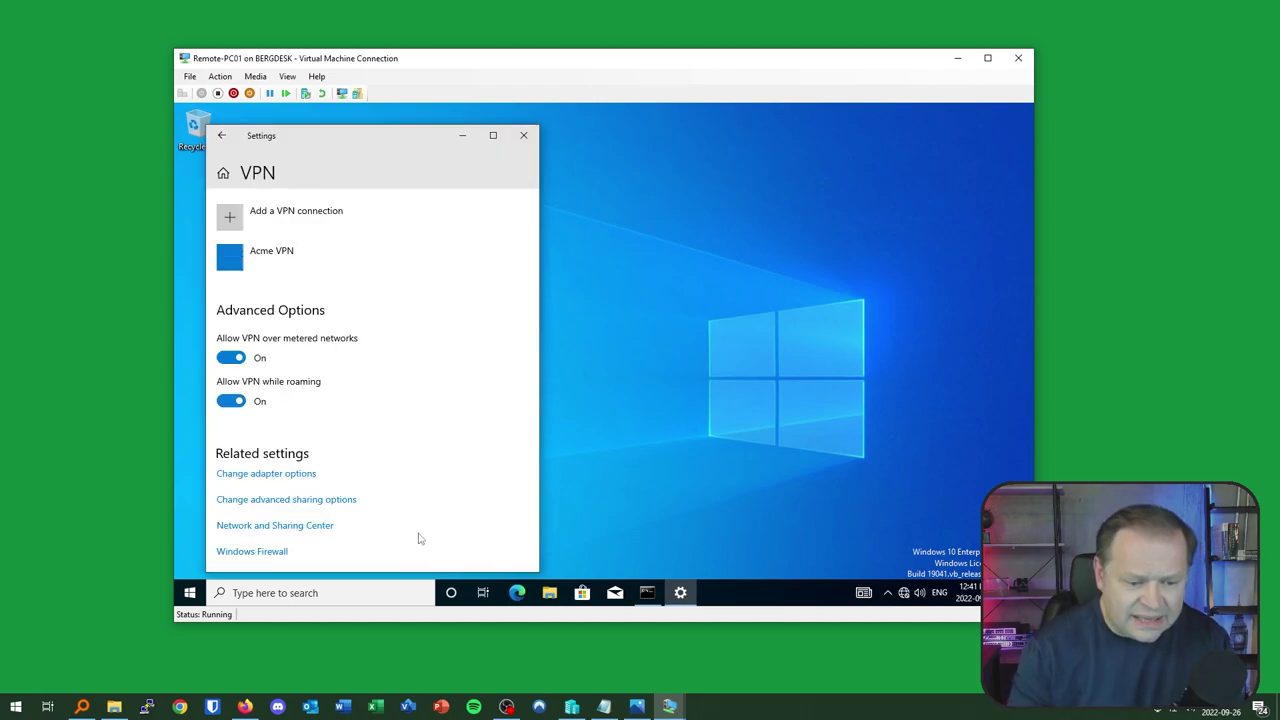
left_click(585, 336)
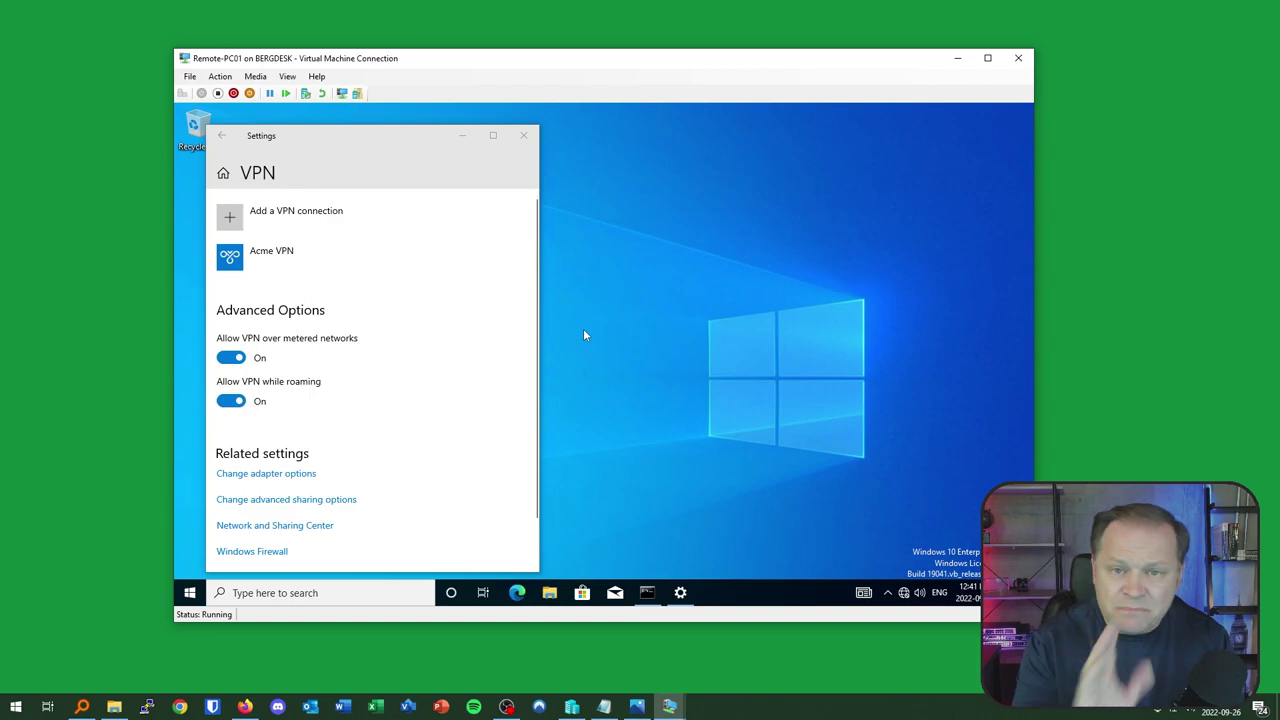
left_click(357, 258)
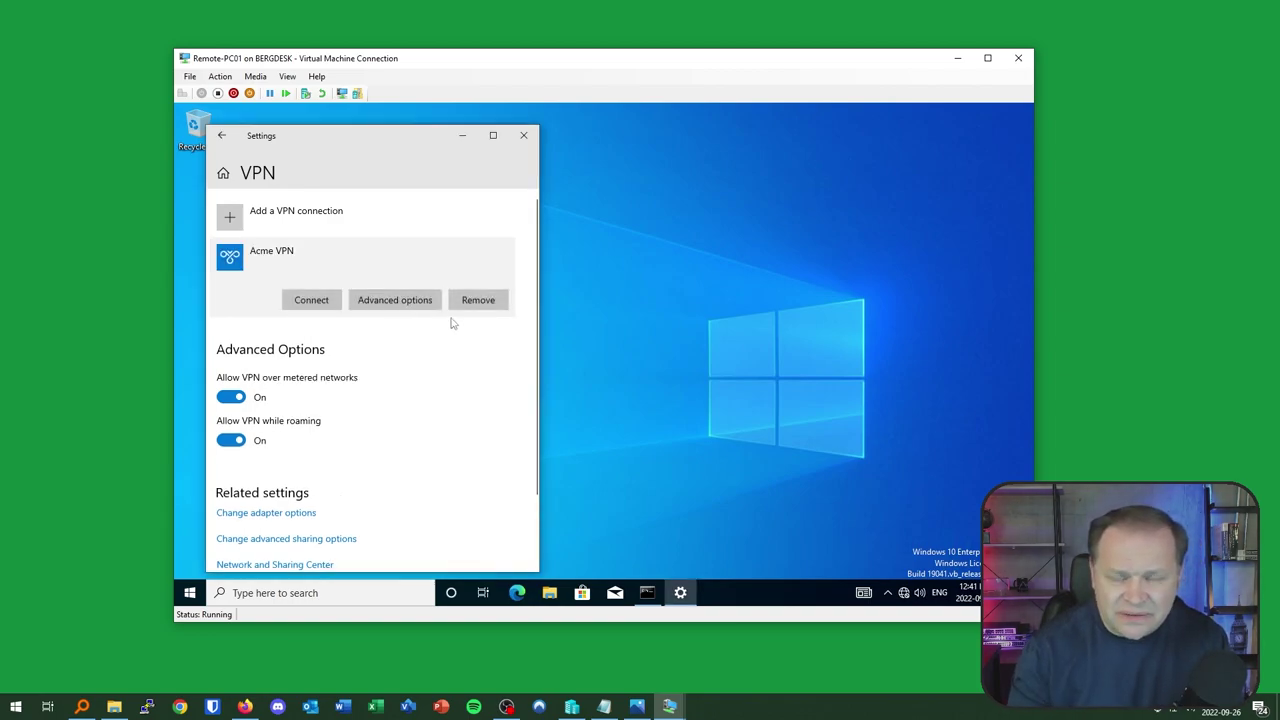
Step: Open the network adapter connections list and bring up the Acme VPN actions
left_click(904, 592)
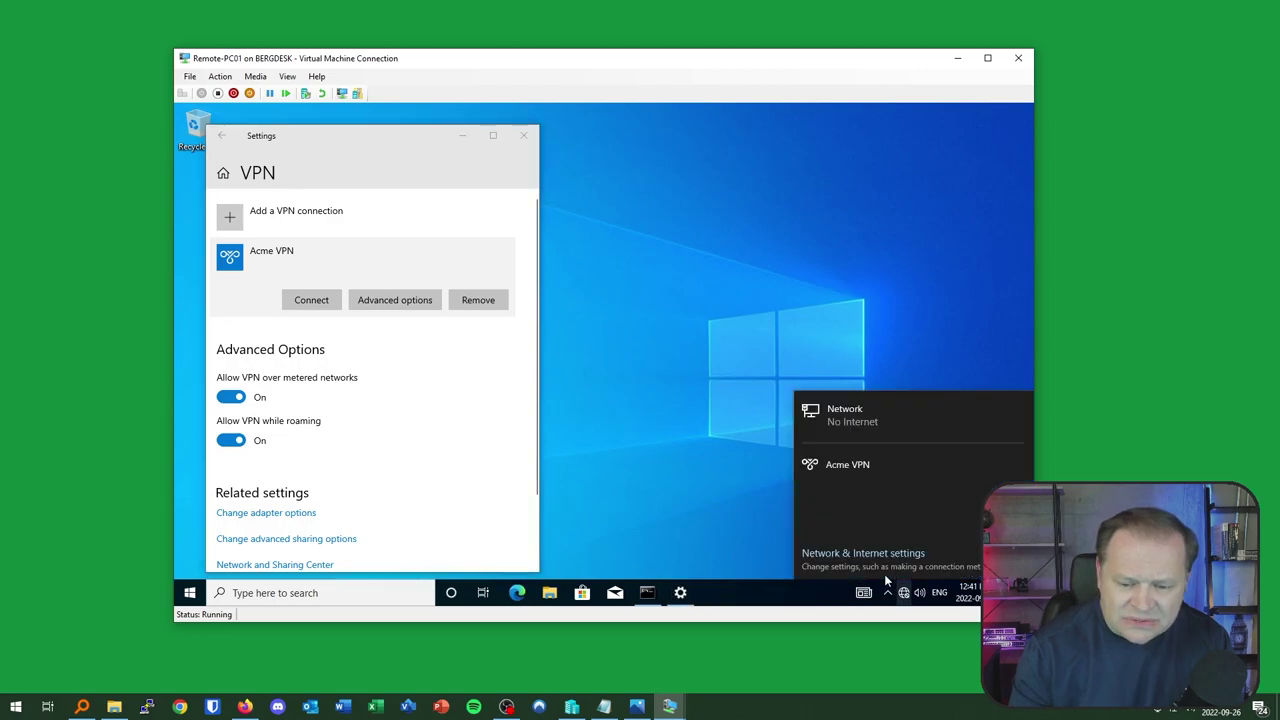
left_click(866, 558)
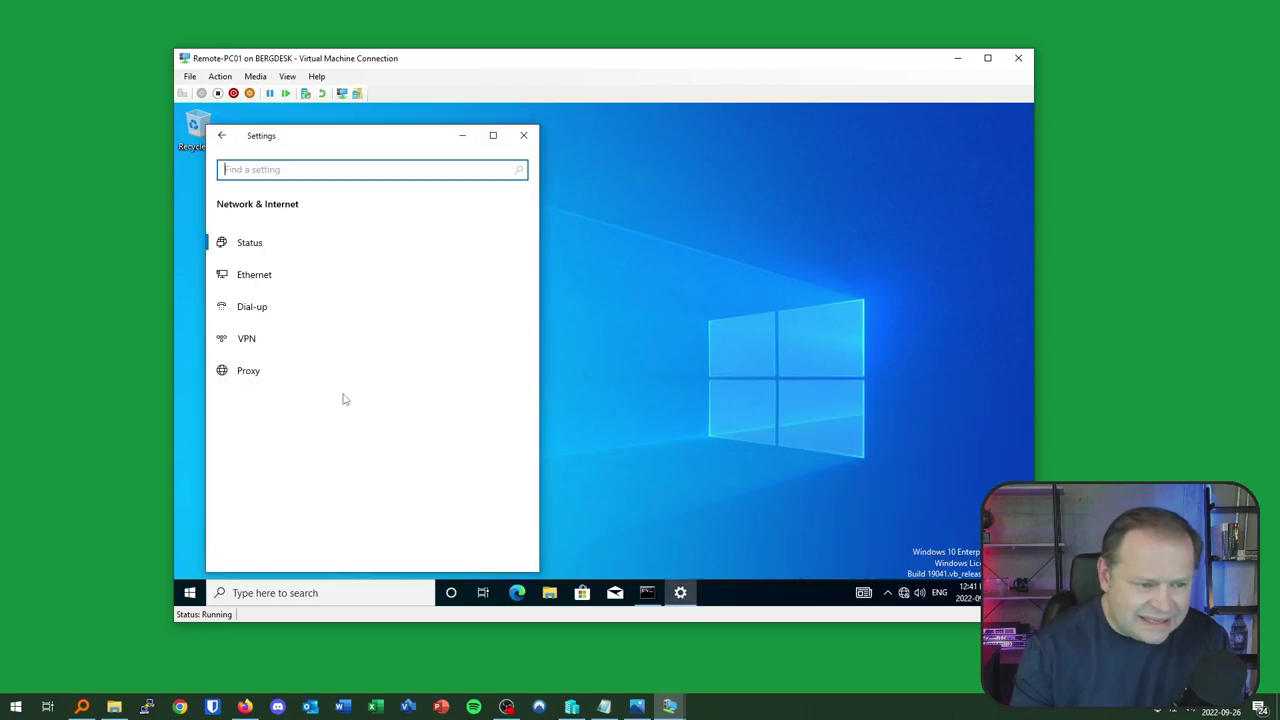
left_click(248, 282)
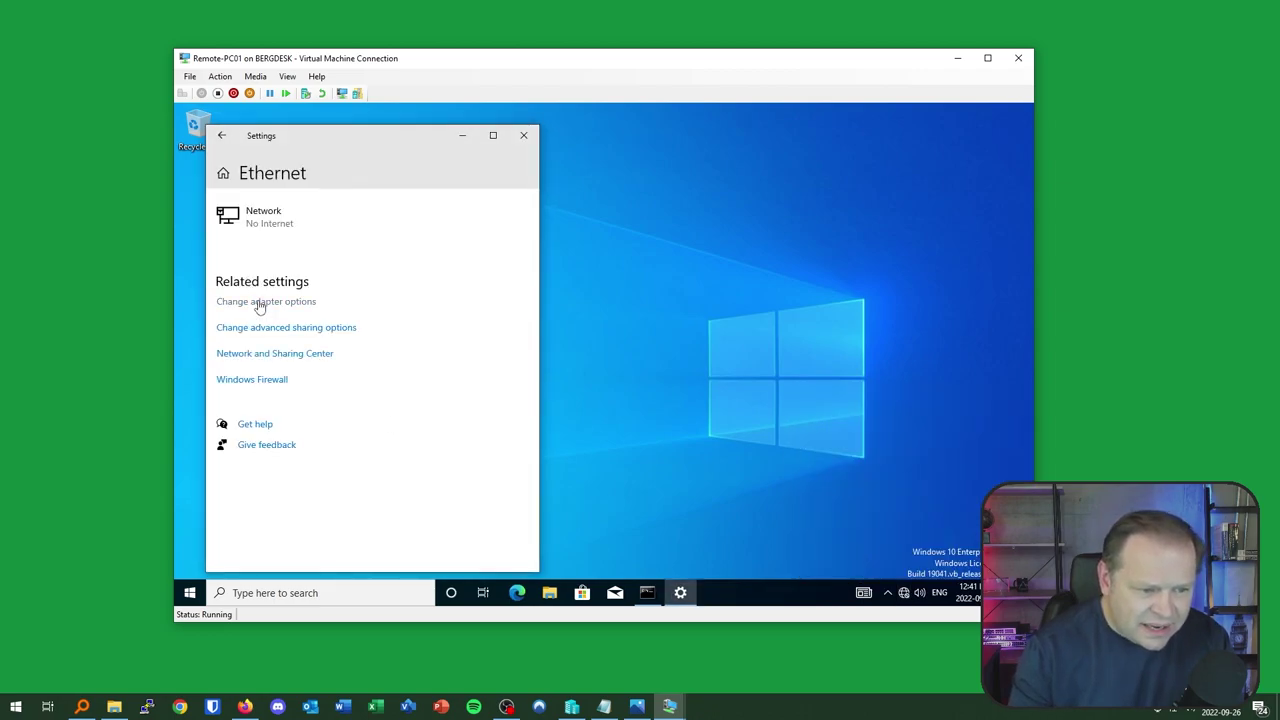
left_click(258, 305)
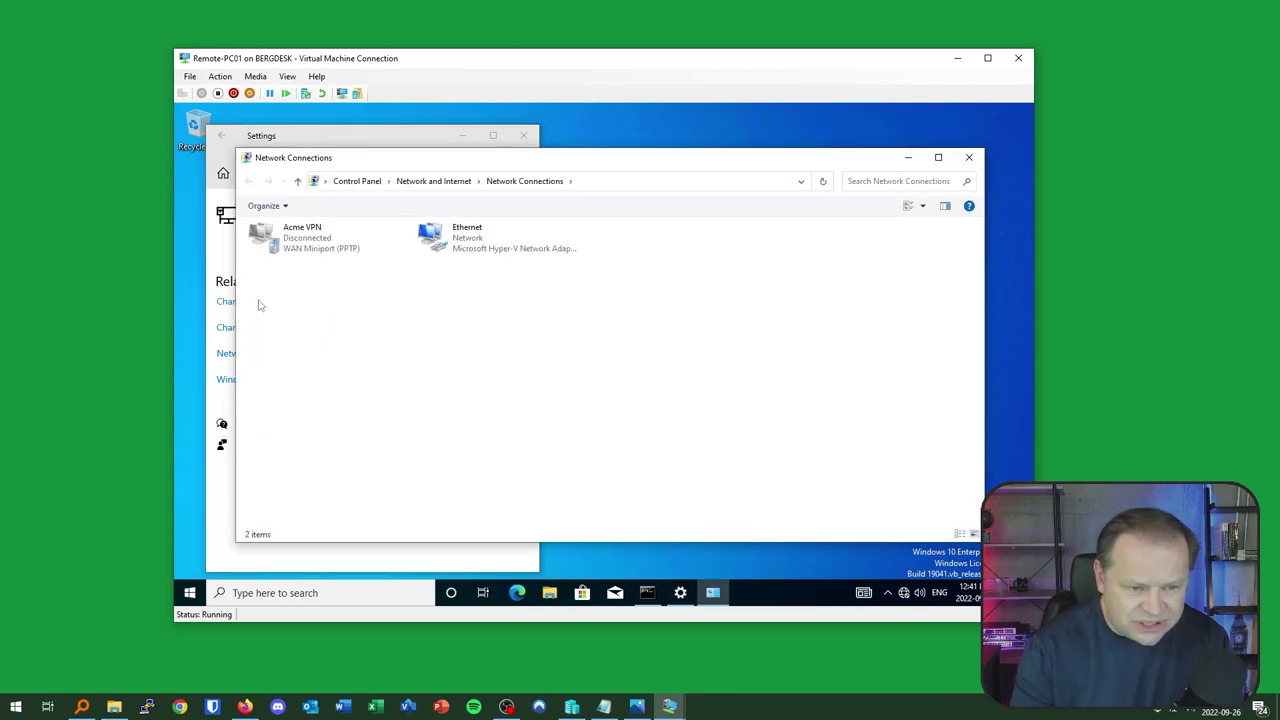
left_click(124, 463)
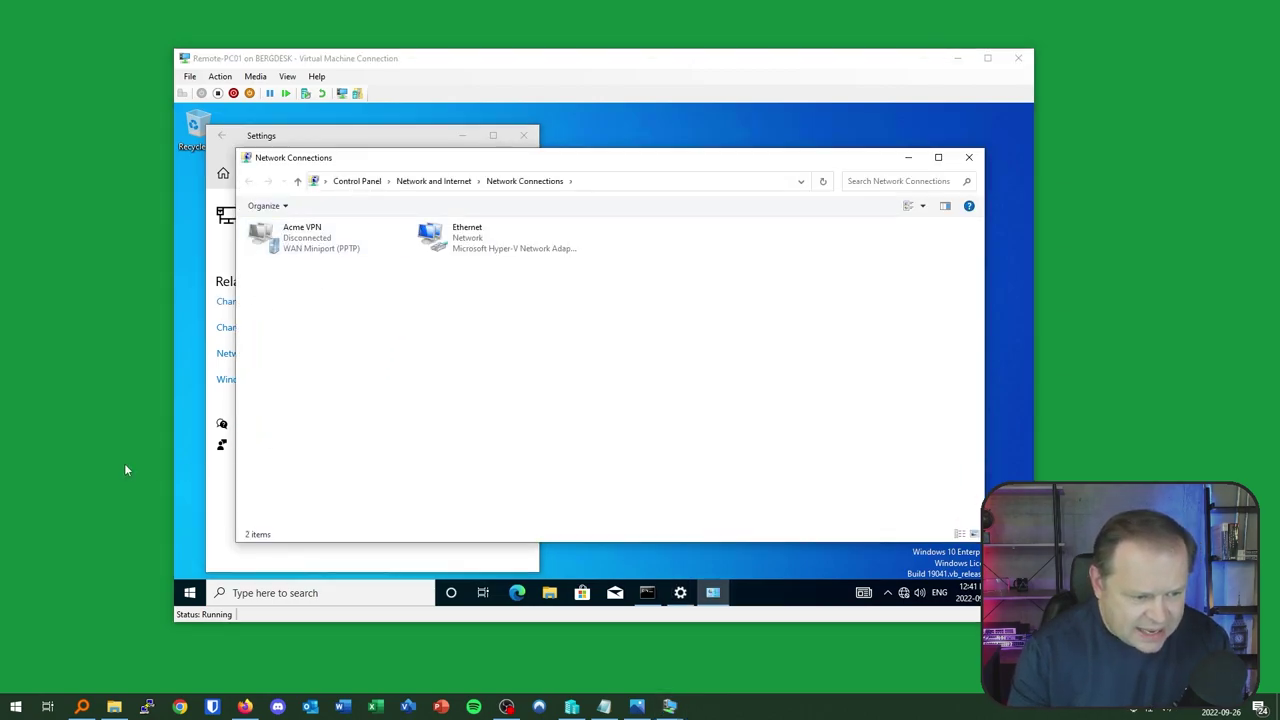
mouse_move(303, 386)
left_mouse_down()
mouse_move(302, 292)
mouse_move(290, 300)
mouse_move(313, 298)
mouse_move(294, 261)
mouse_move(368, 261)
left_mouse_up()
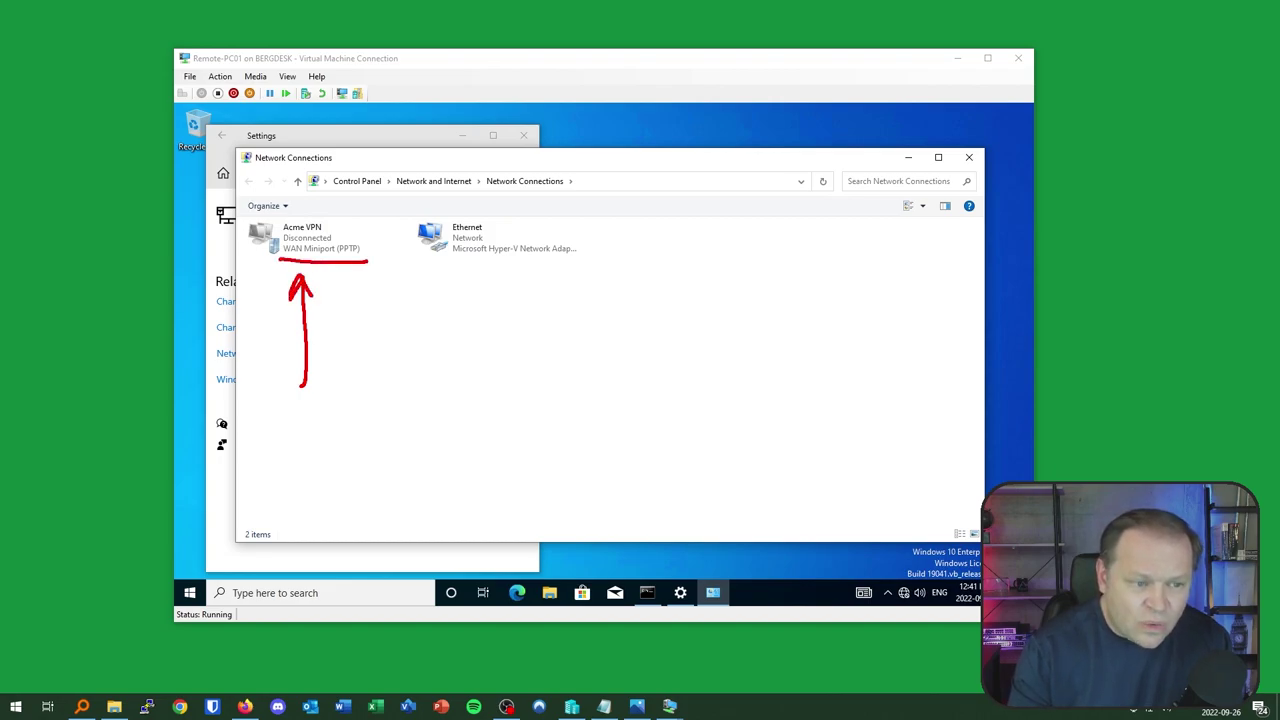
key("Escape")
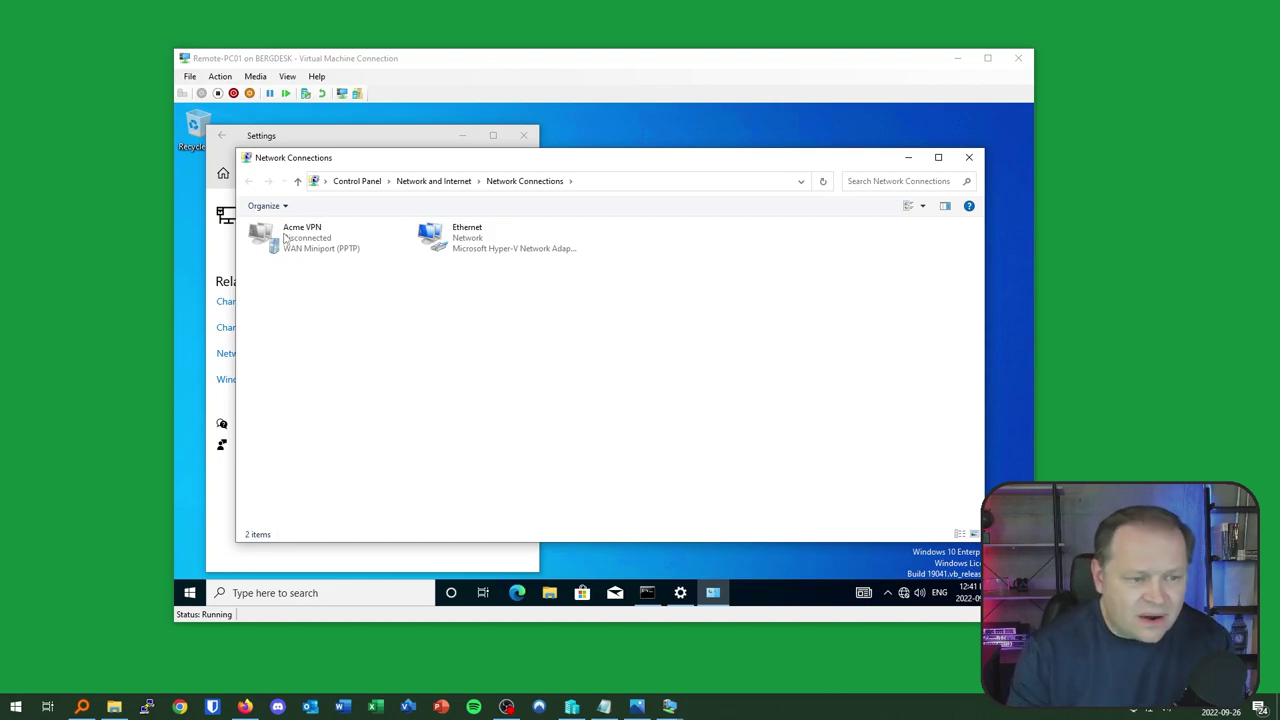
right_click(285, 237)
Step: In Acme VPN Properties, switch security authentication to Extensible Authentication Protocol (EAP)
left_click(323, 364)
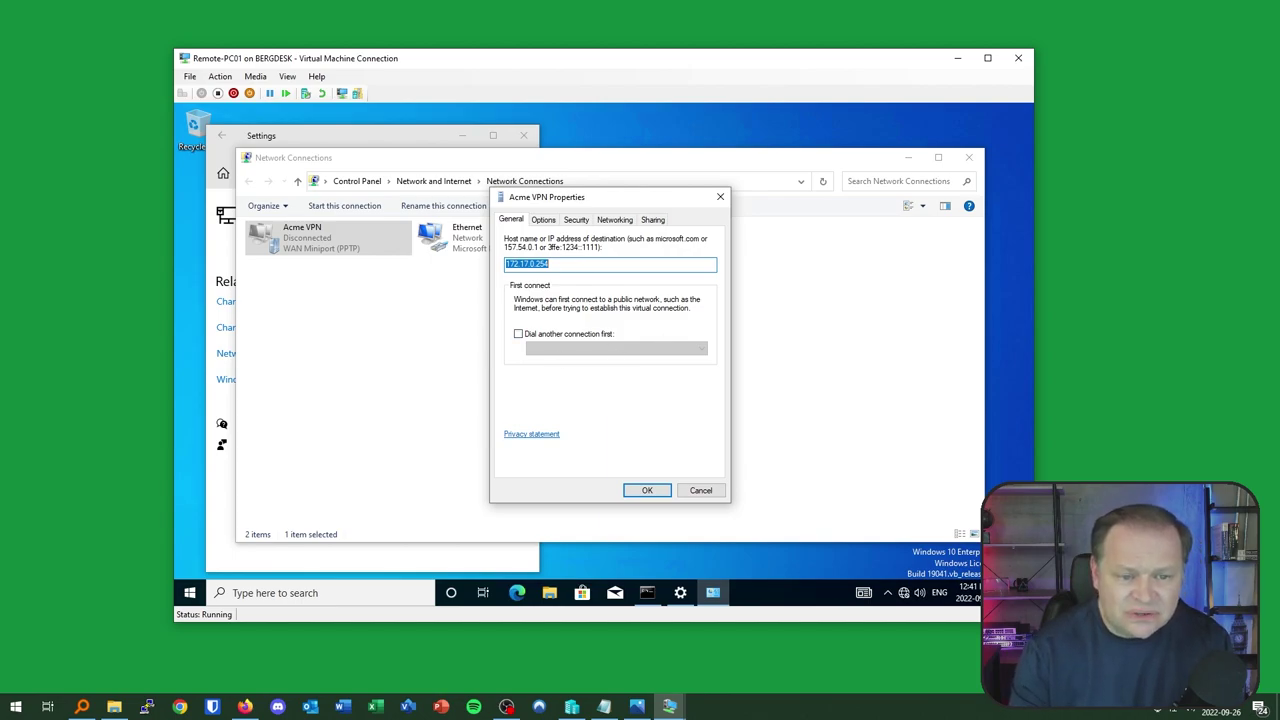
left_click(545, 222)
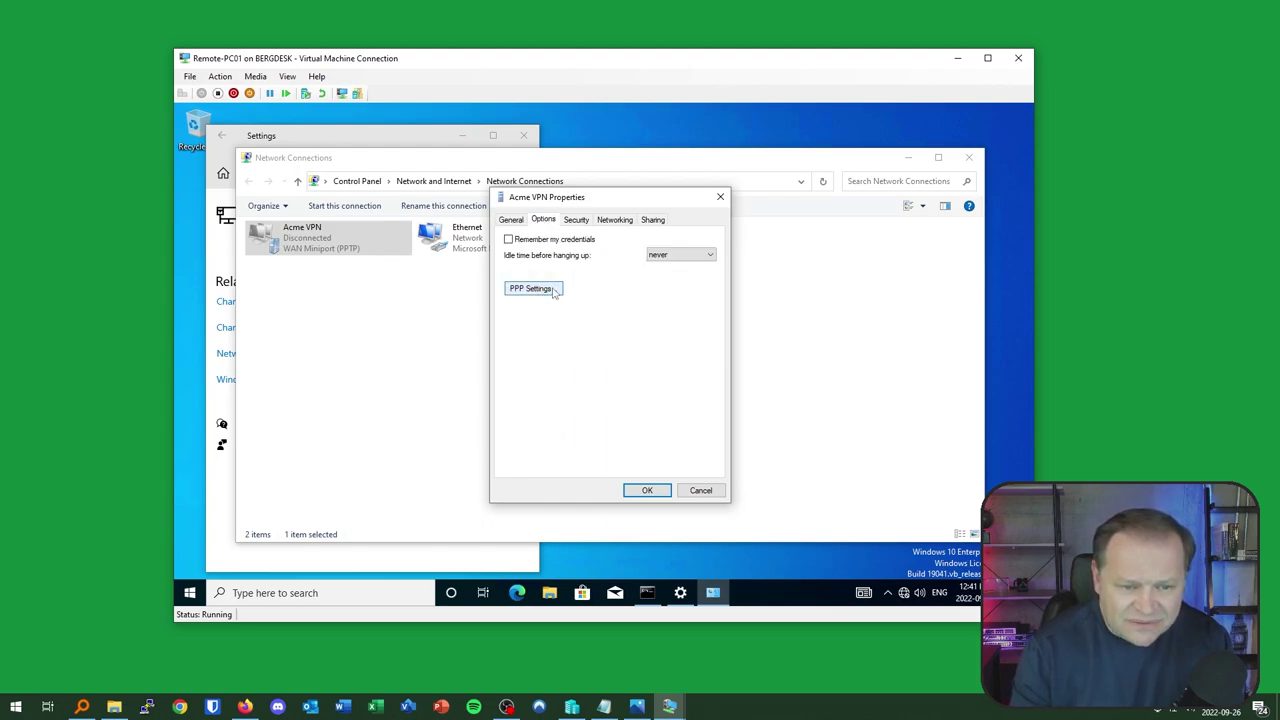
left_click(574, 222)
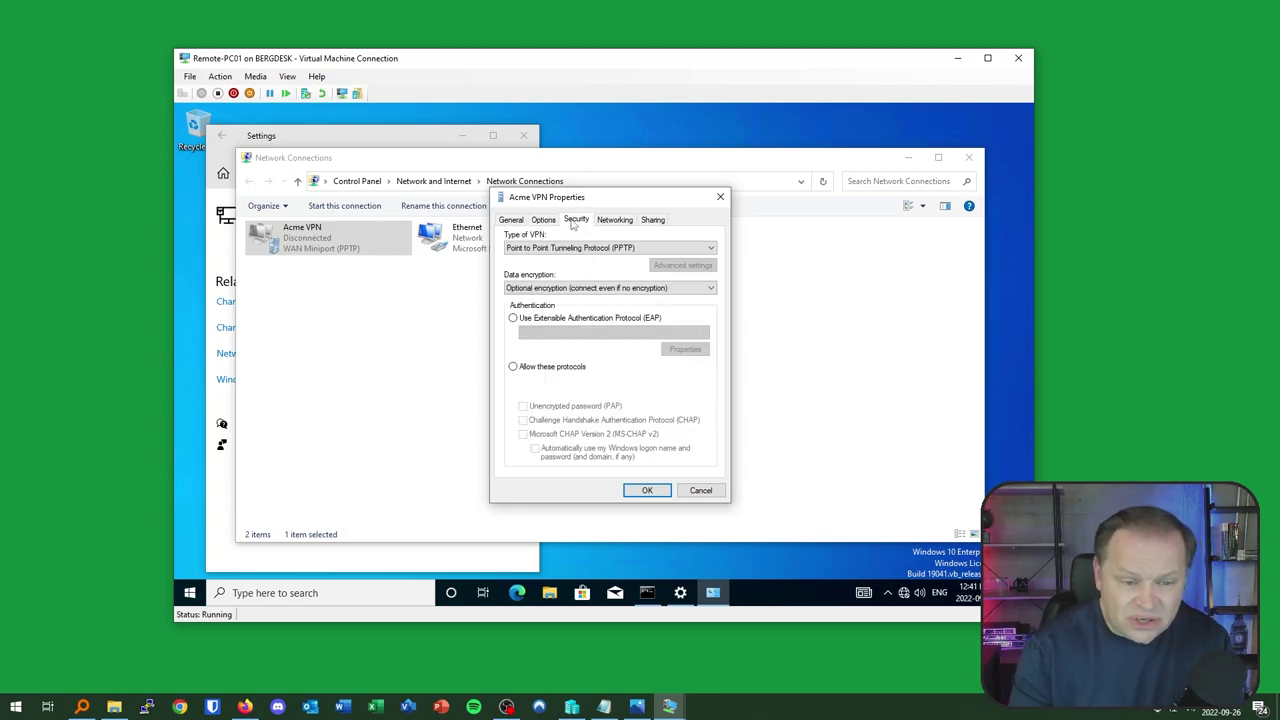
left_click(605, 285)
left_click(543, 250)
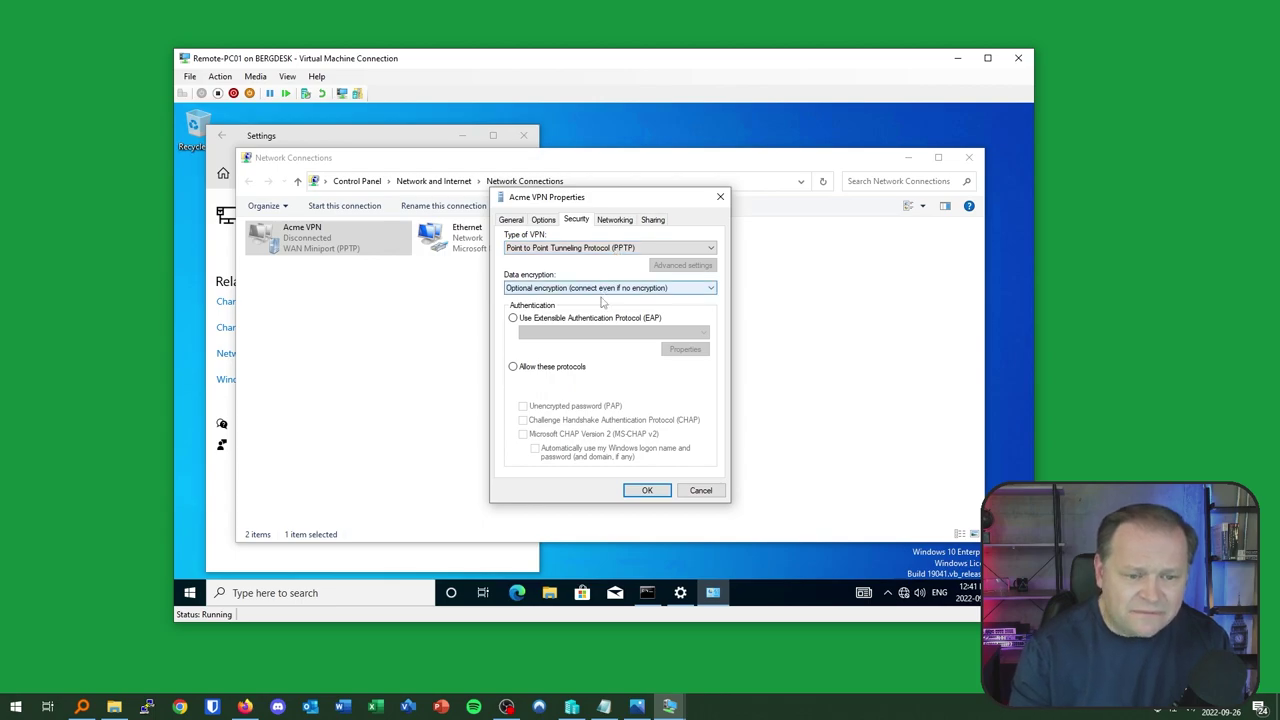
left_click(600, 289)
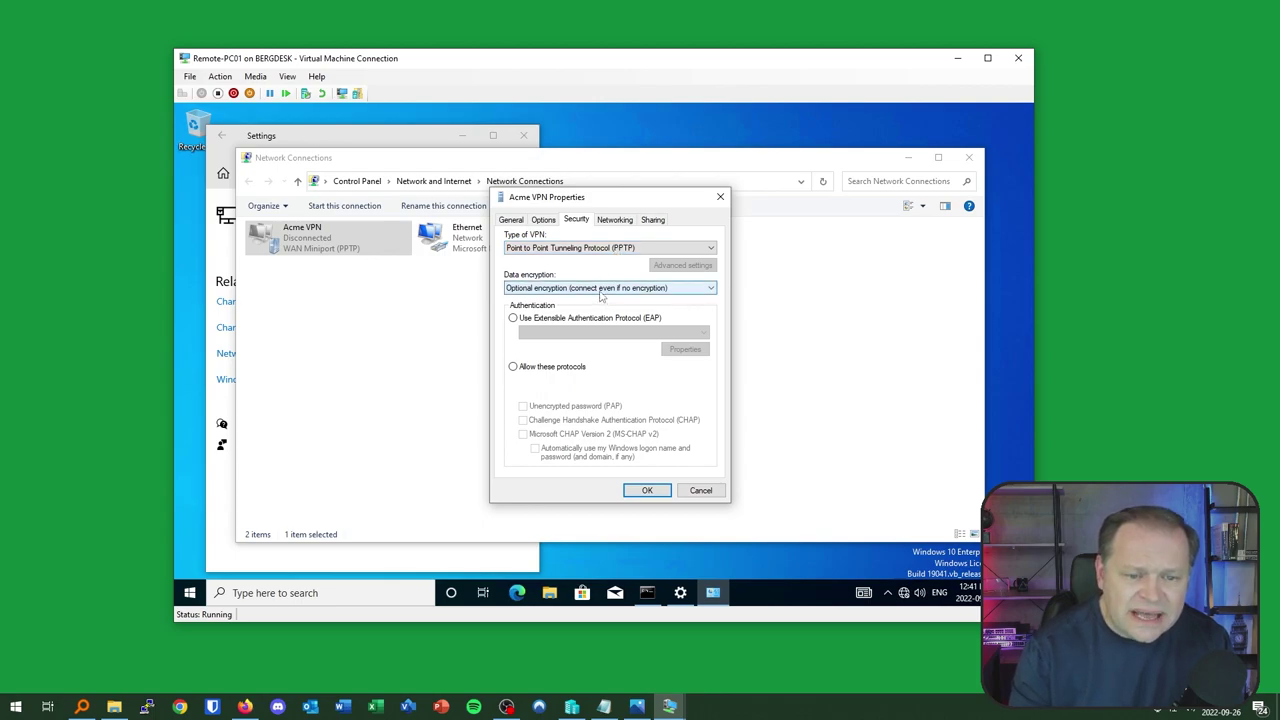
left_click(568, 319)
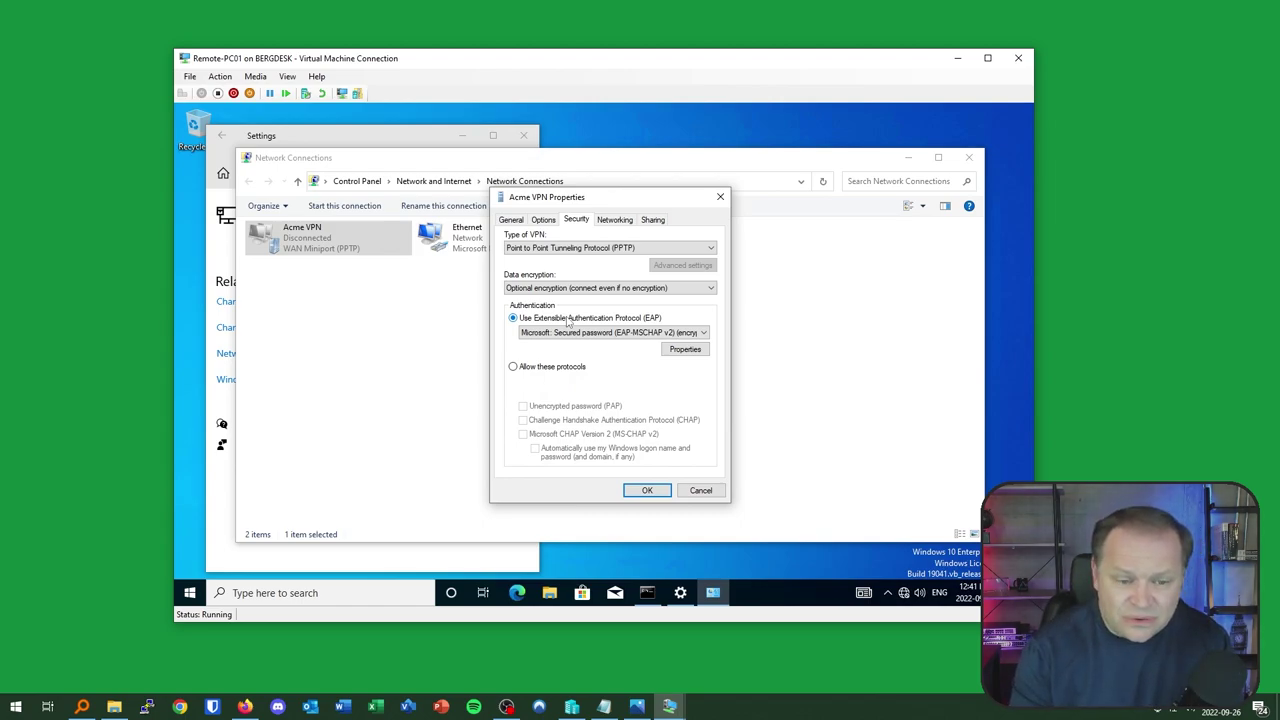
Step: Review the EAP-MSCHAP v2 settings and other tabs, then save the Acme VPN properties
left_click(670, 349)
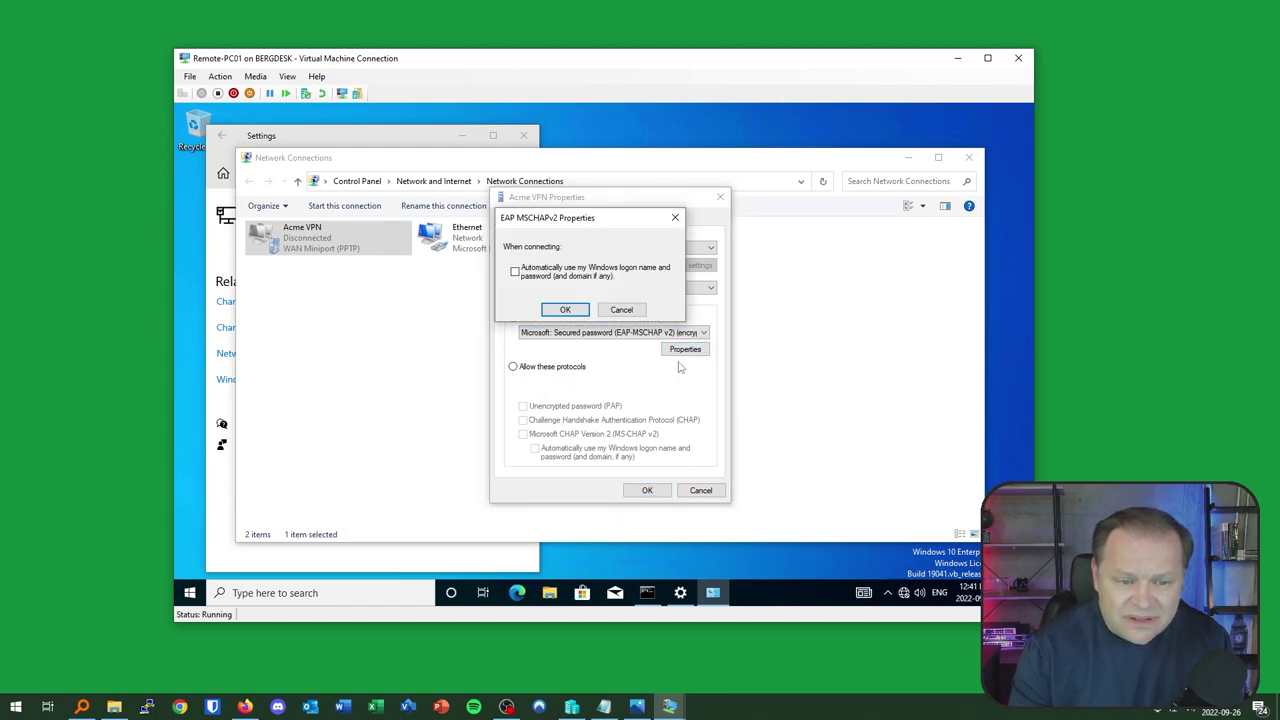
left_click(636, 311)
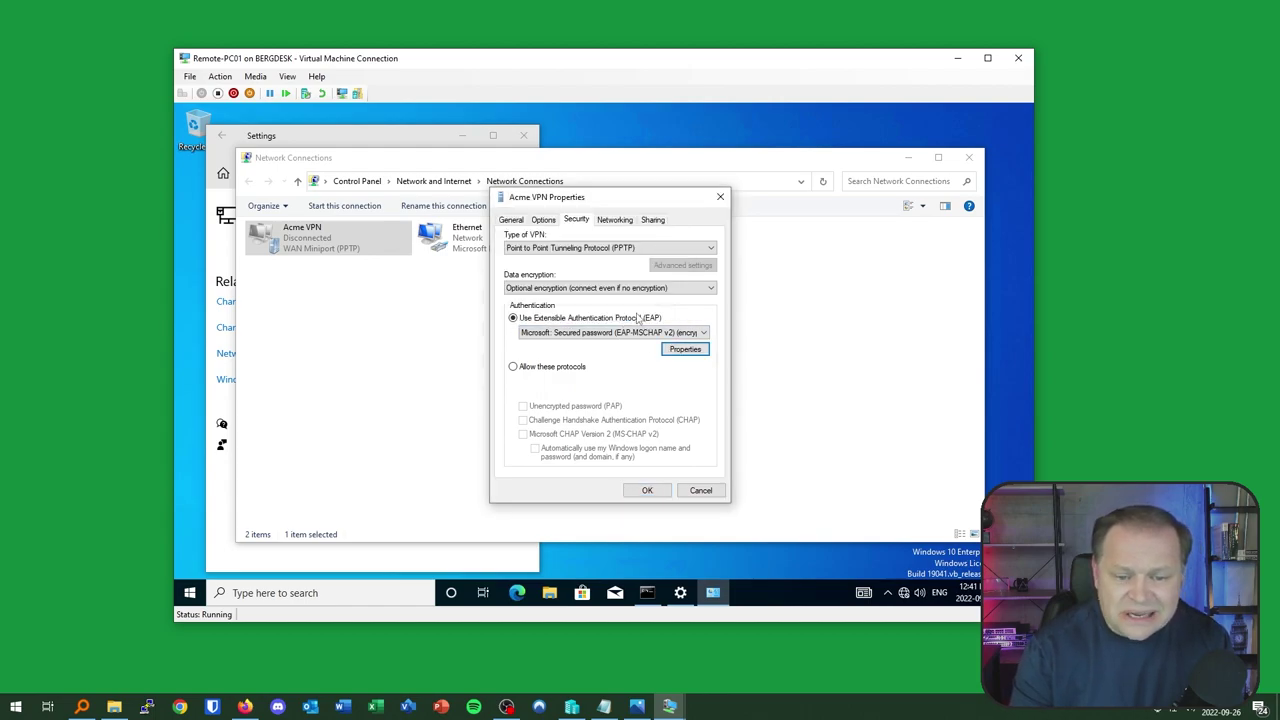
left_click(612, 220)
left_click(652, 219)
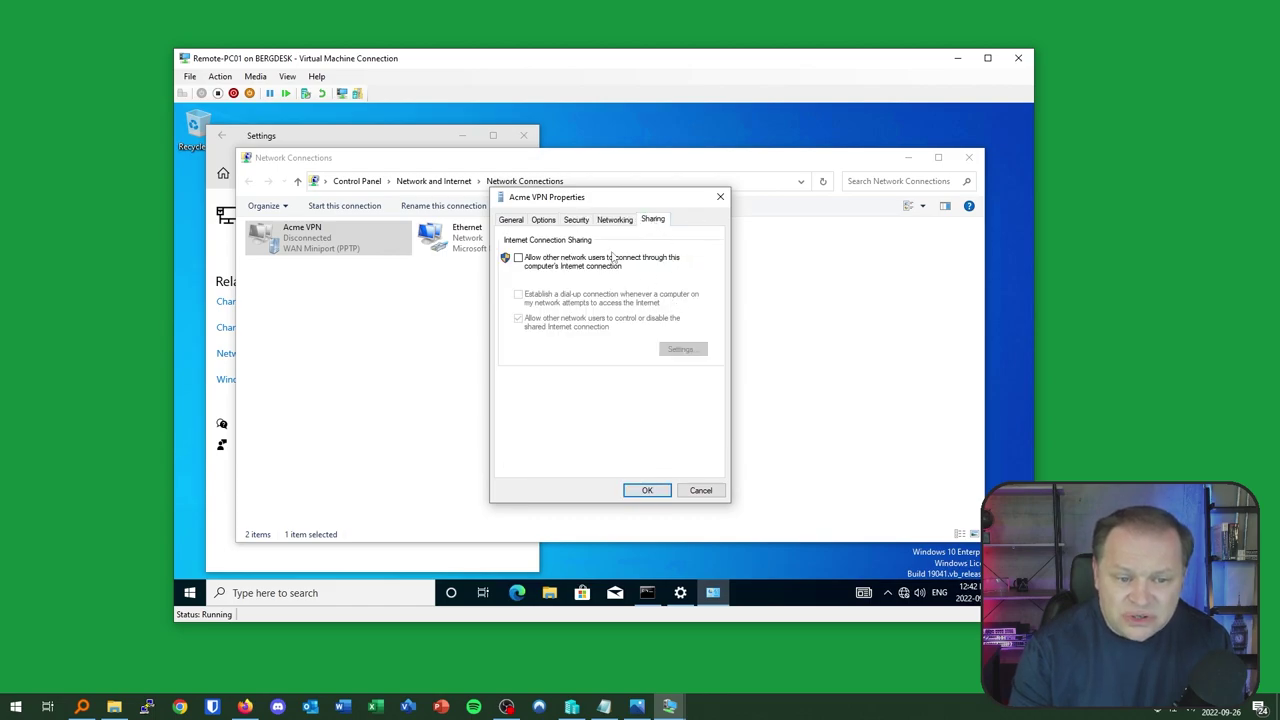
left_click(576, 220)
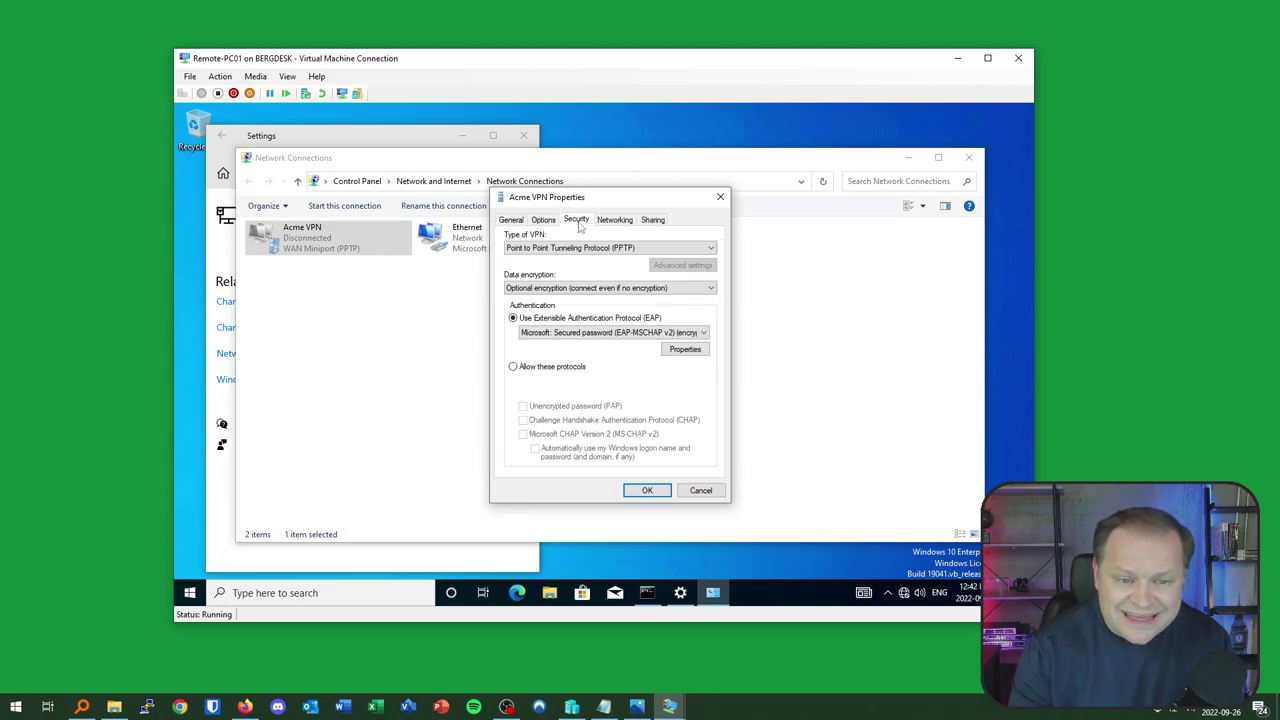
left_click(648, 491)
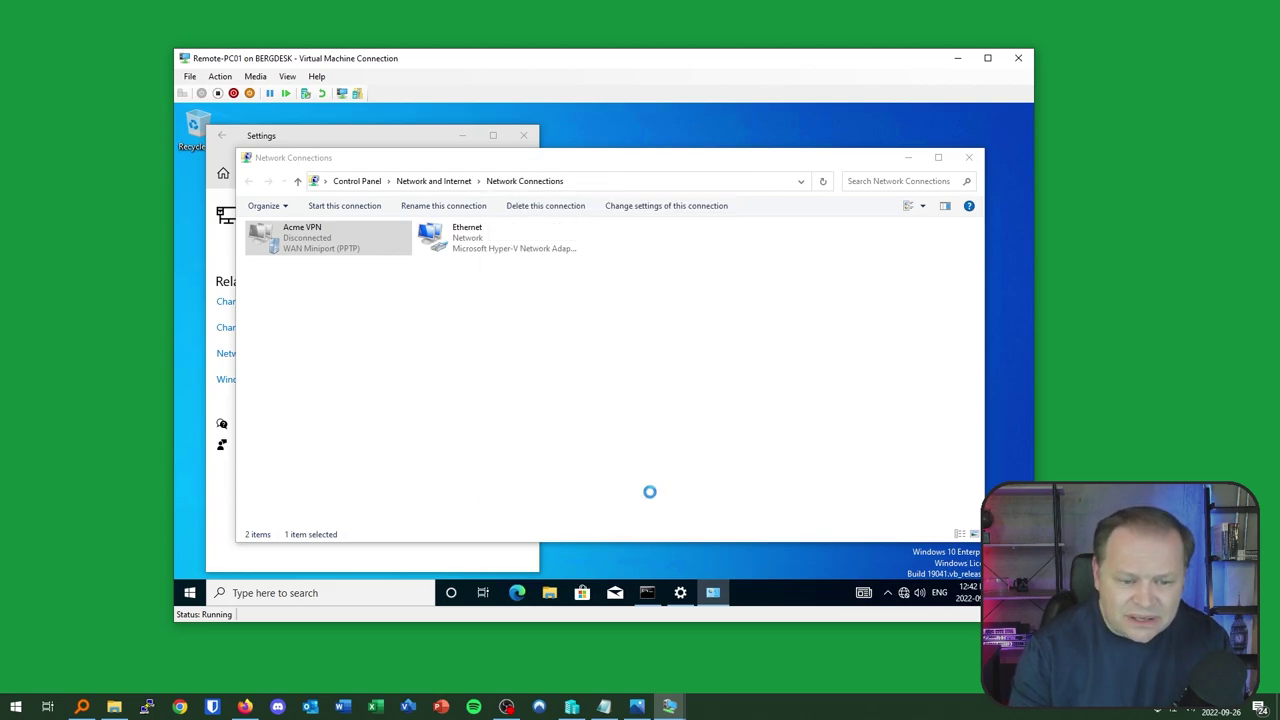
left_click(378, 144)
Step: Start connecting to Acme VPN from the VPN settings page
left_click(222, 135)
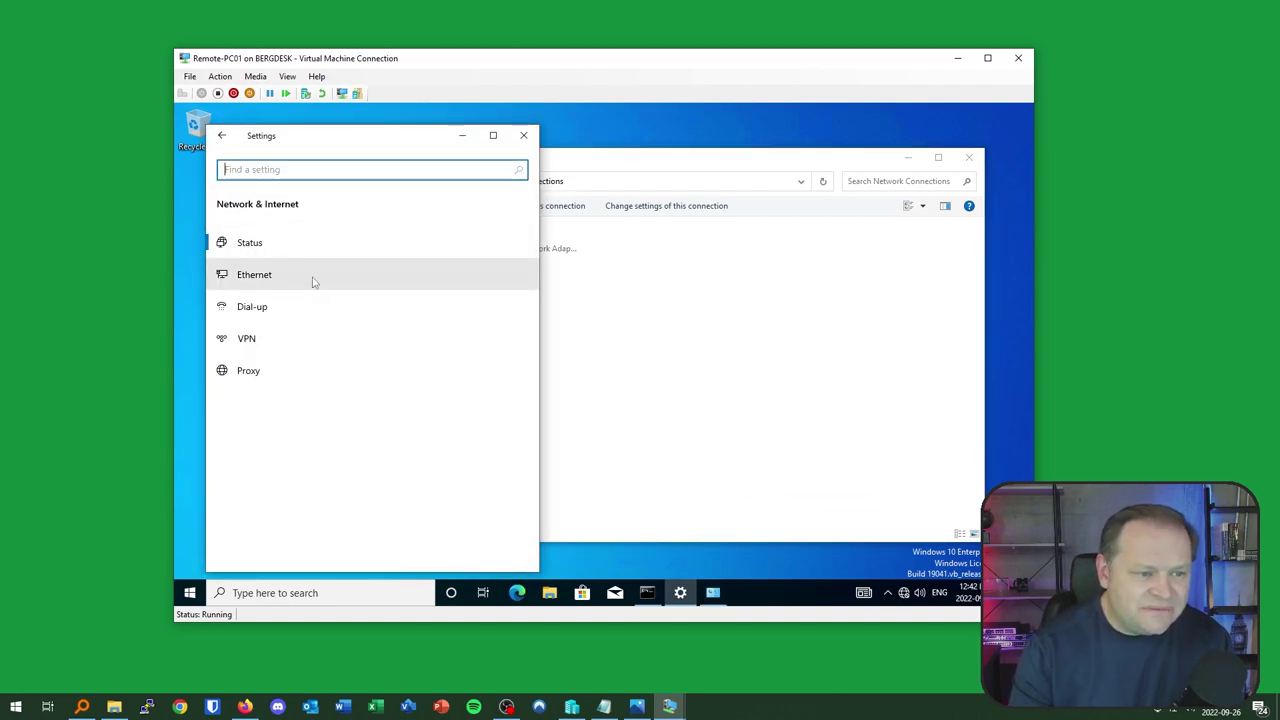
left_click(377, 338)
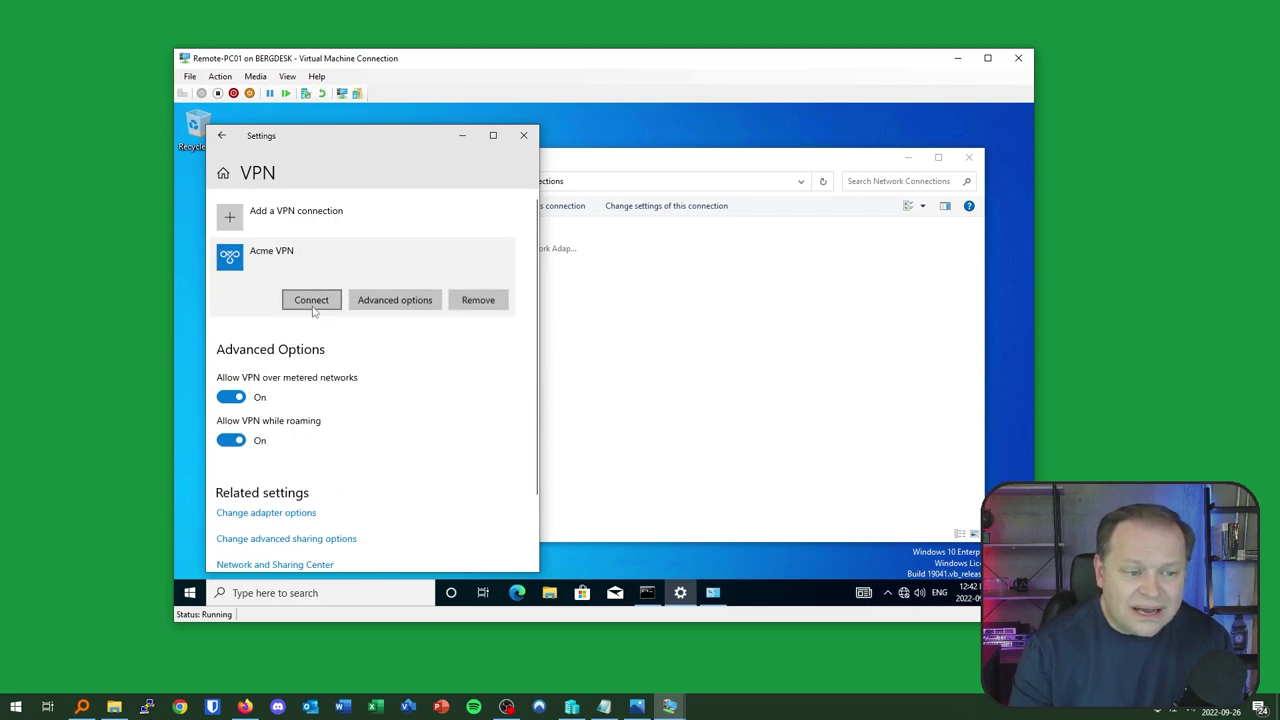
left_click(311, 301)
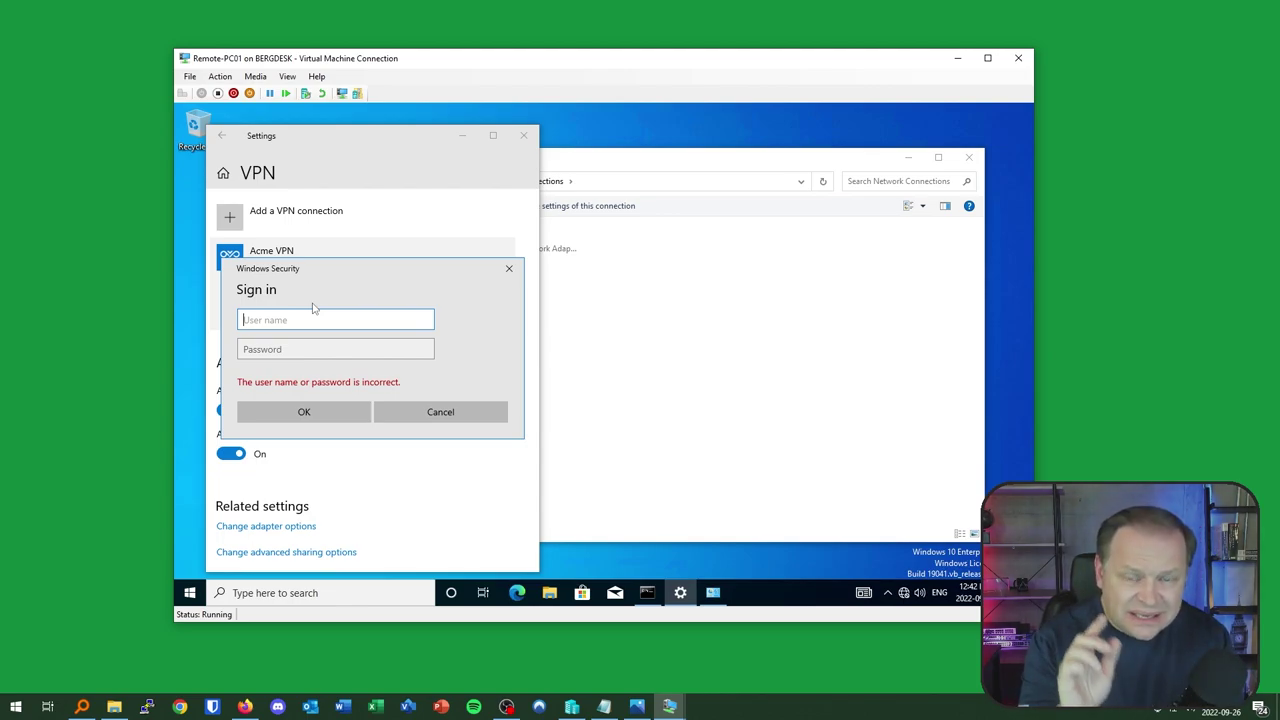
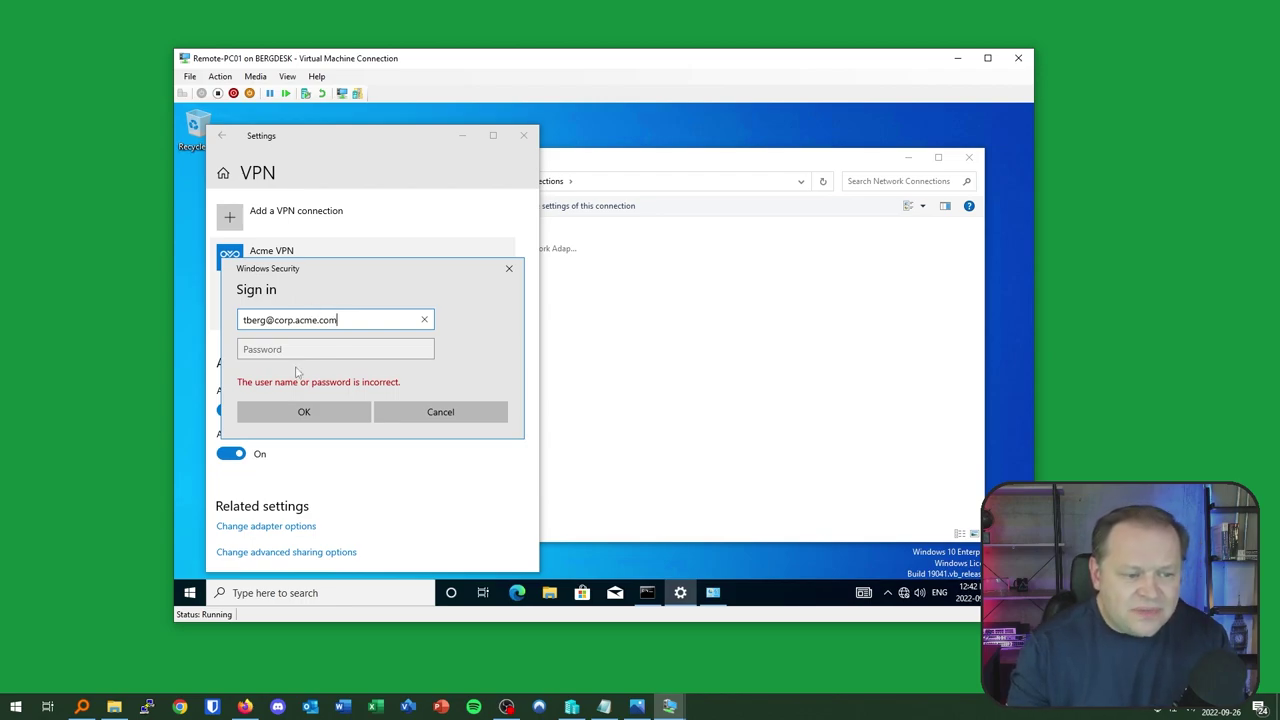
Step: Sign in with the user name and corrected password to connect Acme VPN
key("Tab")
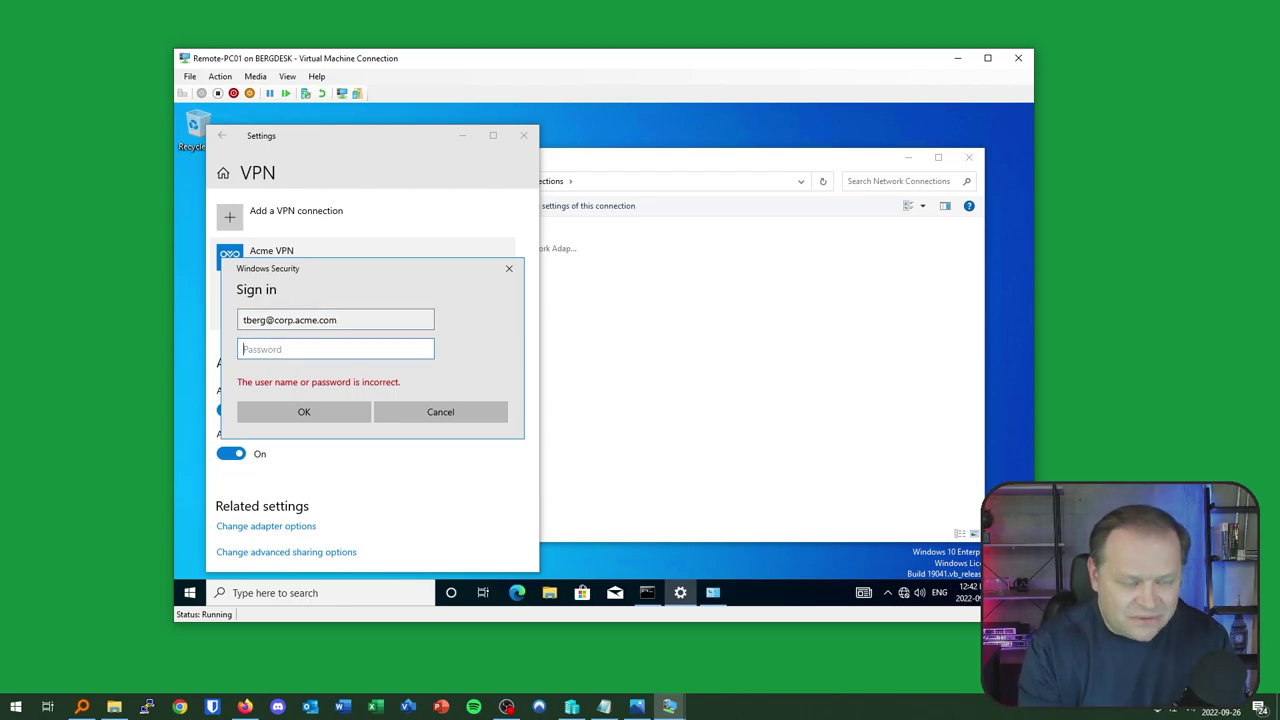
type("••")
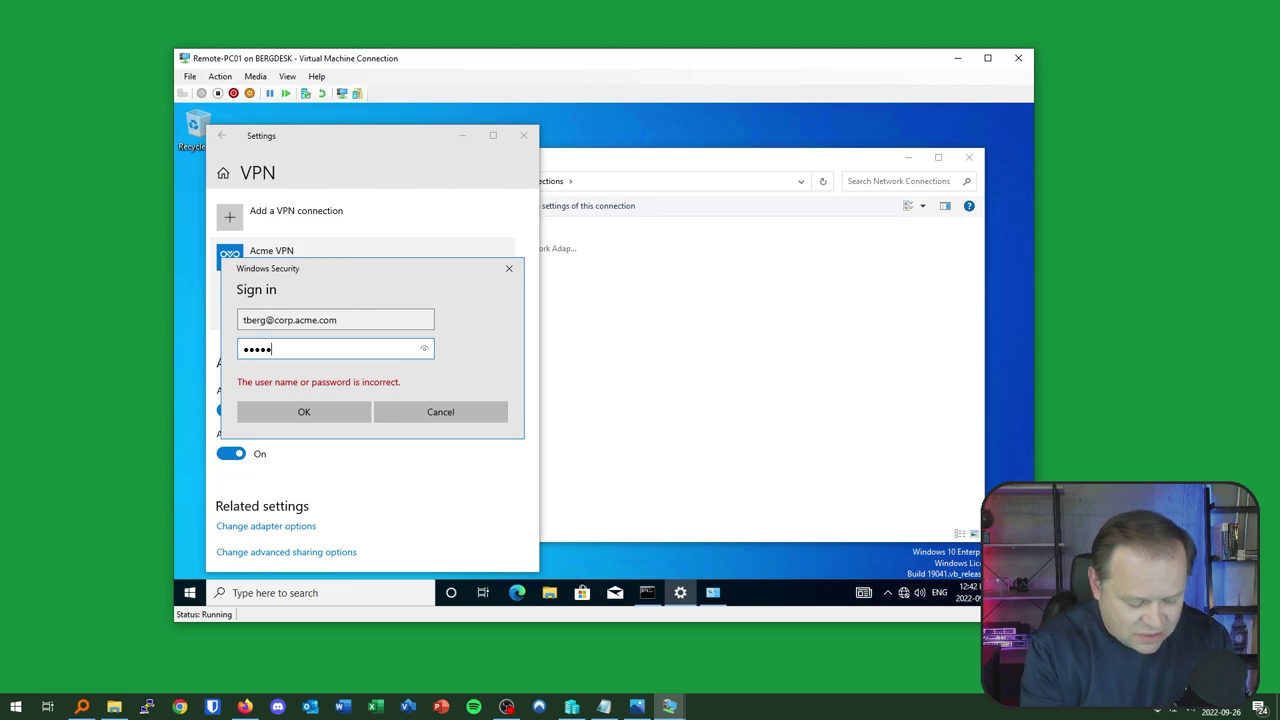
key("BackSpace")
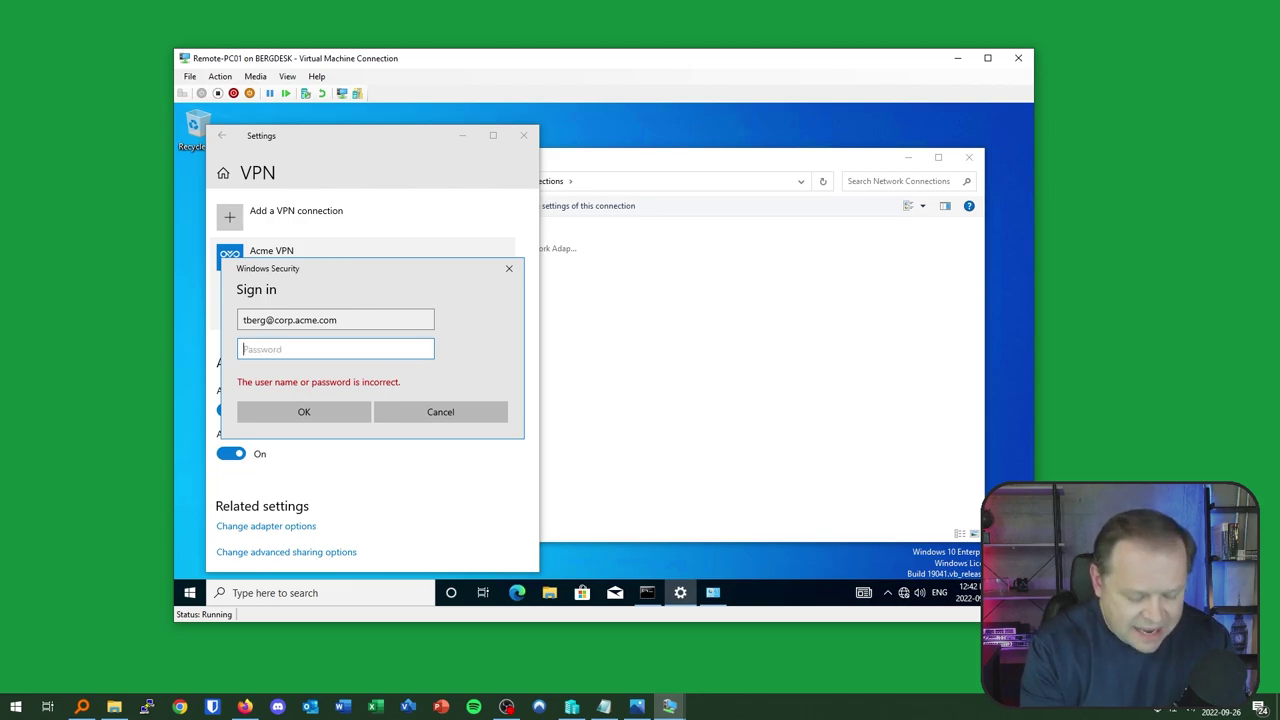
type("•")
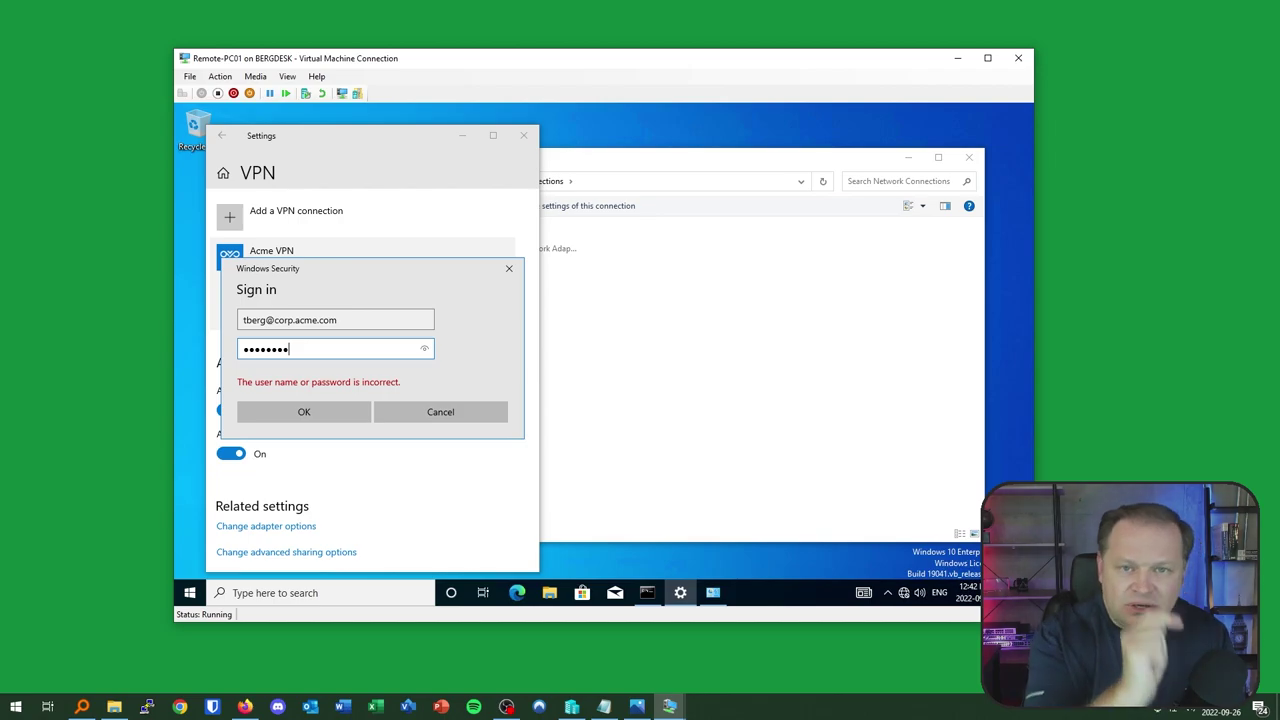
left_click(304, 412)
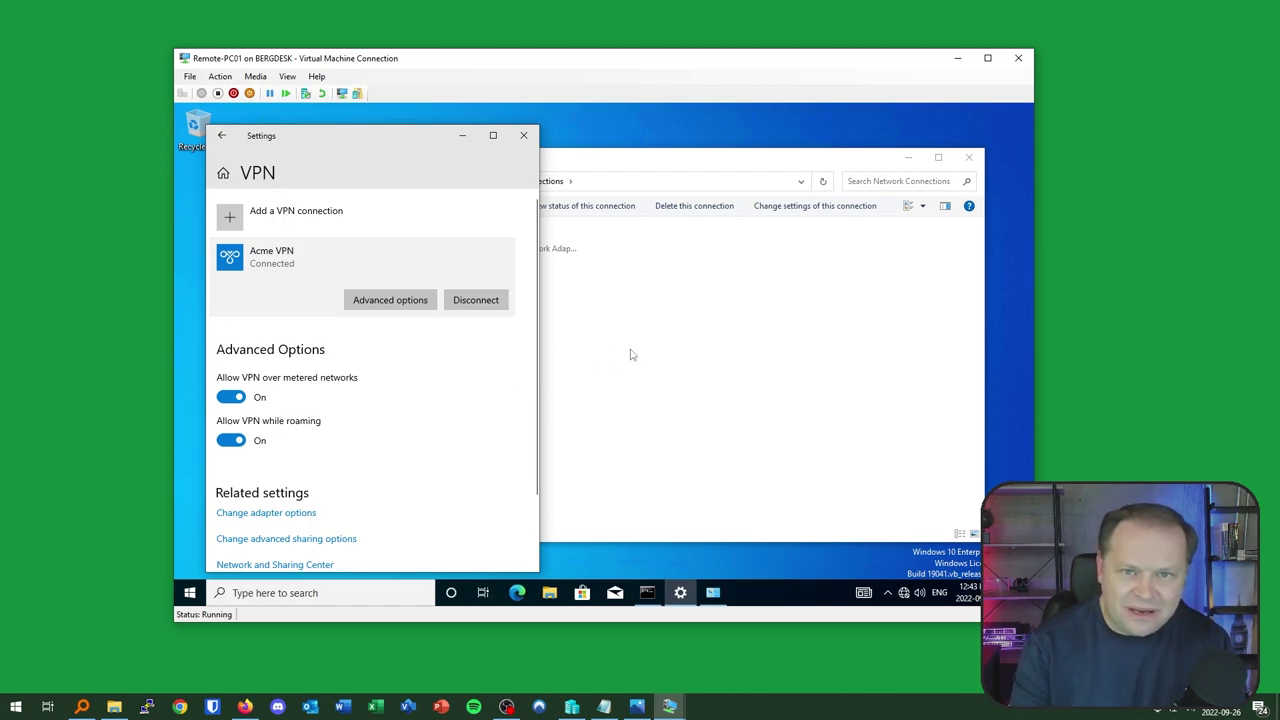
Step: Run ipconfig to show the Acme VPN adapter holding 10.10.10.101
left_click(647, 592)
key("Up")
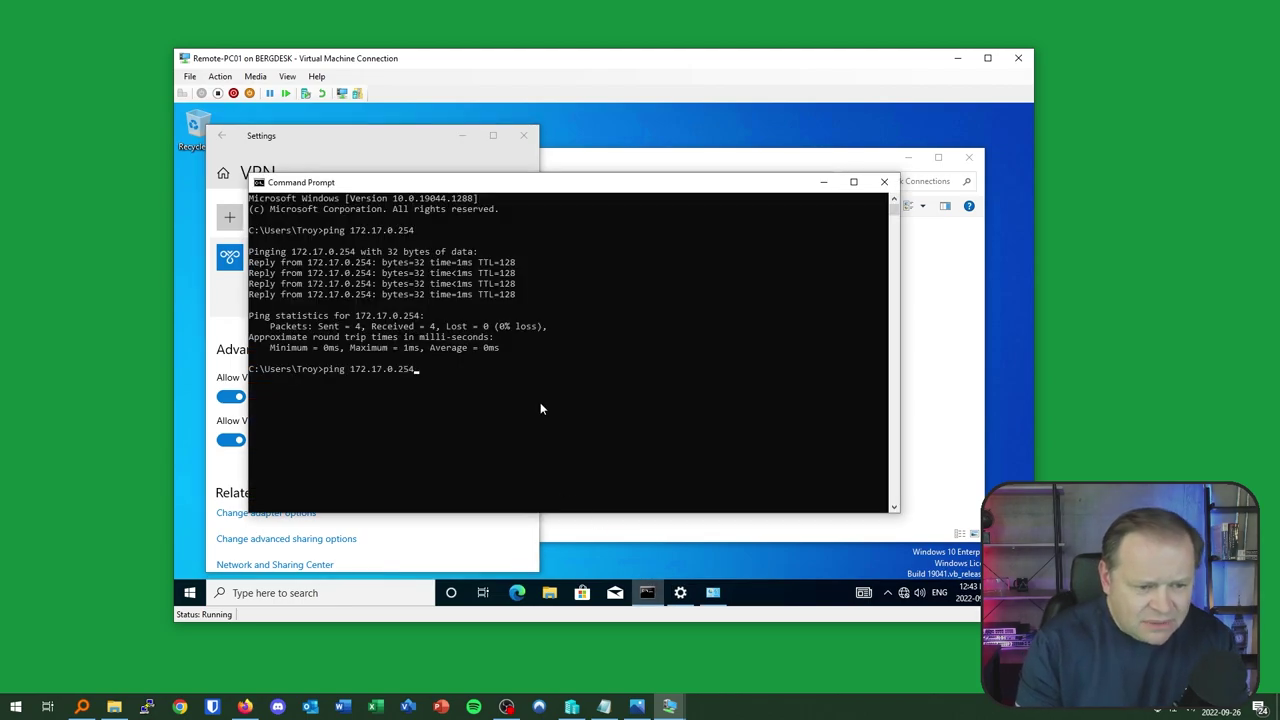
key("BackSpace")
key("BackSpace")
key("BackSpace")
key("BackSpace")
key("BackSpace")
key("BackSpace")
key("BackSpace")
key("BackSpace")
key("BackSpace")
key("BackSpace")
key("BackSpace")
key("BackSpace")
key("BackSpace")
key("BackSpace")
key("BackSpace")
key("BackSpace")
key("BackSpace")
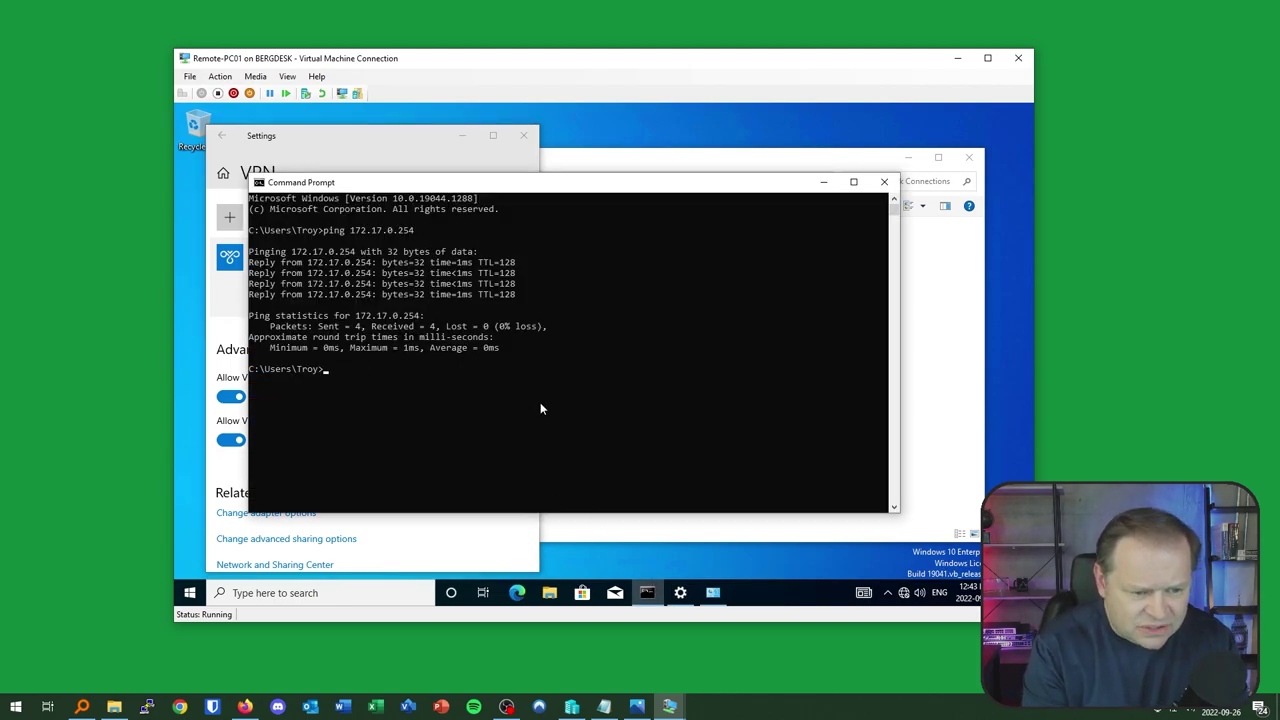
type("ipco")
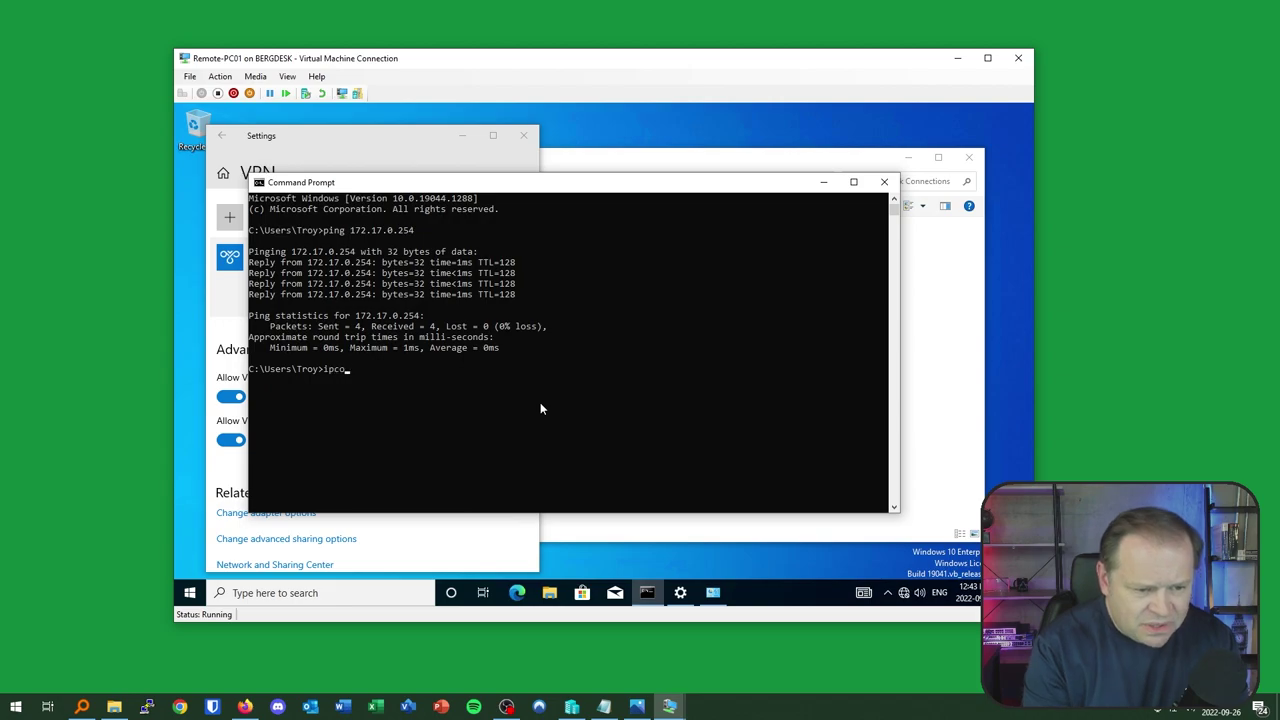
type("nfig")
key("Return")
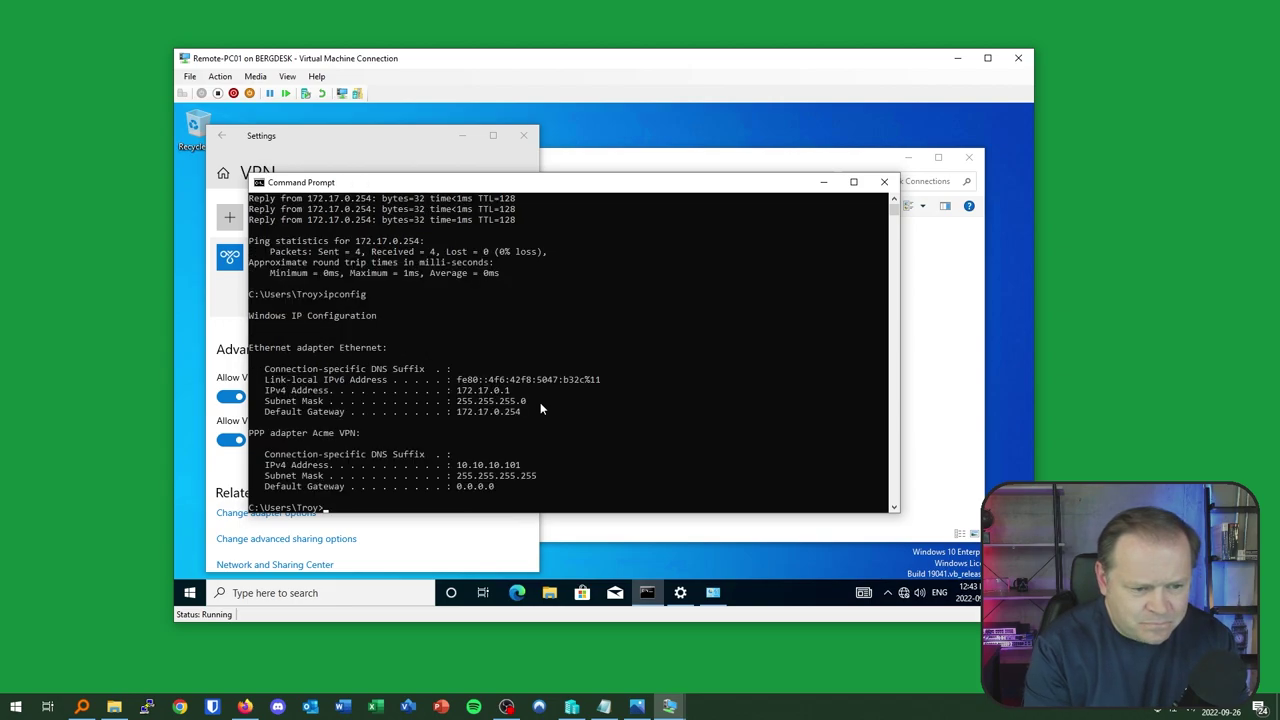
scroll(540, 408, "down", 2)
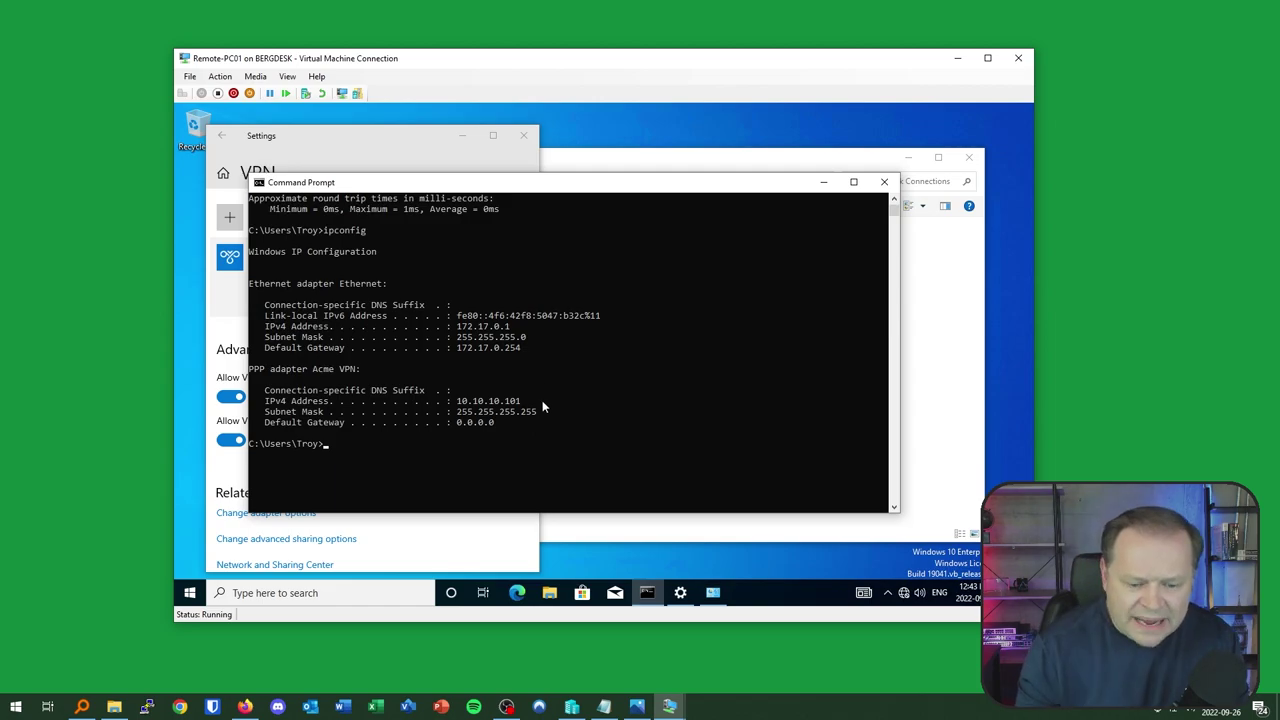
Step: On the RRAS server, confirm one connected remote access client with its full user name readable, then minimize the console
left_click(736, 652)
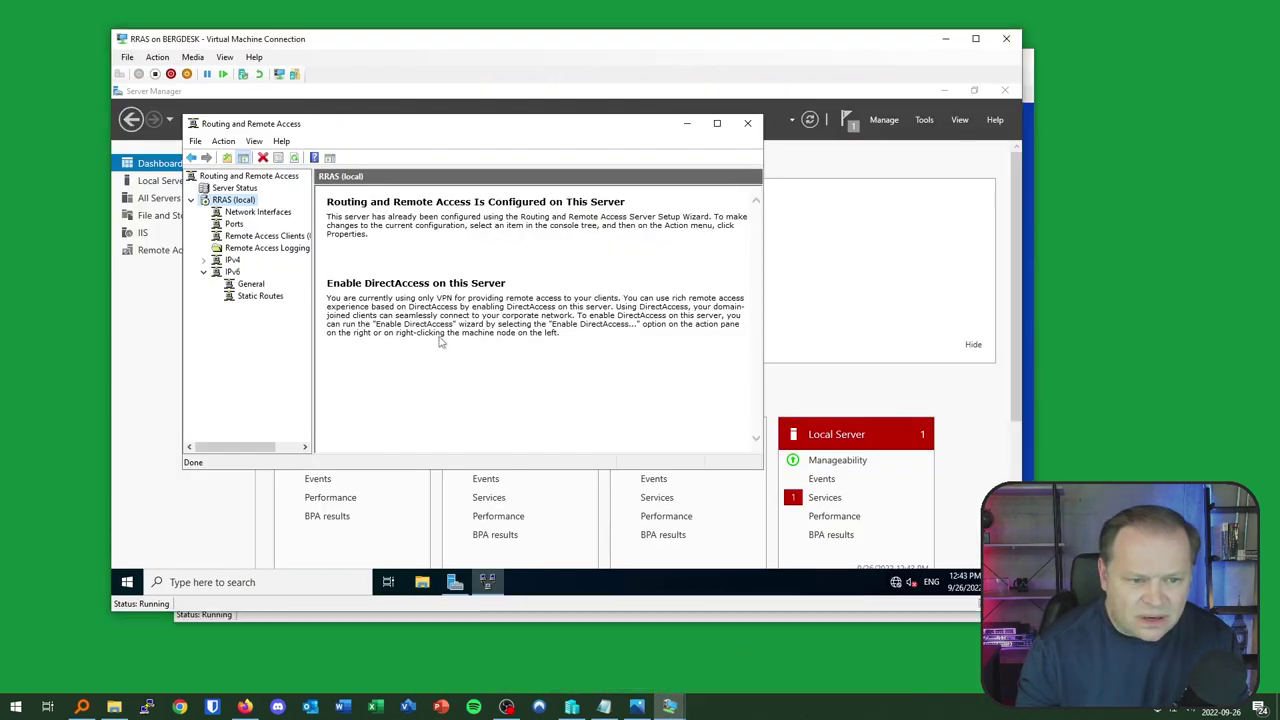
left_click(240, 212)
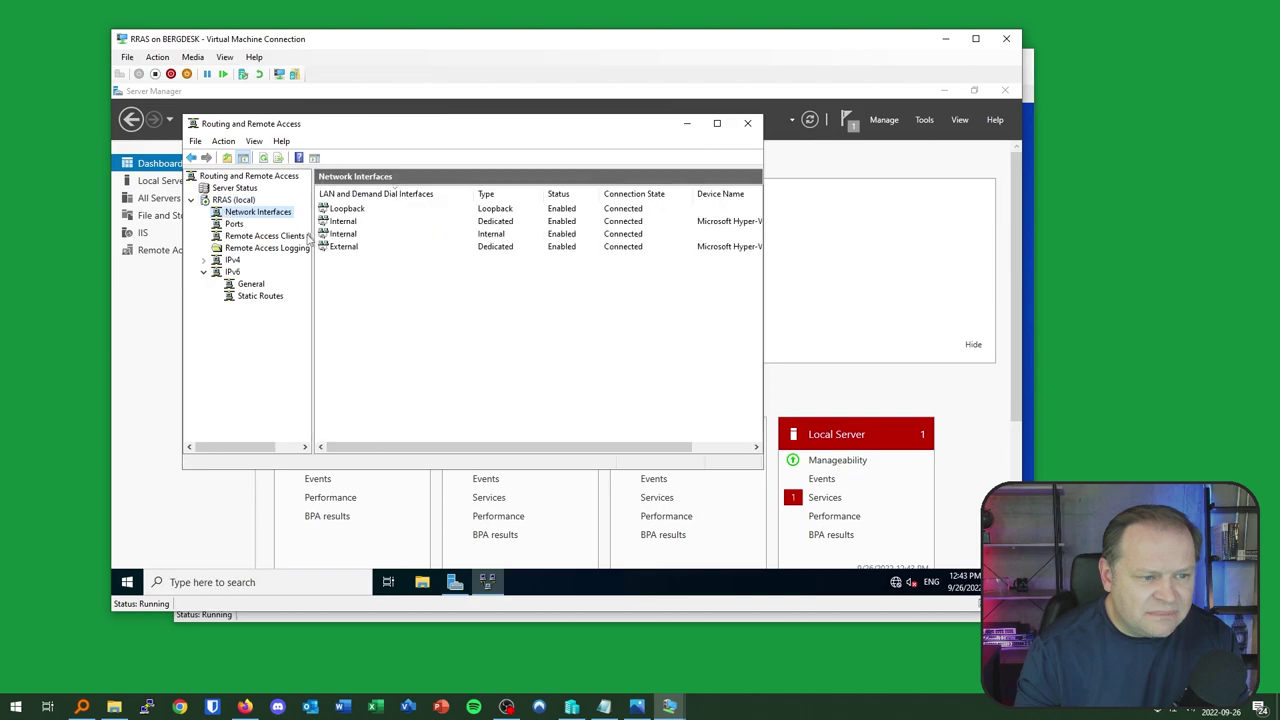
left_click(256, 237)
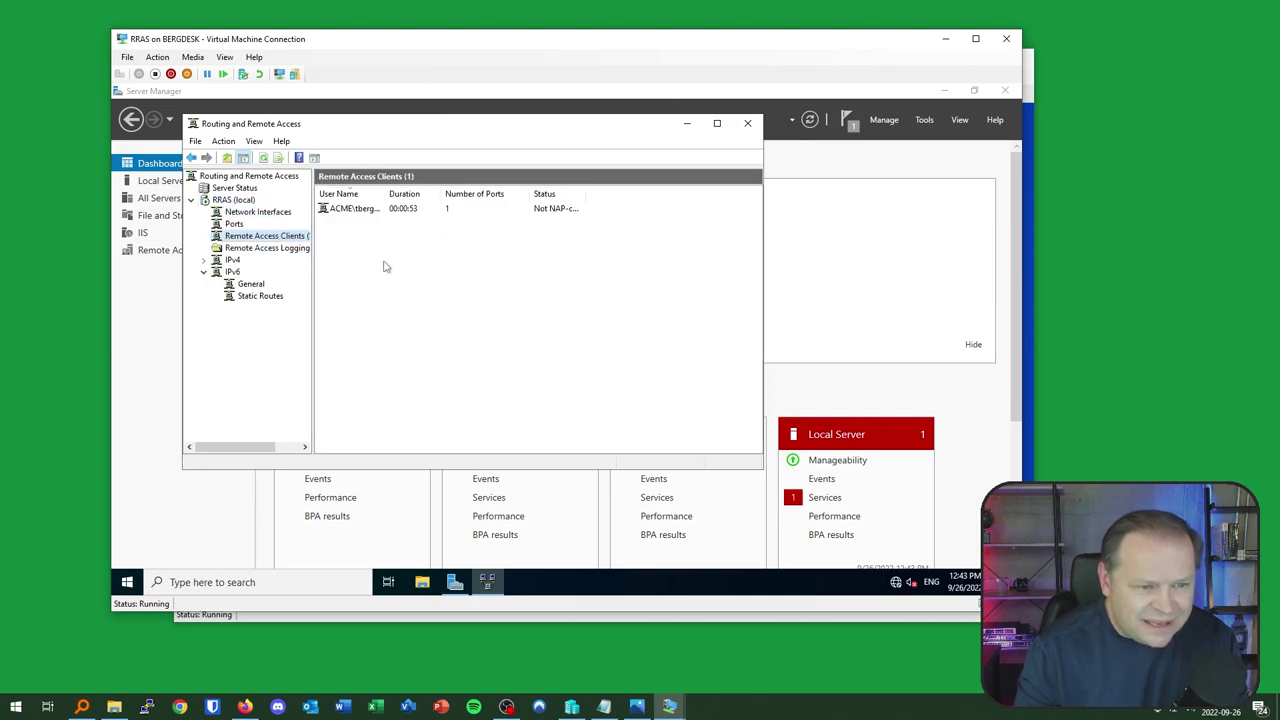
left_click_drag(403, 188, 458, 196)
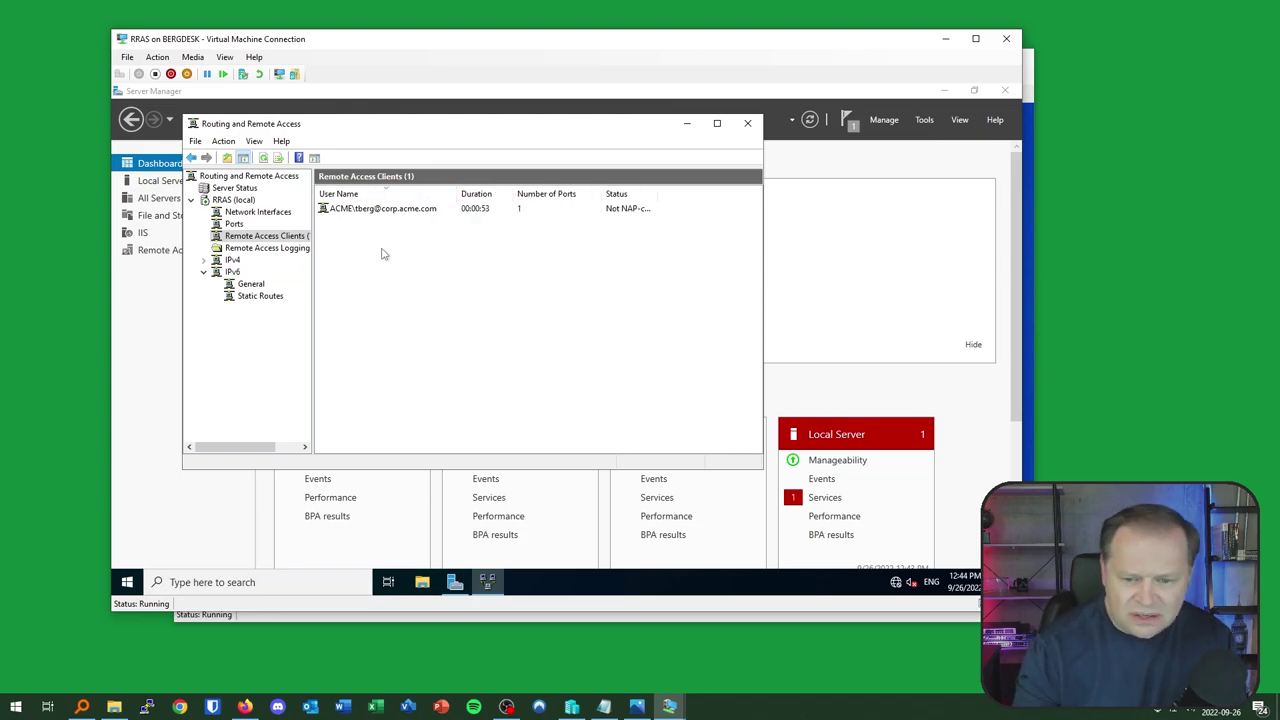
left_click(688, 125)
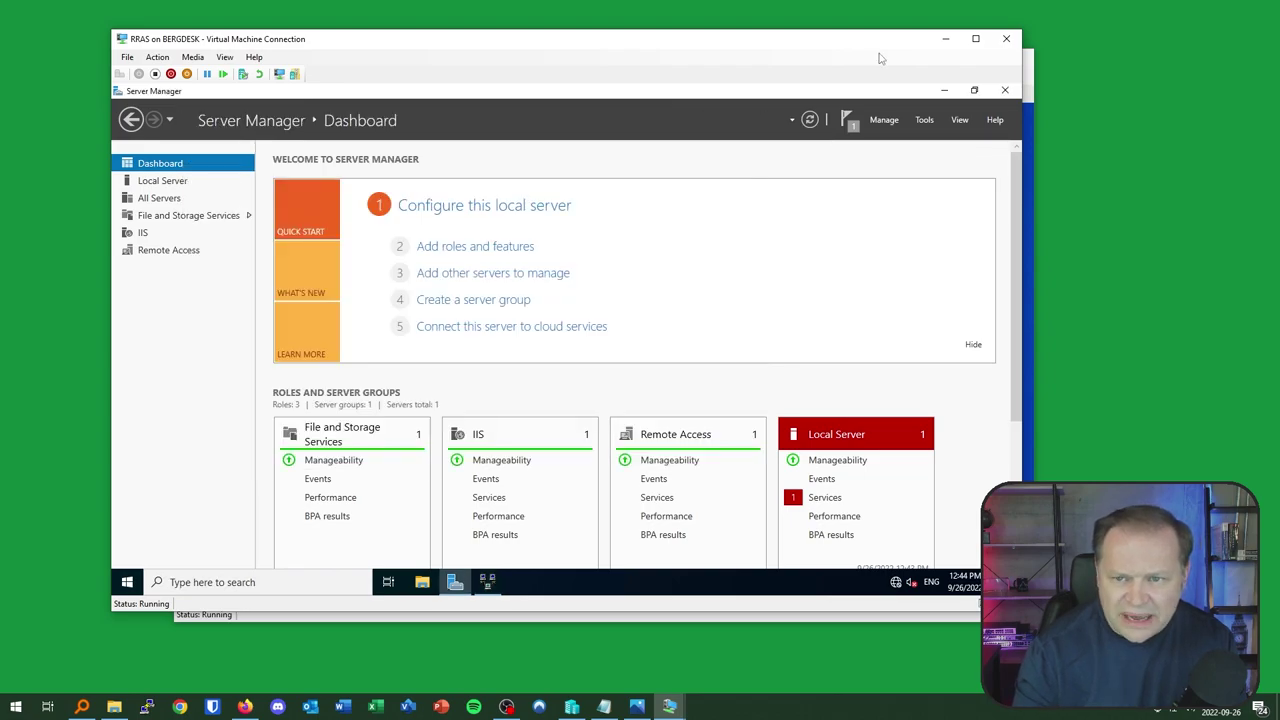
Step: Close Command Prompt, then disconnect and reconnect Acme VPN with the domain-style user name and password
left_click(945, 38)
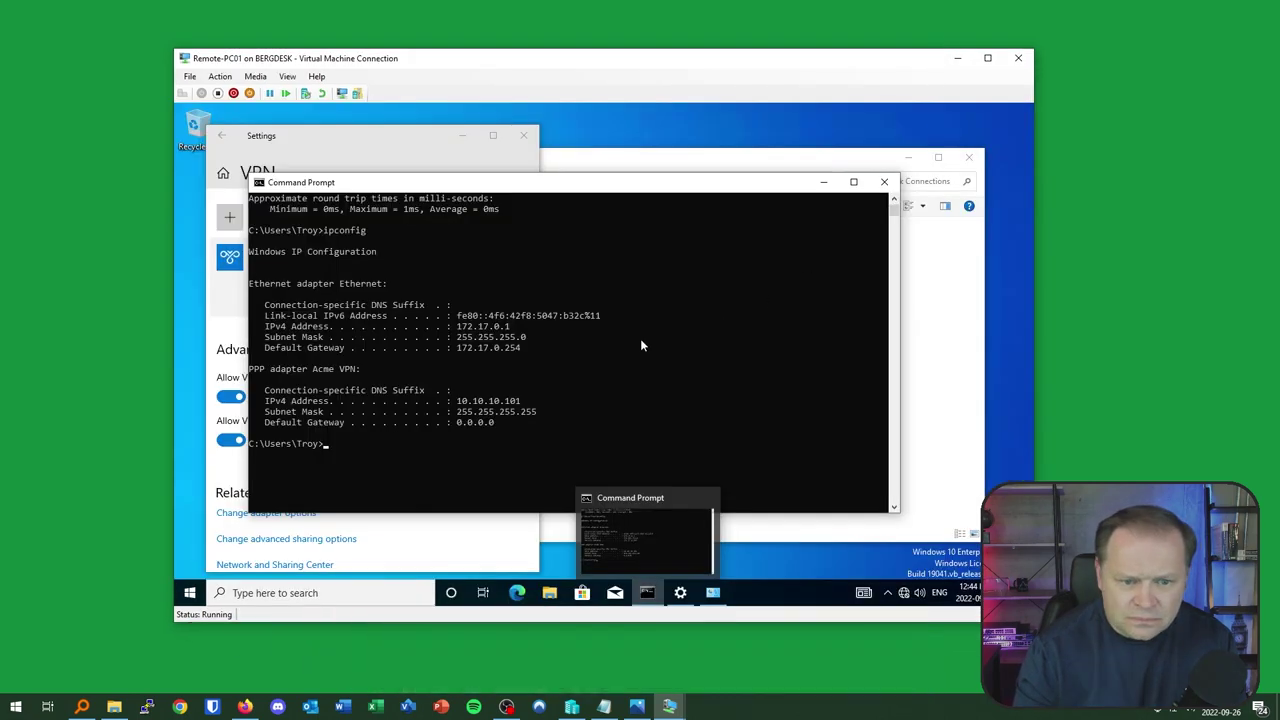
left_click(888, 180)
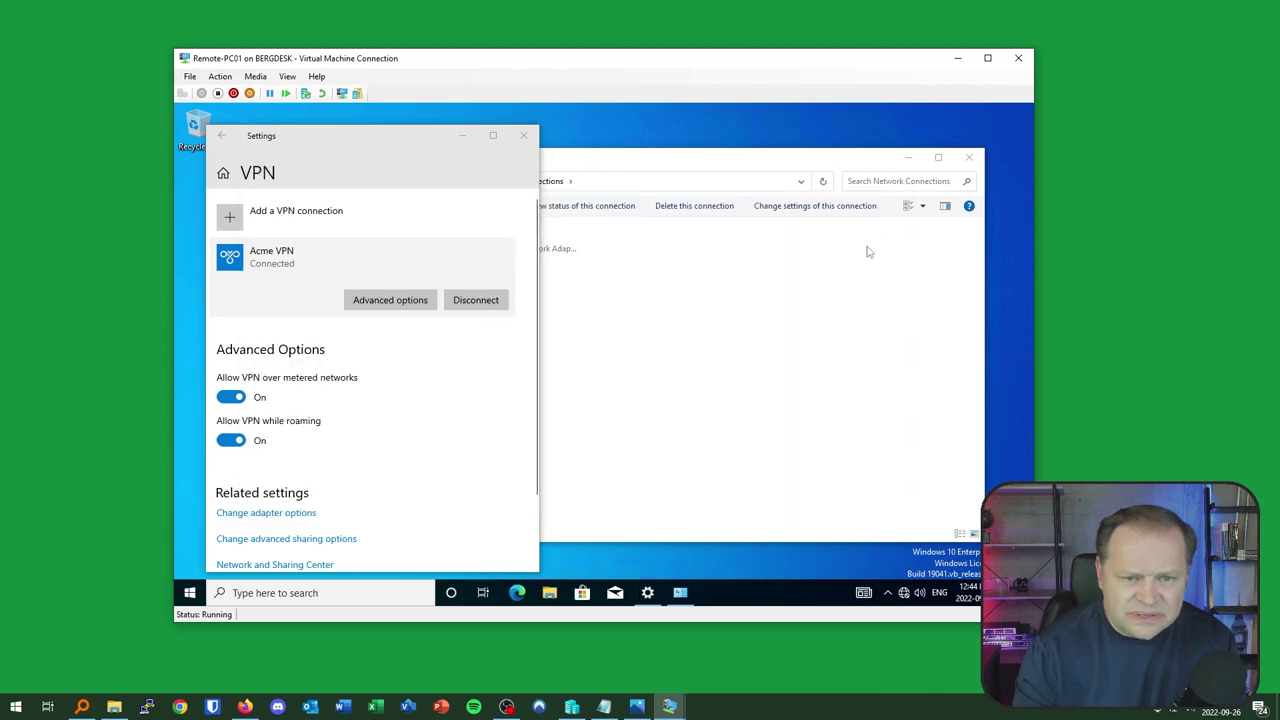
left_click(461, 303)
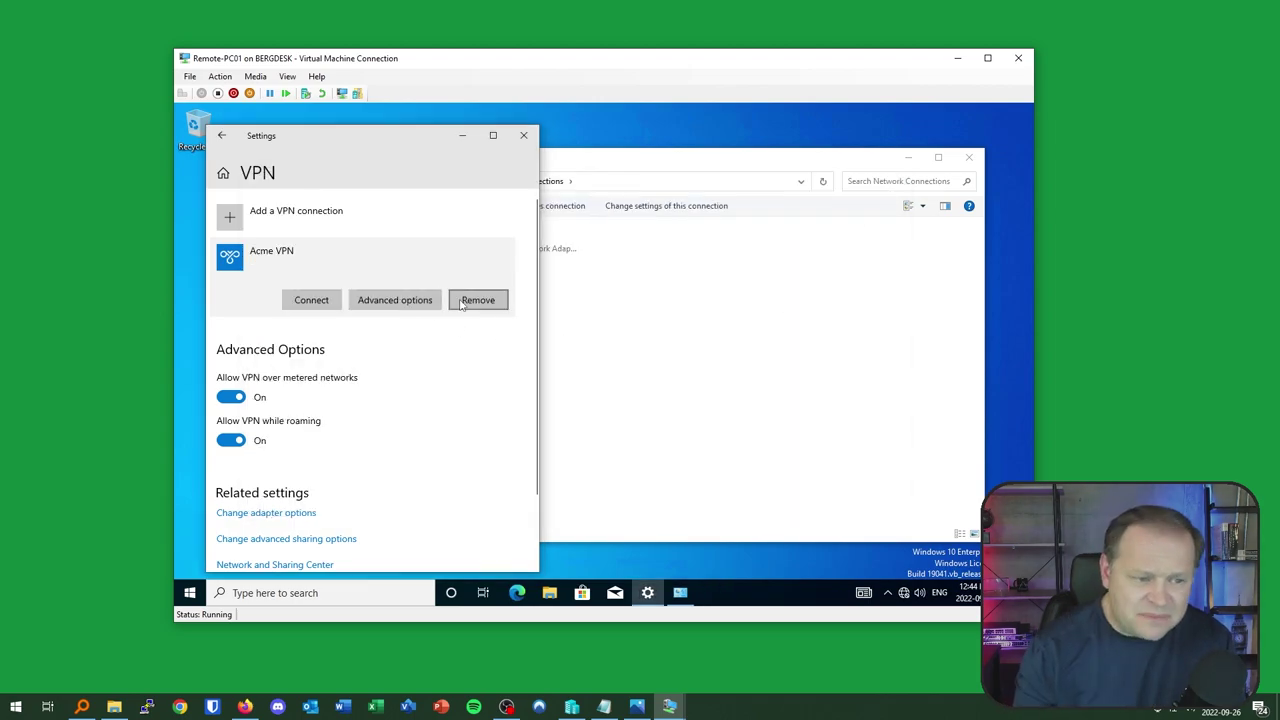
left_click(338, 306)
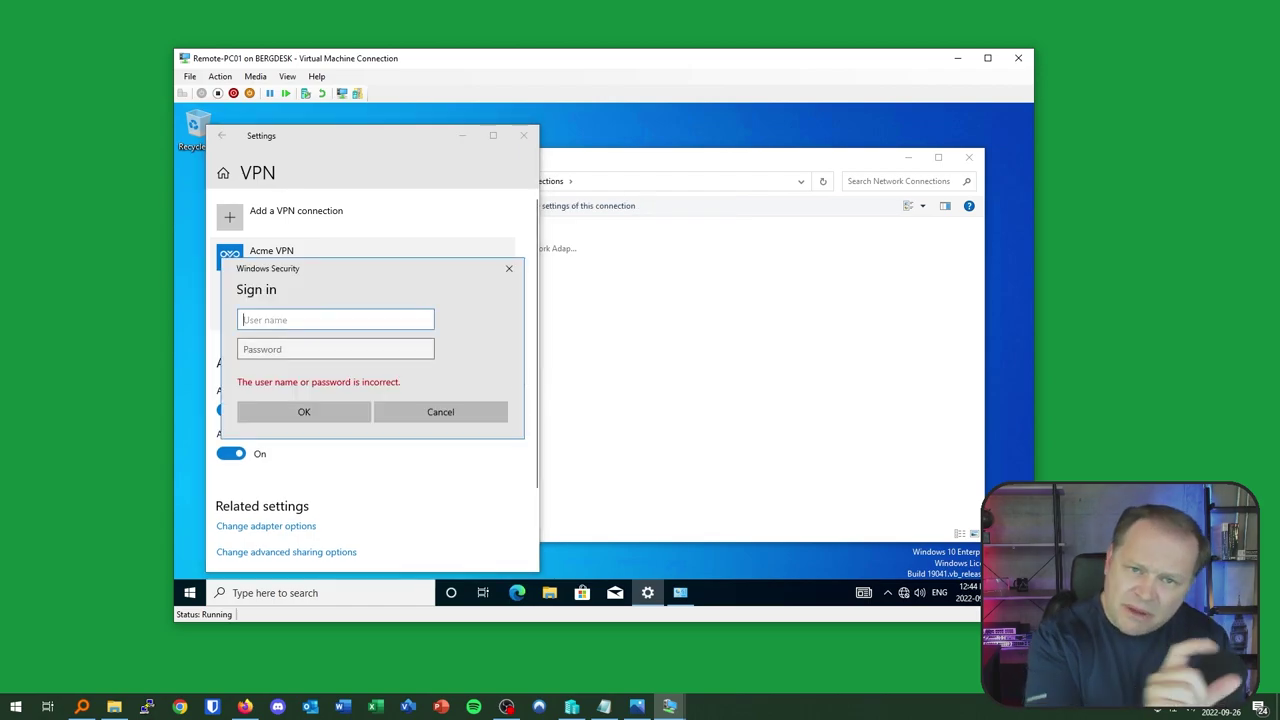
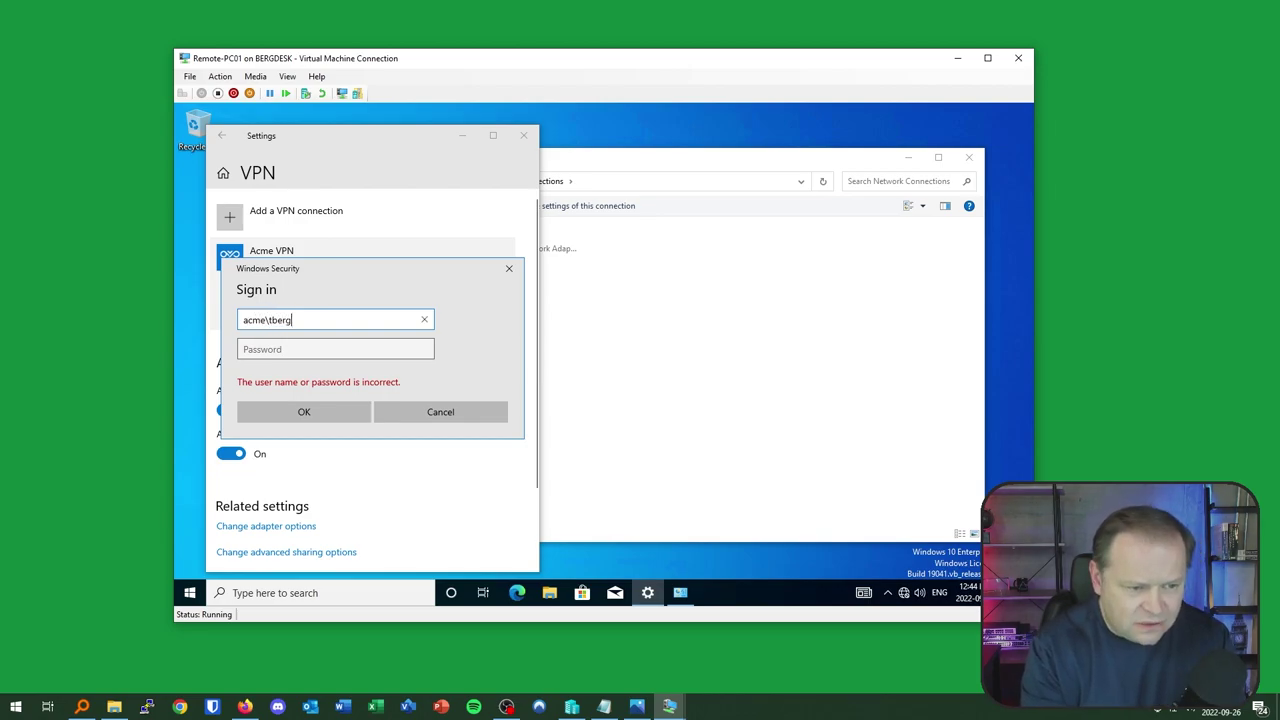
left_click(335, 349)
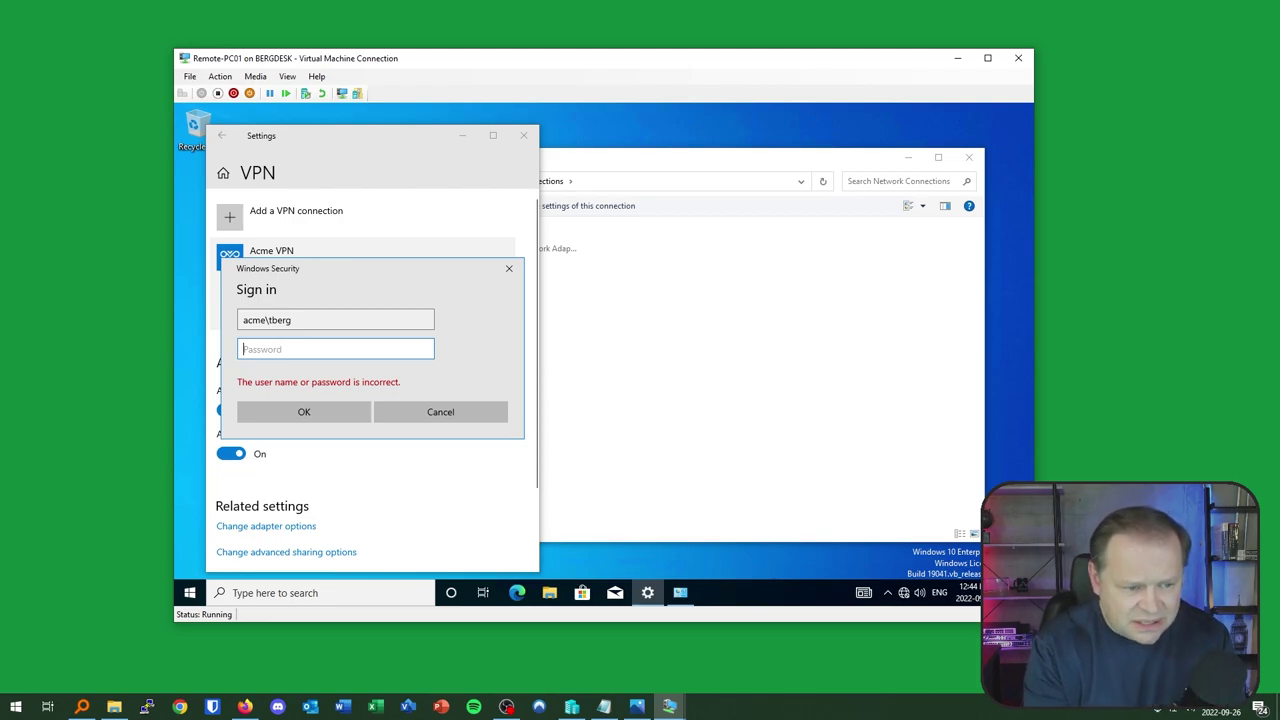
type("*******")
key("Return")
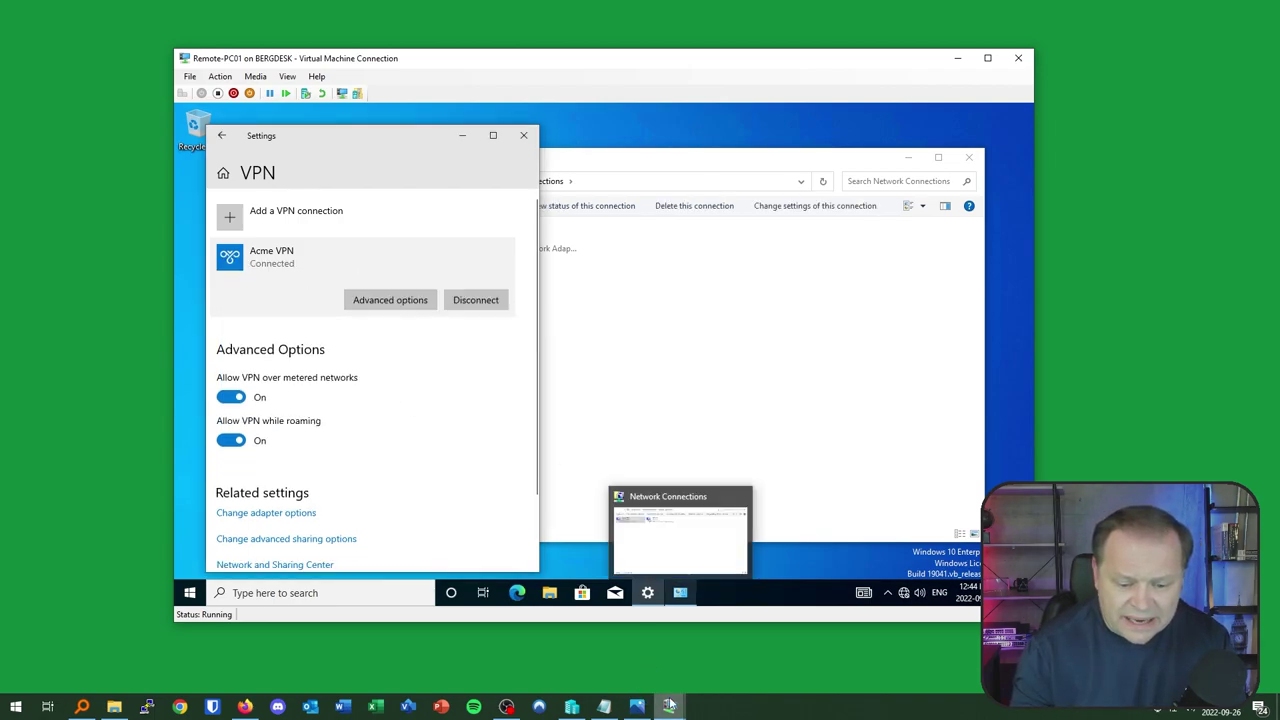
mouse_move(669, 706)
left_click(735, 648)
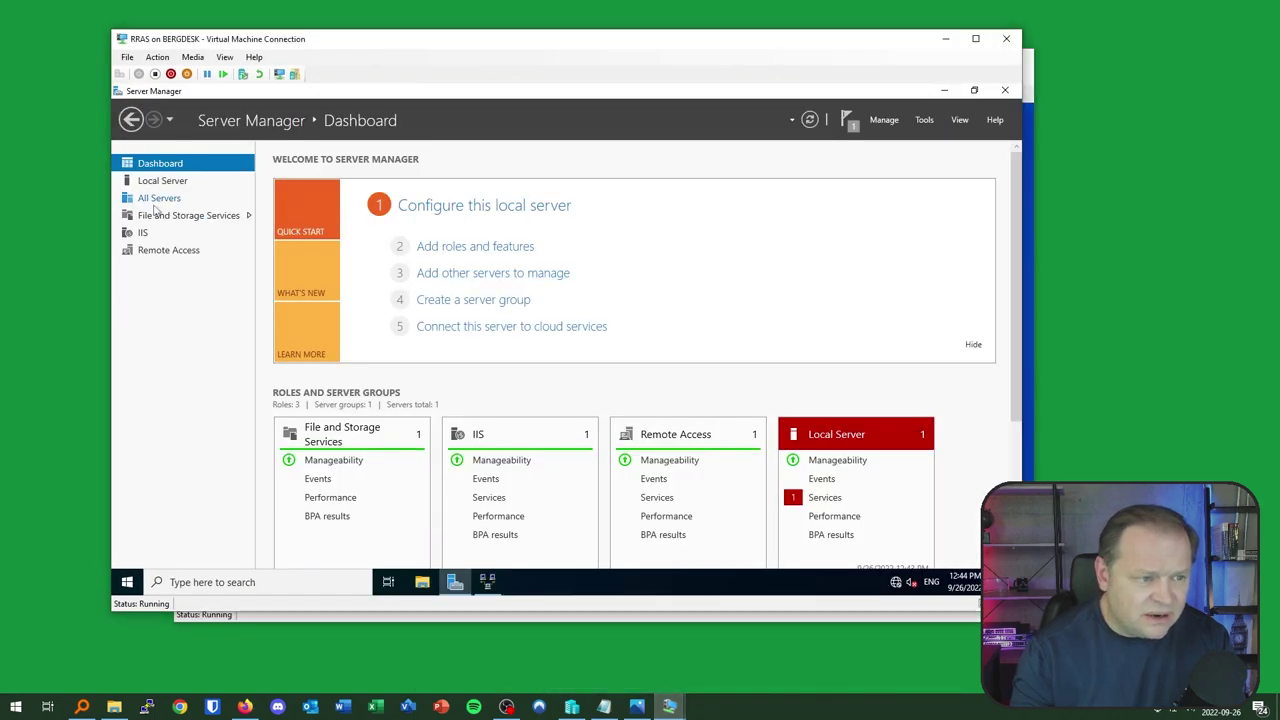
Step: Refresh Remote Access Clients to show the new 00:00:12 session, then select RRAS (local)
left_click(945, 38)
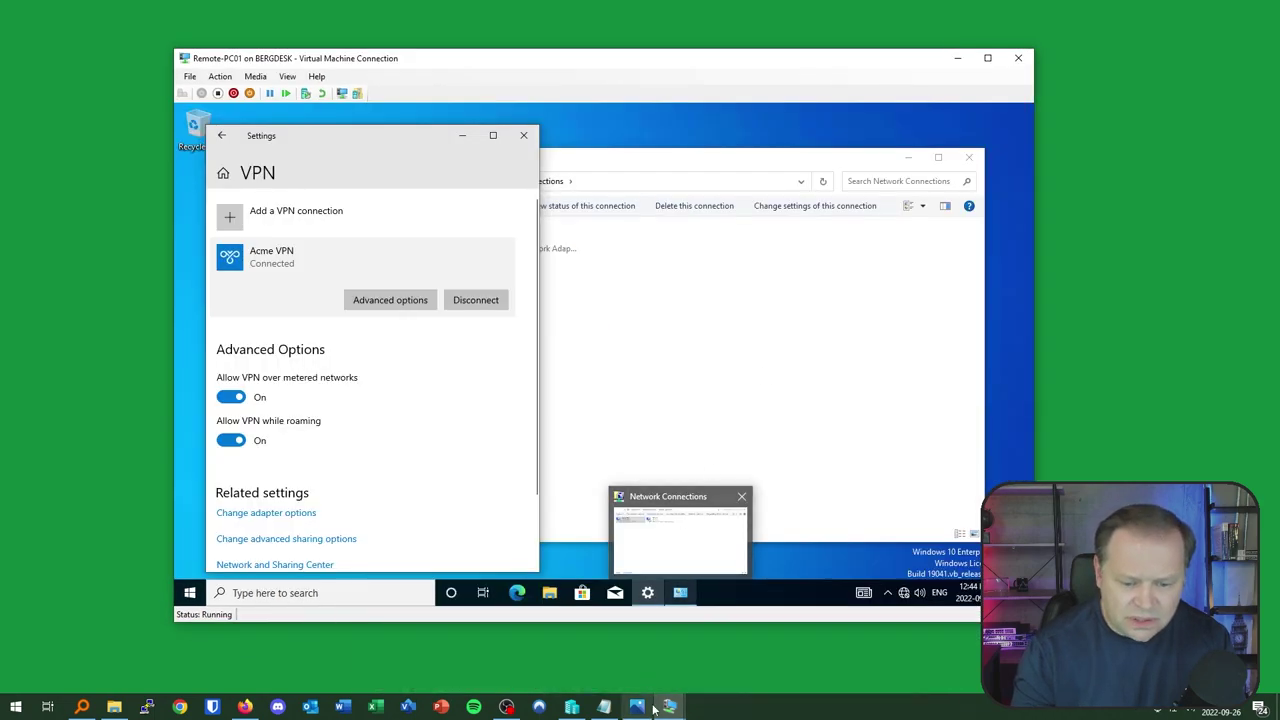
mouse_move(687, 697)
left_click(730, 652)
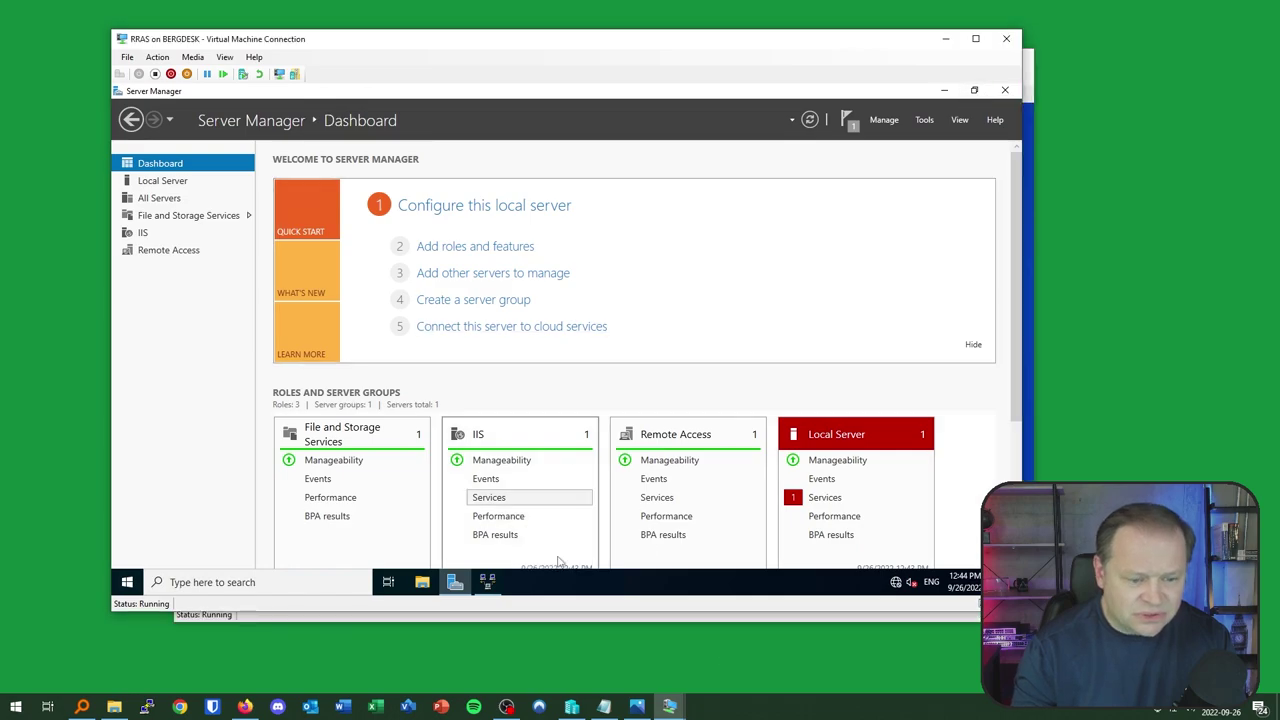
left_click(499, 587)
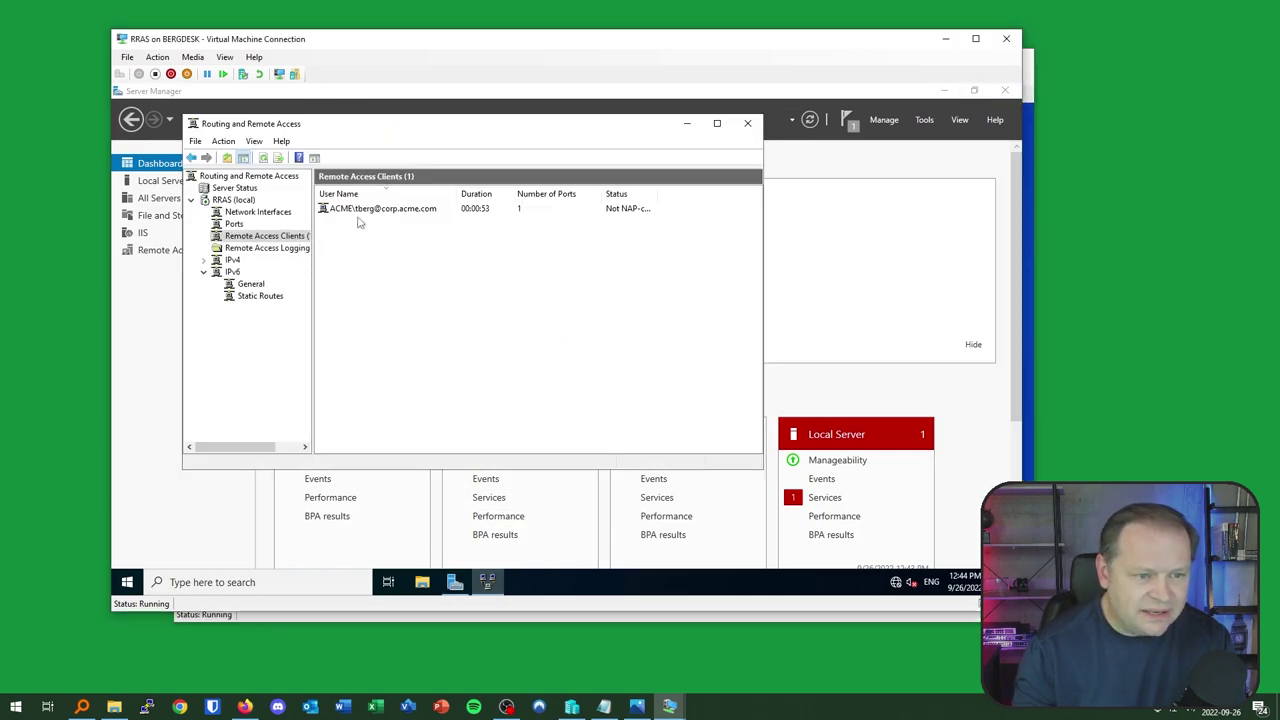
left_click(263, 159)
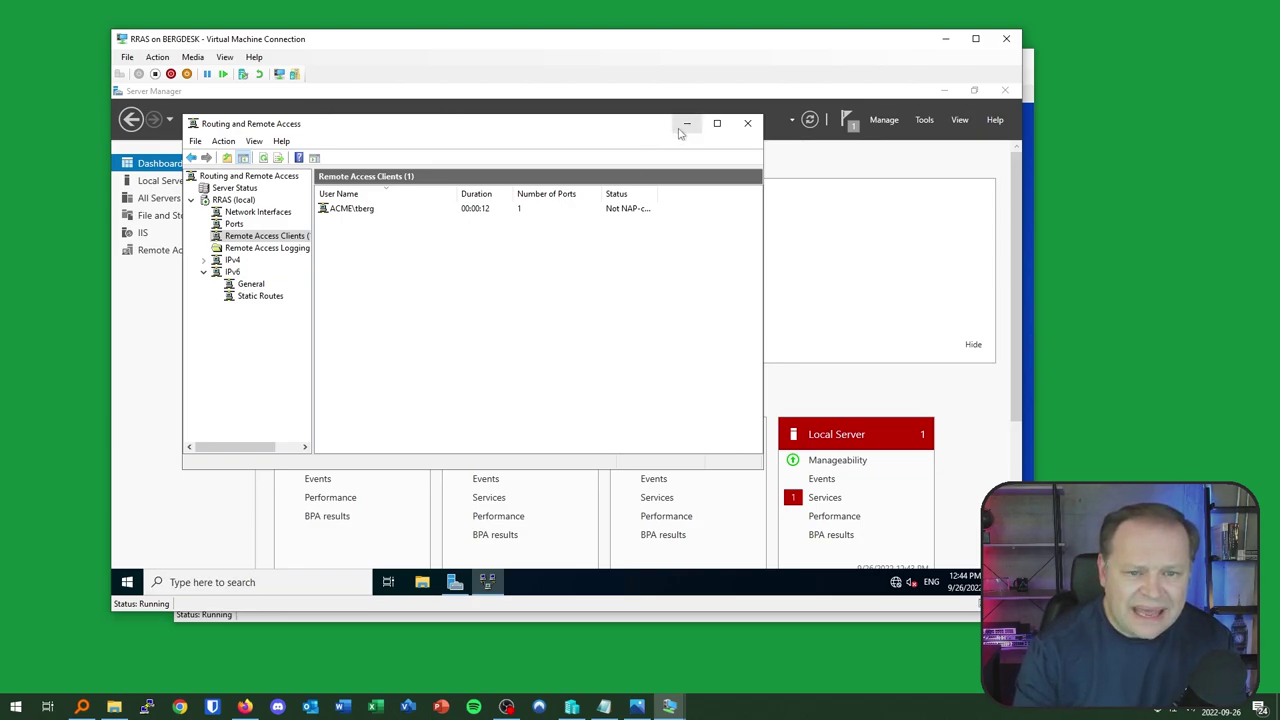
left_click(1030, 155)
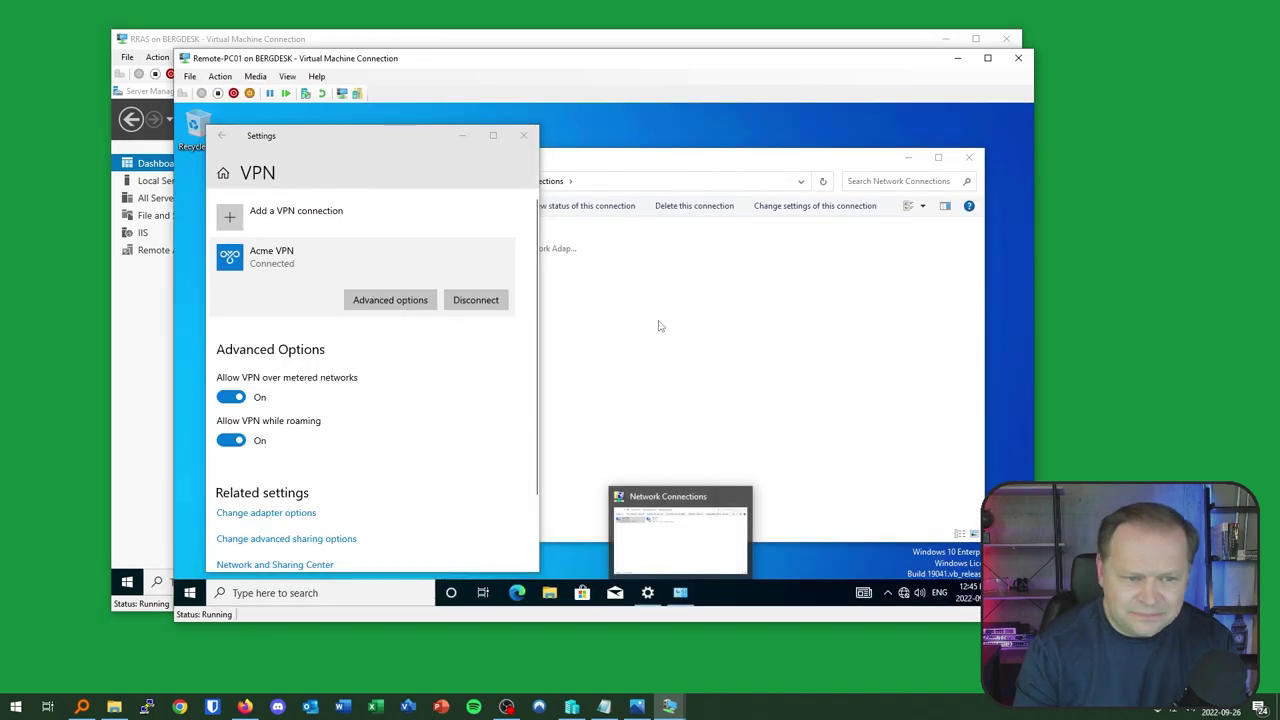
left_click(466, 40)
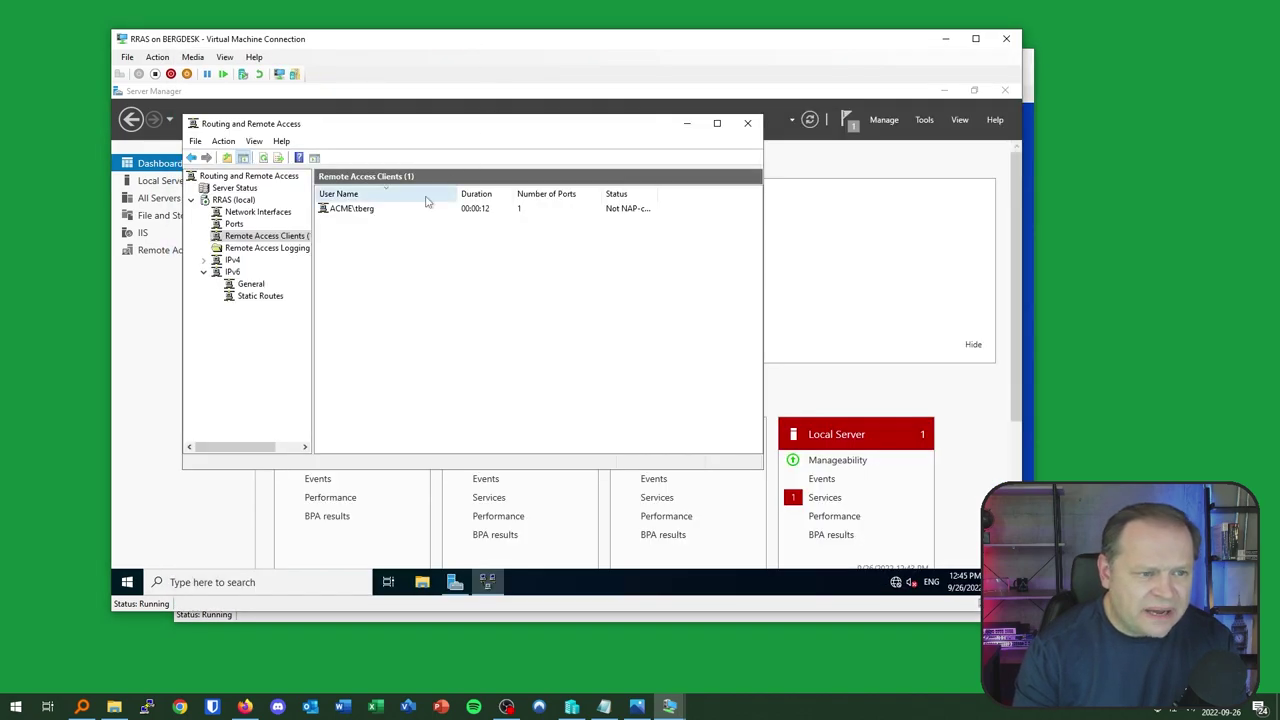
left_click(234, 201)
Step: In the RRAS server's Security properties, allow a custom IPsec policy for L2TP with a preshared key
right_click(234, 201)
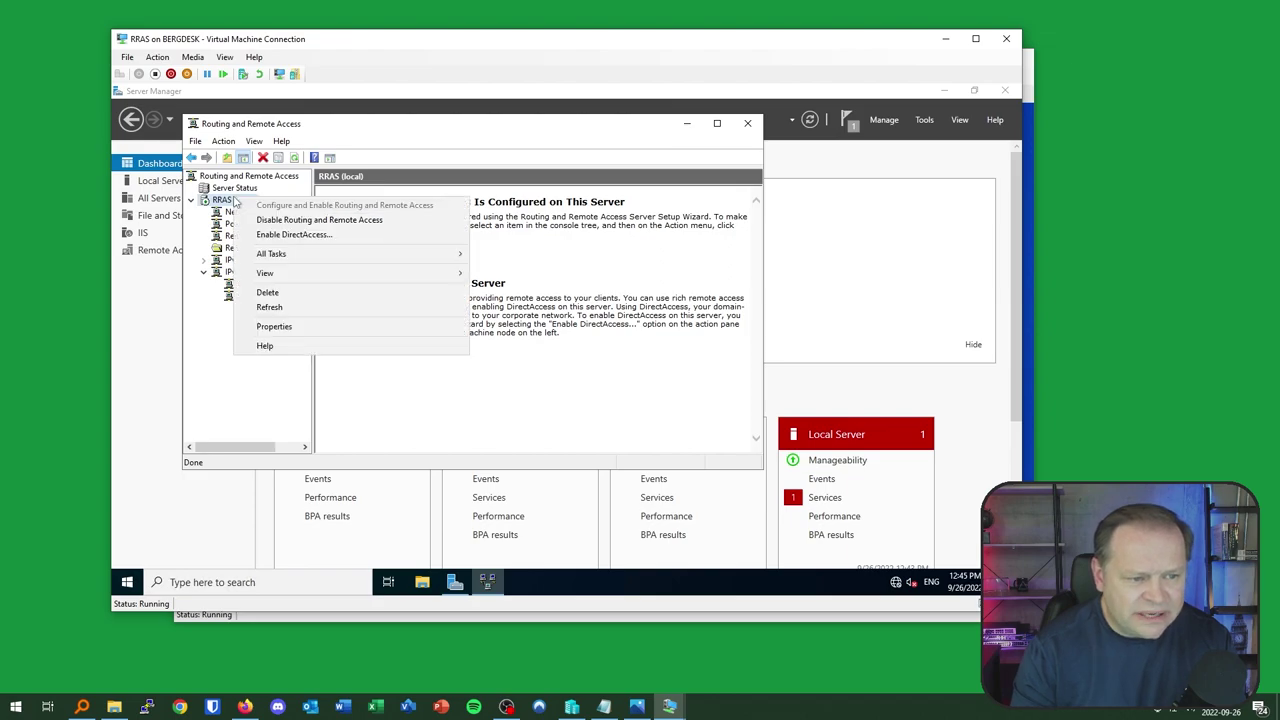
left_click(274, 326)
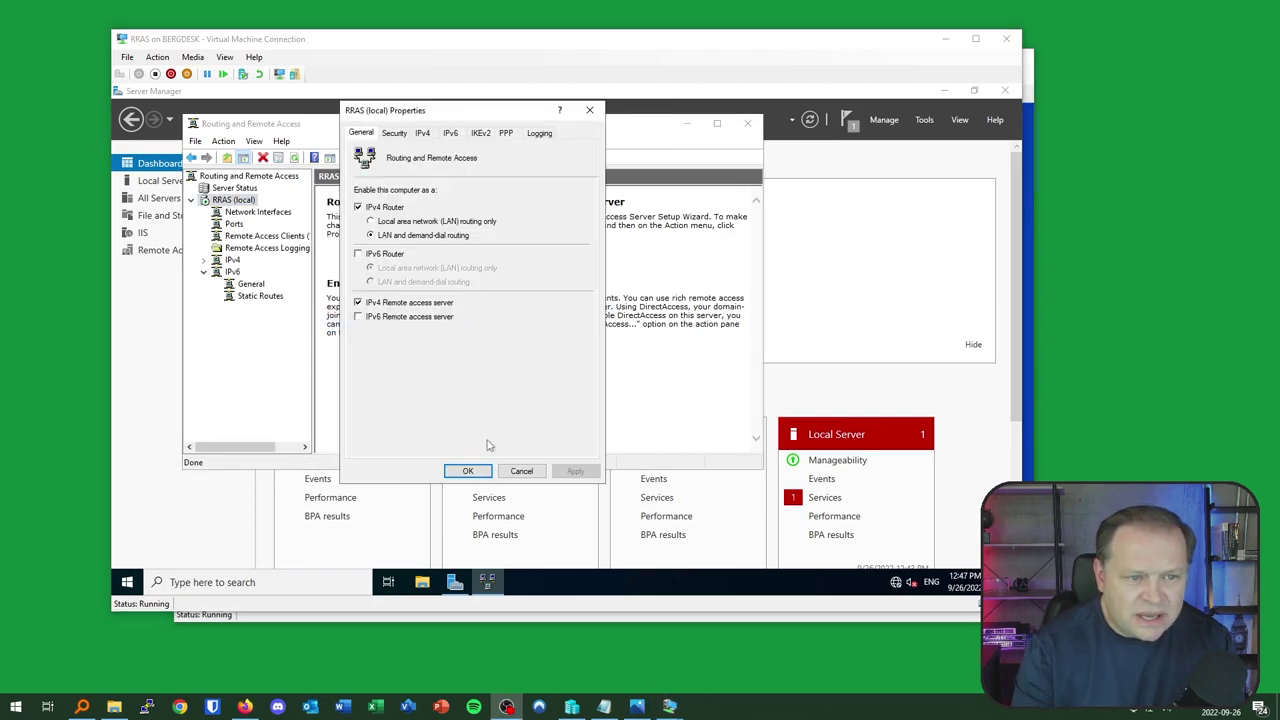
left_click(394, 133)
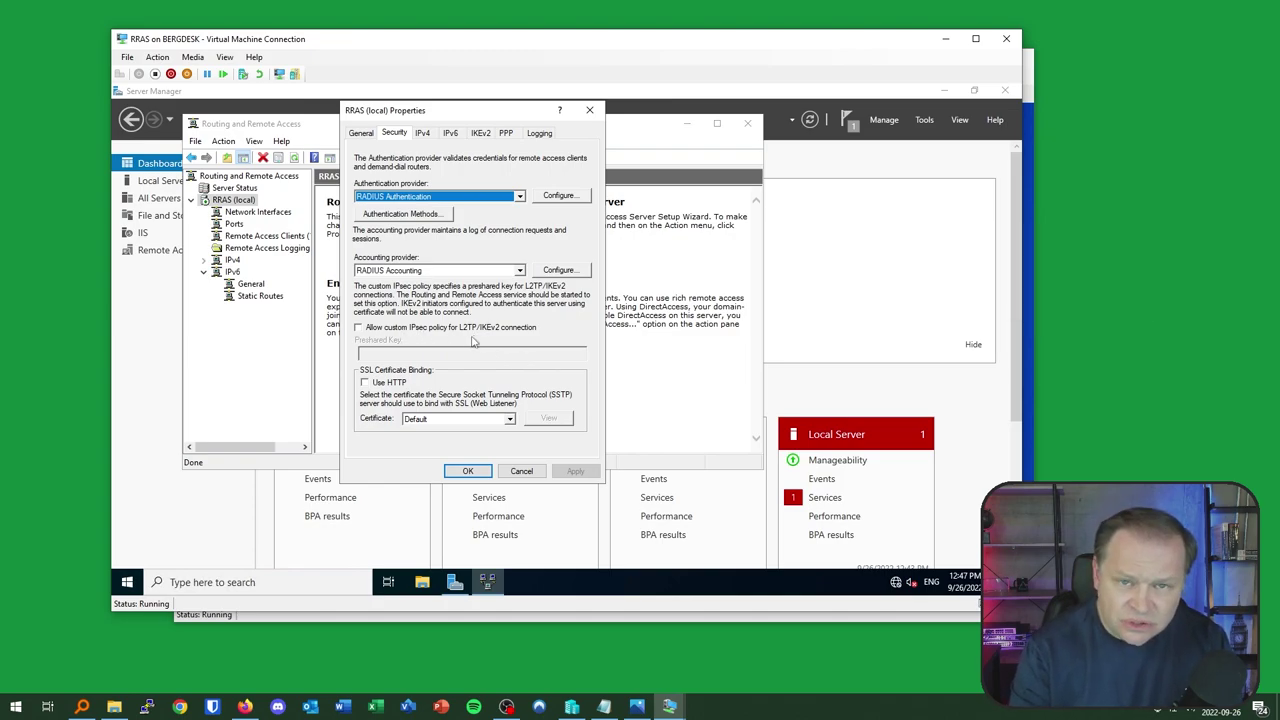
left_click(360, 328)
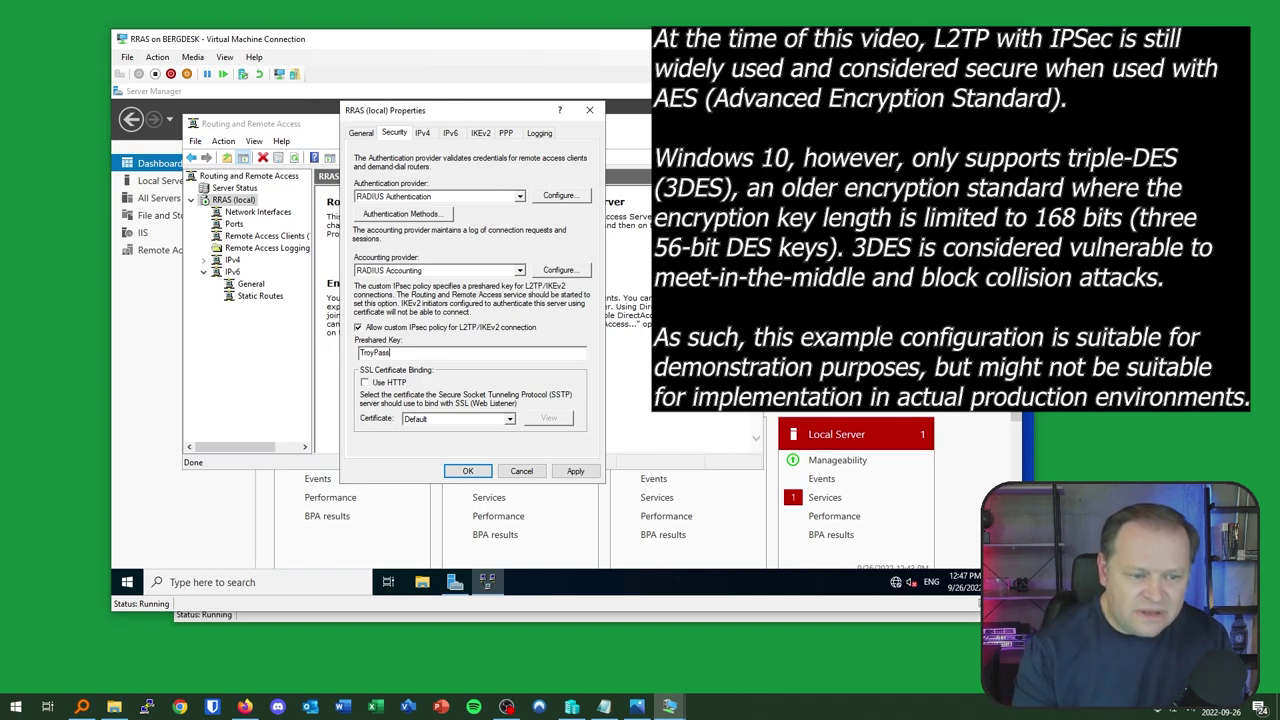
left_click(560, 472)
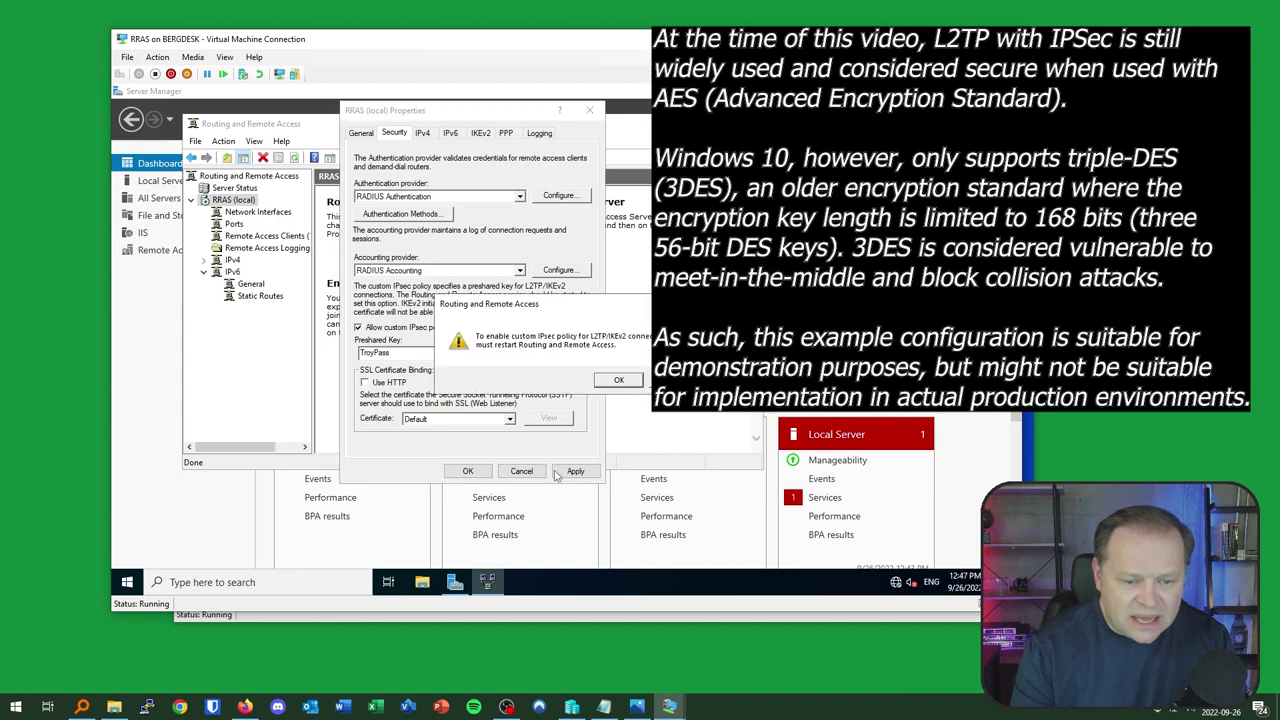
left_click(612, 381)
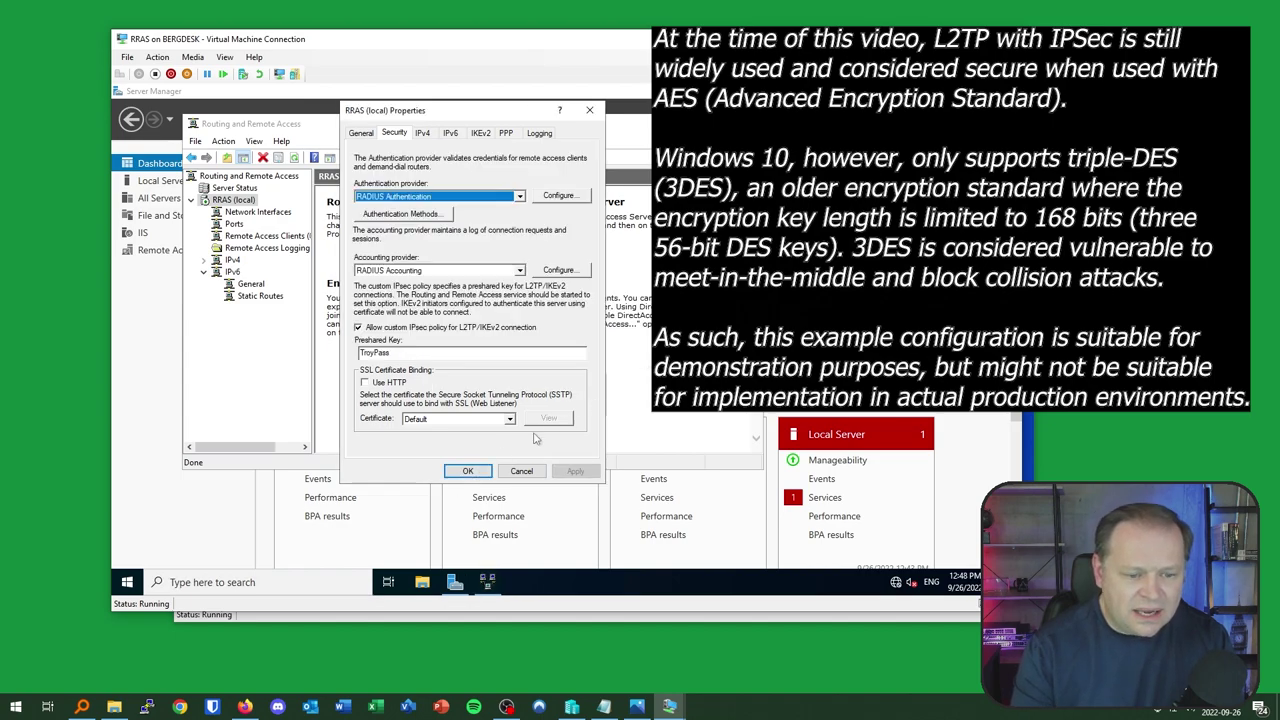
left_click(467, 471)
Step: Restart the Routing and Remote Access service on the local server
right_click(234, 199)
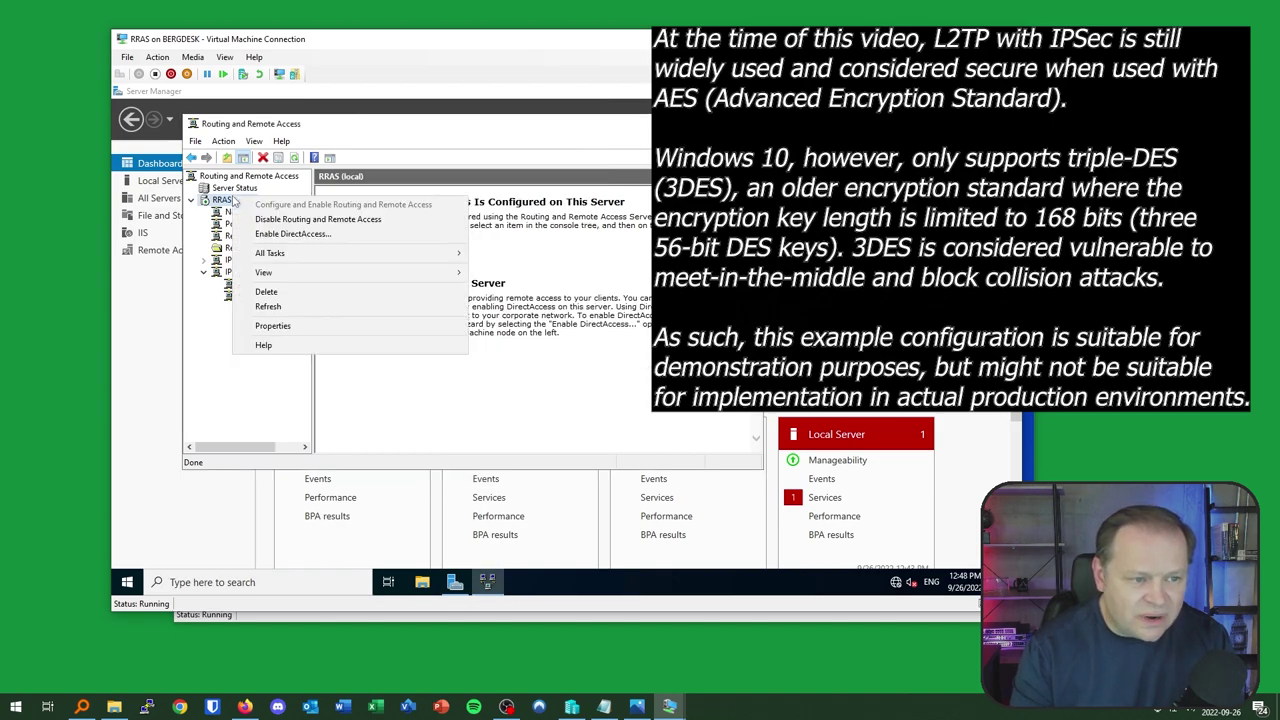
mouse_move(304, 260)
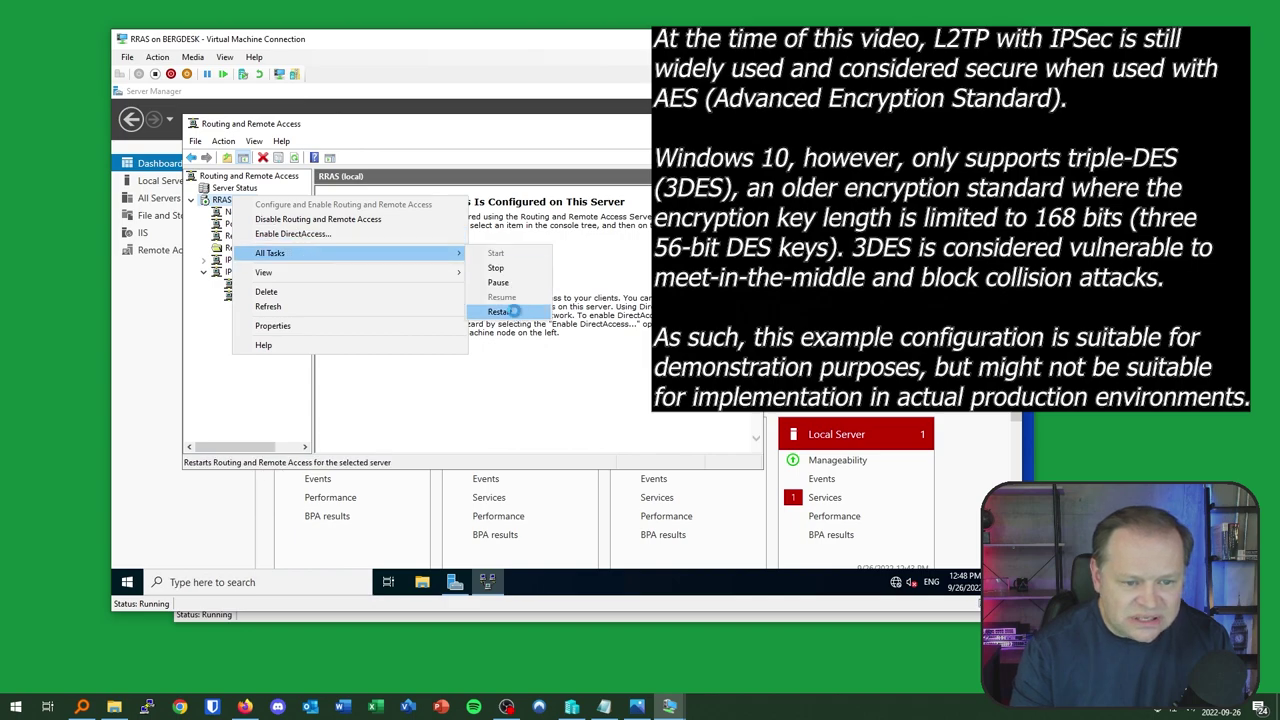
left_click(512, 312)
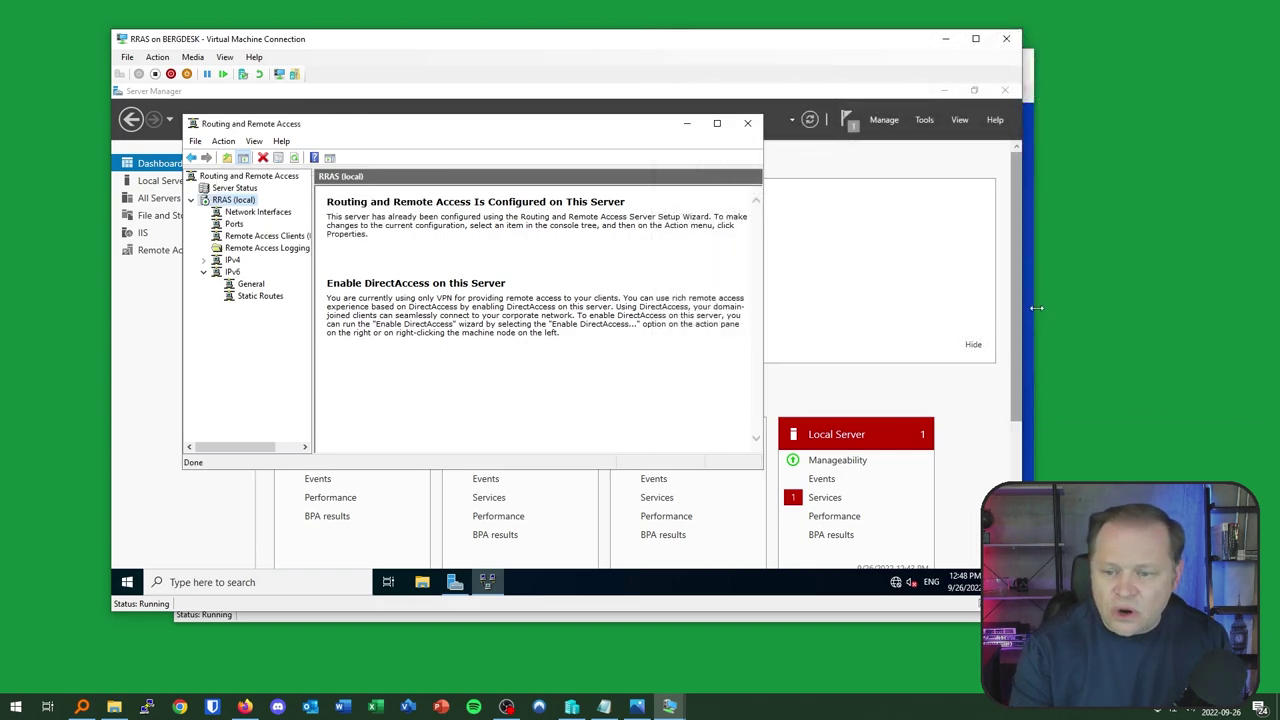
left_click(1028, 313)
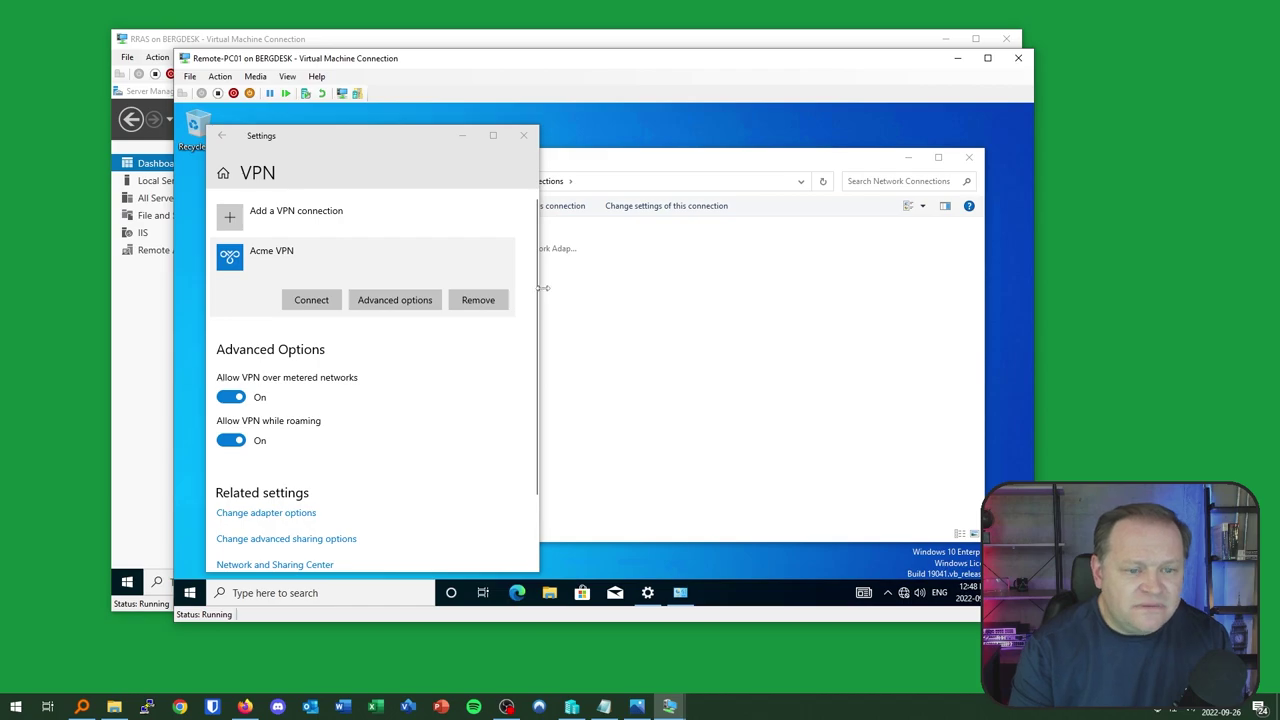
Step: Change the Acme VPN connection's type of VPN to L2TP/IPsec
left_click(636, 159)
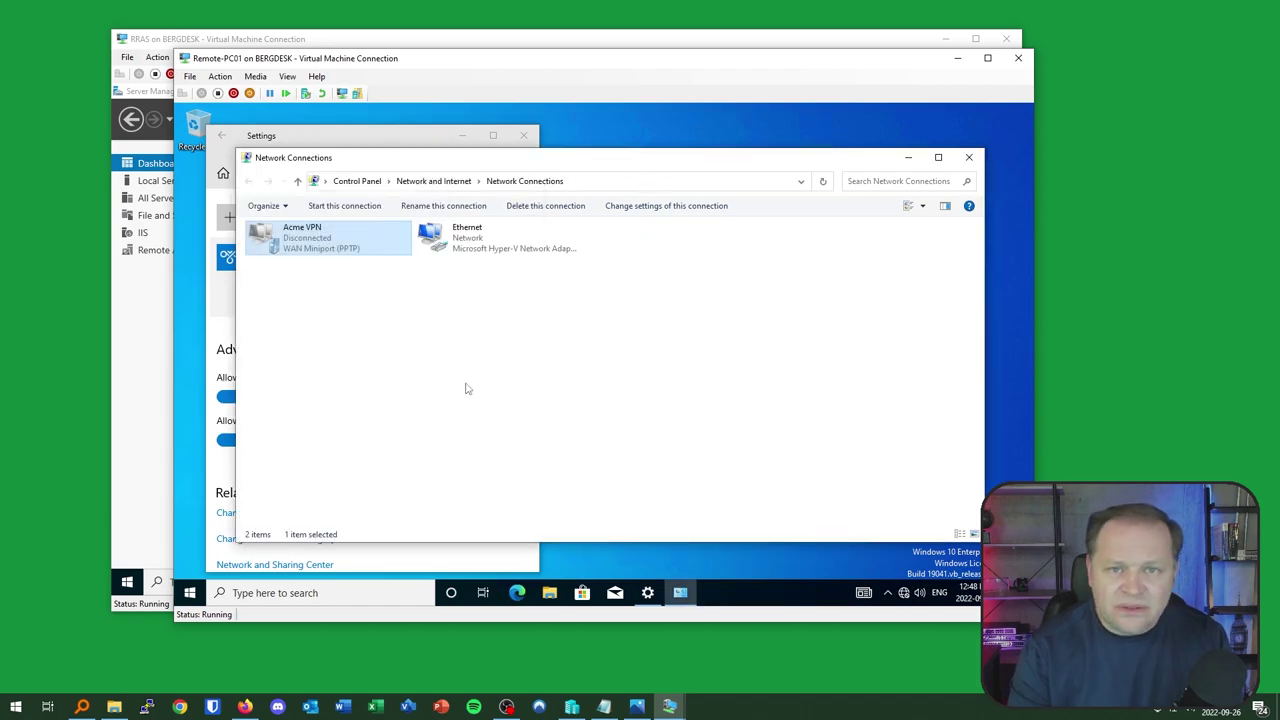
right_click(310, 242)
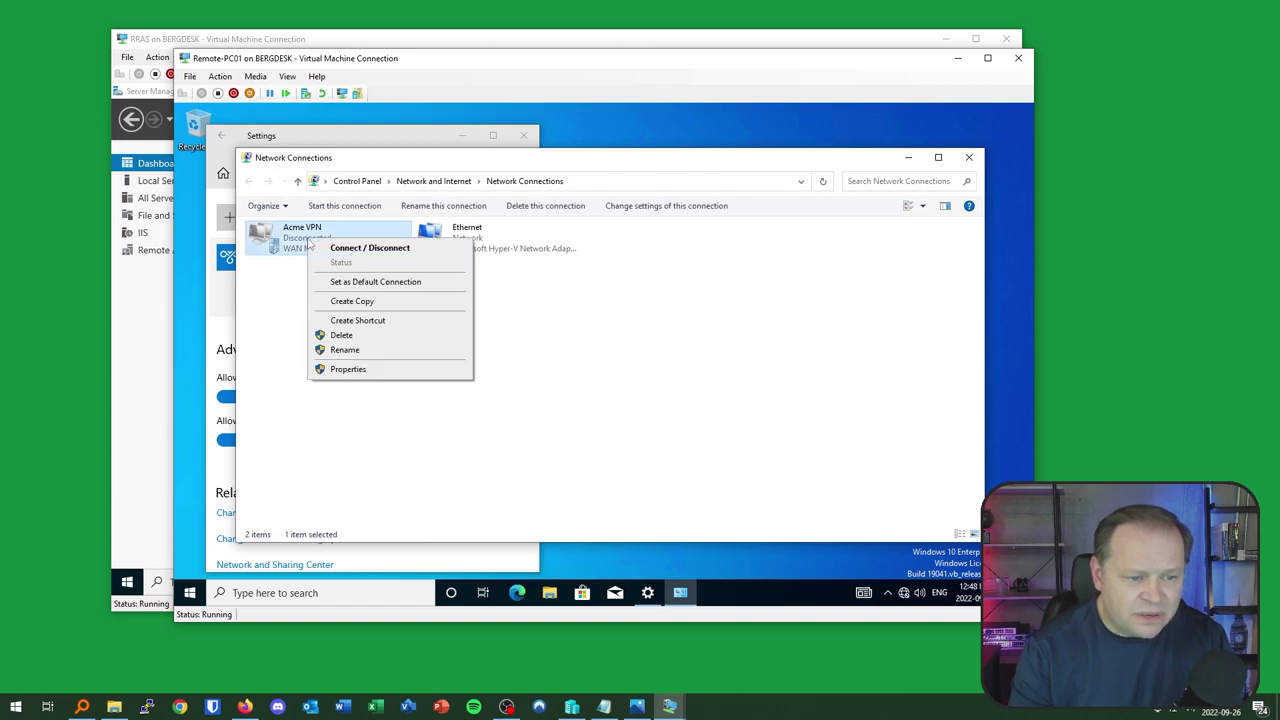
left_click(348, 369)
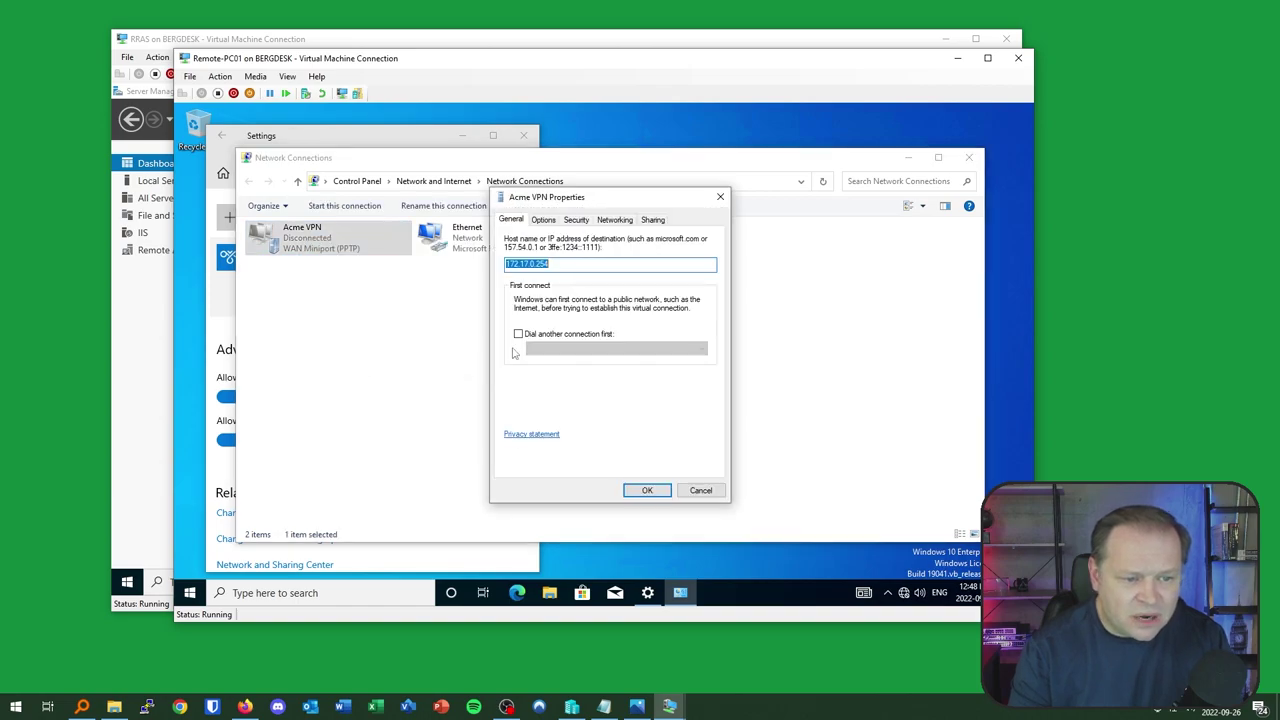
left_click(583, 222)
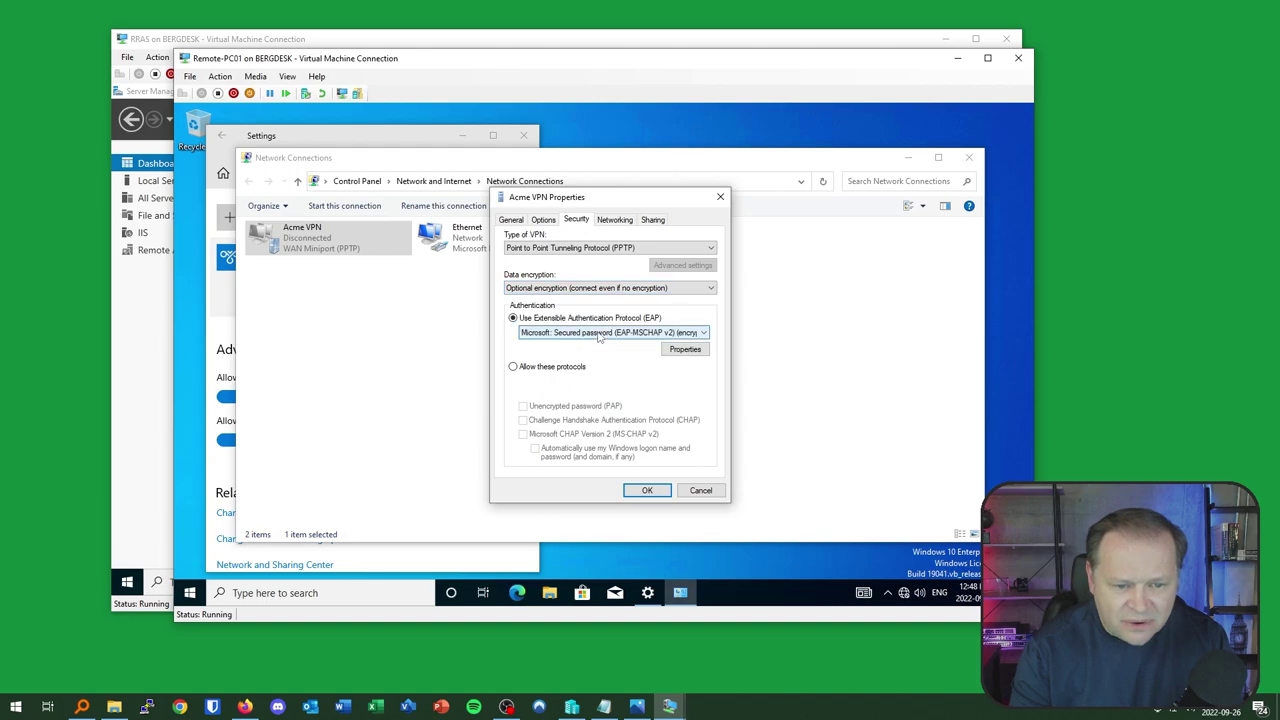
left_click(585, 250)
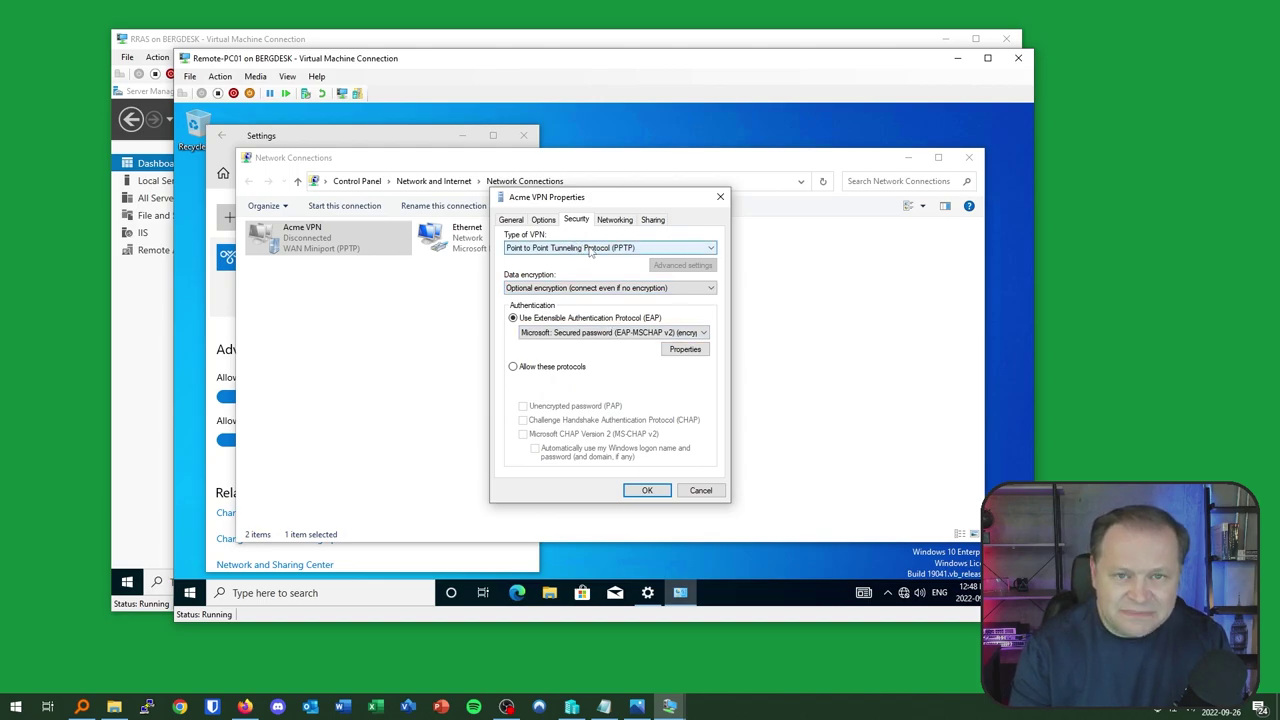
left_click(590, 250)
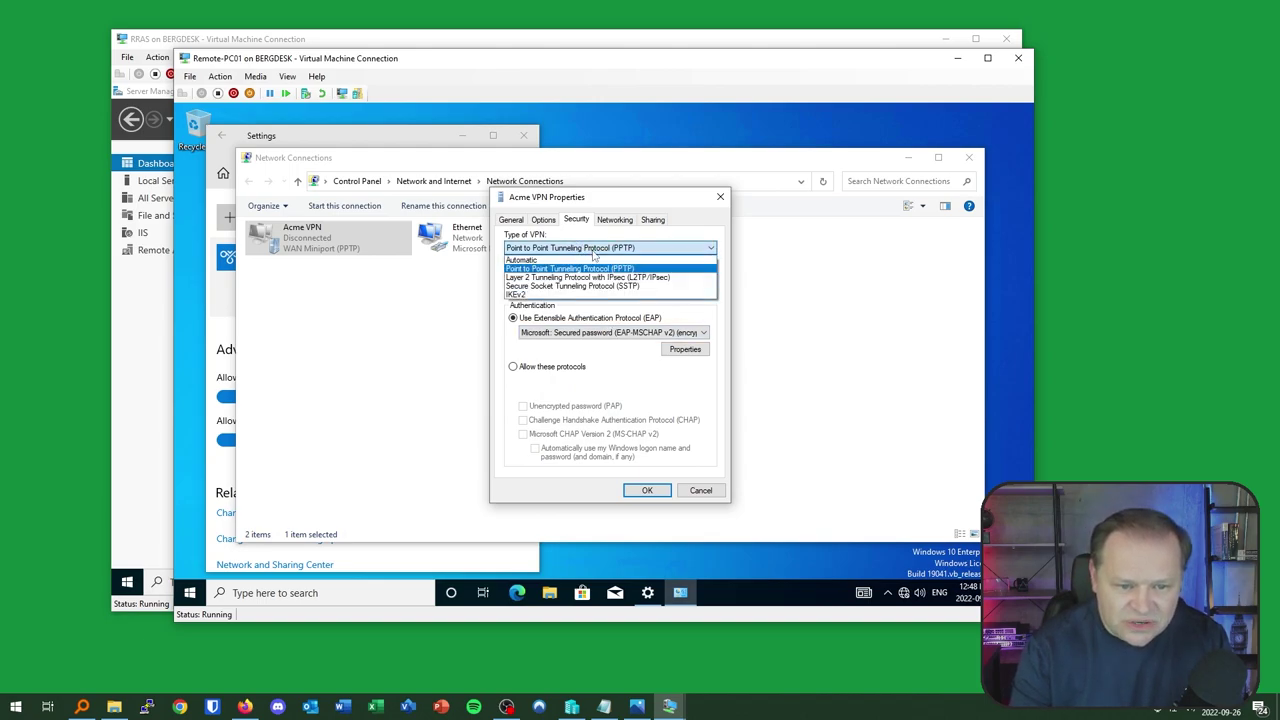
left_click(661, 285)
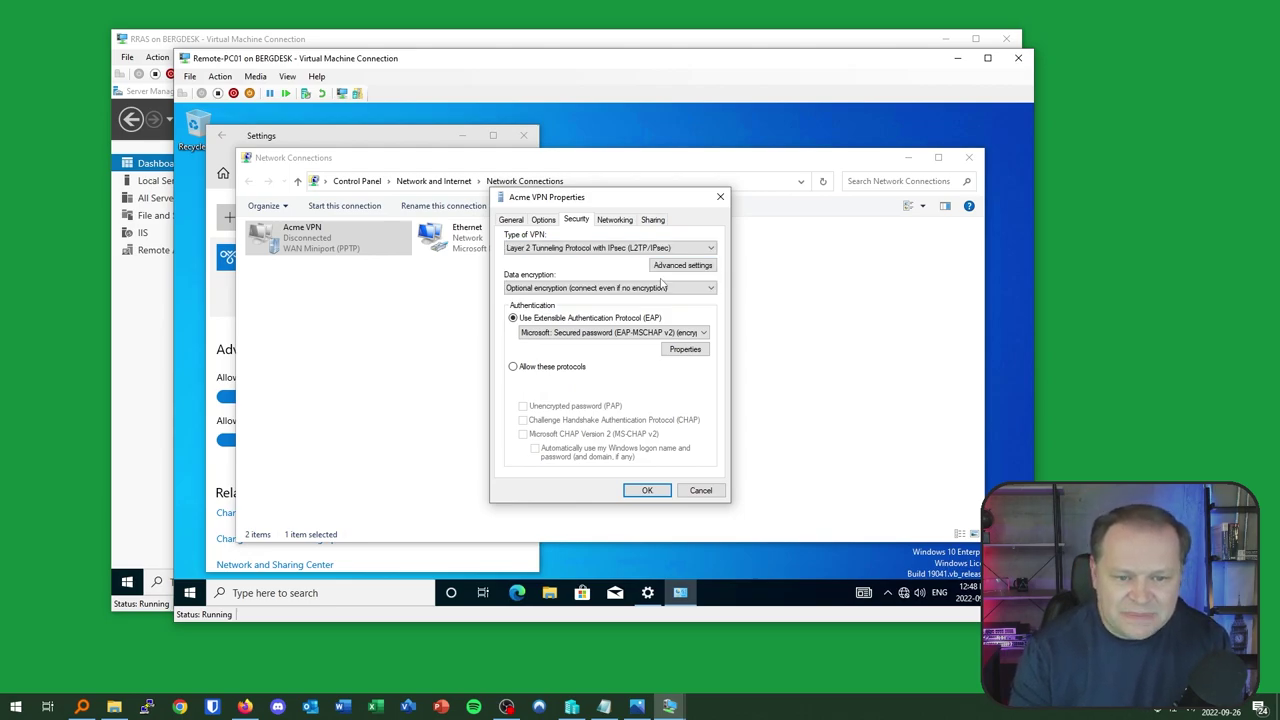
Step: Set L2TP authentication to use the server's preshared key and save the Acme VPN properties
left_click(674, 267)
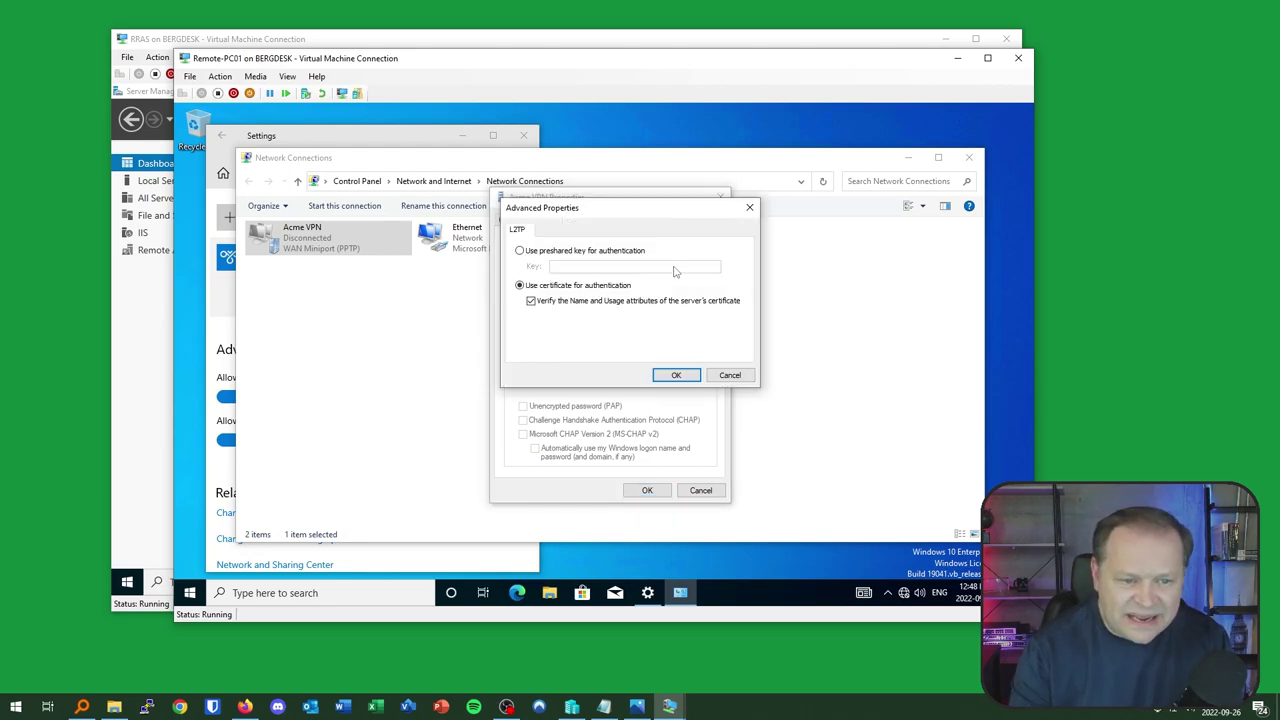
left_click(537, 252)
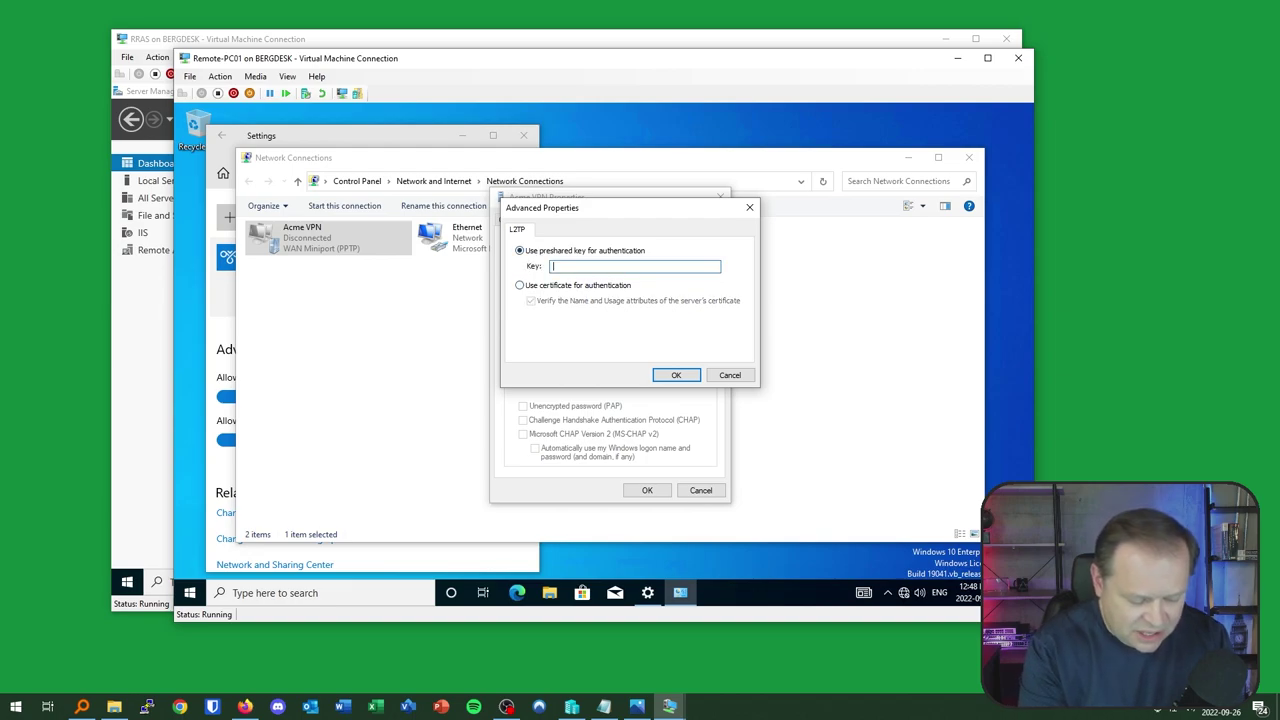
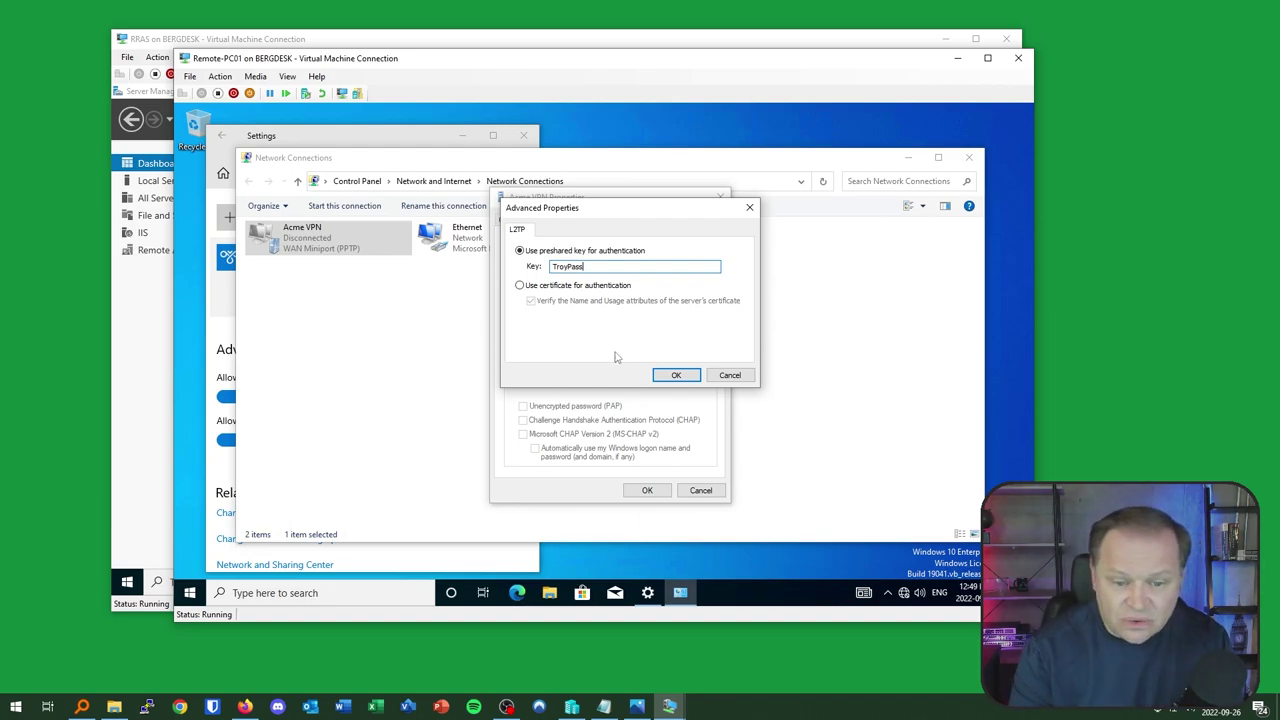
left_click(675, 375)
left_click(647, 490)
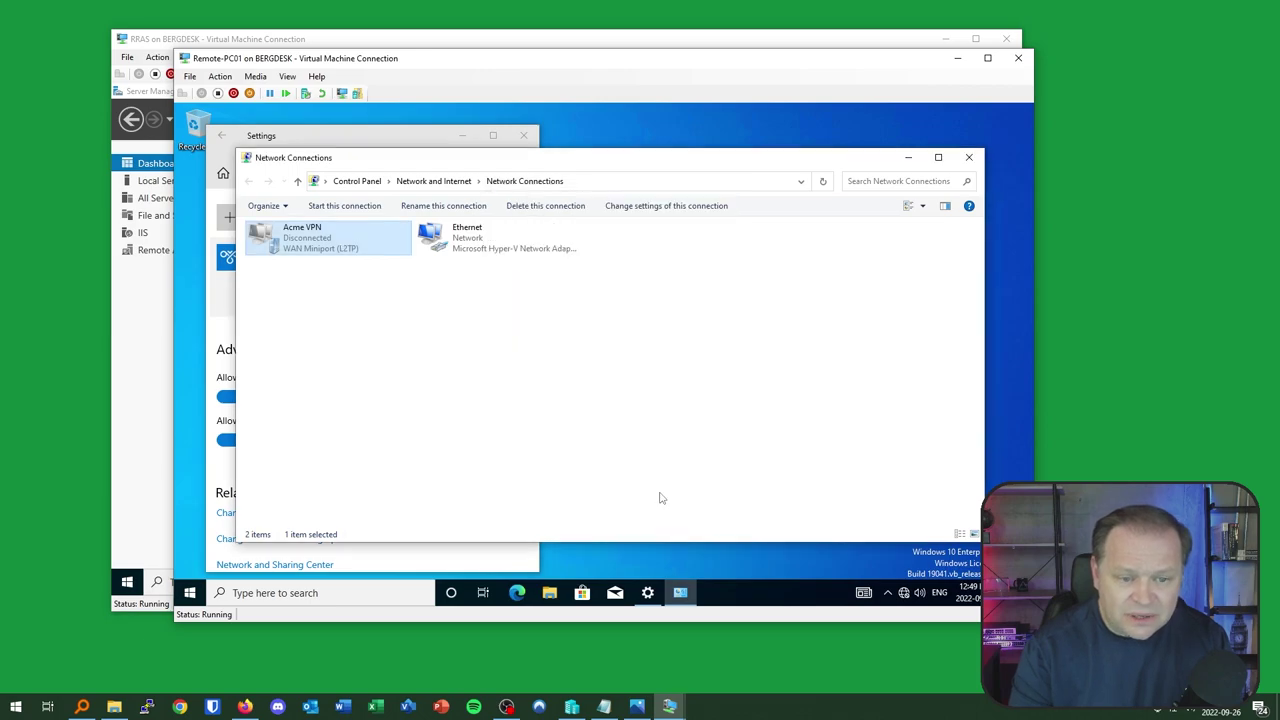
left_click(318, 141)
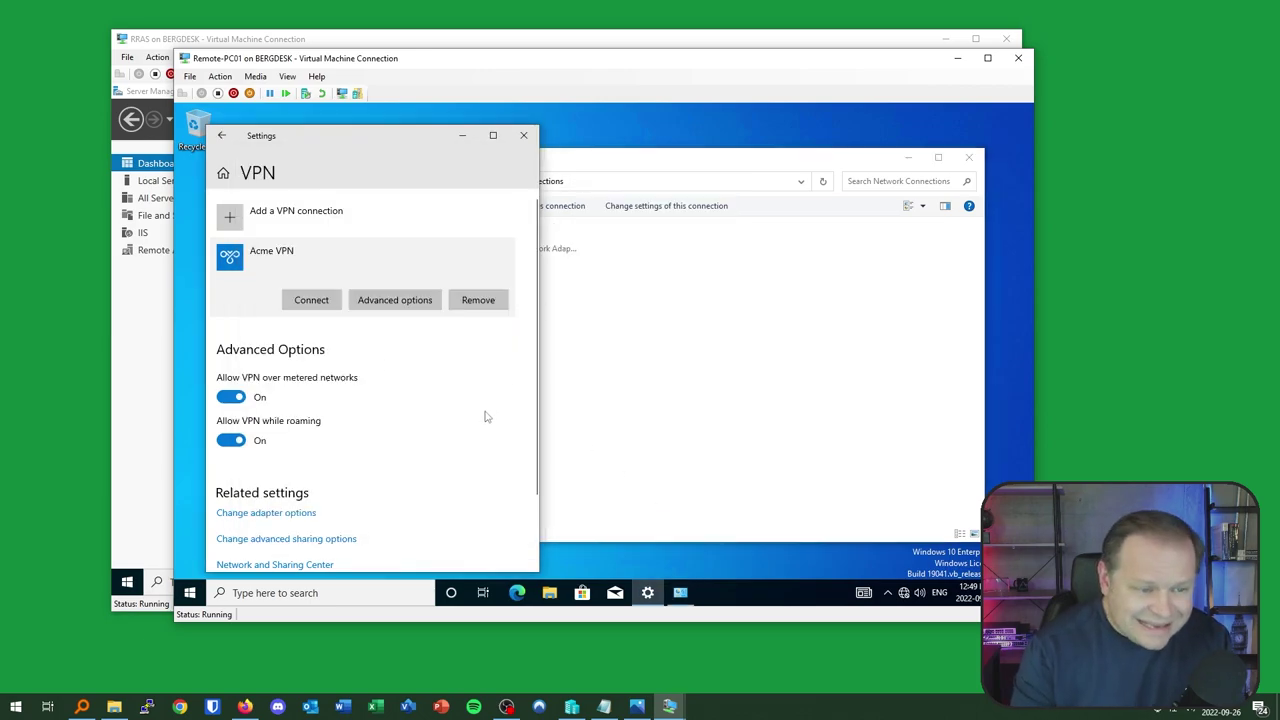
Step: Connect Acme VPN with the domain user name and password, then see the 00:00:09 session in Remote Access Clients
left_click(311, 300)
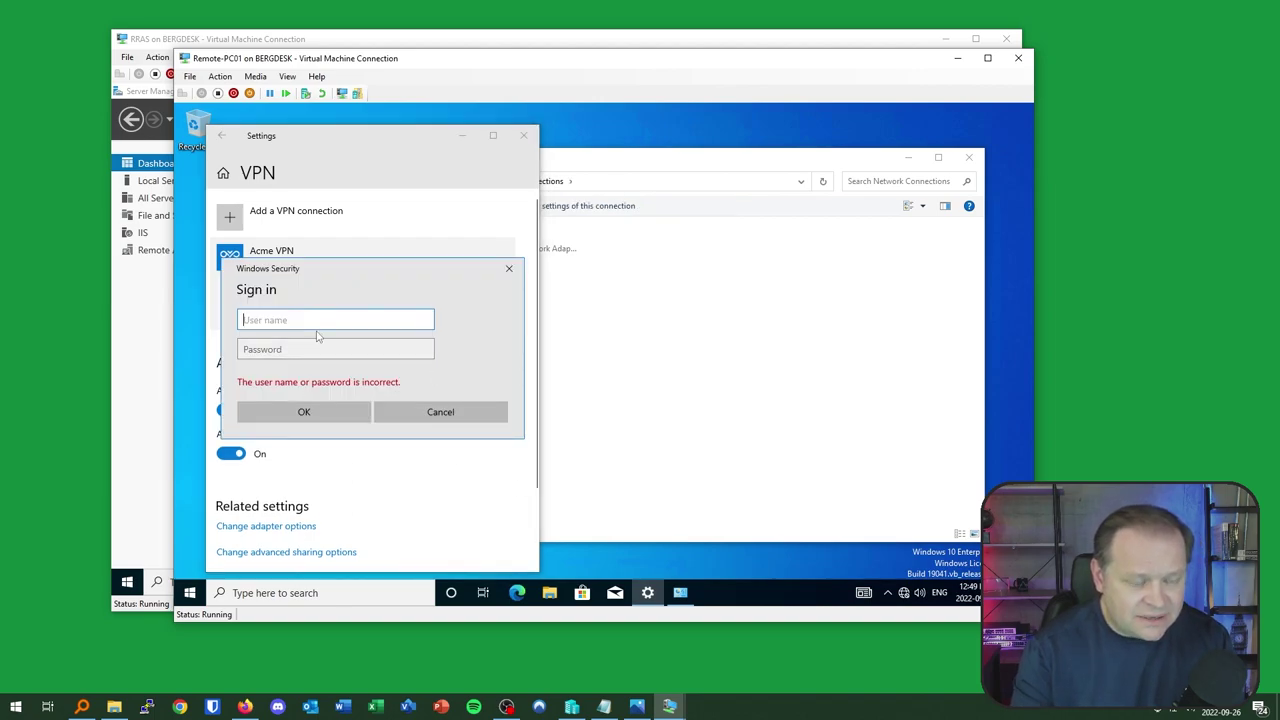
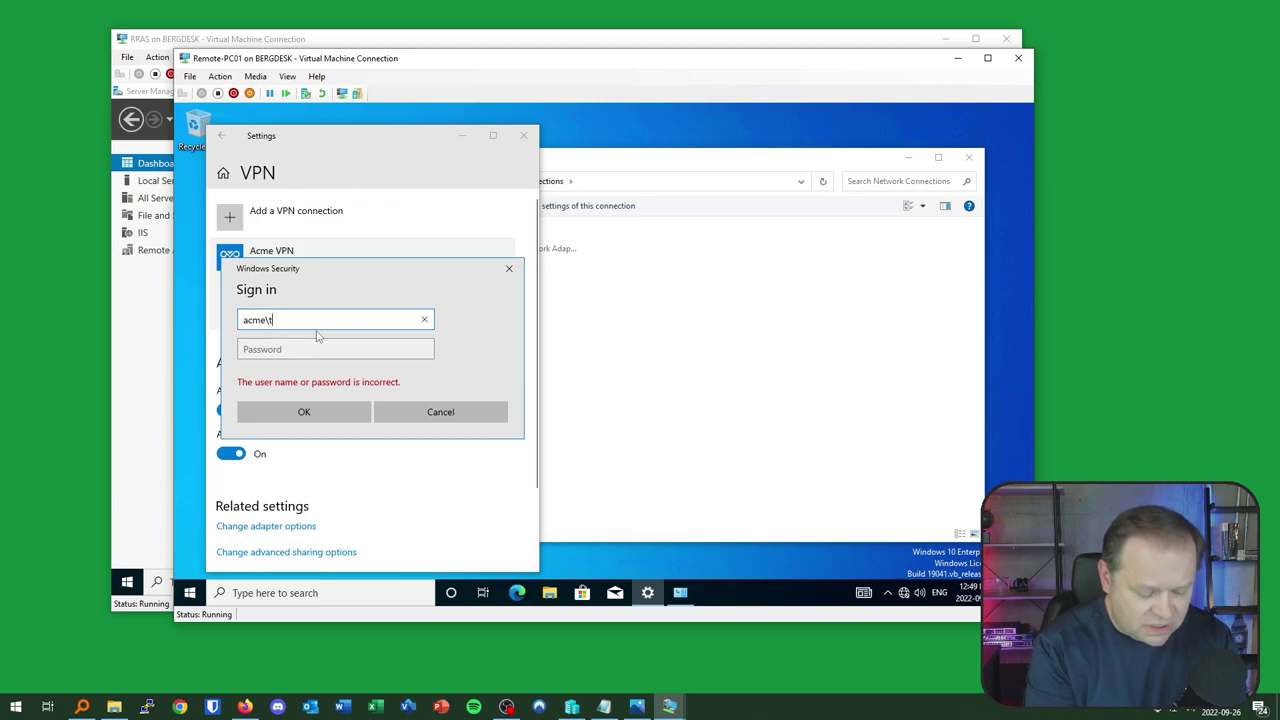
key("Tab")
type("*****")
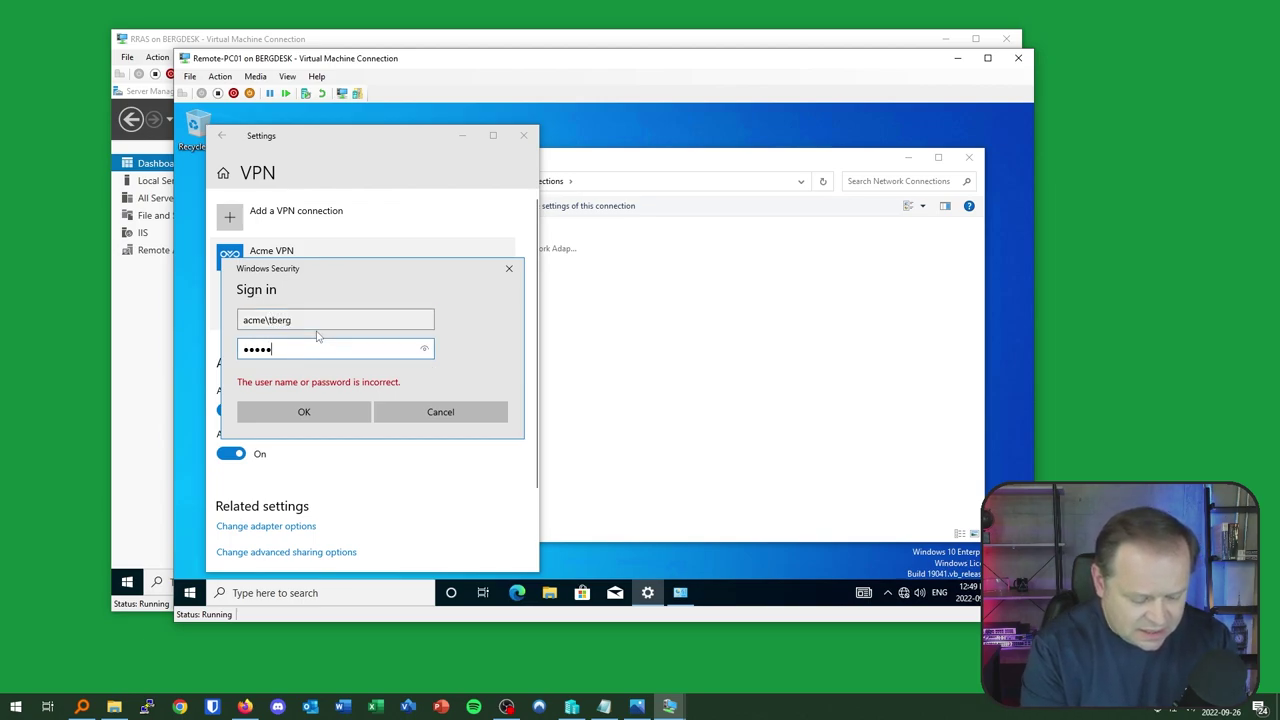
type("***")
key("Return")
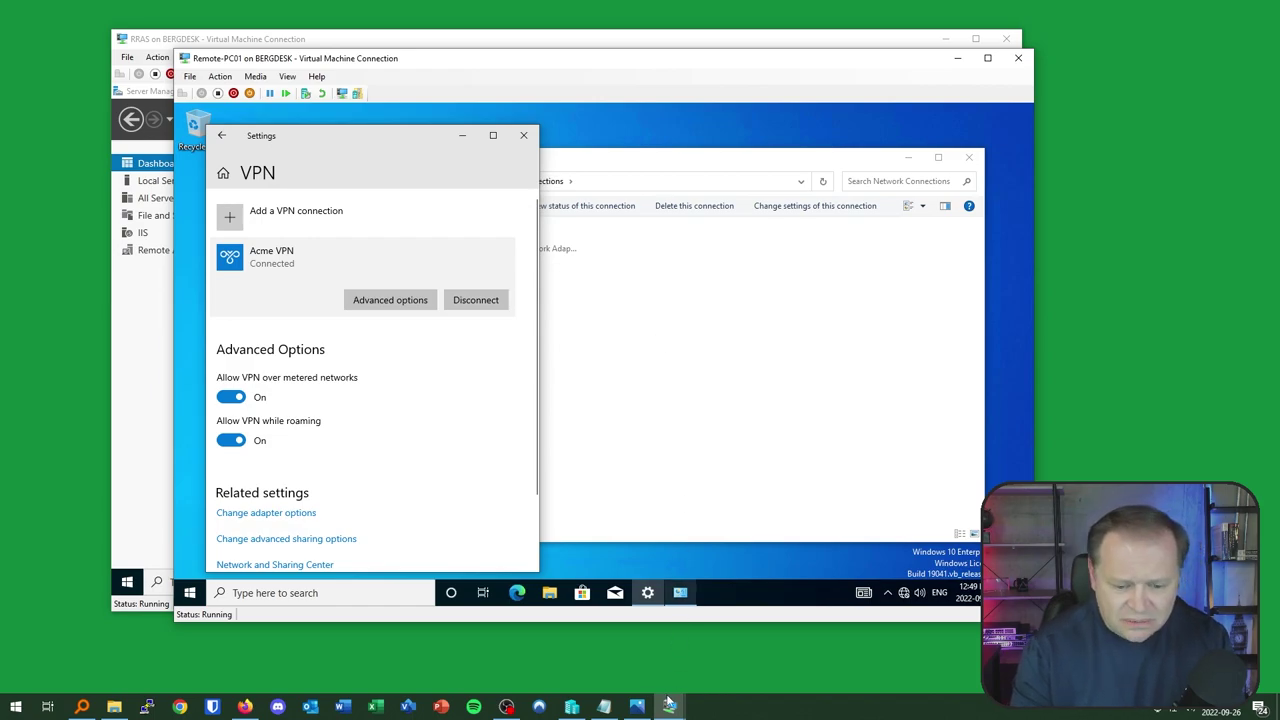
mouse_move(670, 706)
left_click(723, 648)
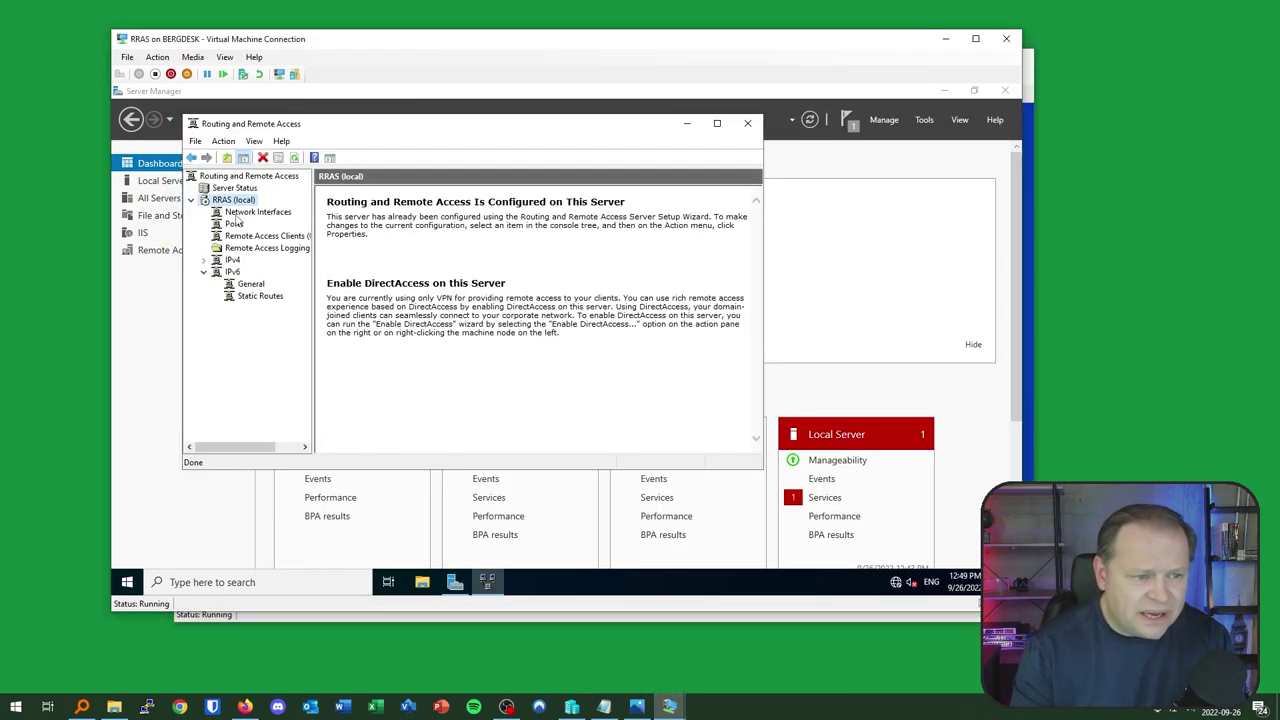
left_click(240, 236)
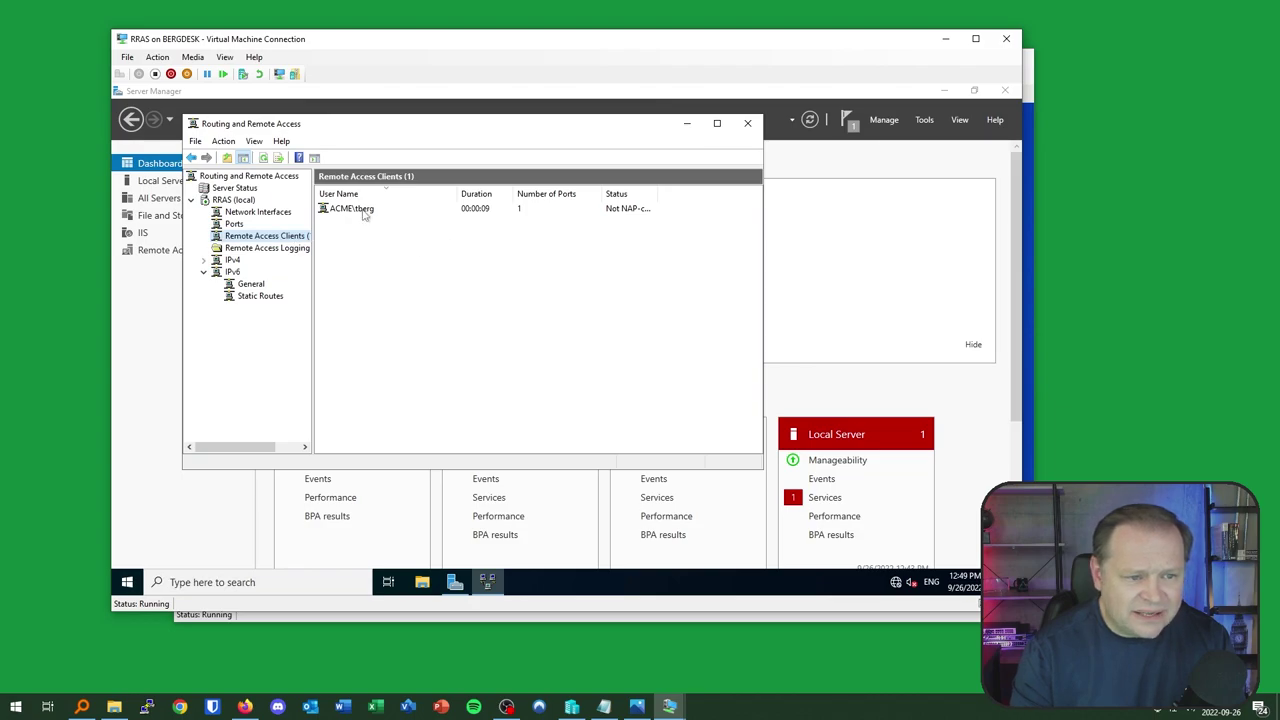